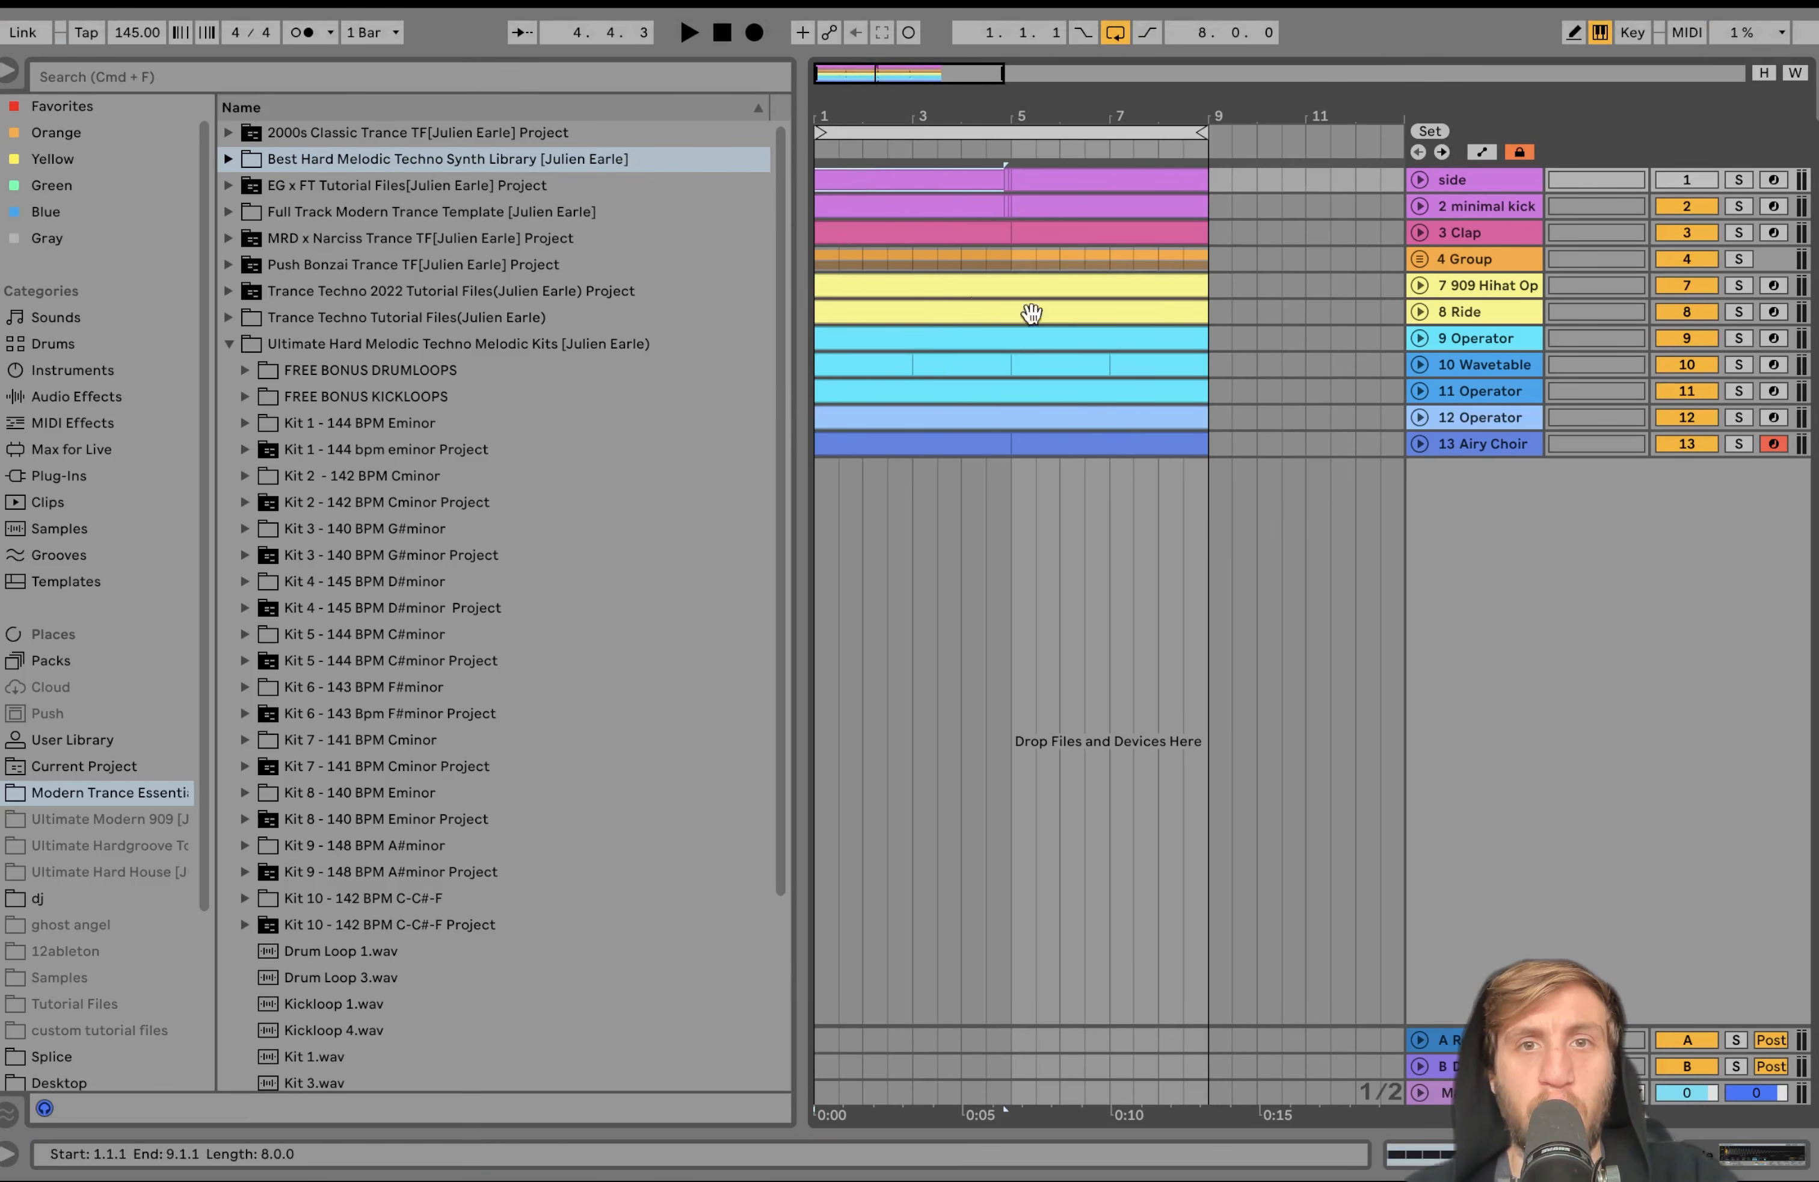
Play through the eight-bar loop and switch arrangement looping off
key("space")
key("minus")
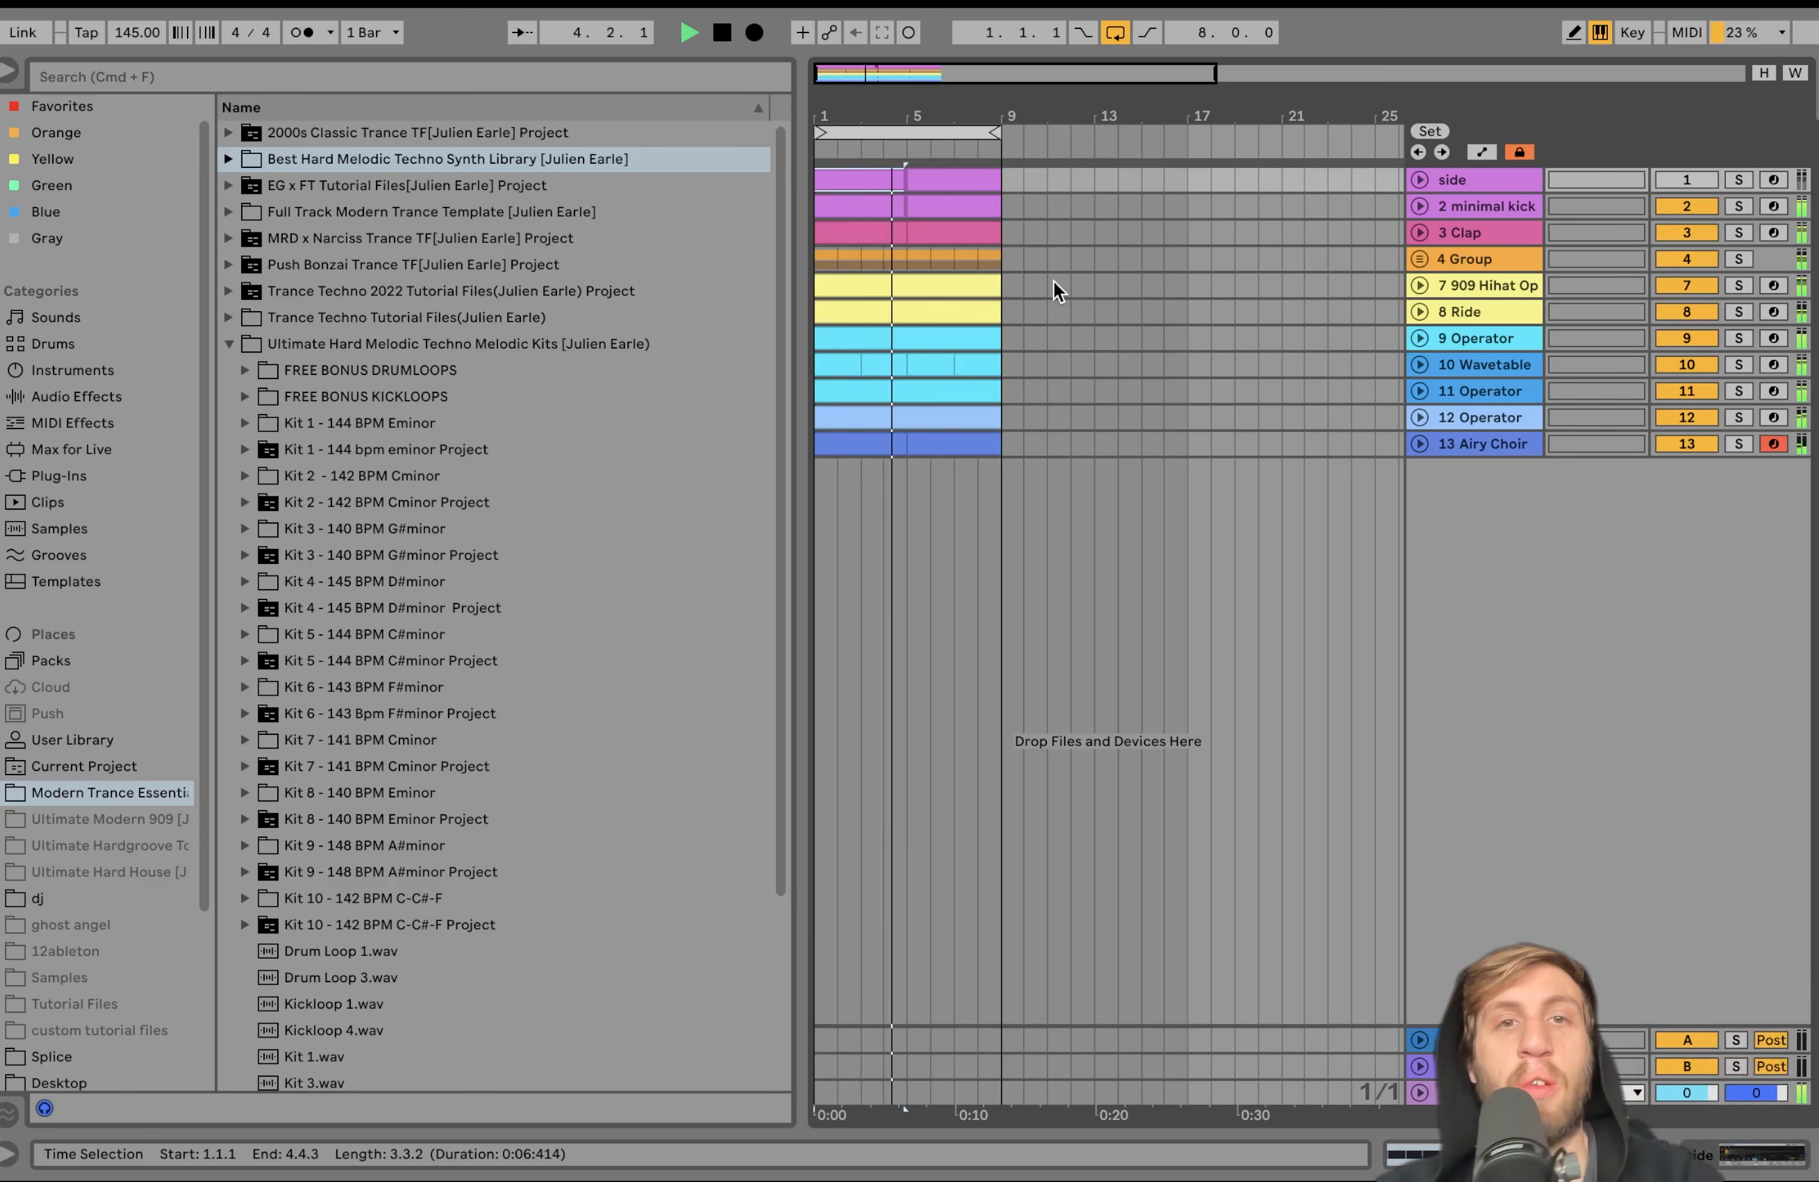
key("space")
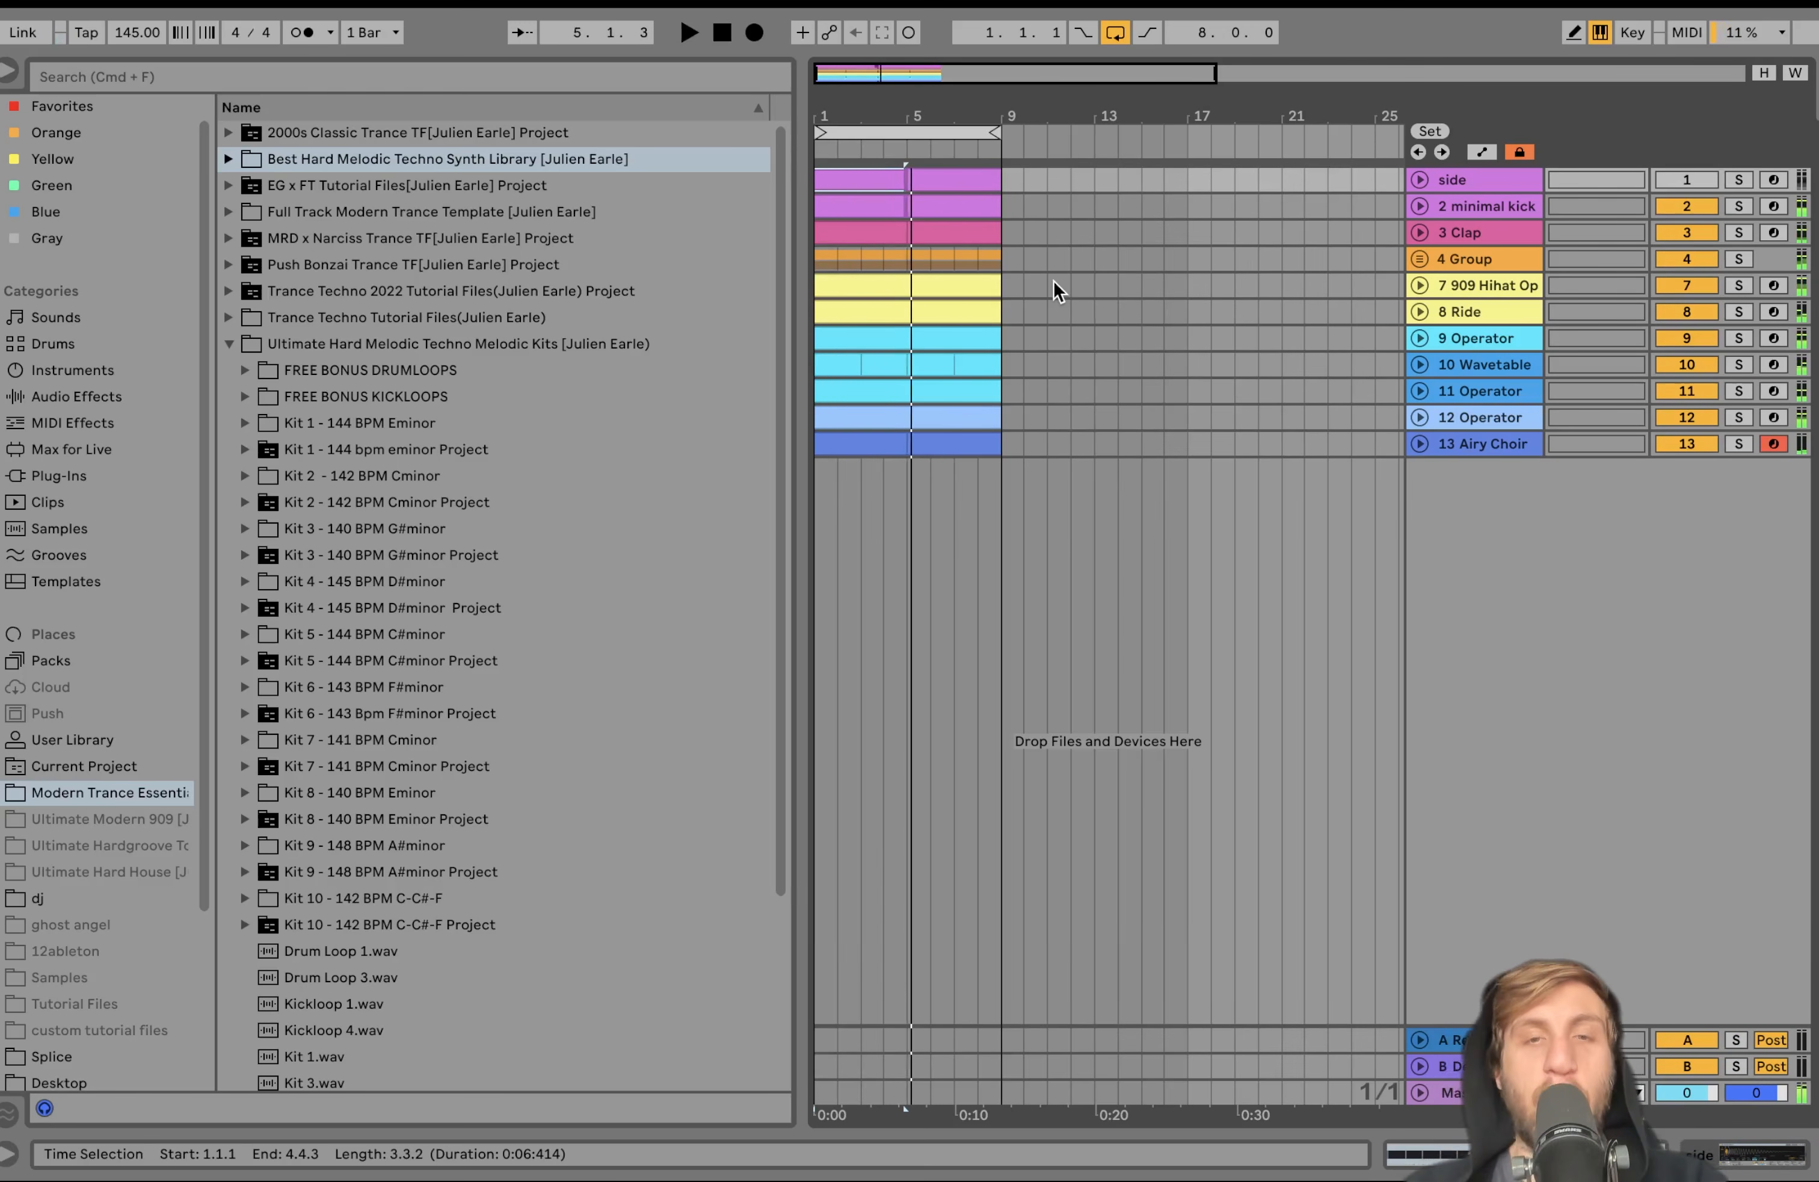
left_click(1119, 37)
left_click_drag(1088, 111, 933, 113)
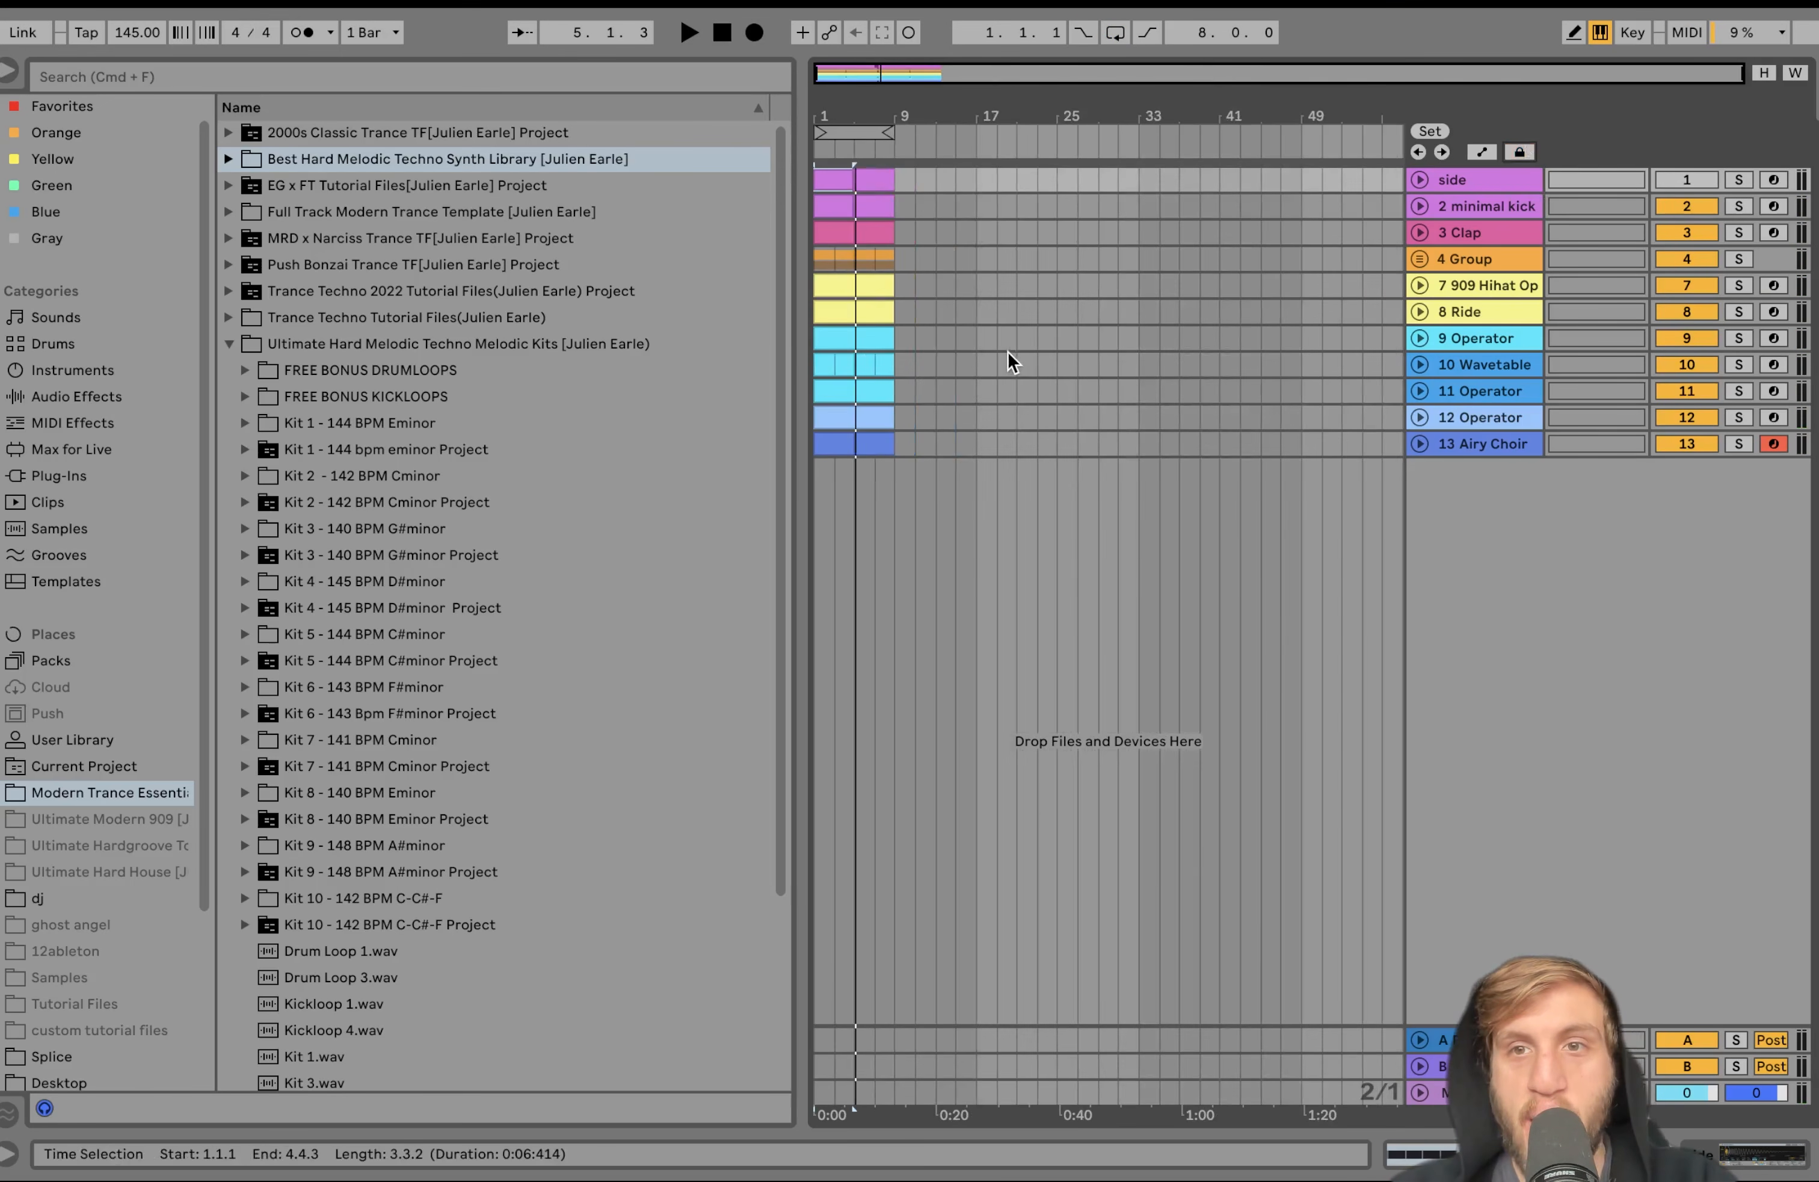
Move the eight-bar clips on the Wavetable, two Operator and Airy Choir tracks, 10 to 13, to bar 49 and play them back
left_click_drag(951, 364, 764, 468)
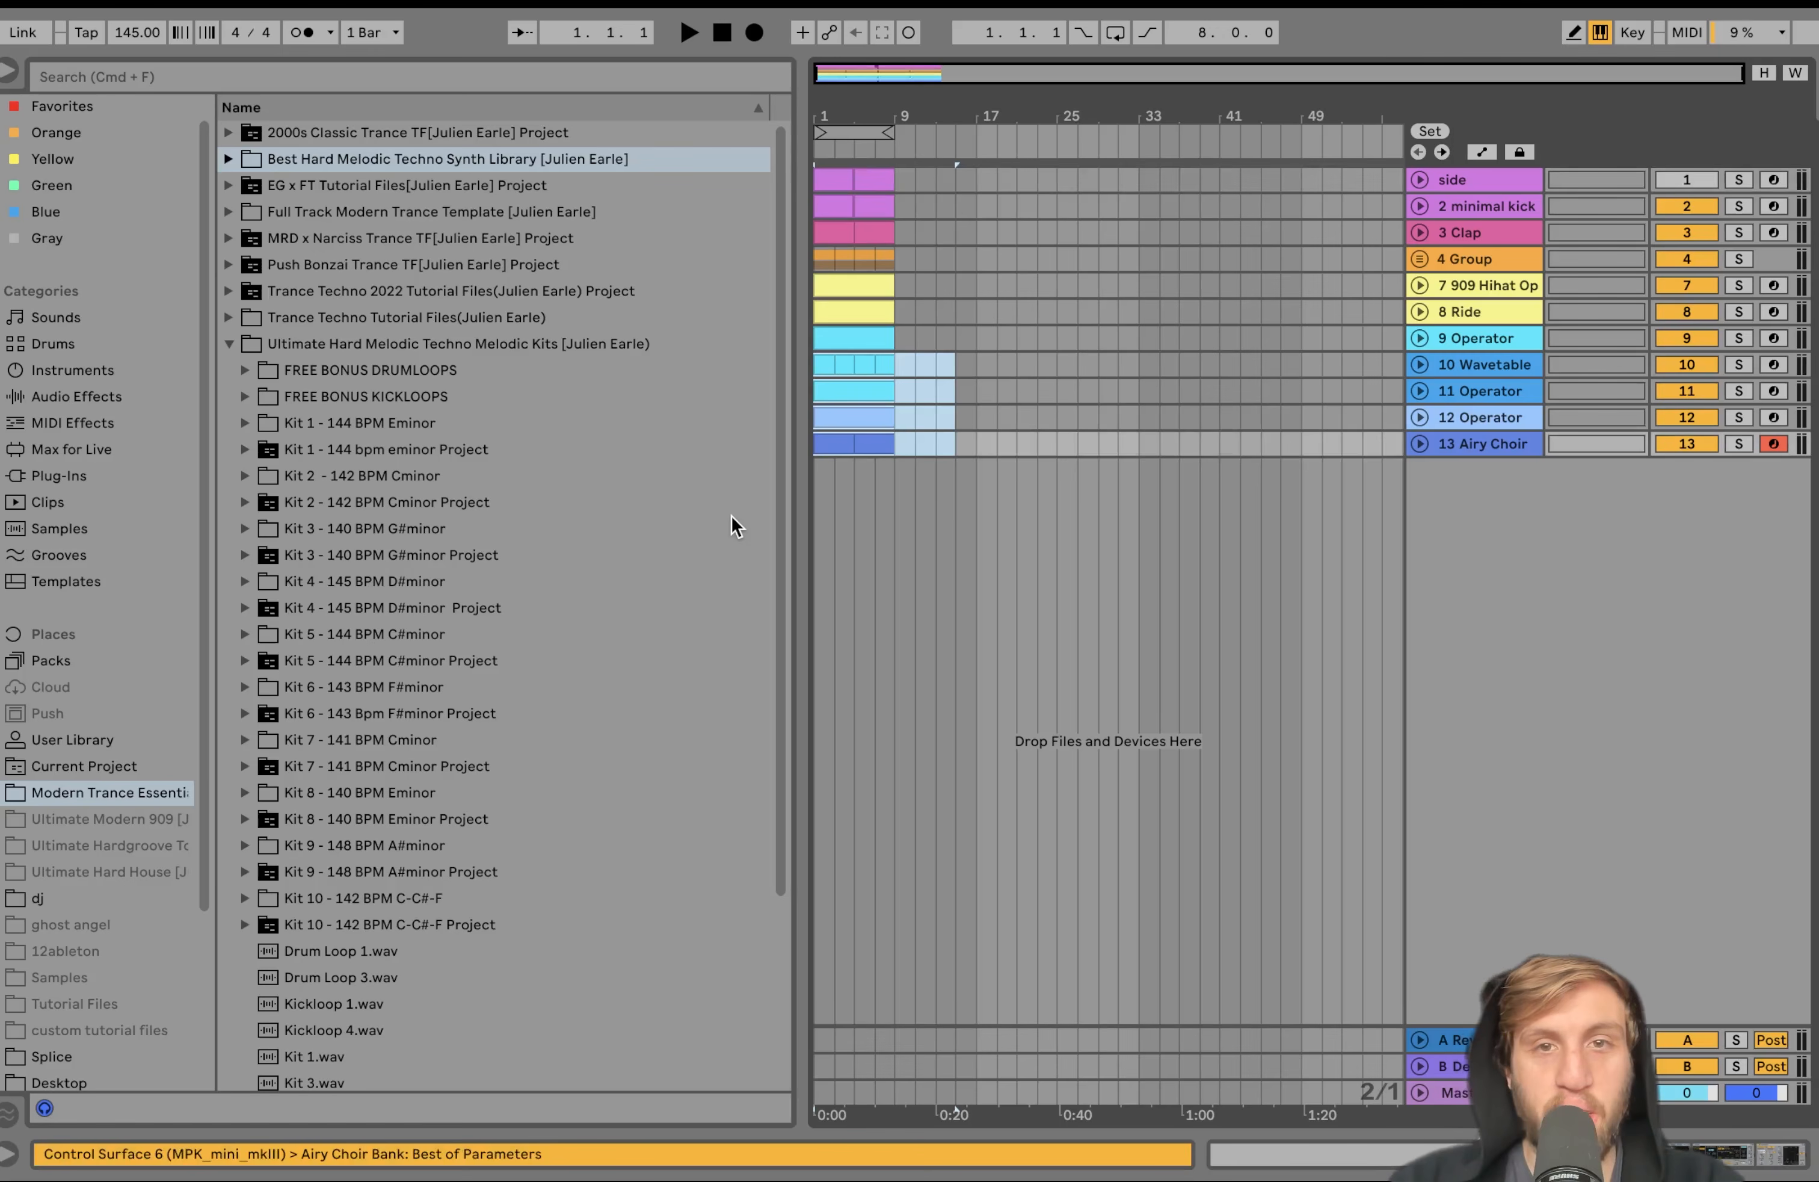
left_click_drag(1310, 367, 1546, 371)
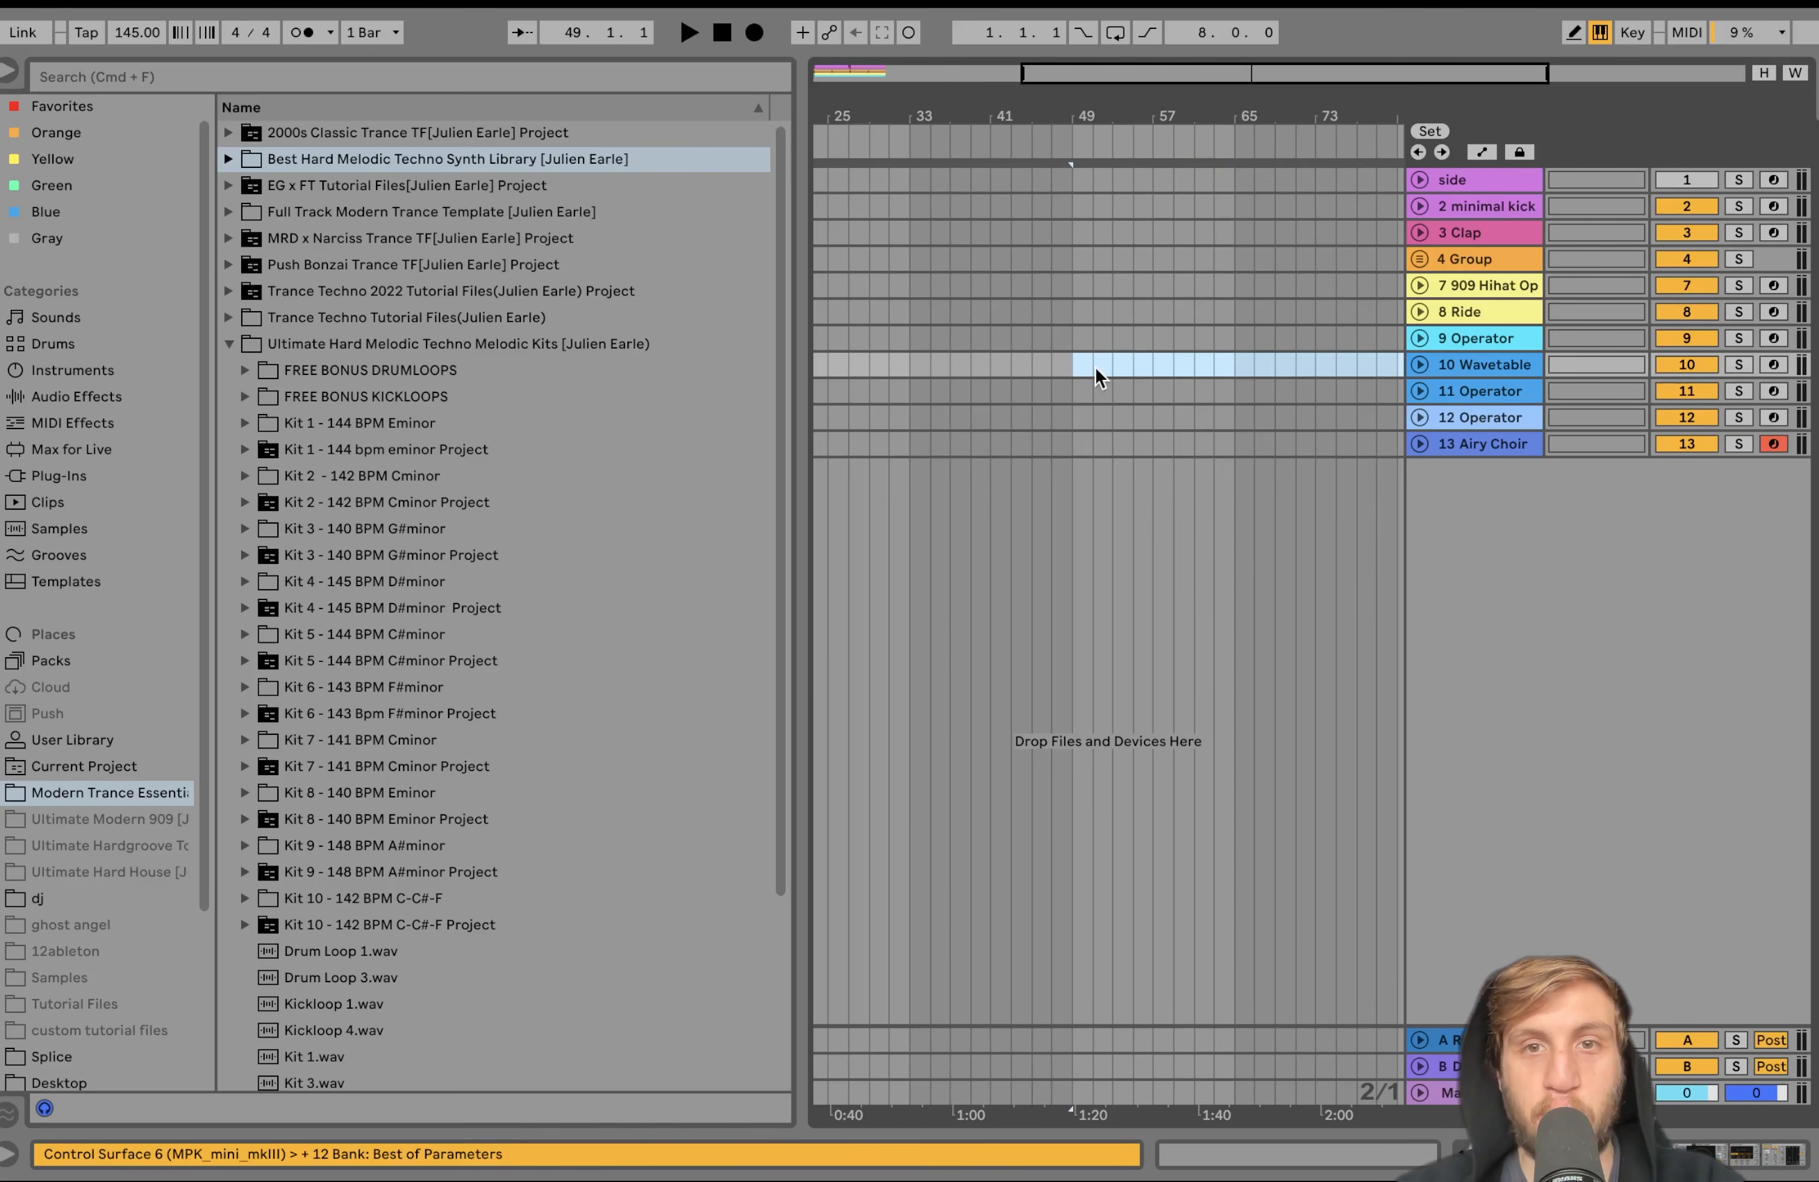
left_click(1074, 360)
key("super+v")
key("space")
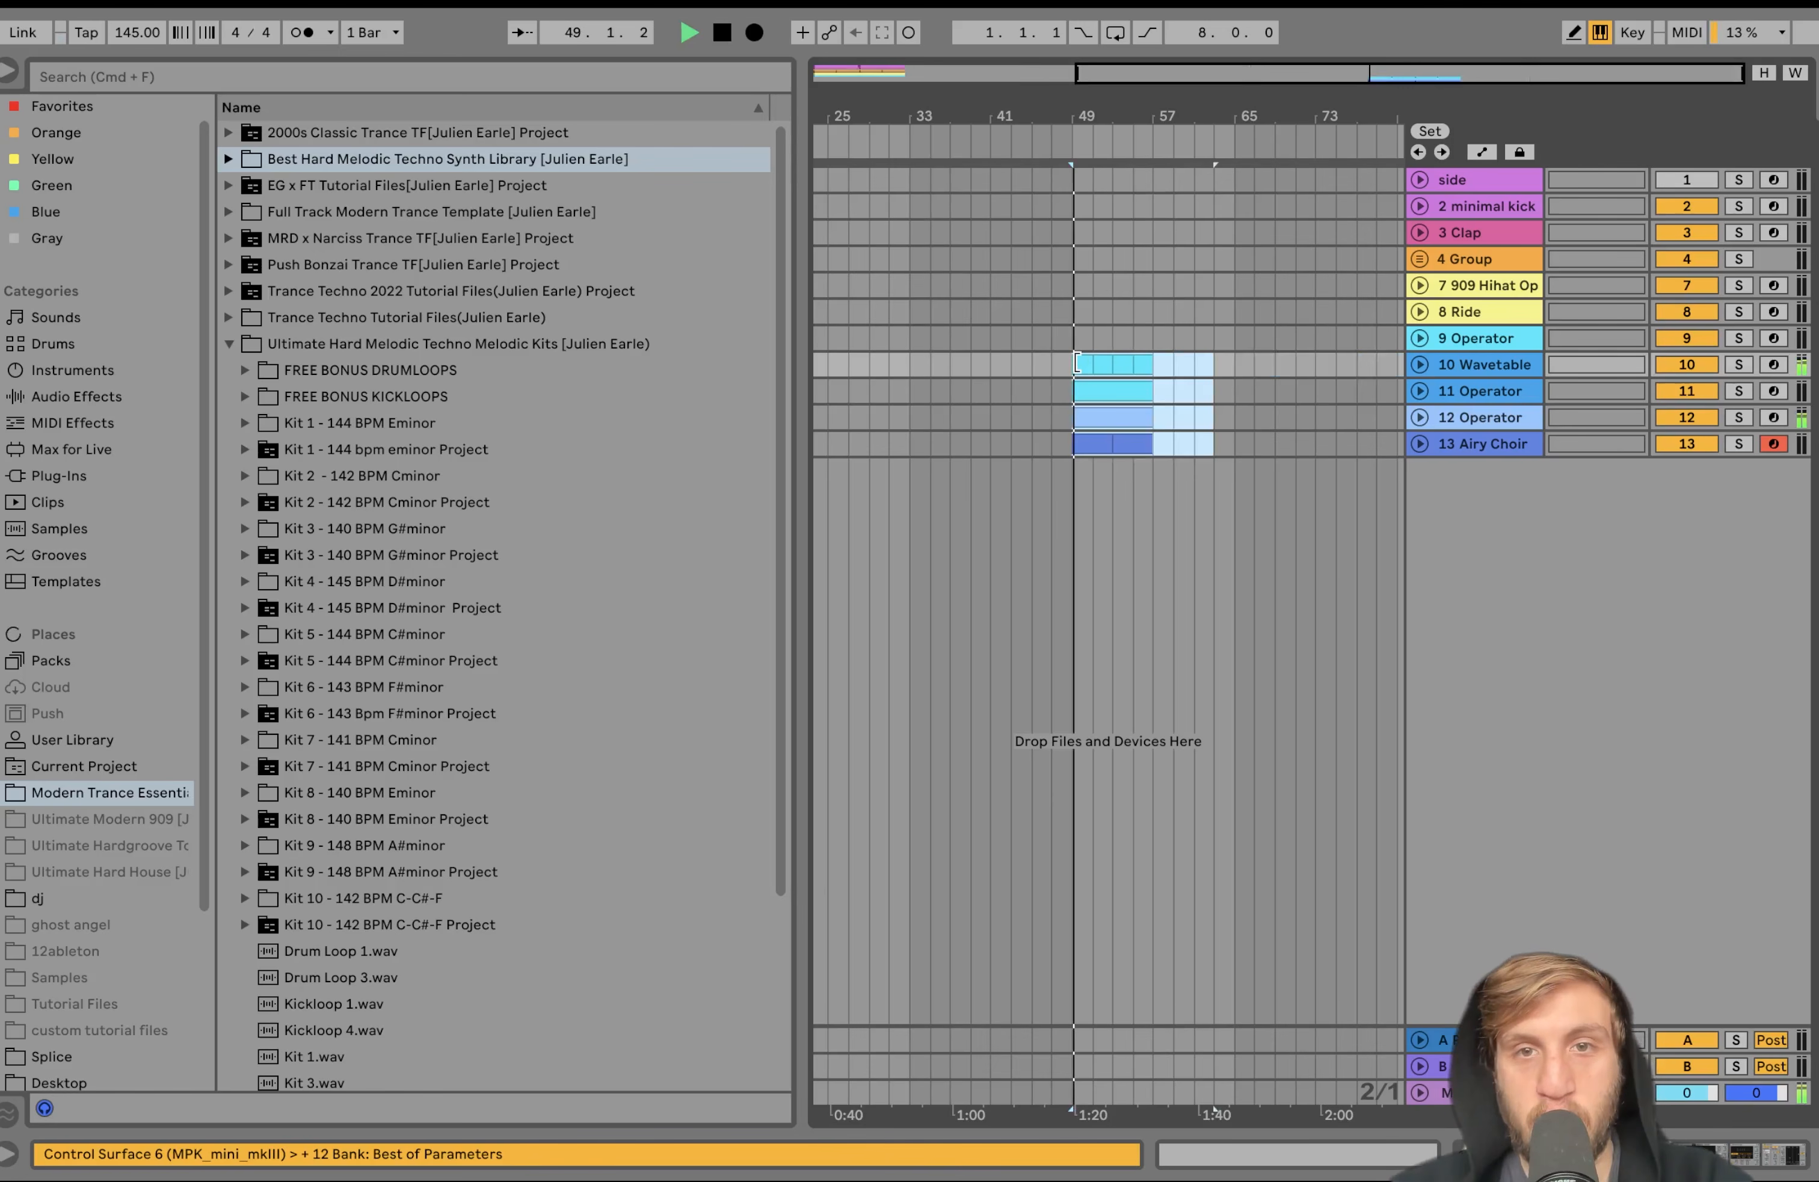
left_click_drag(1069, 344, 1151, 449)
scroll(1151, 449, "down", 3)
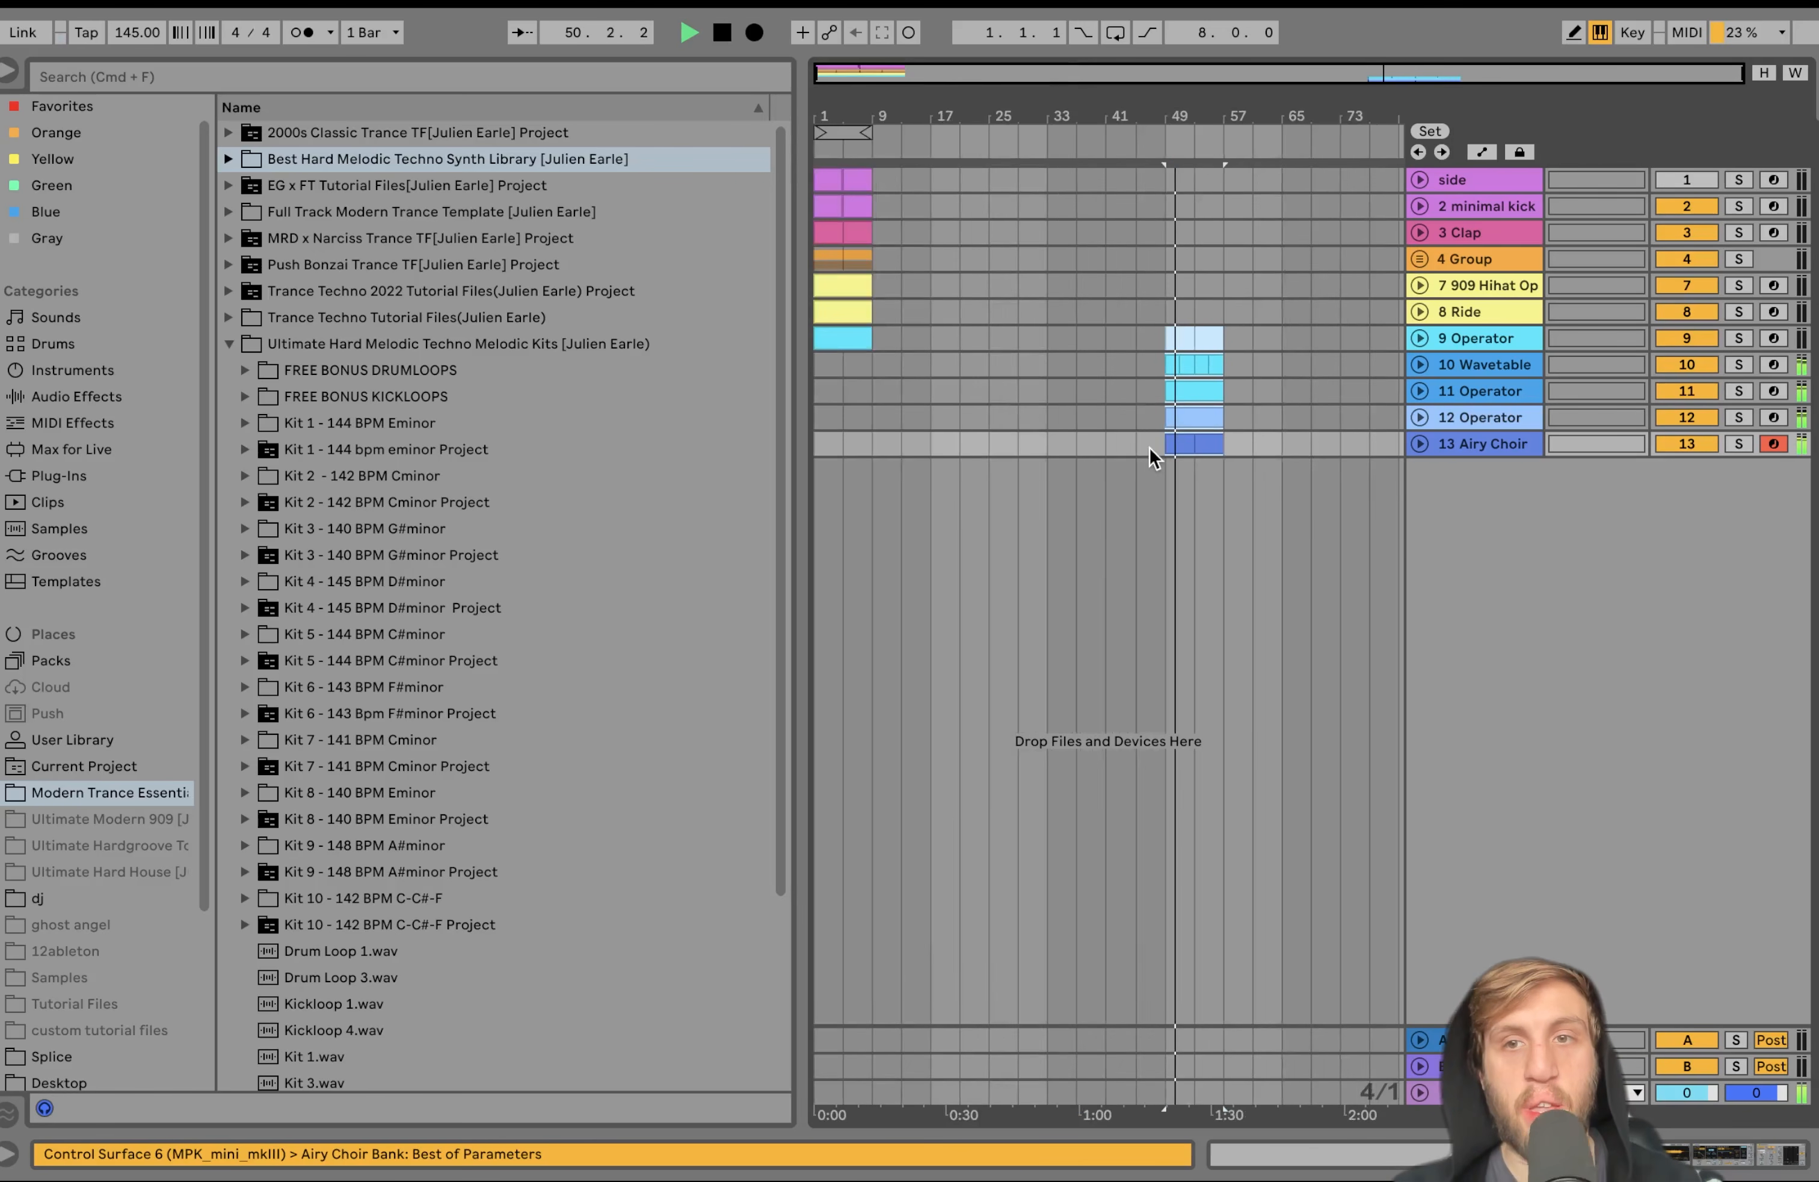
Reorder the tracks so the 11 Operator track sits directly above the 10 Wavetable track
left_click(1472, 365)
left_click(1477, 392)
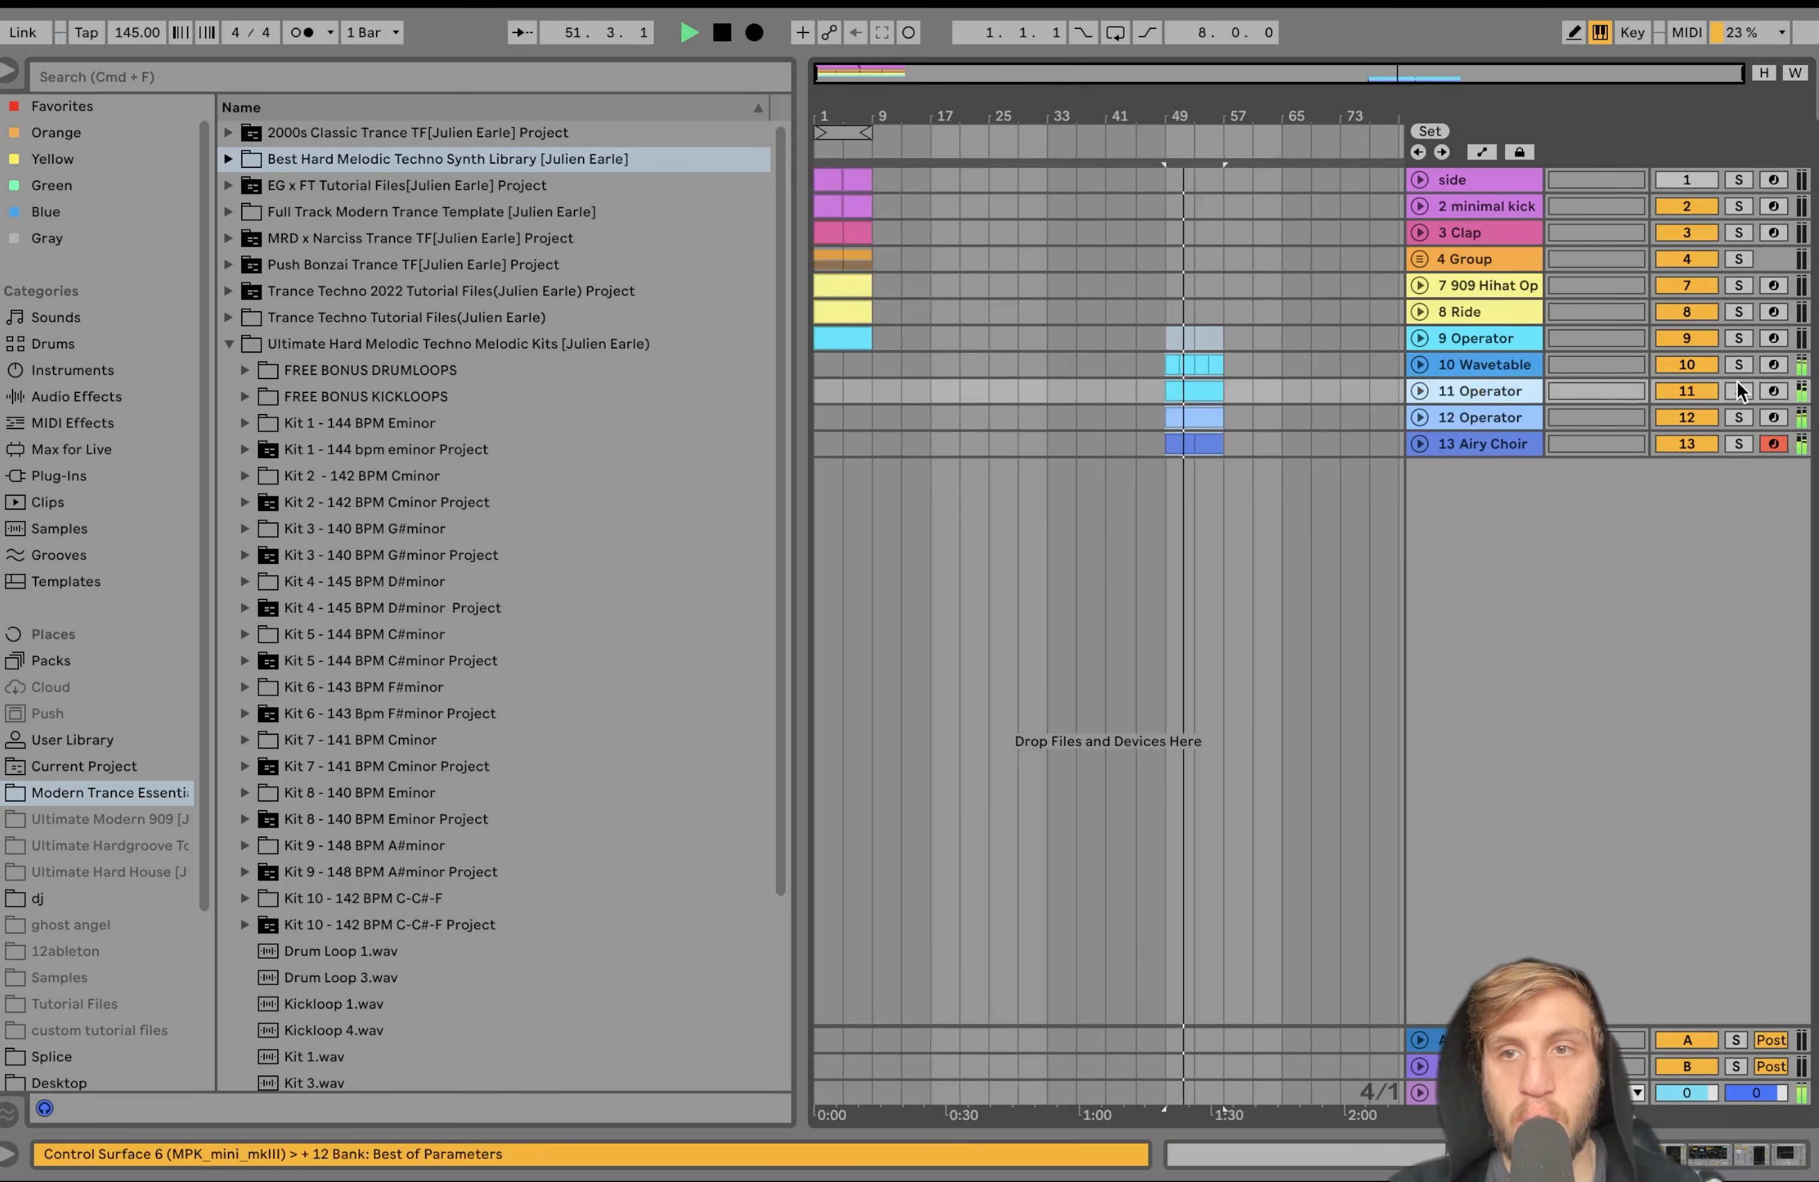
left_click_drag(1476, 391, 1465, 370)
Shift the track 10 Operator clip to bar 57 and duplicate the clips on tracks 11 to 13 into bars 57–65
left_click(1178, 365)
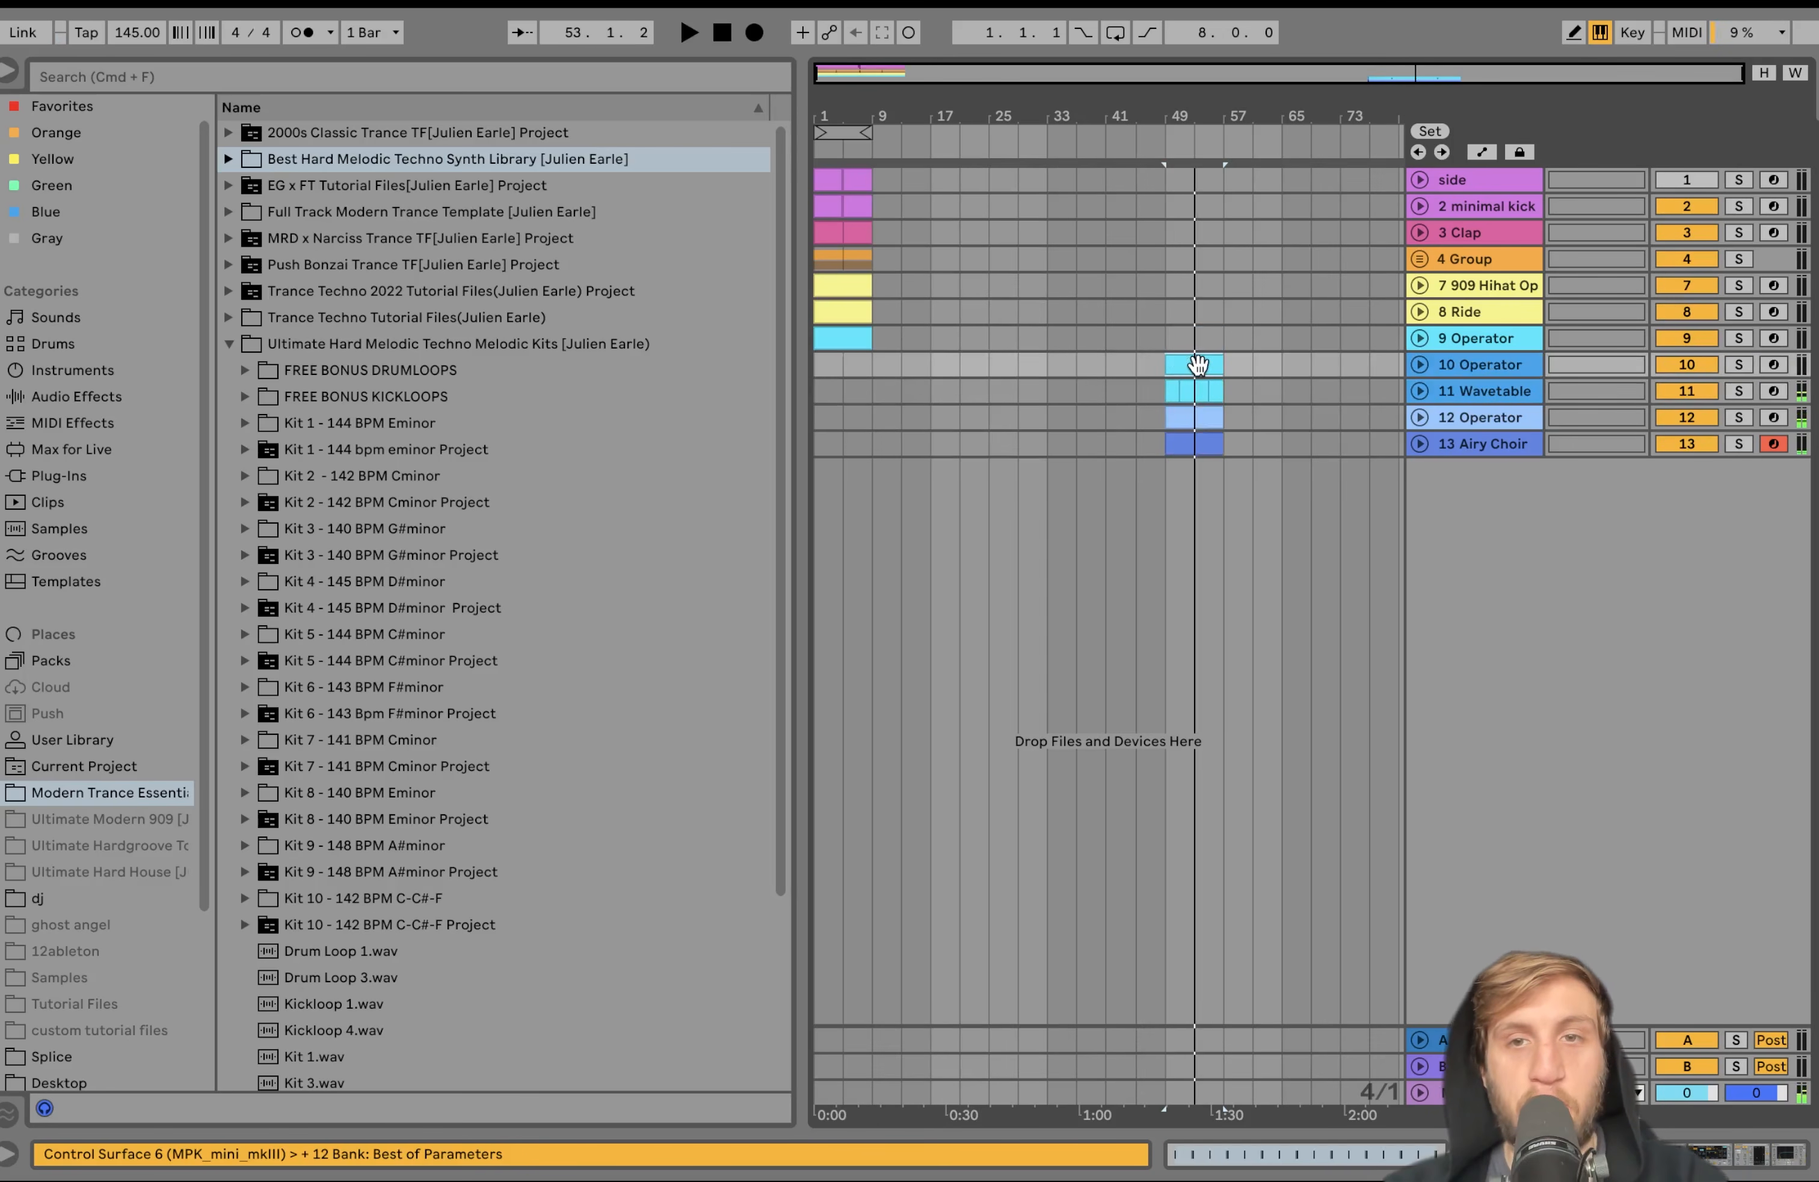
left_click_drag(1198, 364, 1220, 451)
left_click(1175, 368)
key("space")
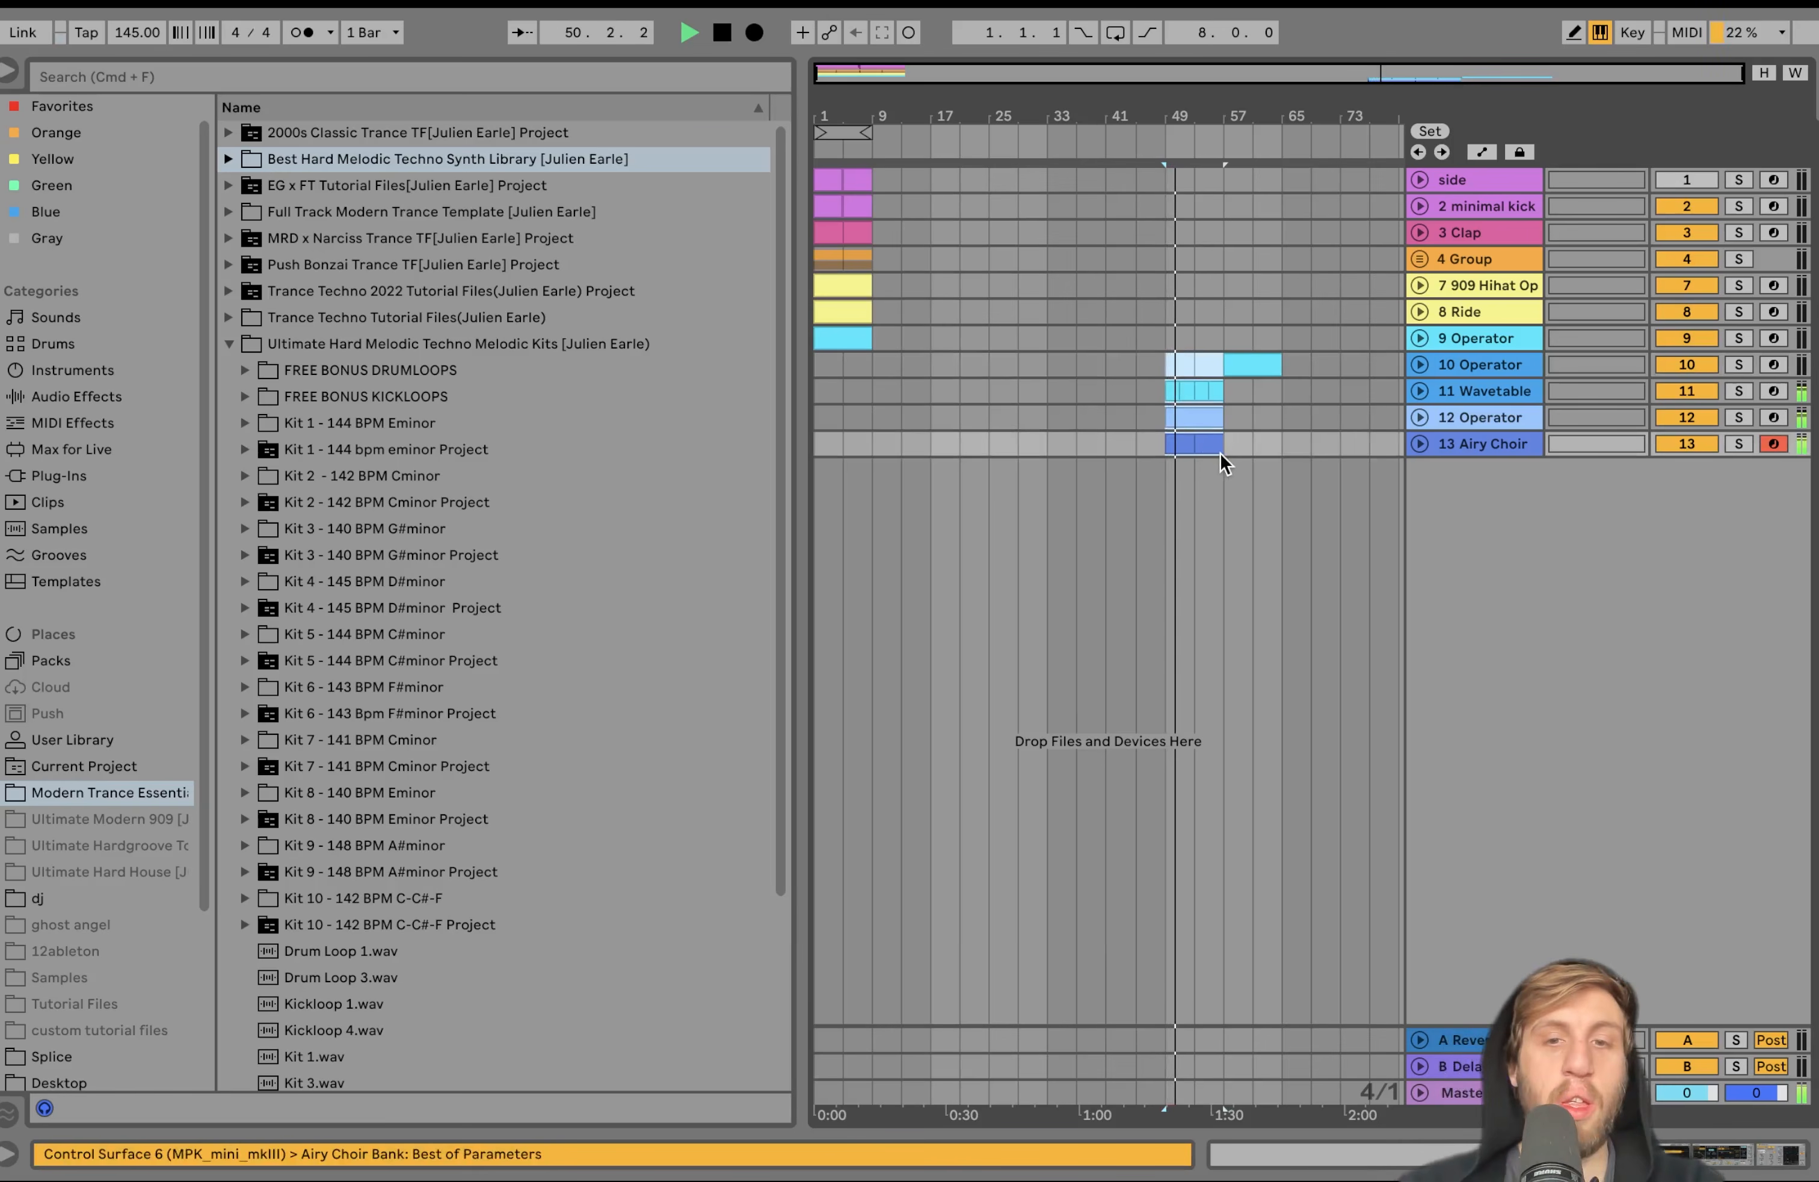
key("super+d")
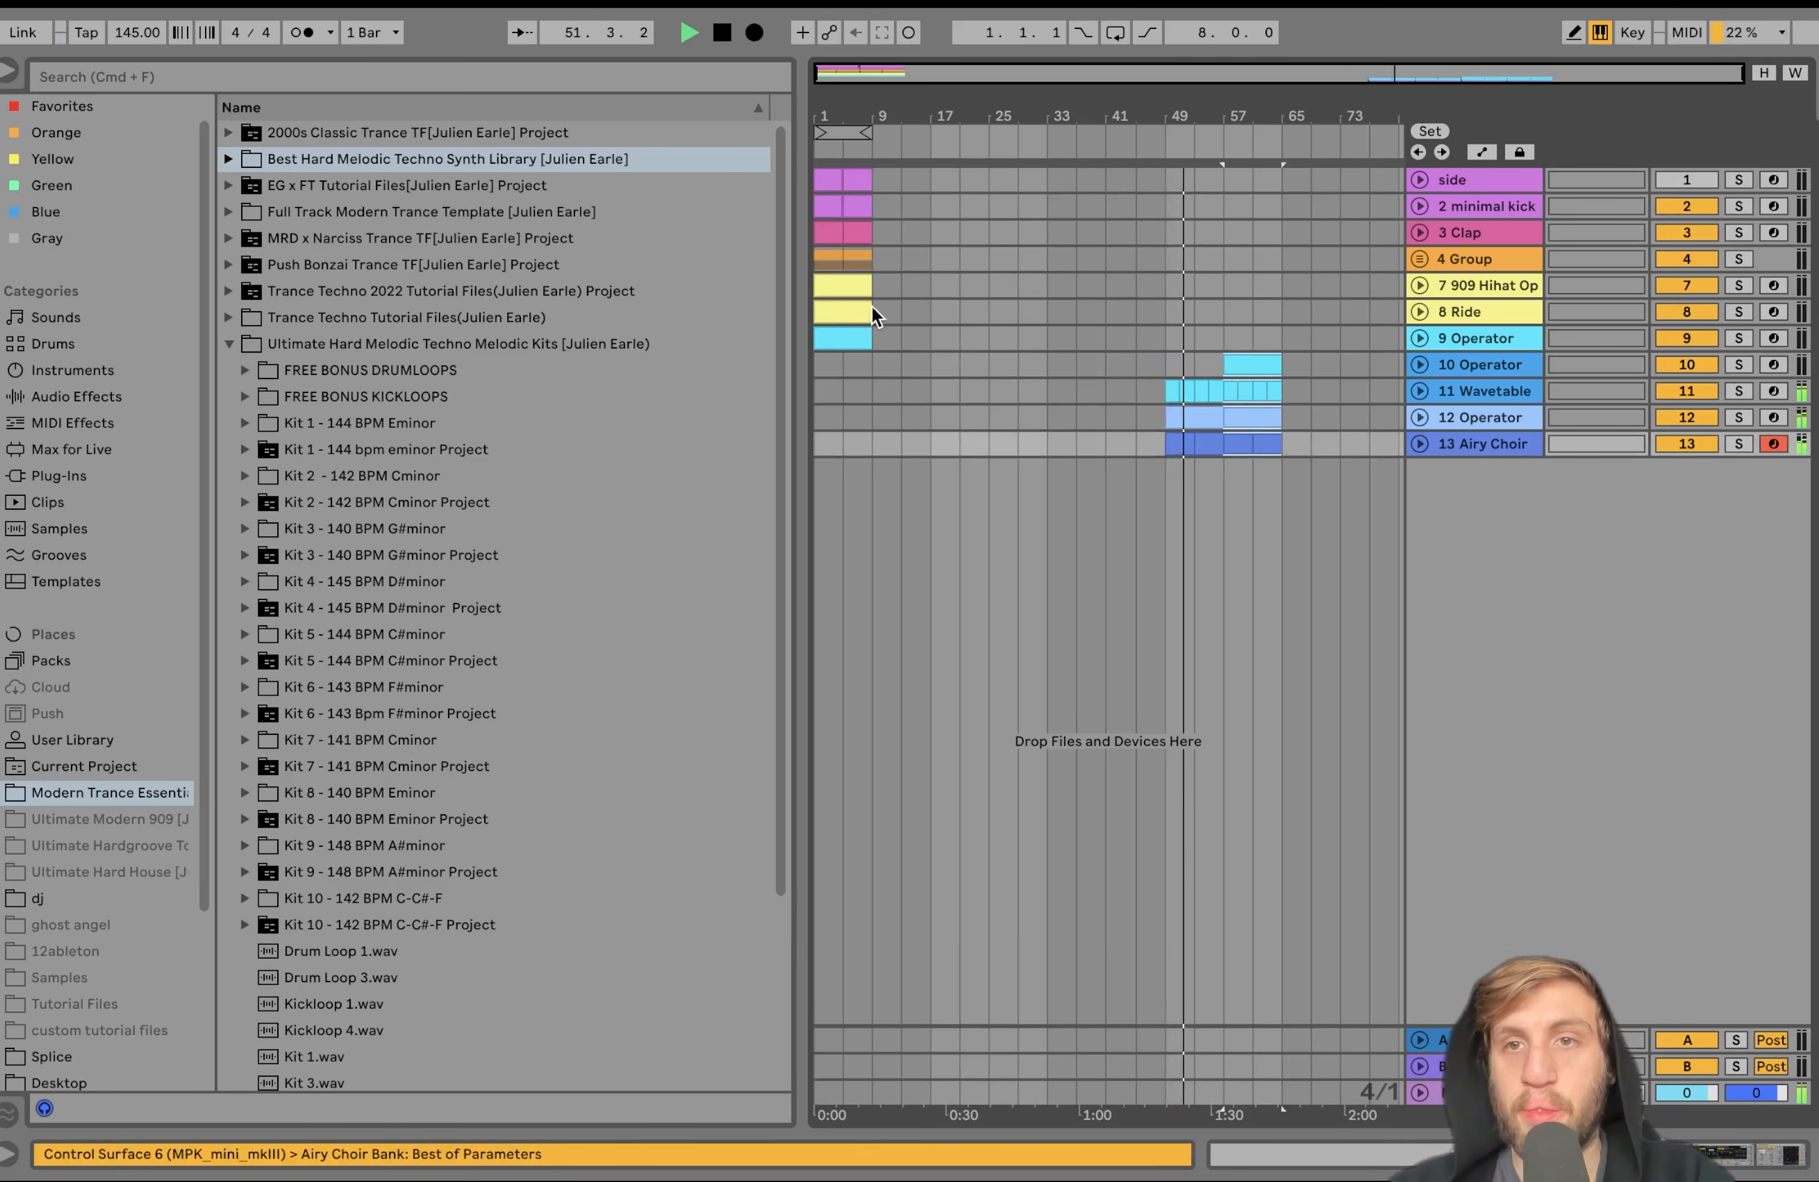
Copy the first eight bars of the 4 Group and 909 Hihat Open tracks to bar 57
left_click(872, 285)
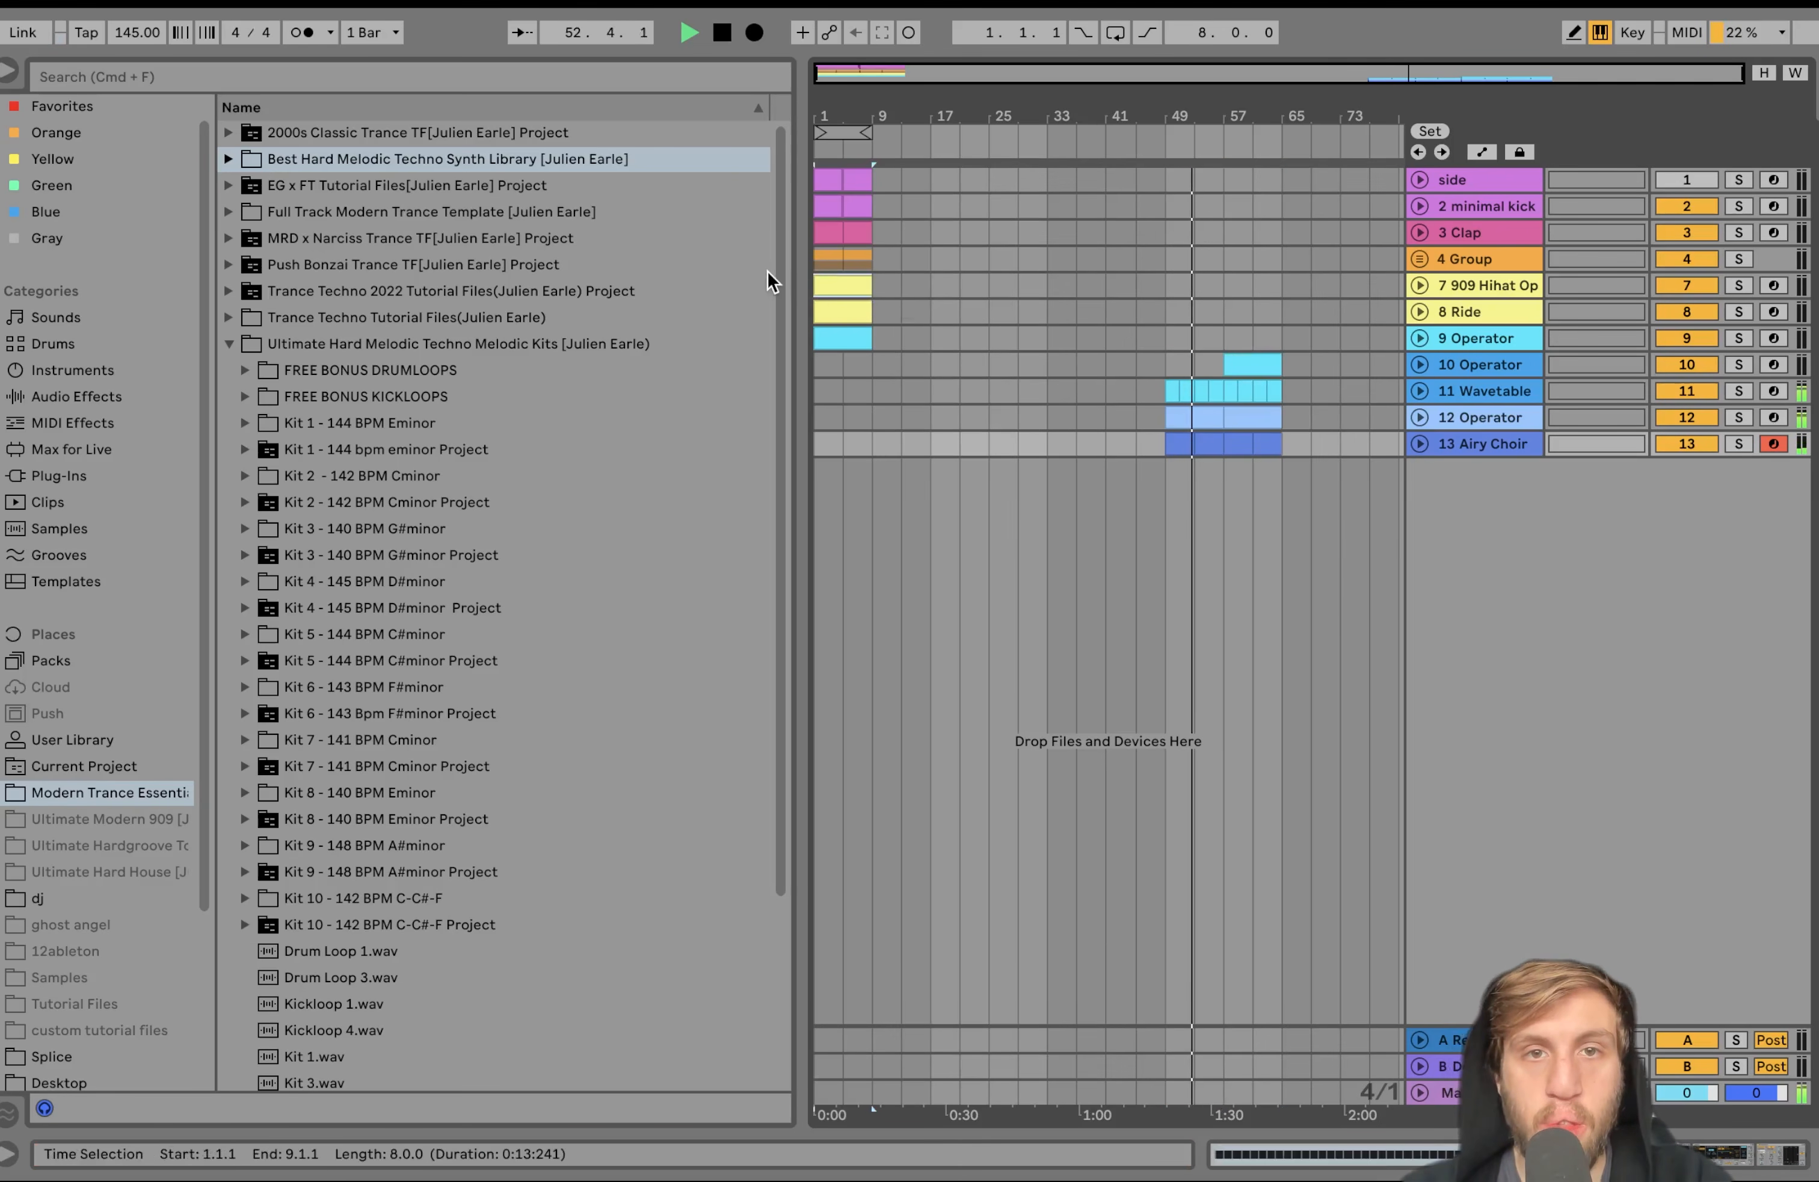
left_click_drag(768, 271, 771, 254)
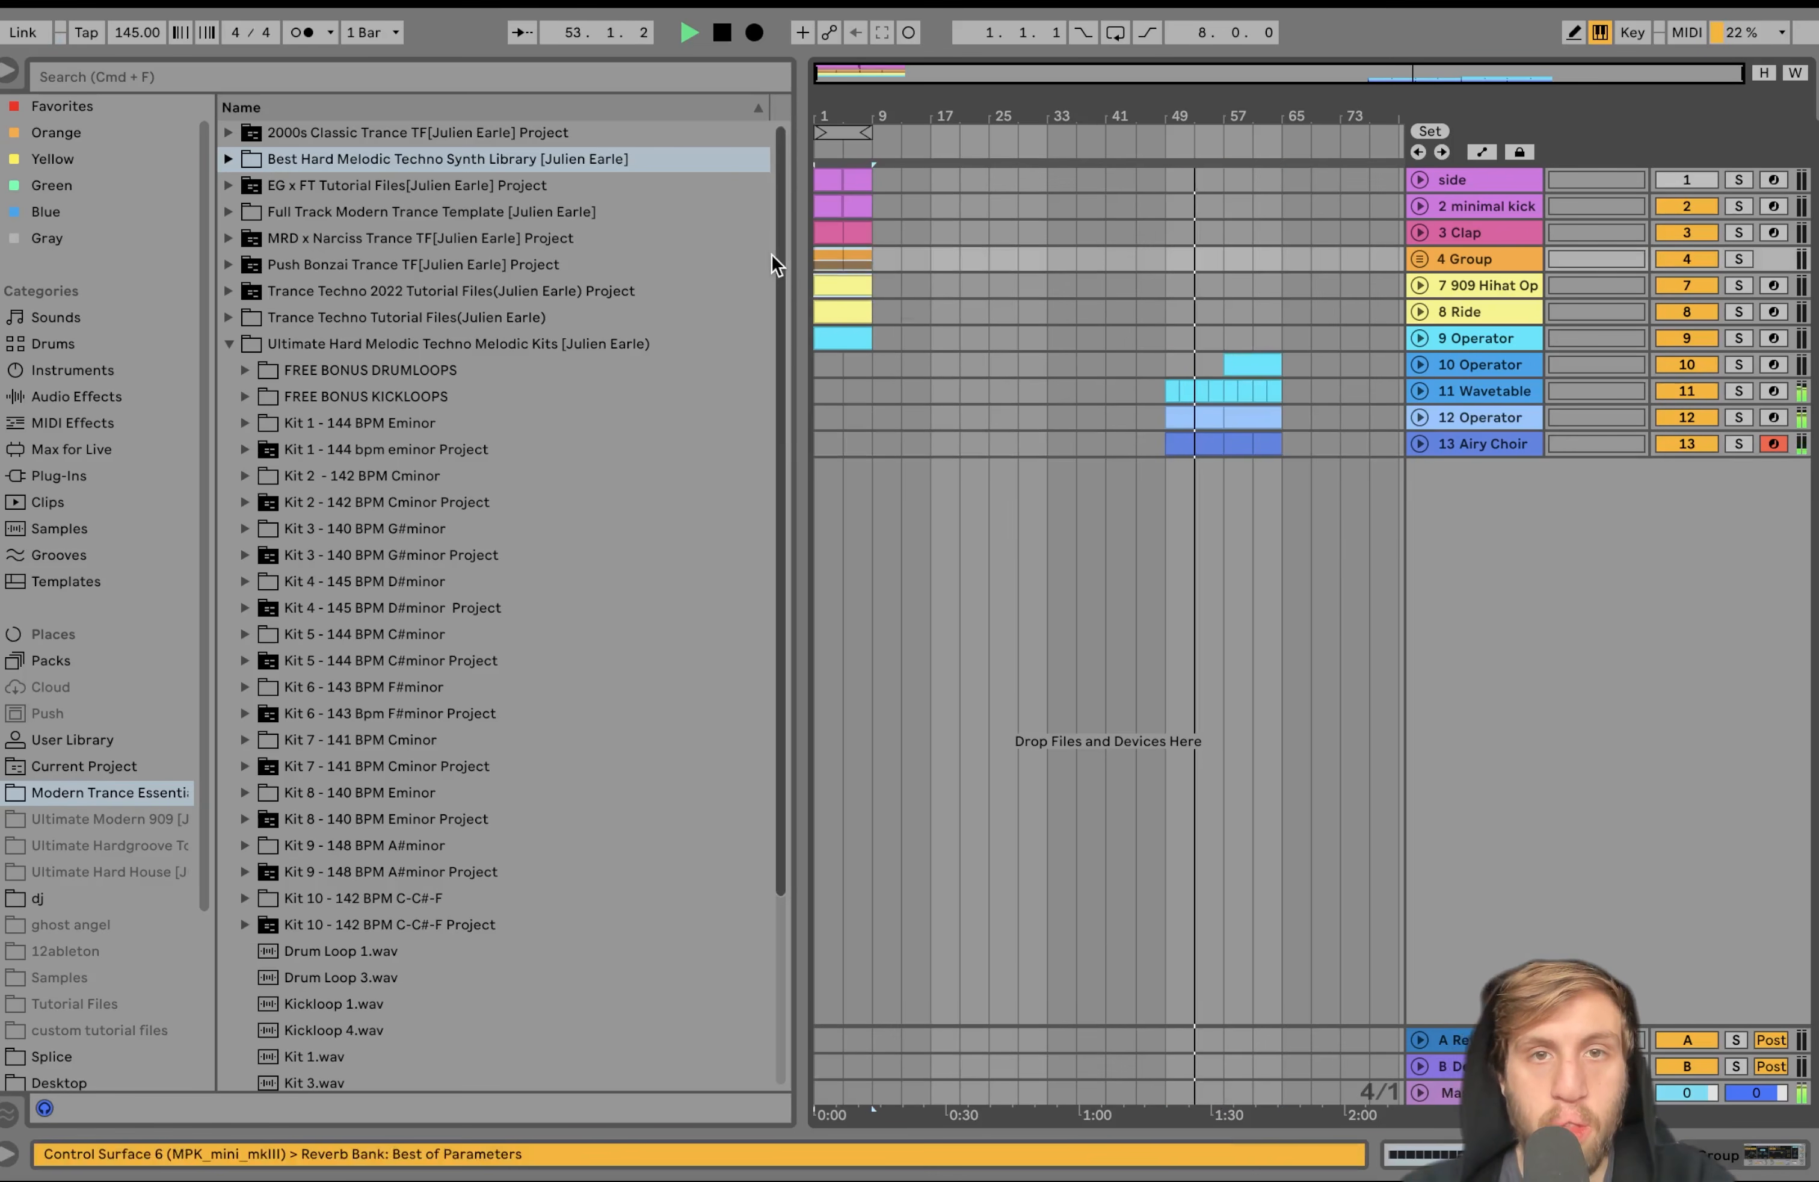
left_click(1228, 259)
key("super+v")
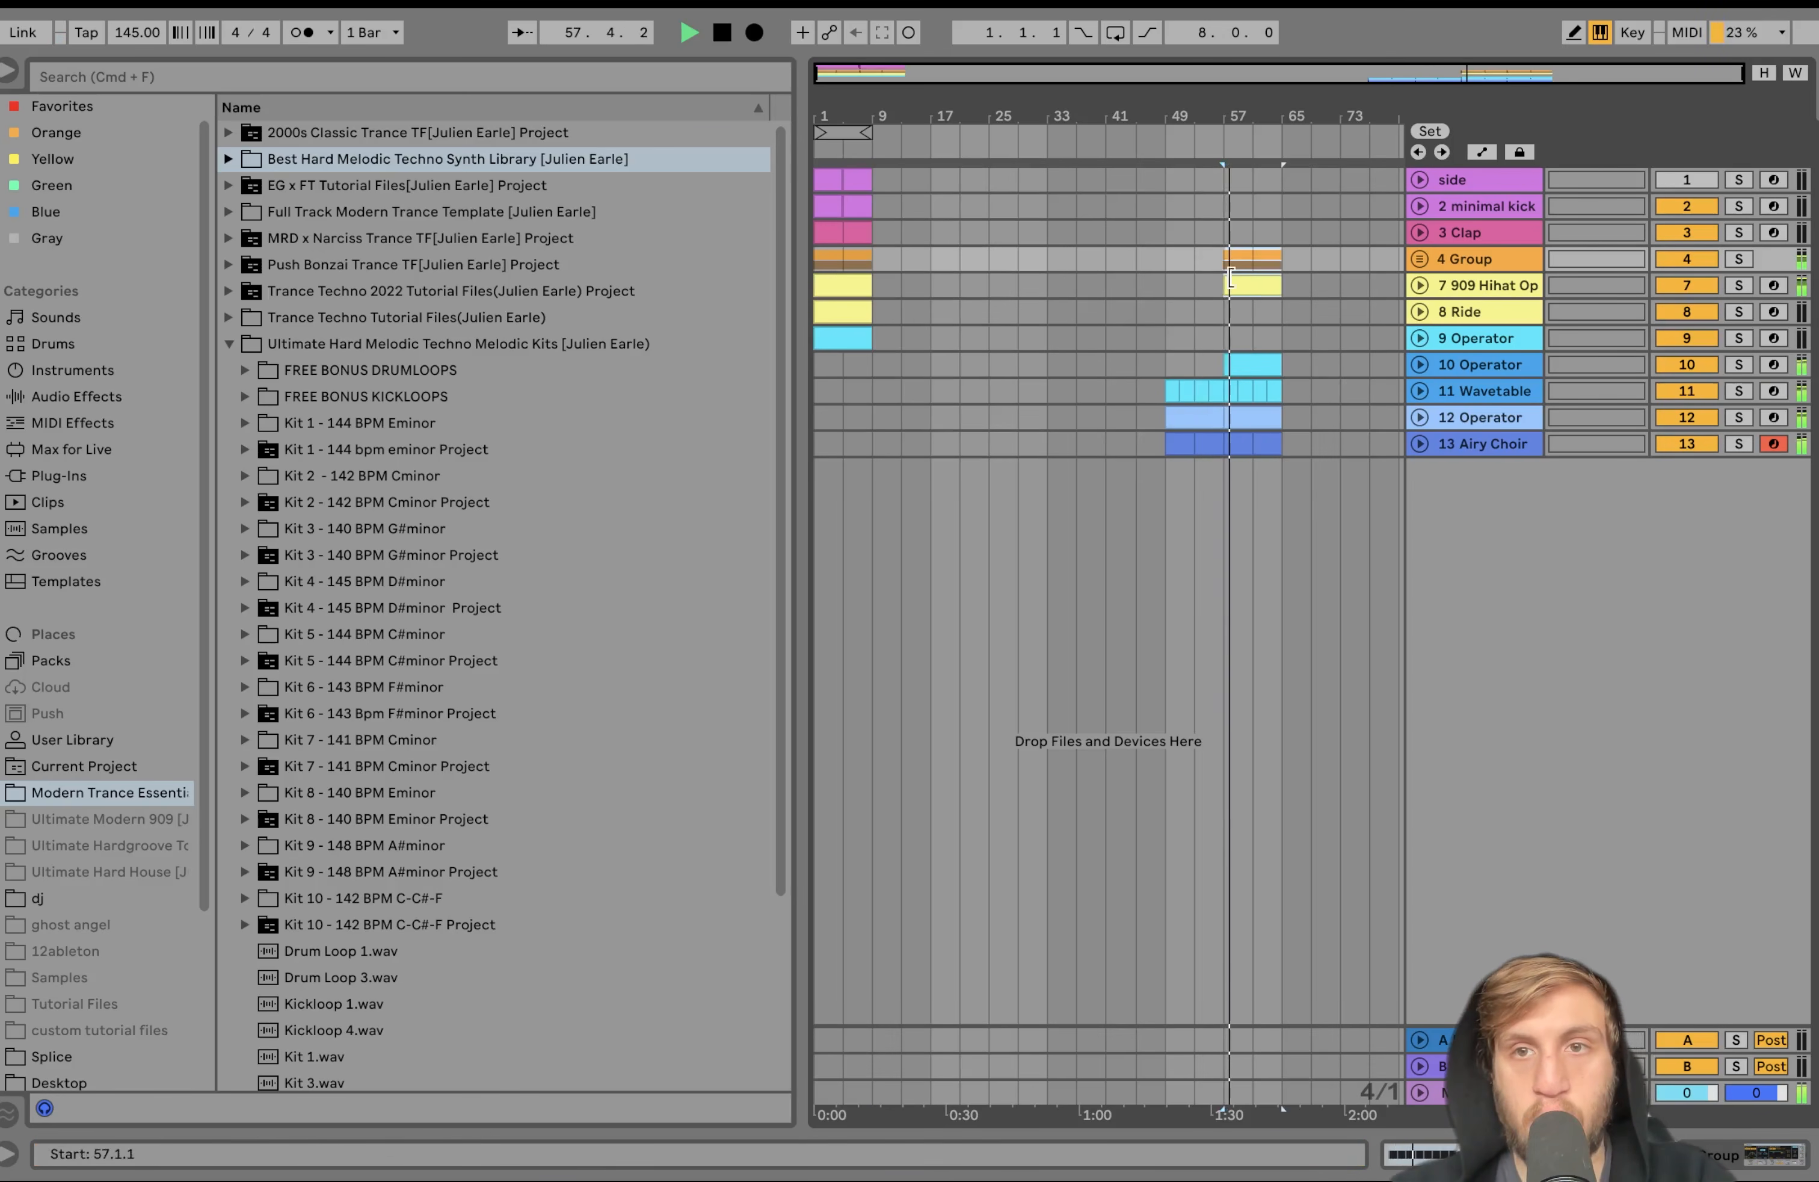
left_click(1232, 282)
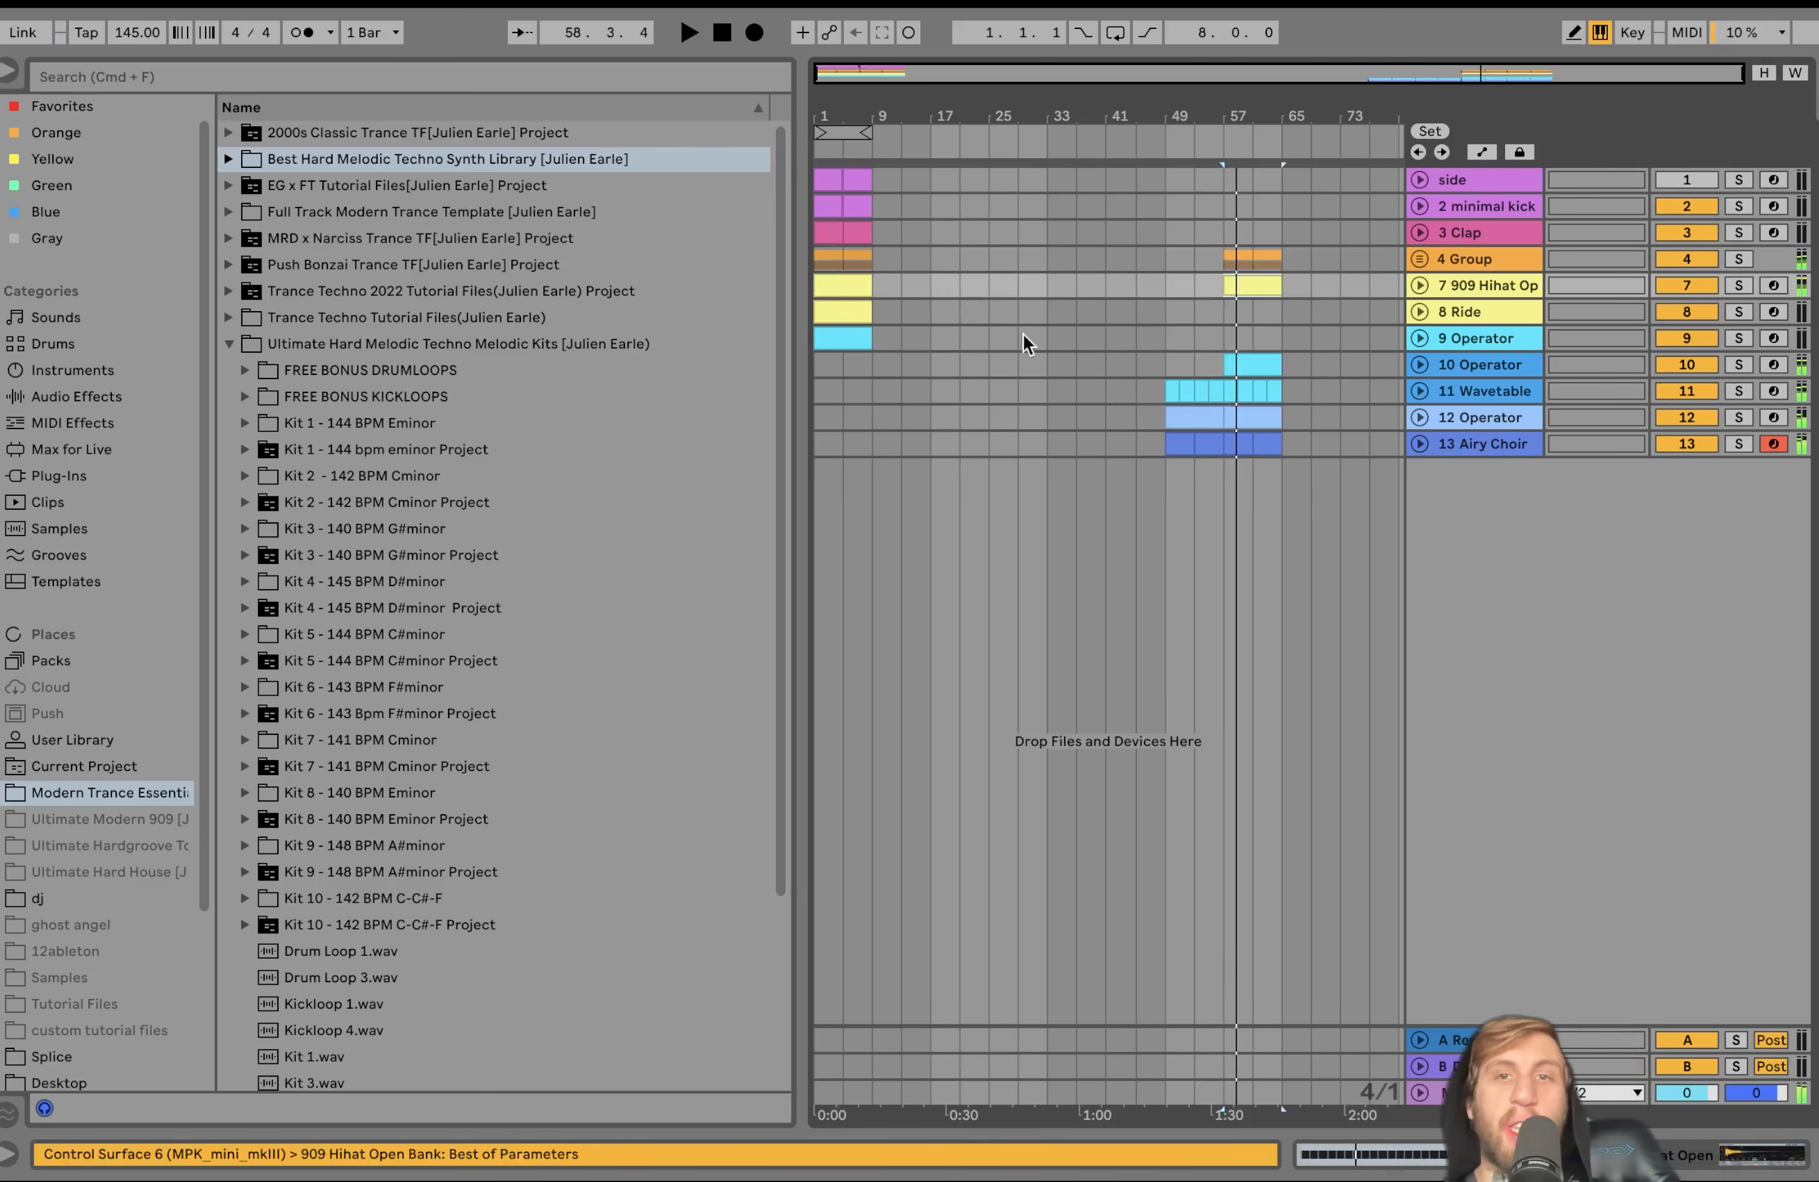
Copy the first eight-bar Ride clip to bar 57 on the same track
left_click(843, 310)
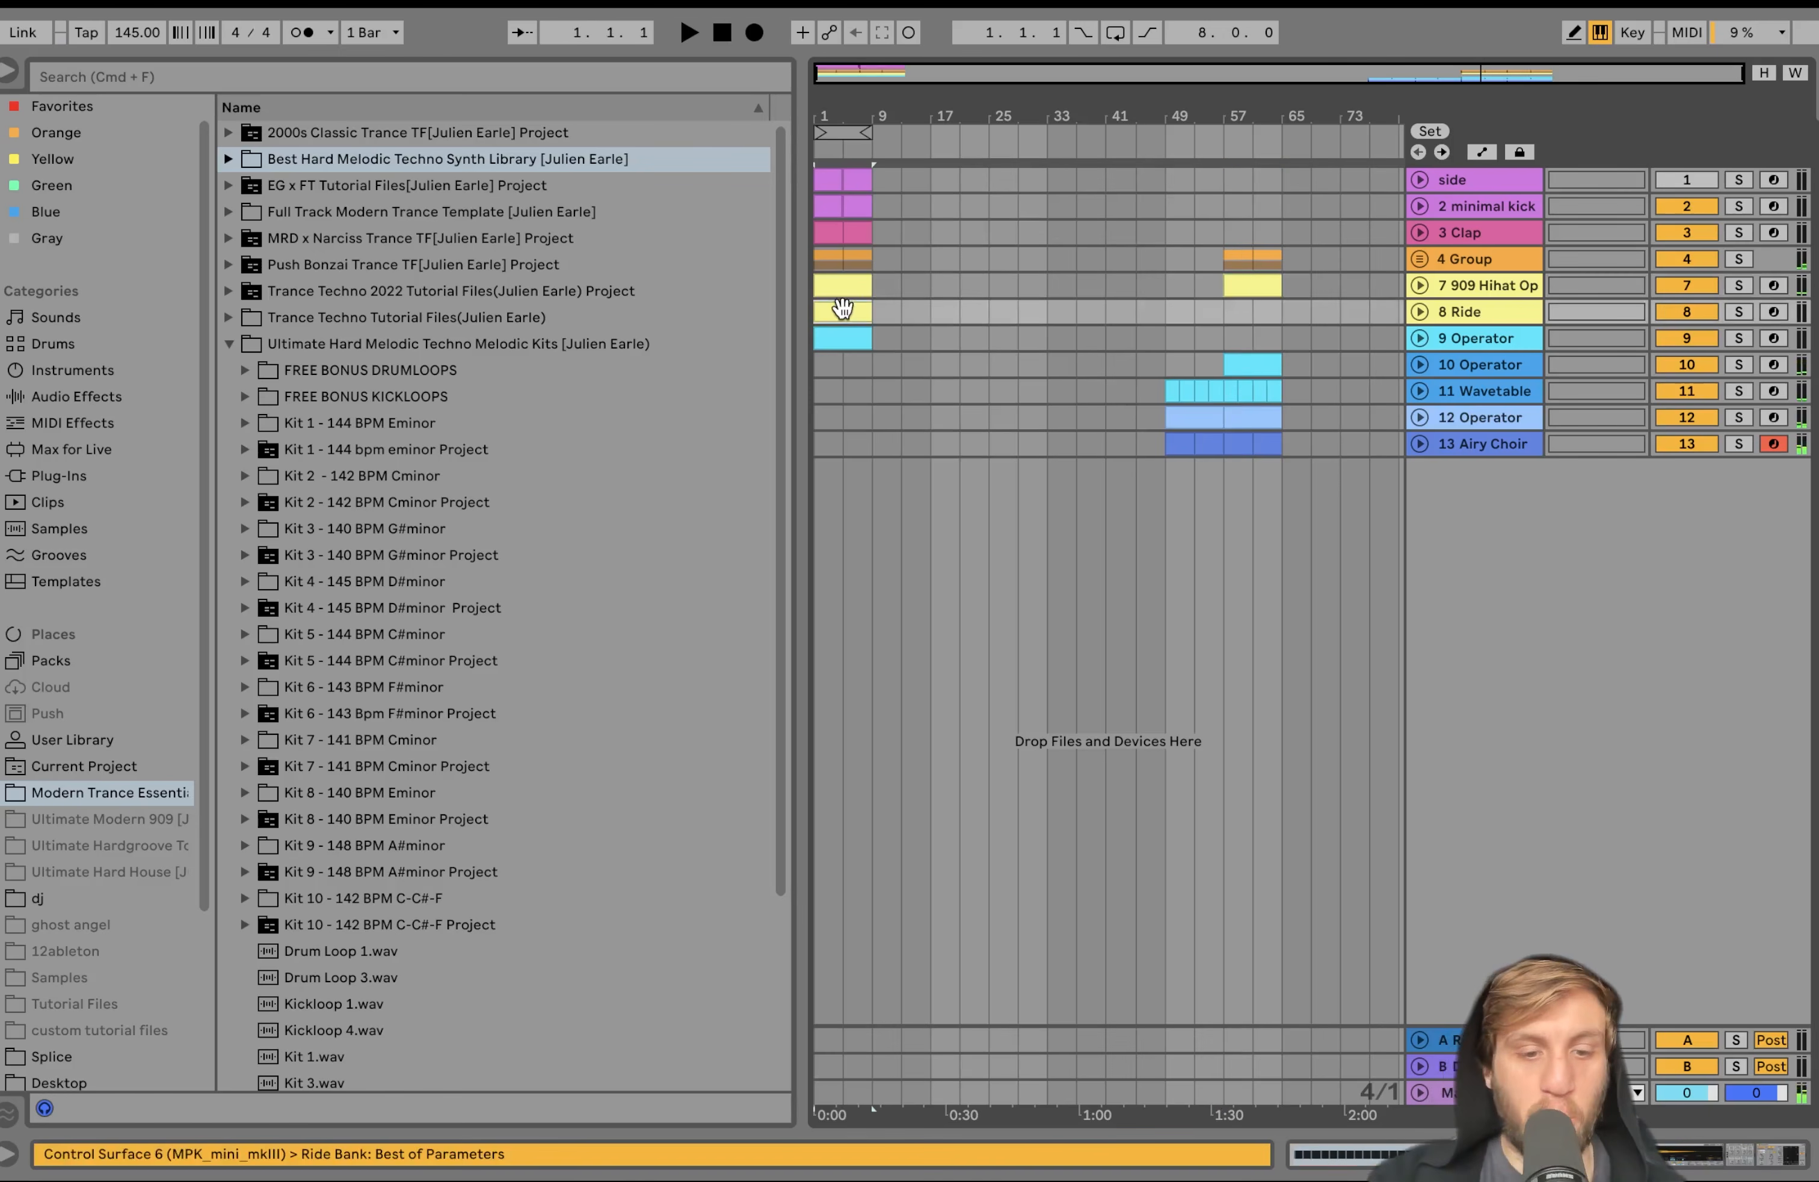
key("space")
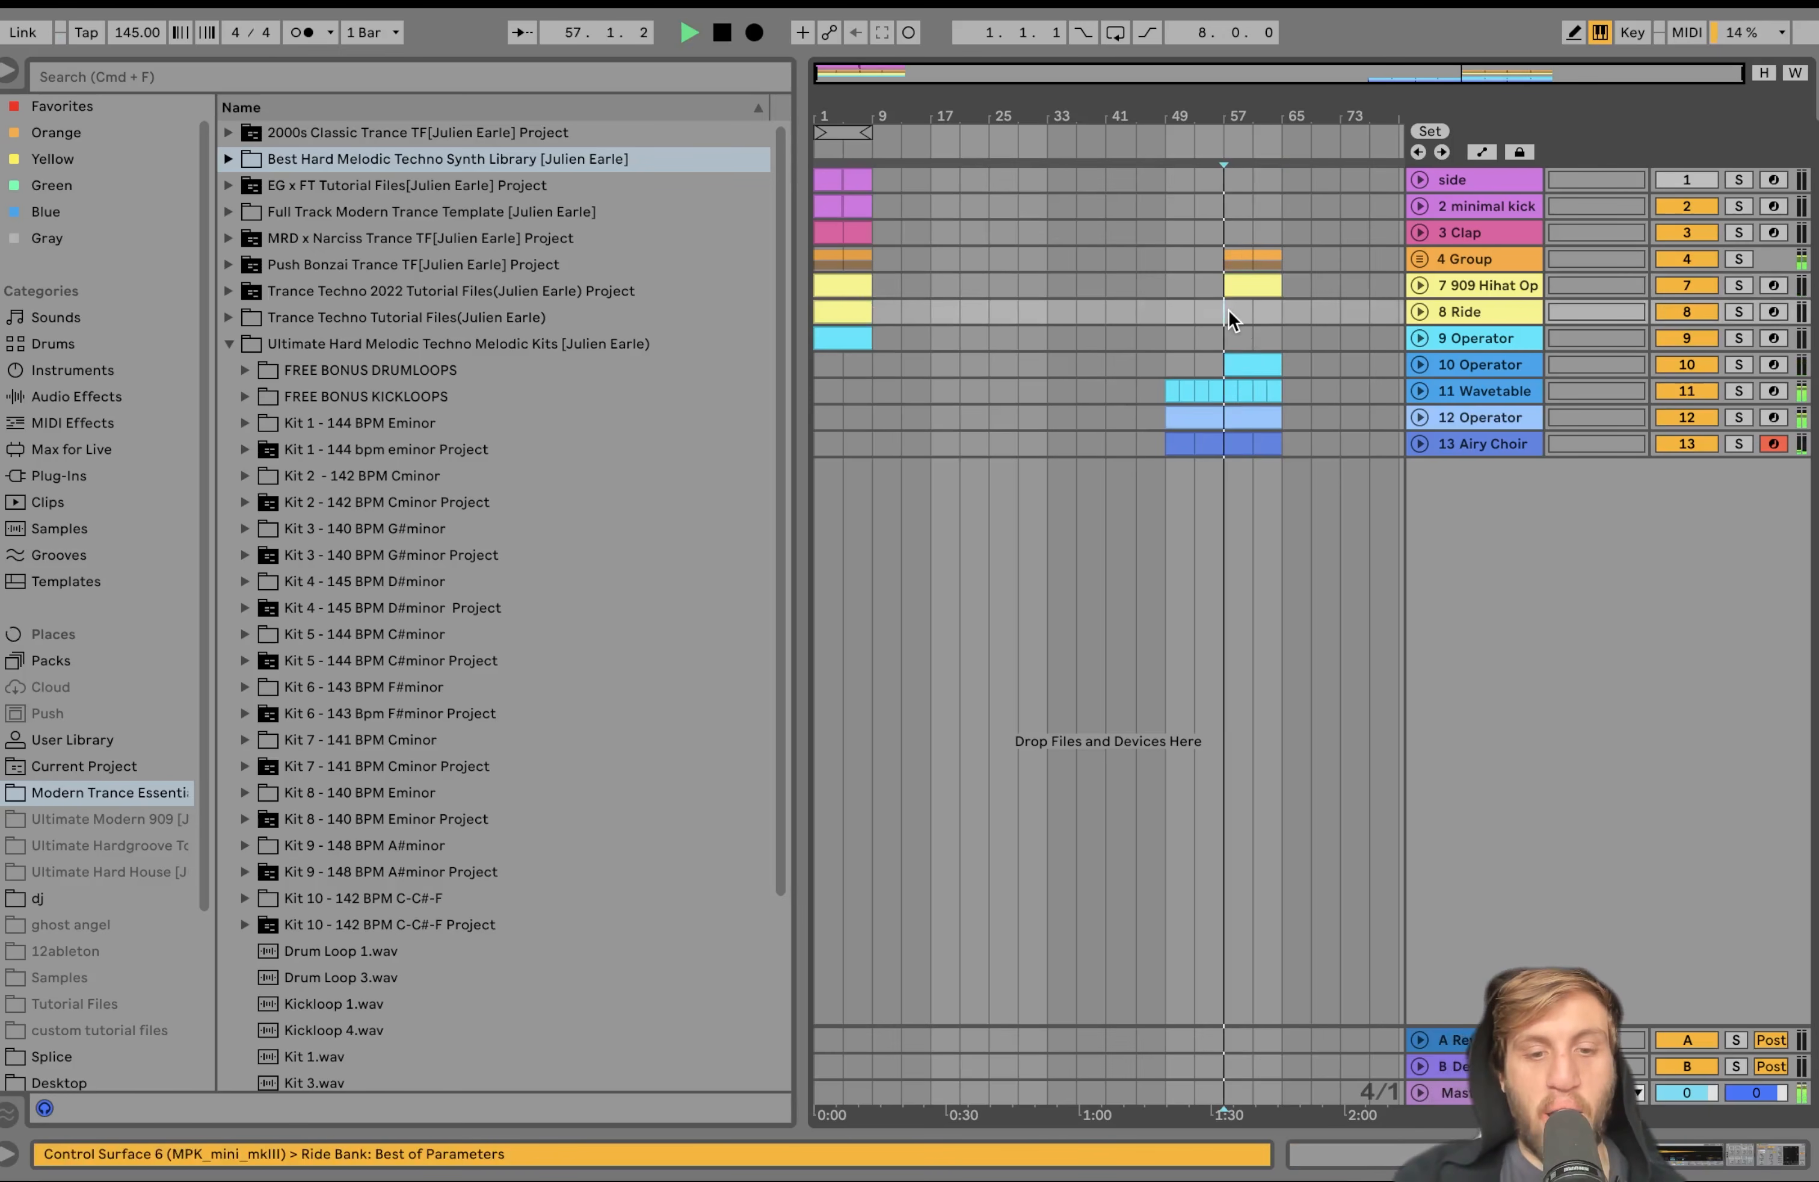
key("super+v")
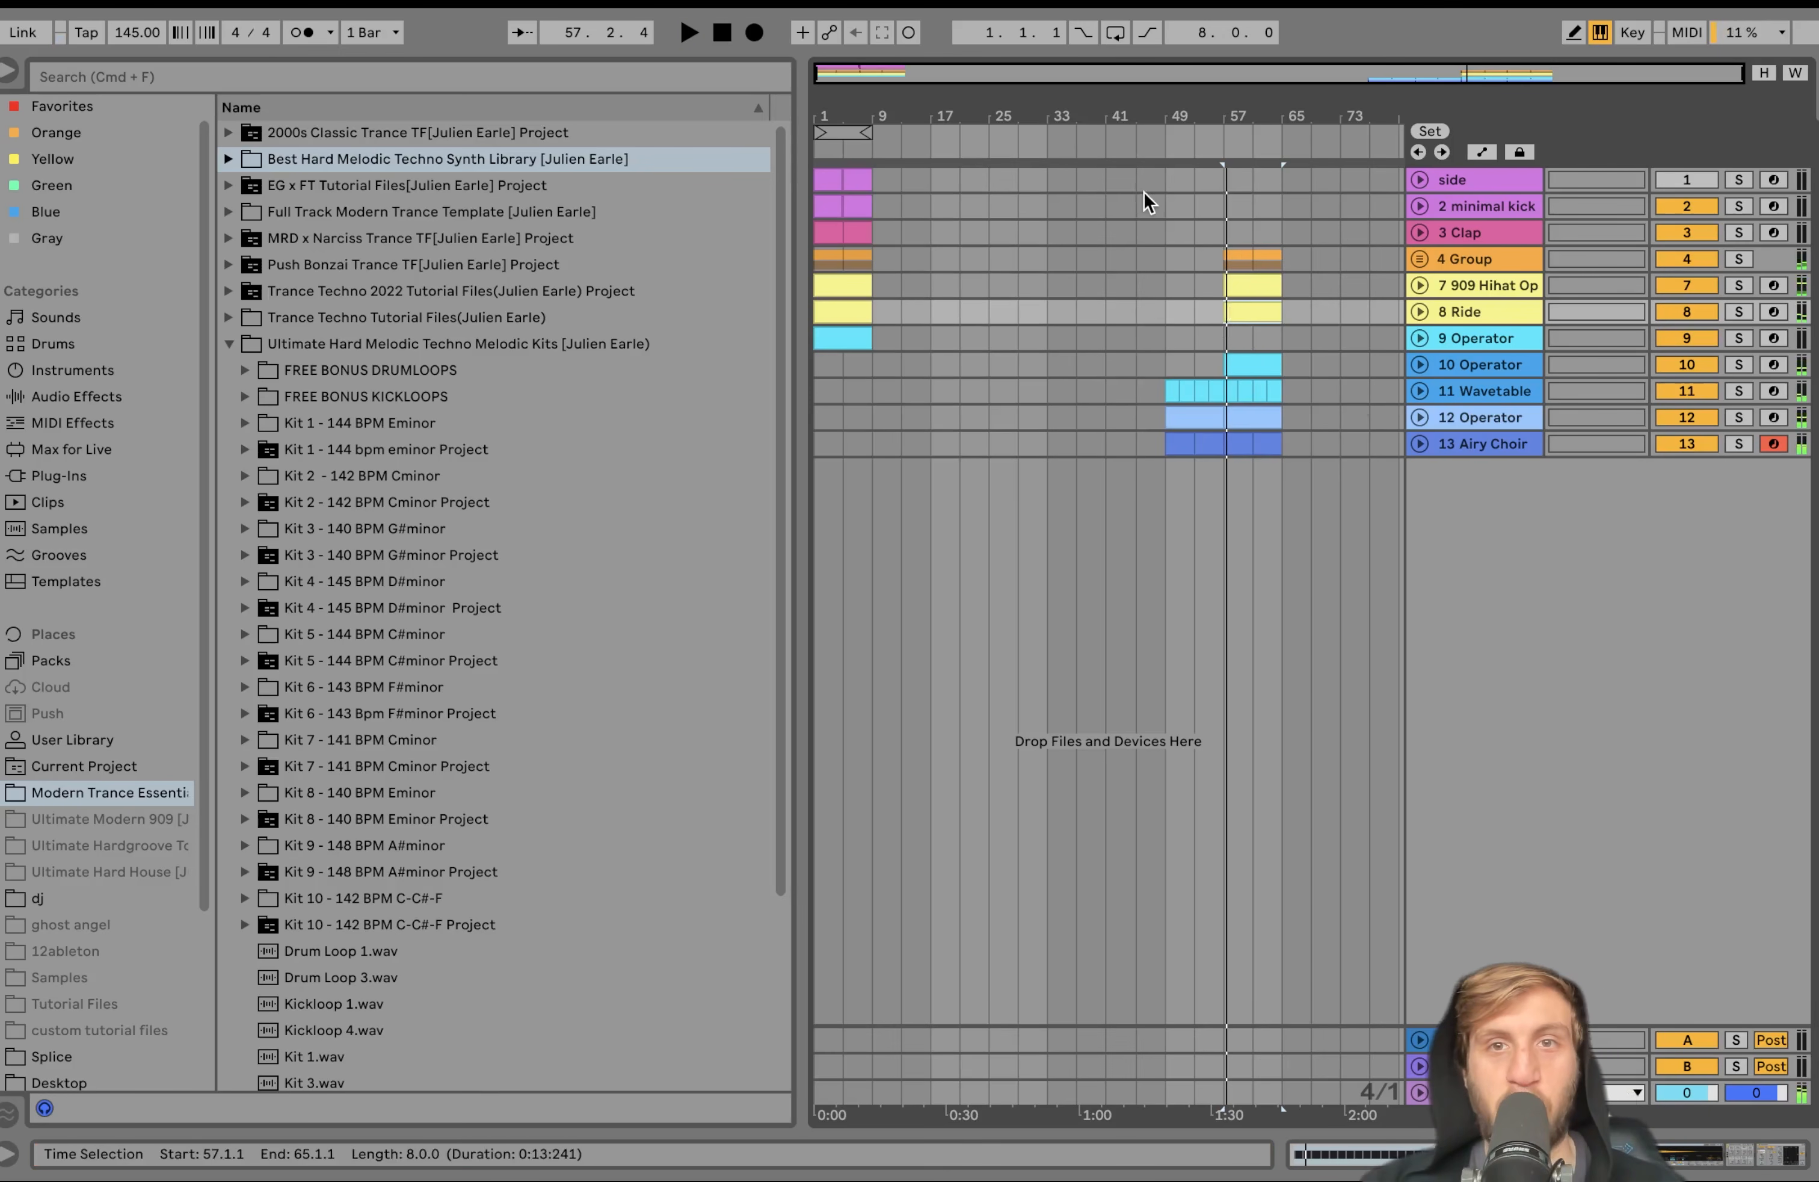
Duplicate bars 1–9 of the side, kick, clap, group, hihat, ride and 9 Operator tracks five times, filling up to bar 49
left_click_drag(1167, 204, 1277, 257)
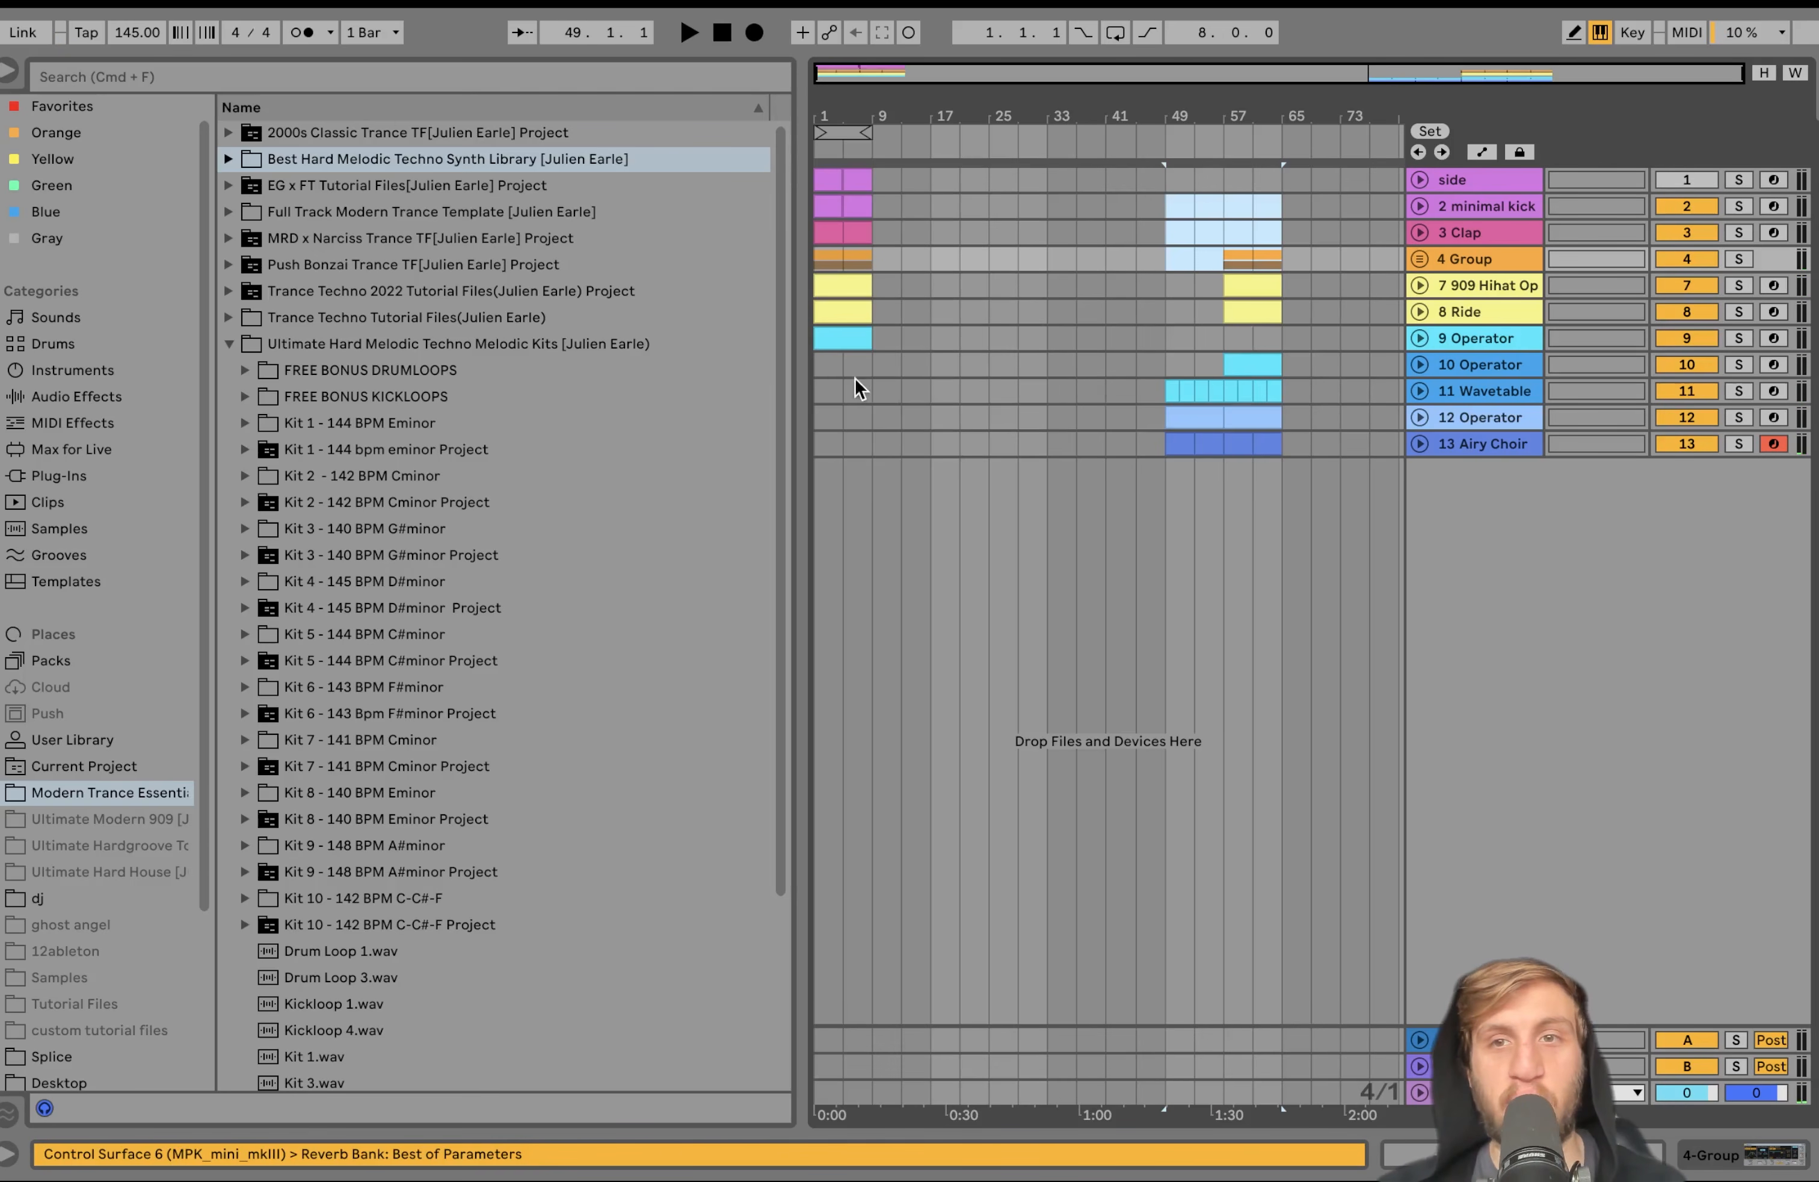
left_click_drag(875, 362, 821, 164)
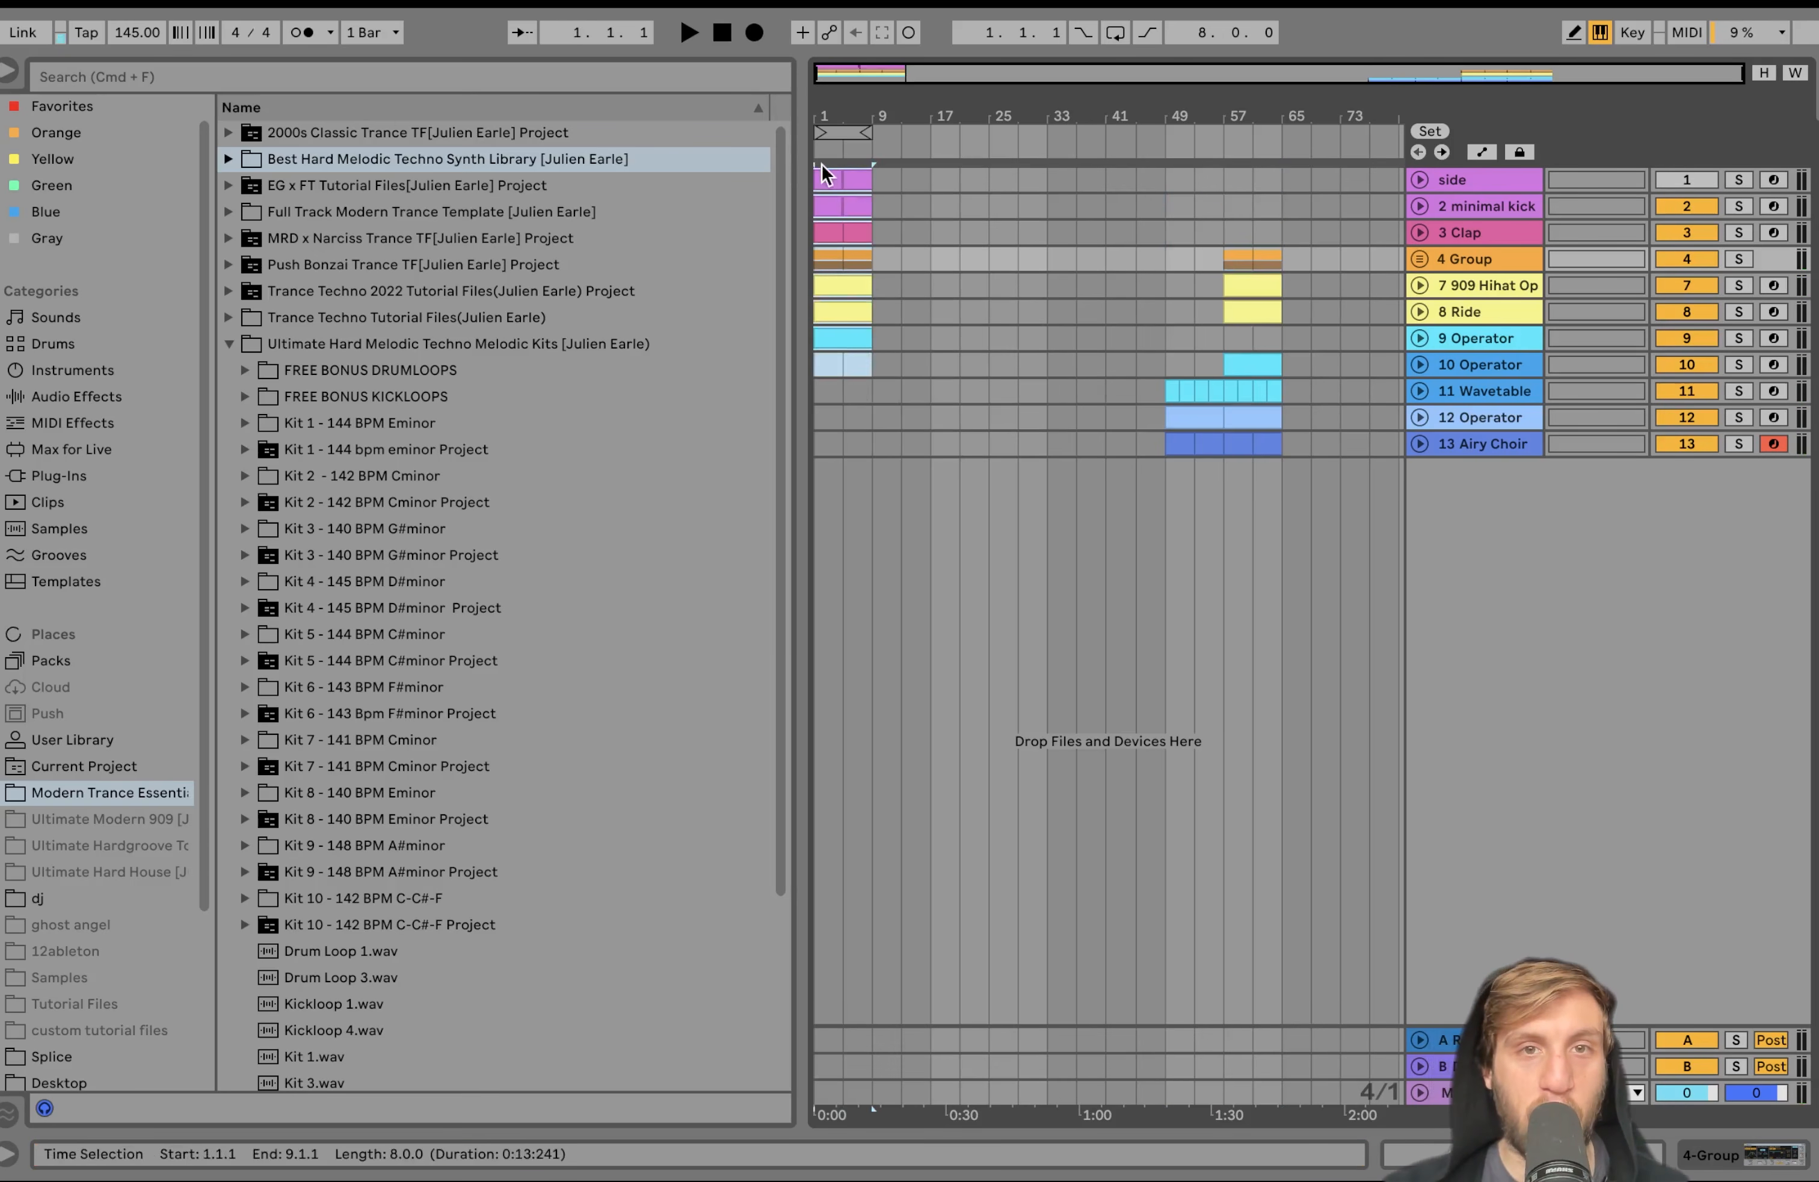
key("super+d")
key("super+d")
key("super+d")
key("super+d")
key("super+d")
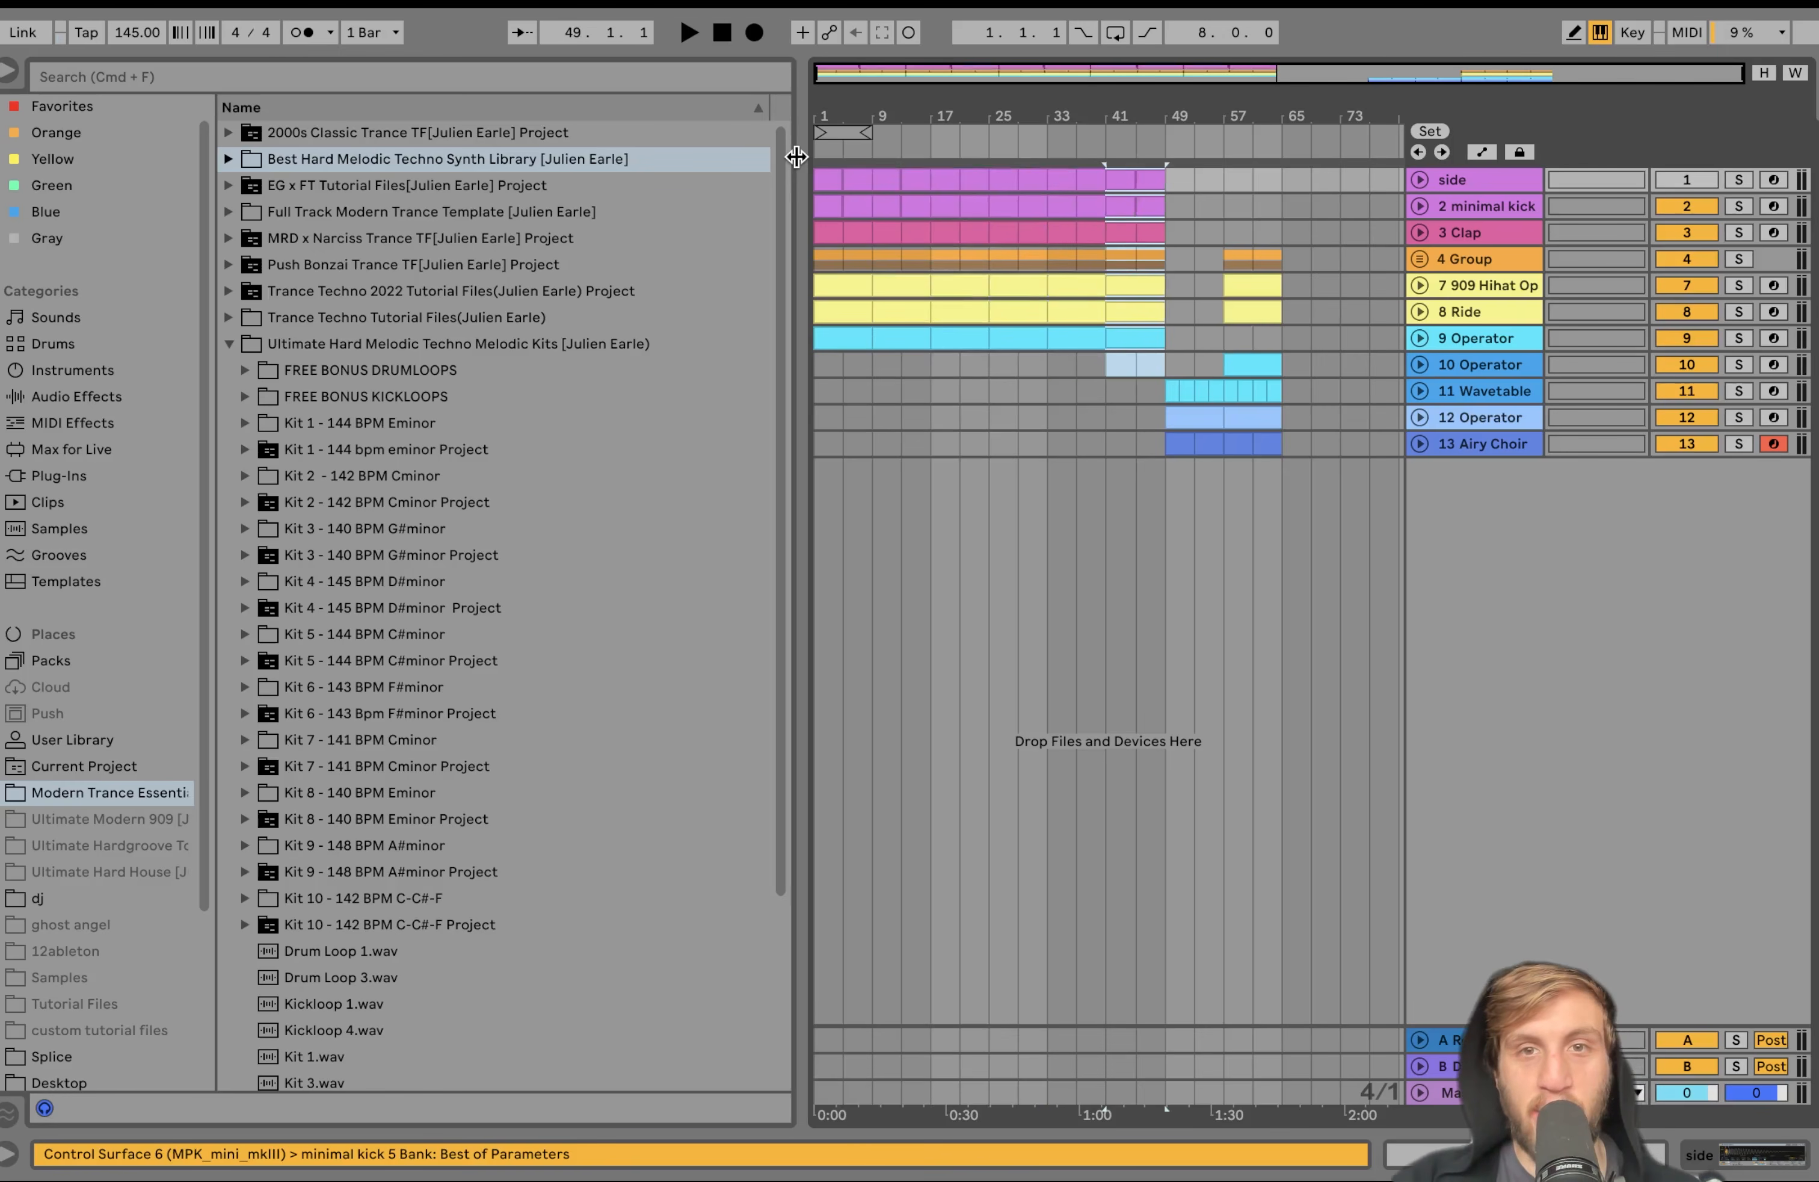
Delete the Ride clips in bars 1–17 and the 909 Hihat Open clip in bars 1–9, and play the intro
left_click(830, 308)
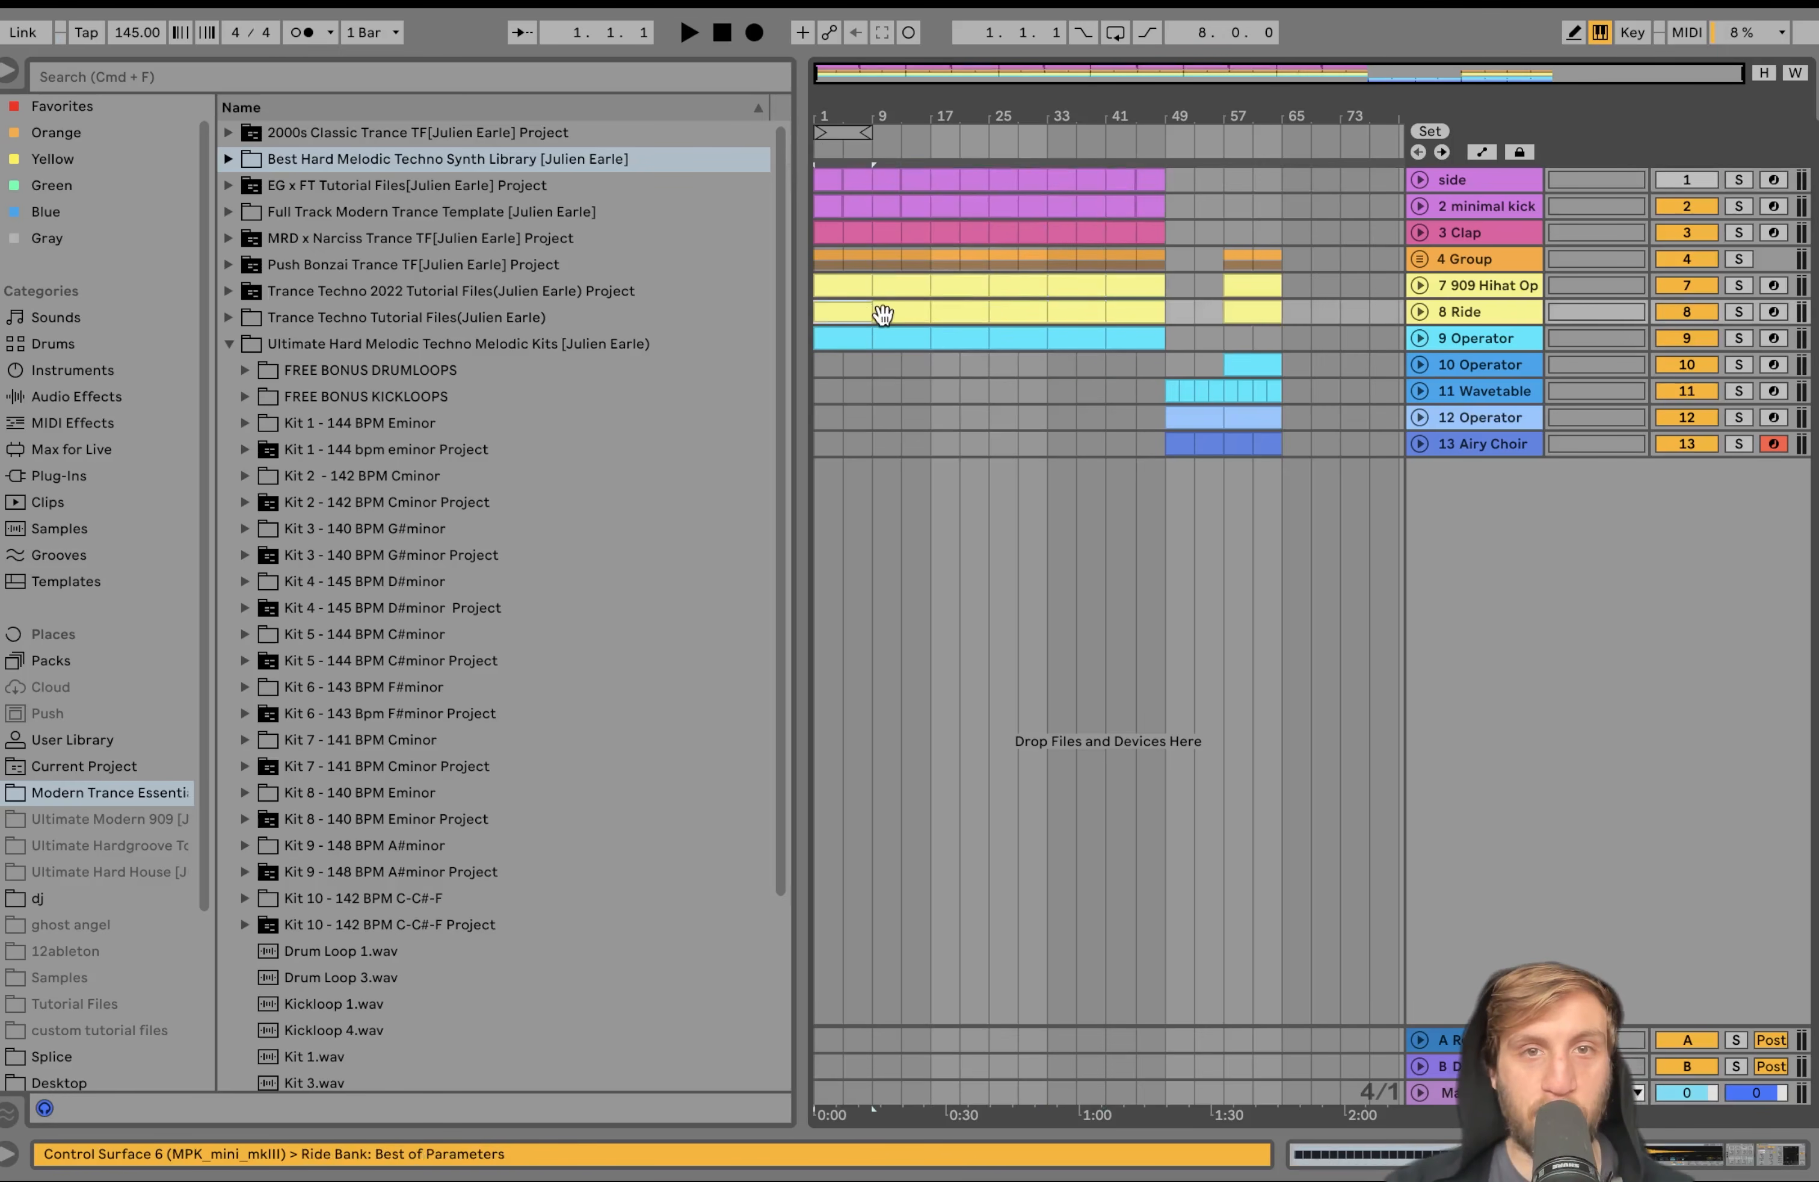
key("Delete")
left_click(833, 290)
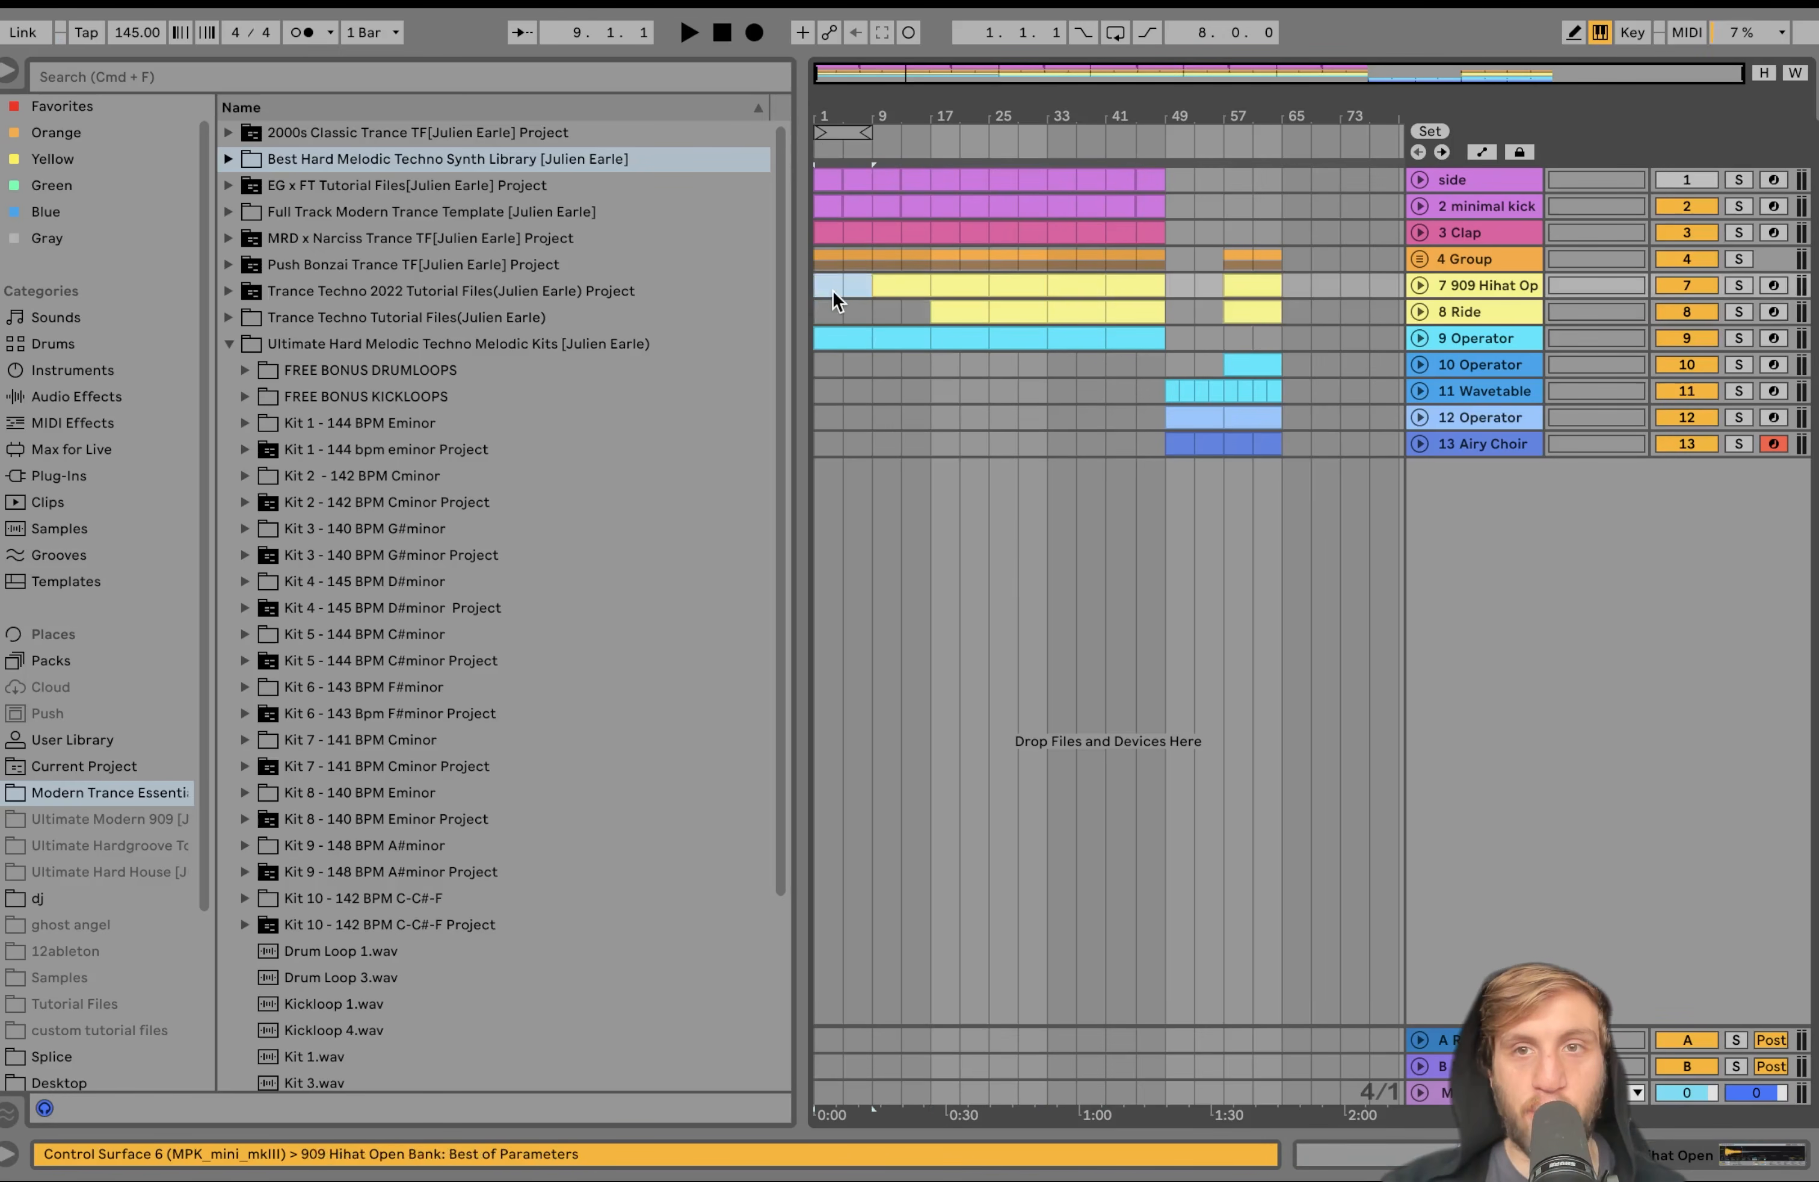
key("Delete")
key("space")
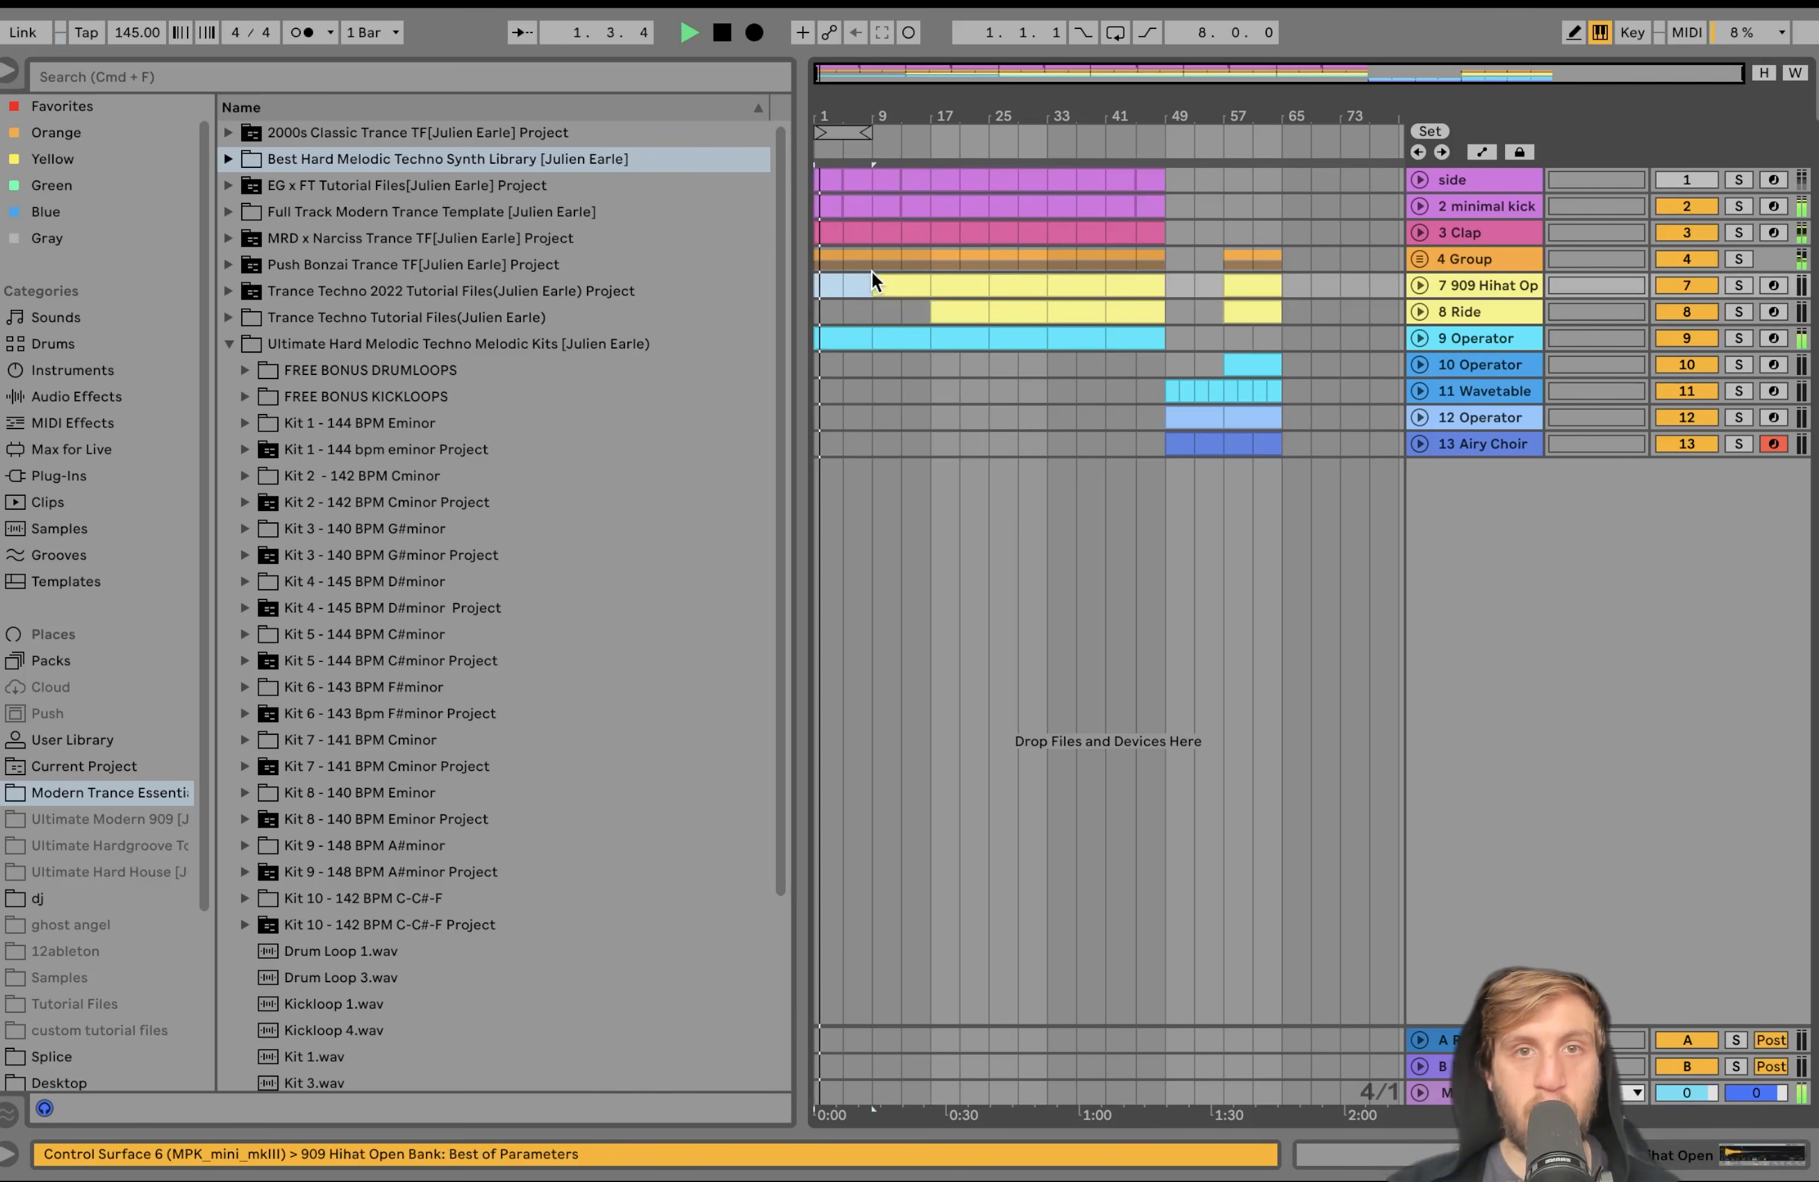
Unfold the 9 Operator track and duplicate its opening half bar repeatedly until it fills bars 1–5
left_click(872, 262)
scroll(872, 261, "up", 10)
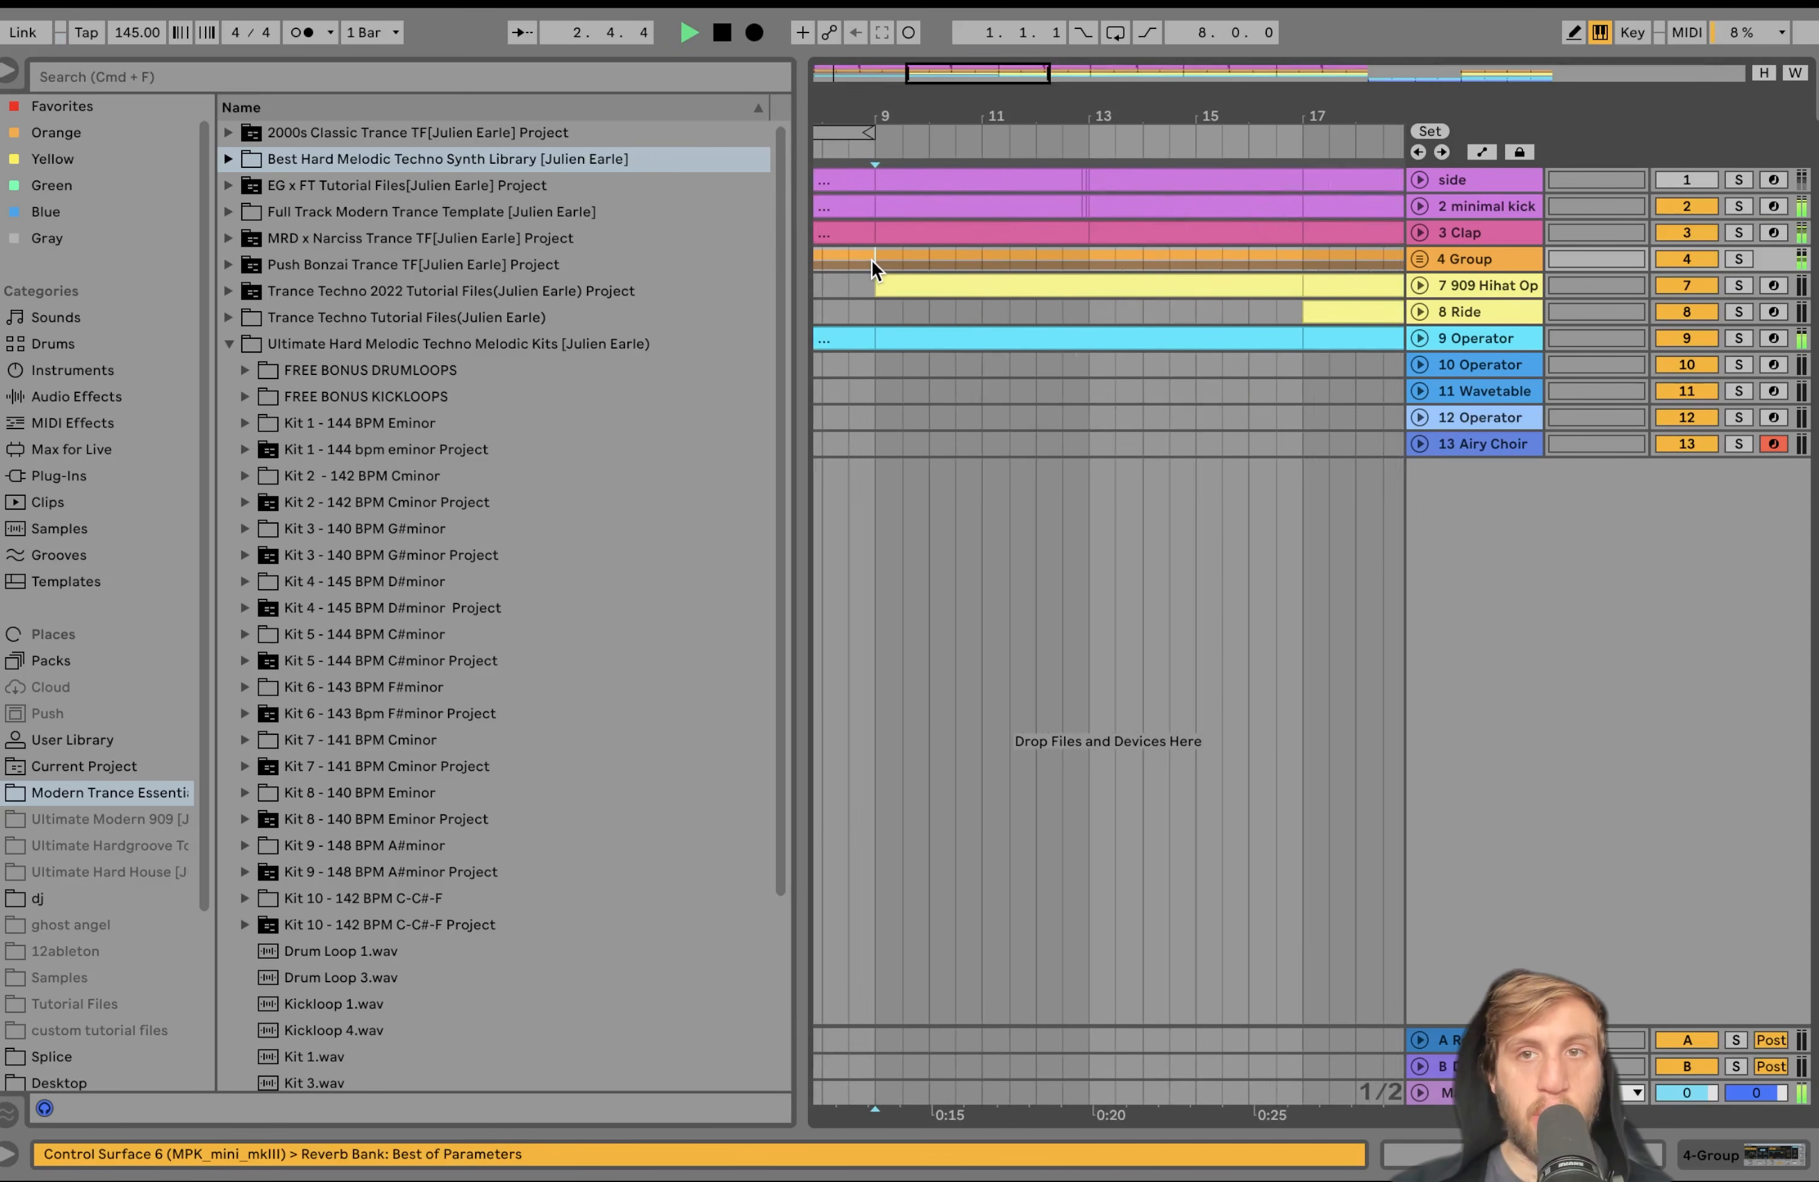
left_click_drag(872, 261, 1306, 240)
left_click(1420, 338)
key("space")
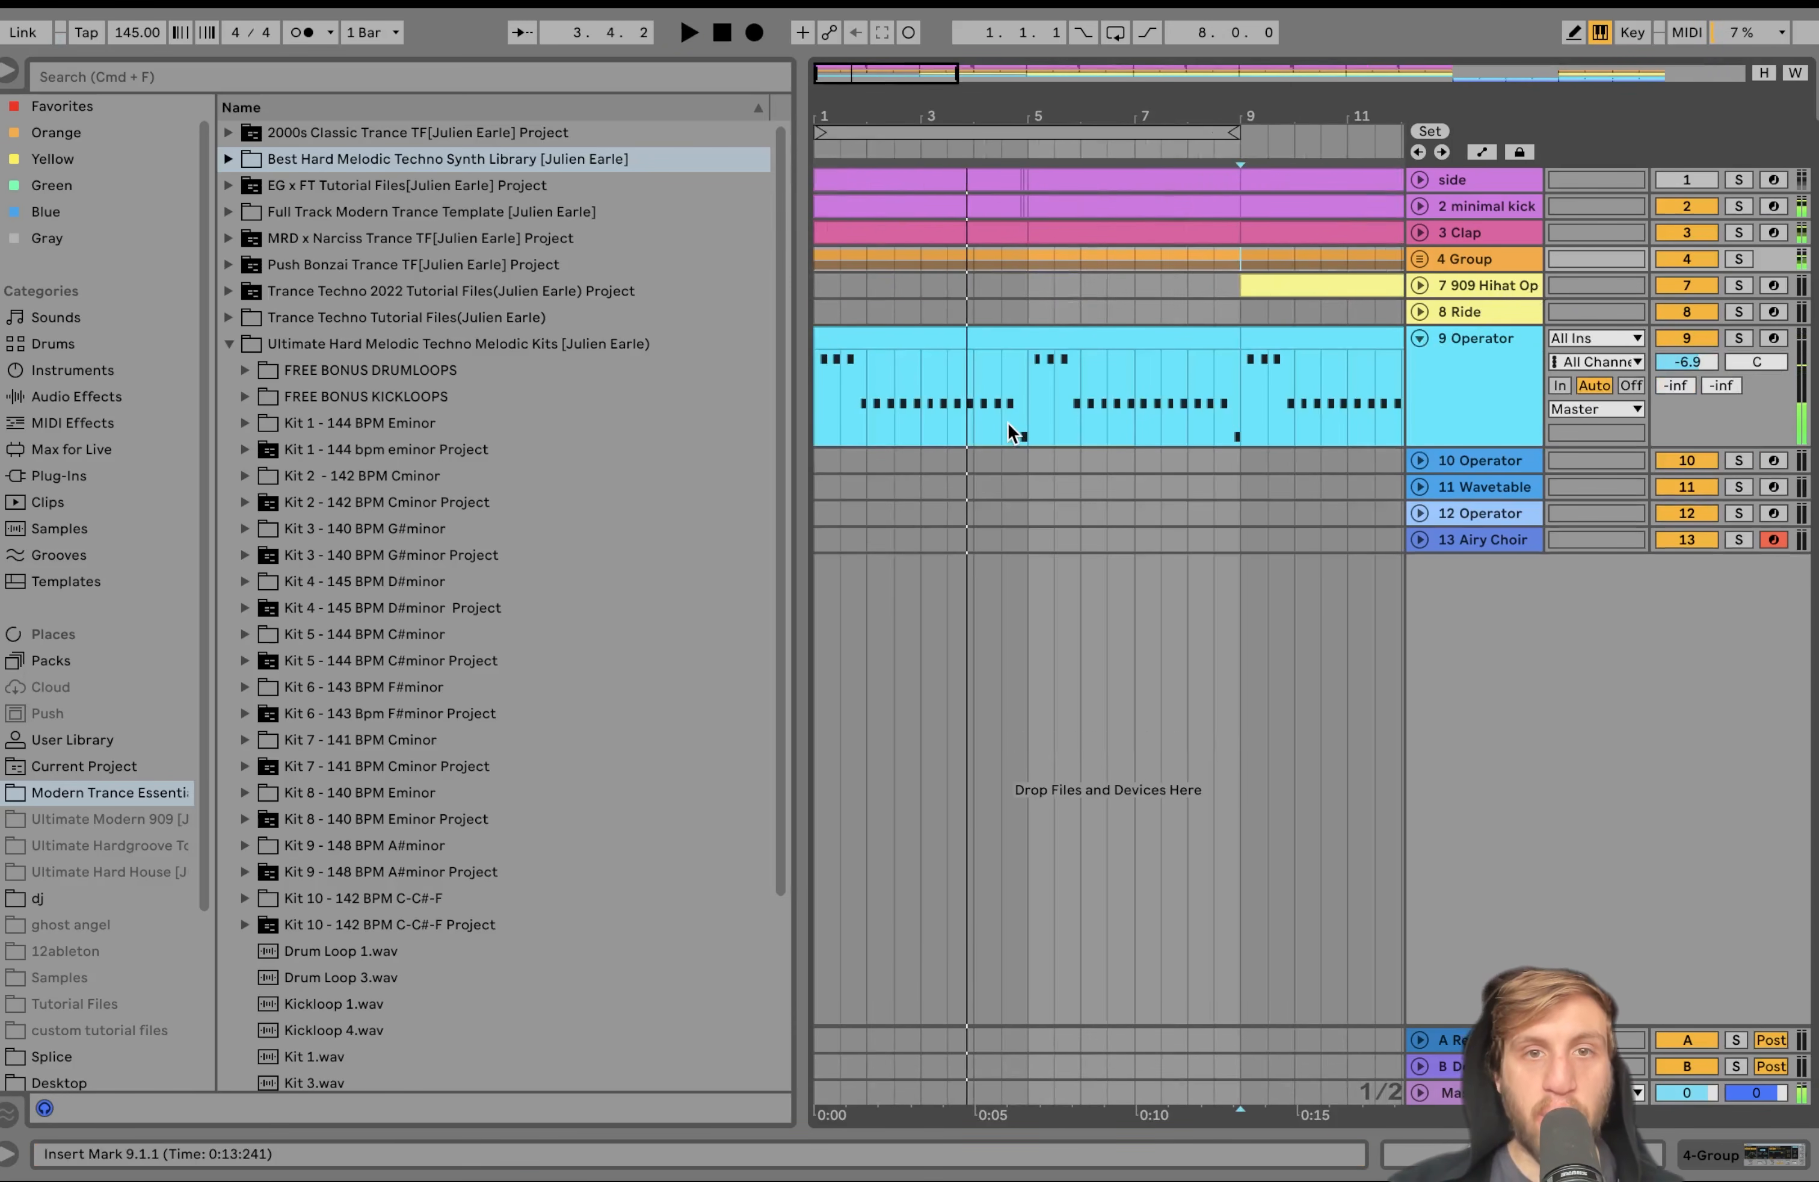
left_click_drag(838, 399, 815, 397)
key("super+d")
key("super+d")
key("super+d")
key("super+d")
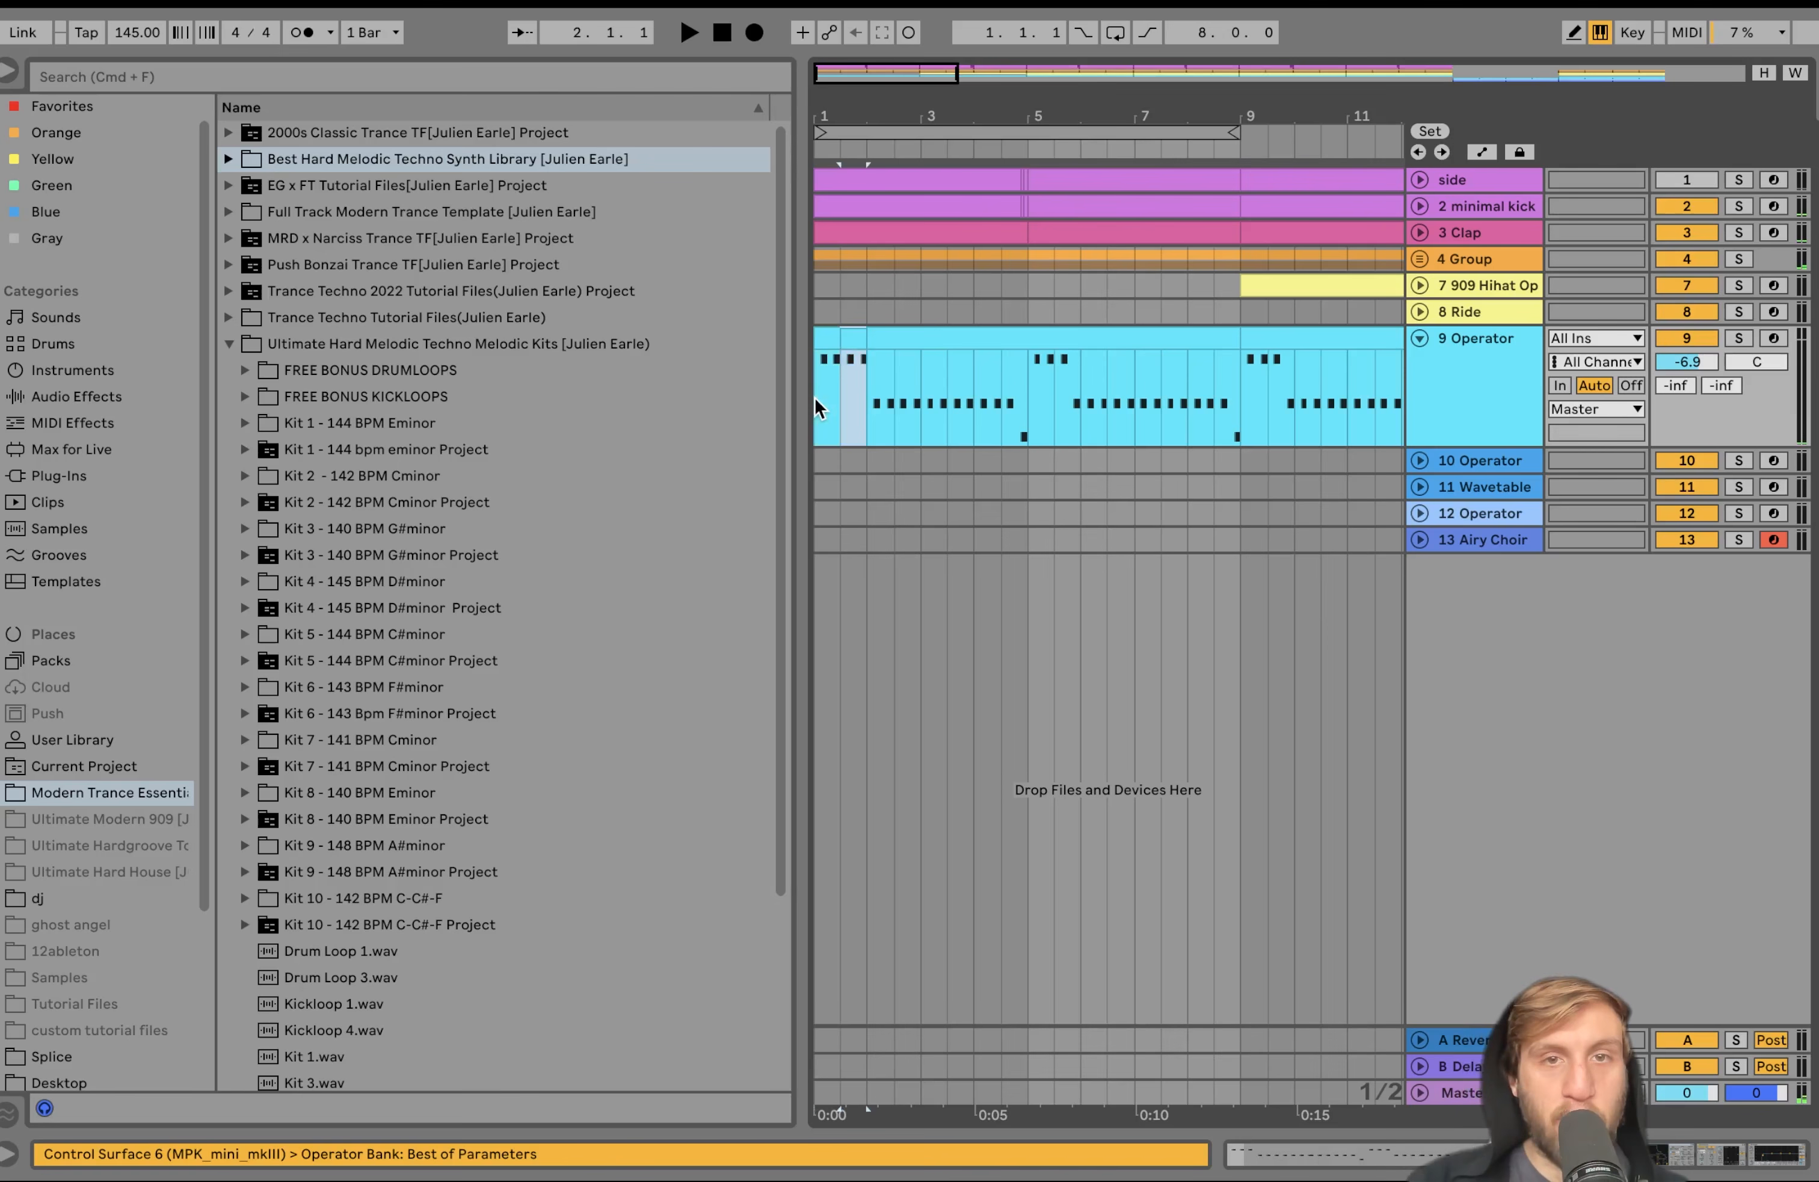
key("super+d")
key("super+d")
key("super+d")
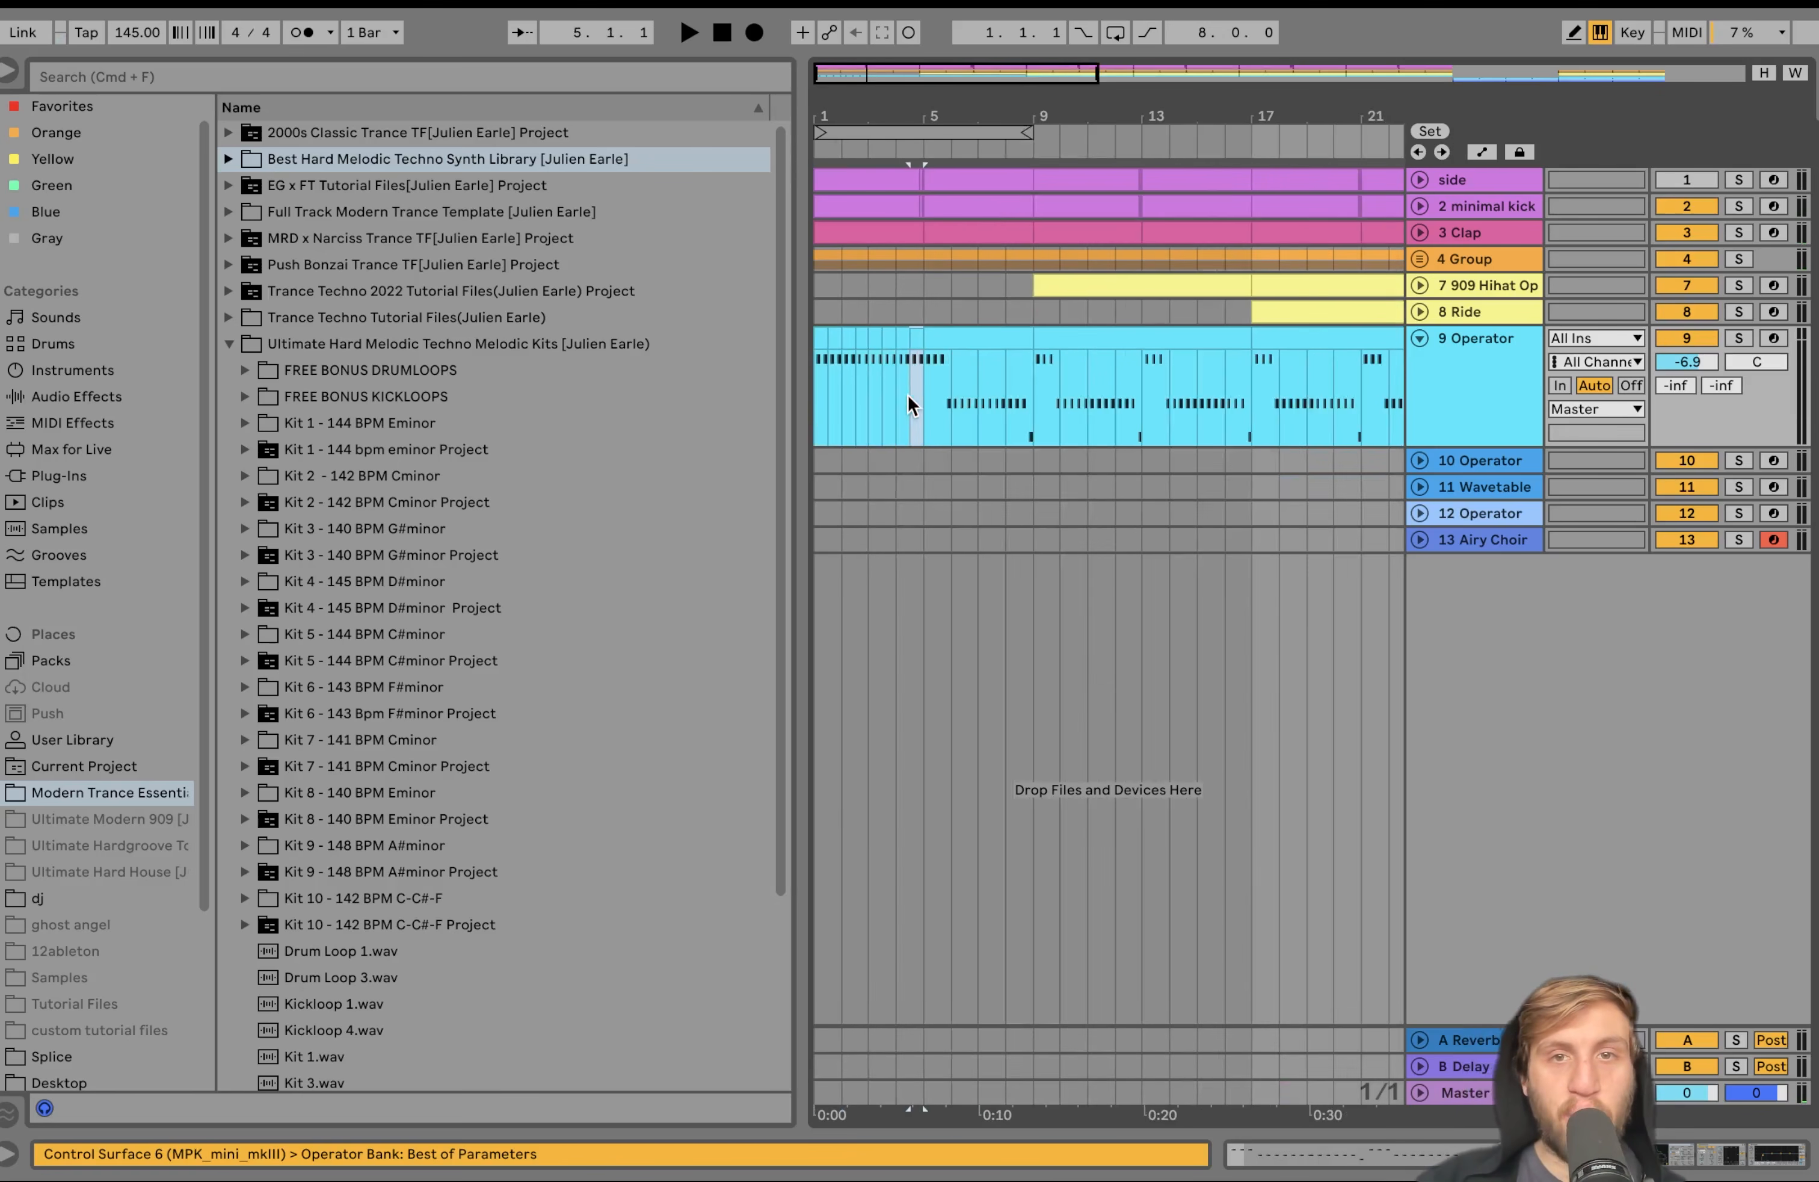
Duplicate the four-bar section at the start of the 9 Operator track three times, up to bar 17
key("minus")
left_click(818, 338, "shift")
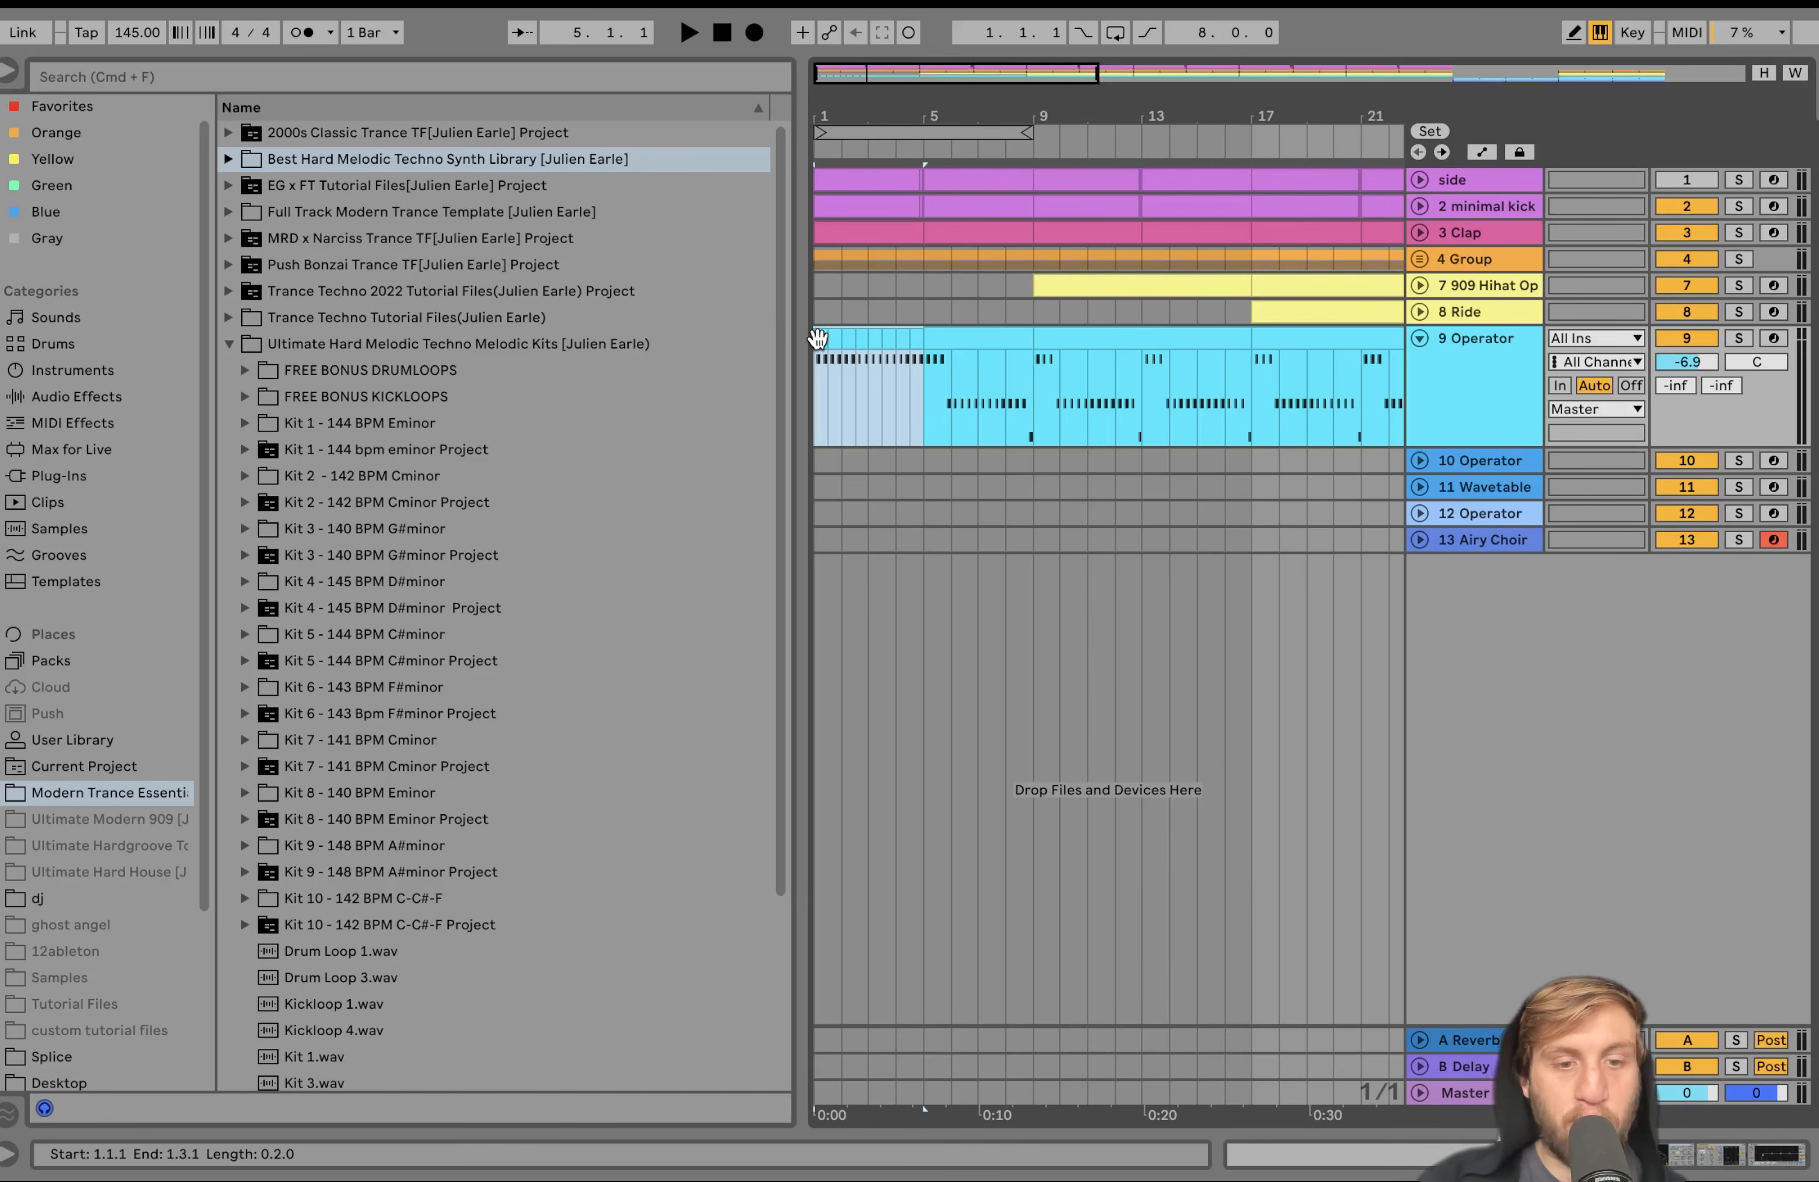
key("super+d")
key("super+d")
key("super+d")
key("minus")
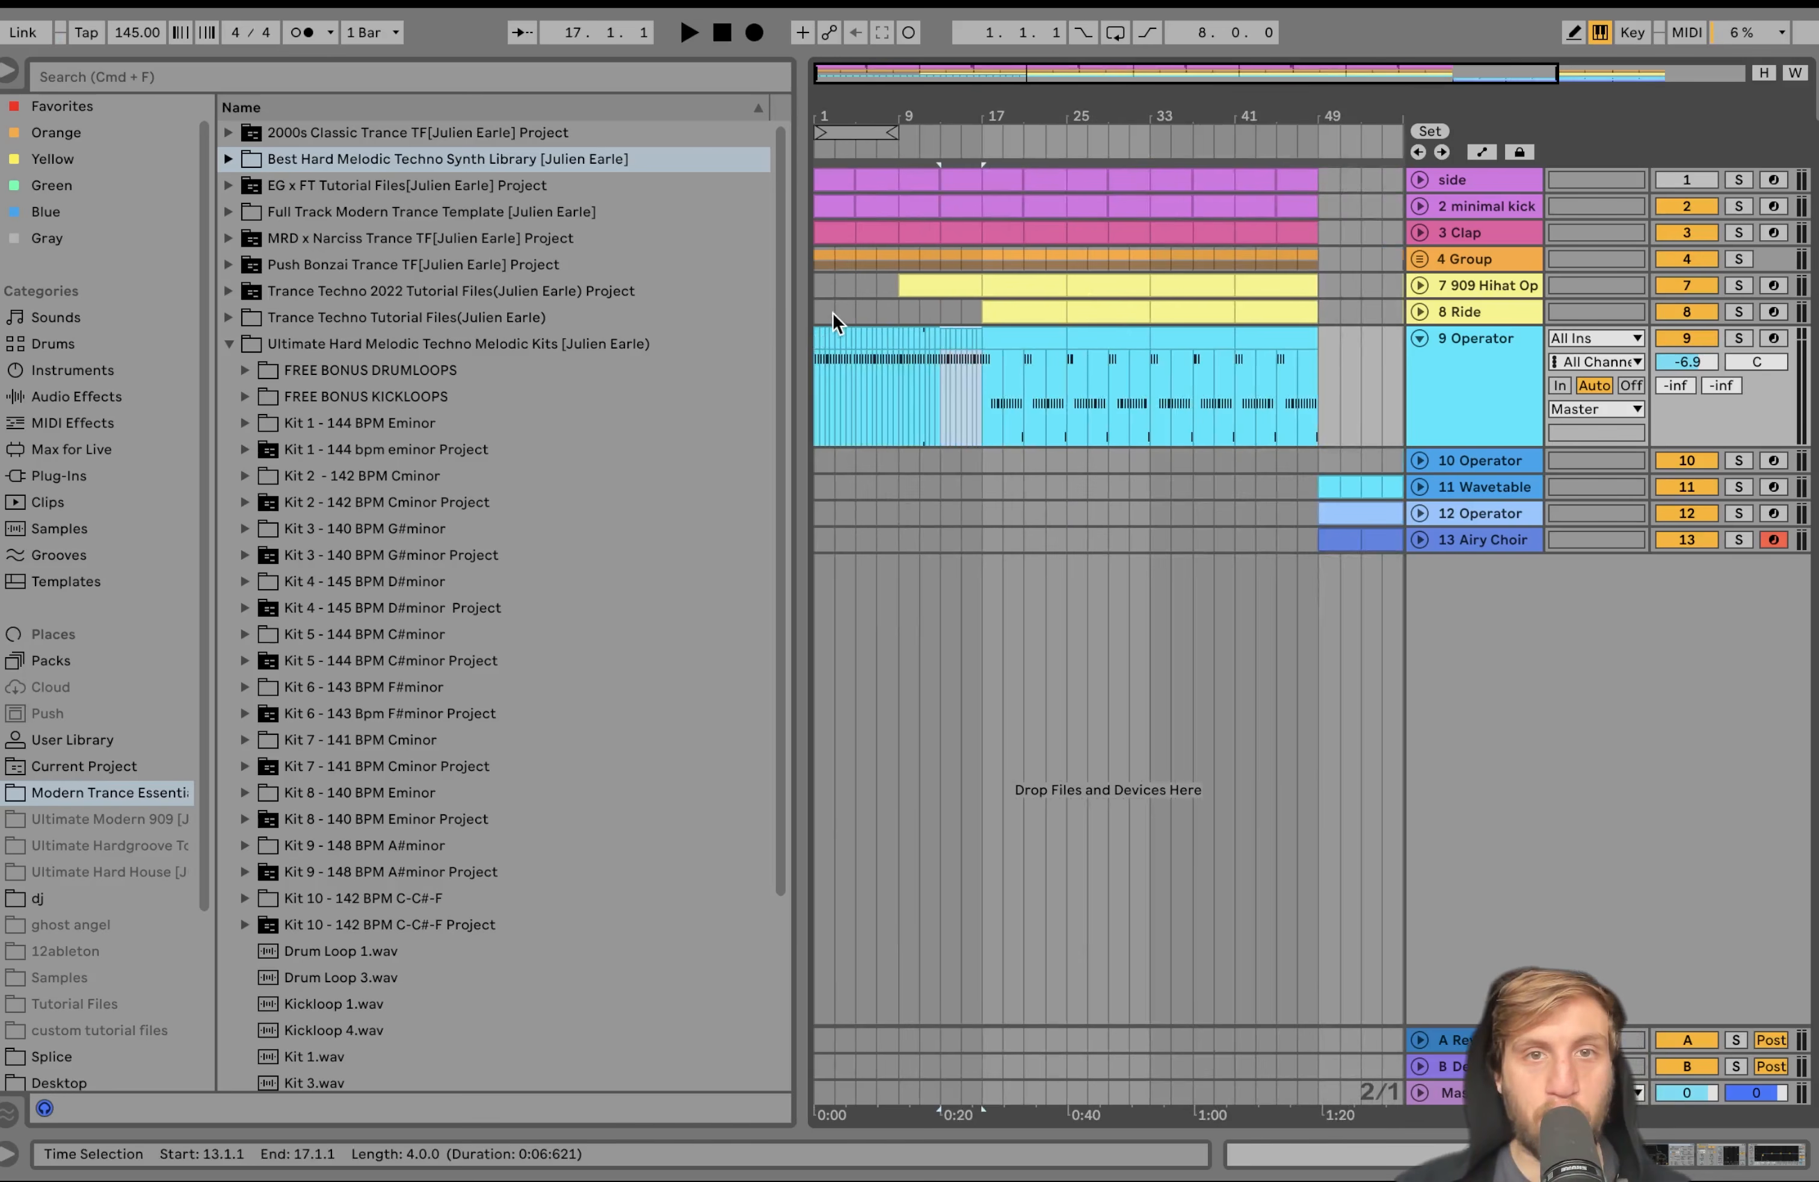
Play back the intro and check the build-up at the clap, the hihat entry at bar 9 and the ride entry at bar 17
left_click(833, 311)
key("space")
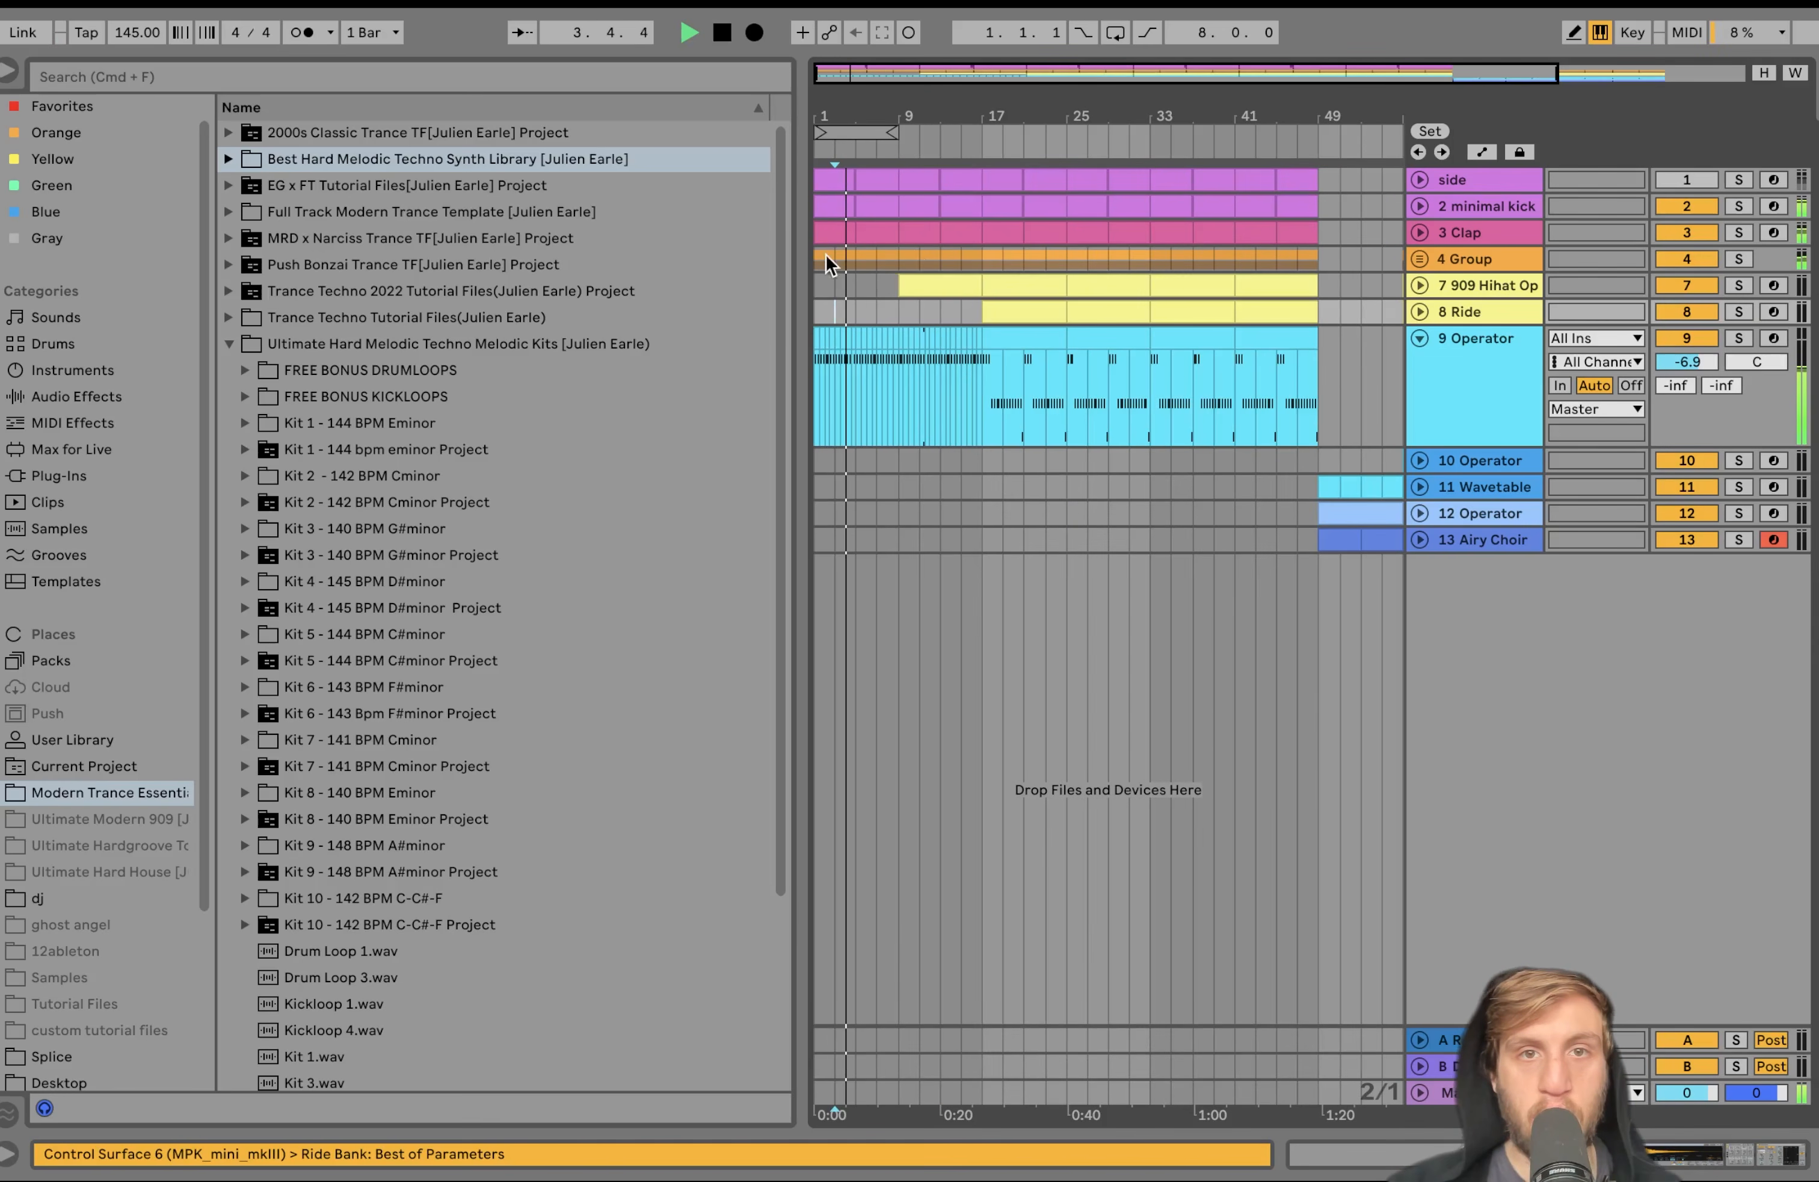
left_click(865, 232)
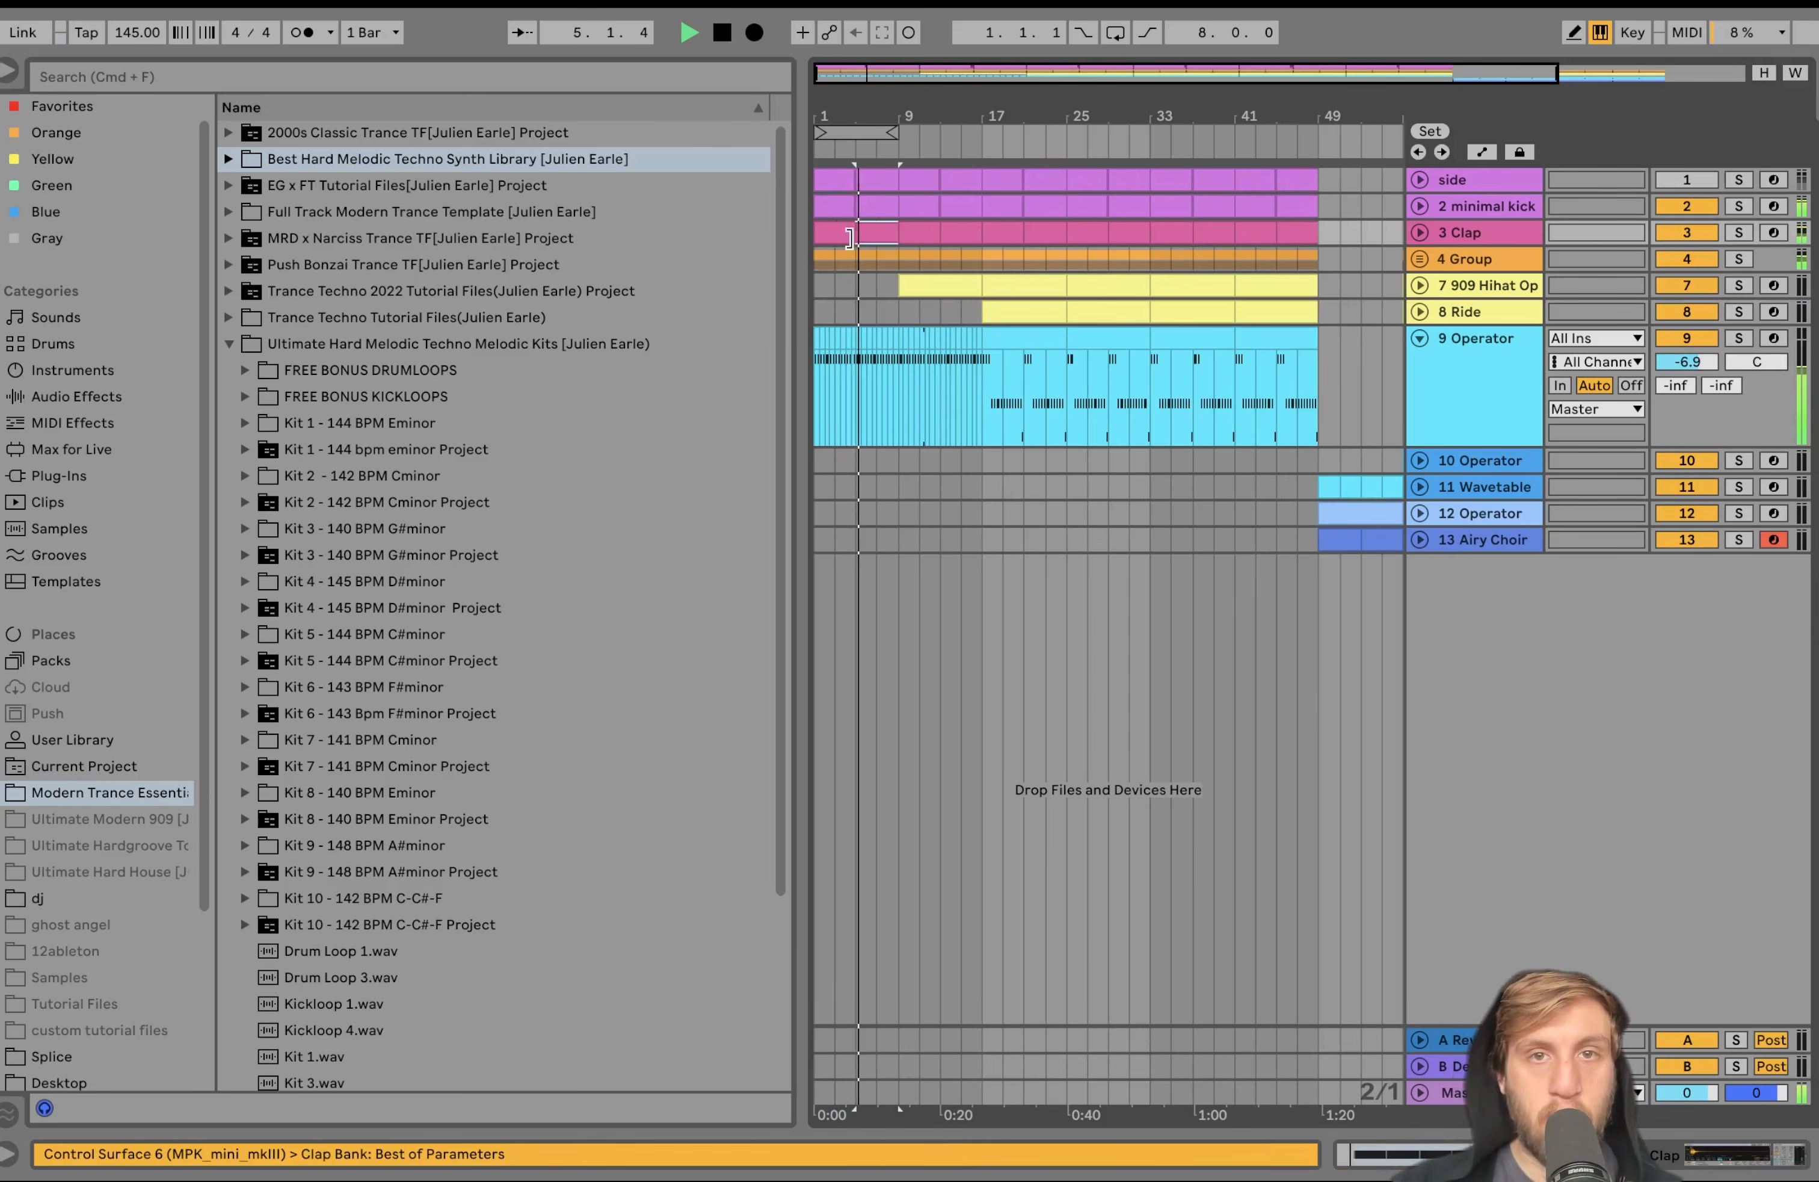
left_click(922, 284)
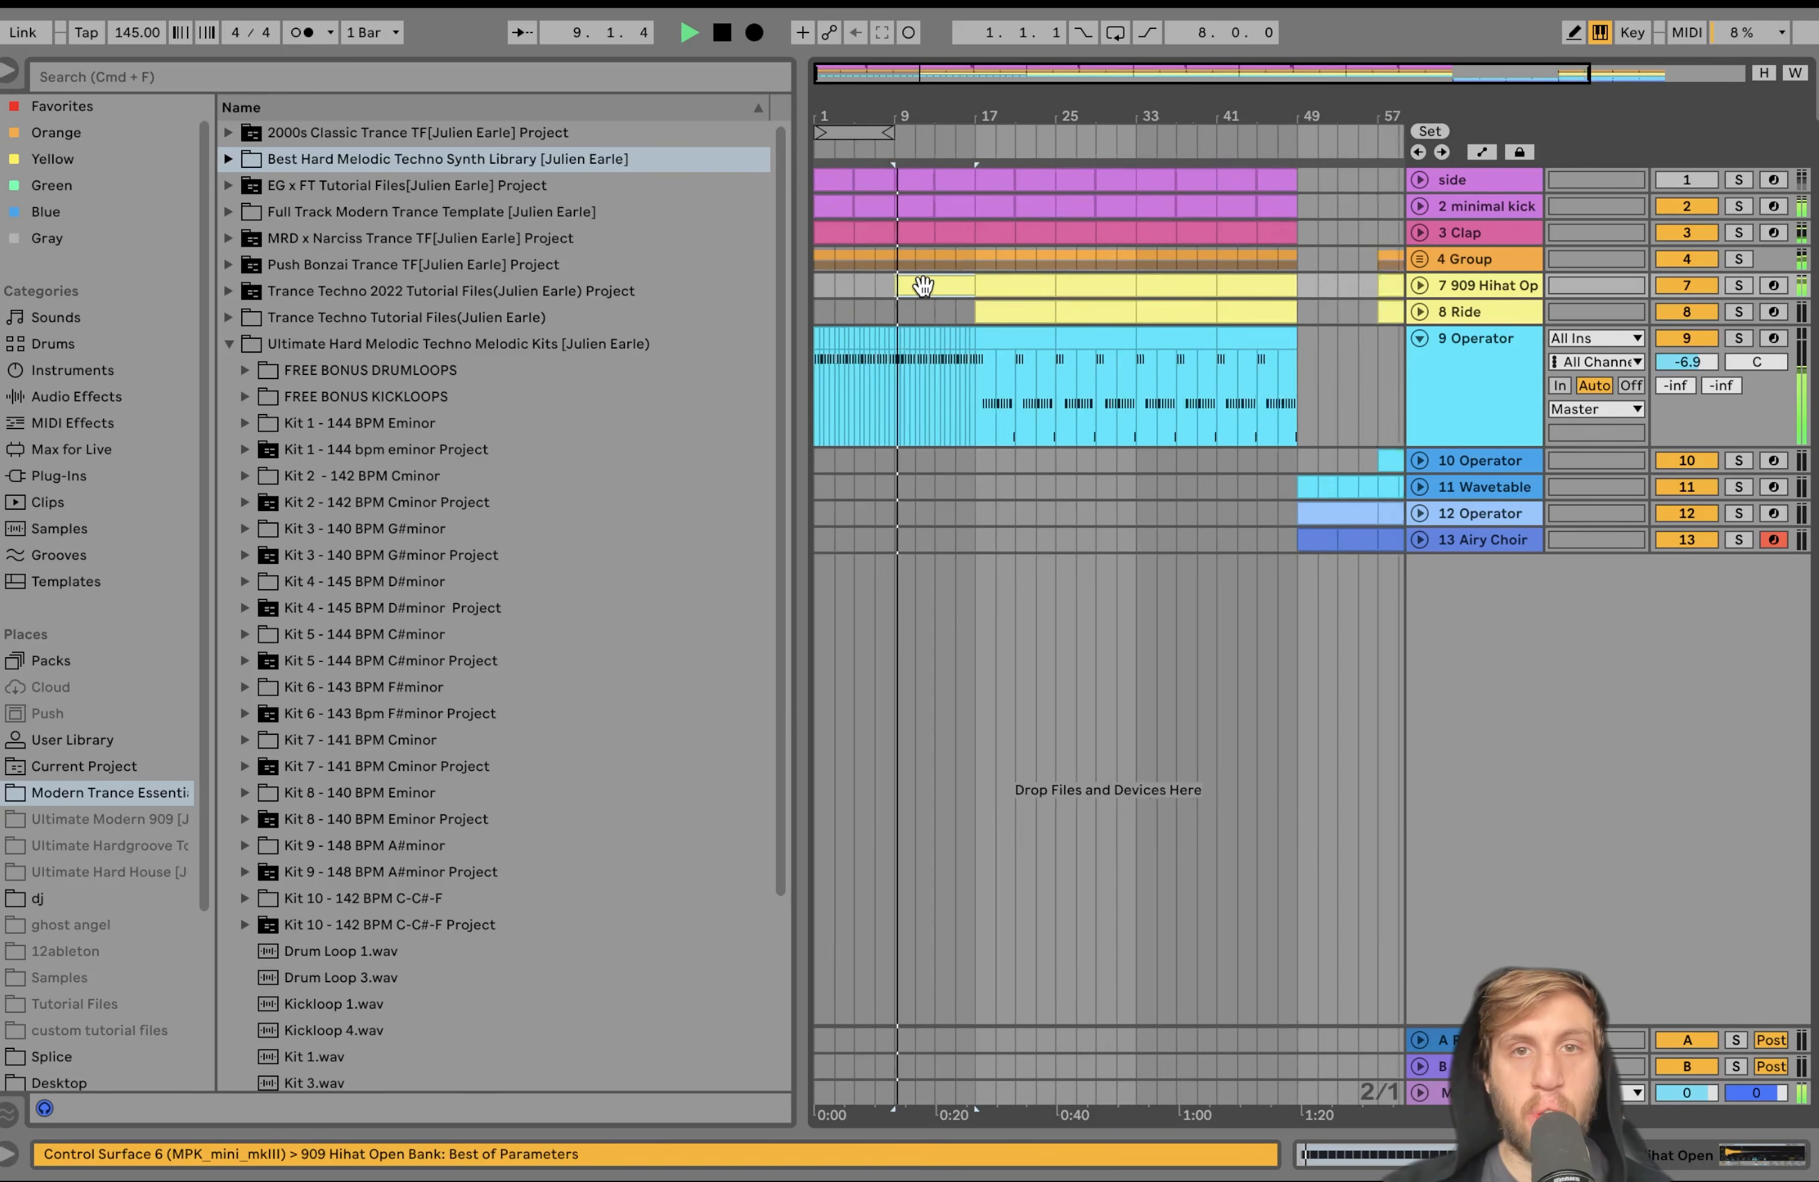
key("minus")
left_click(977, 309)
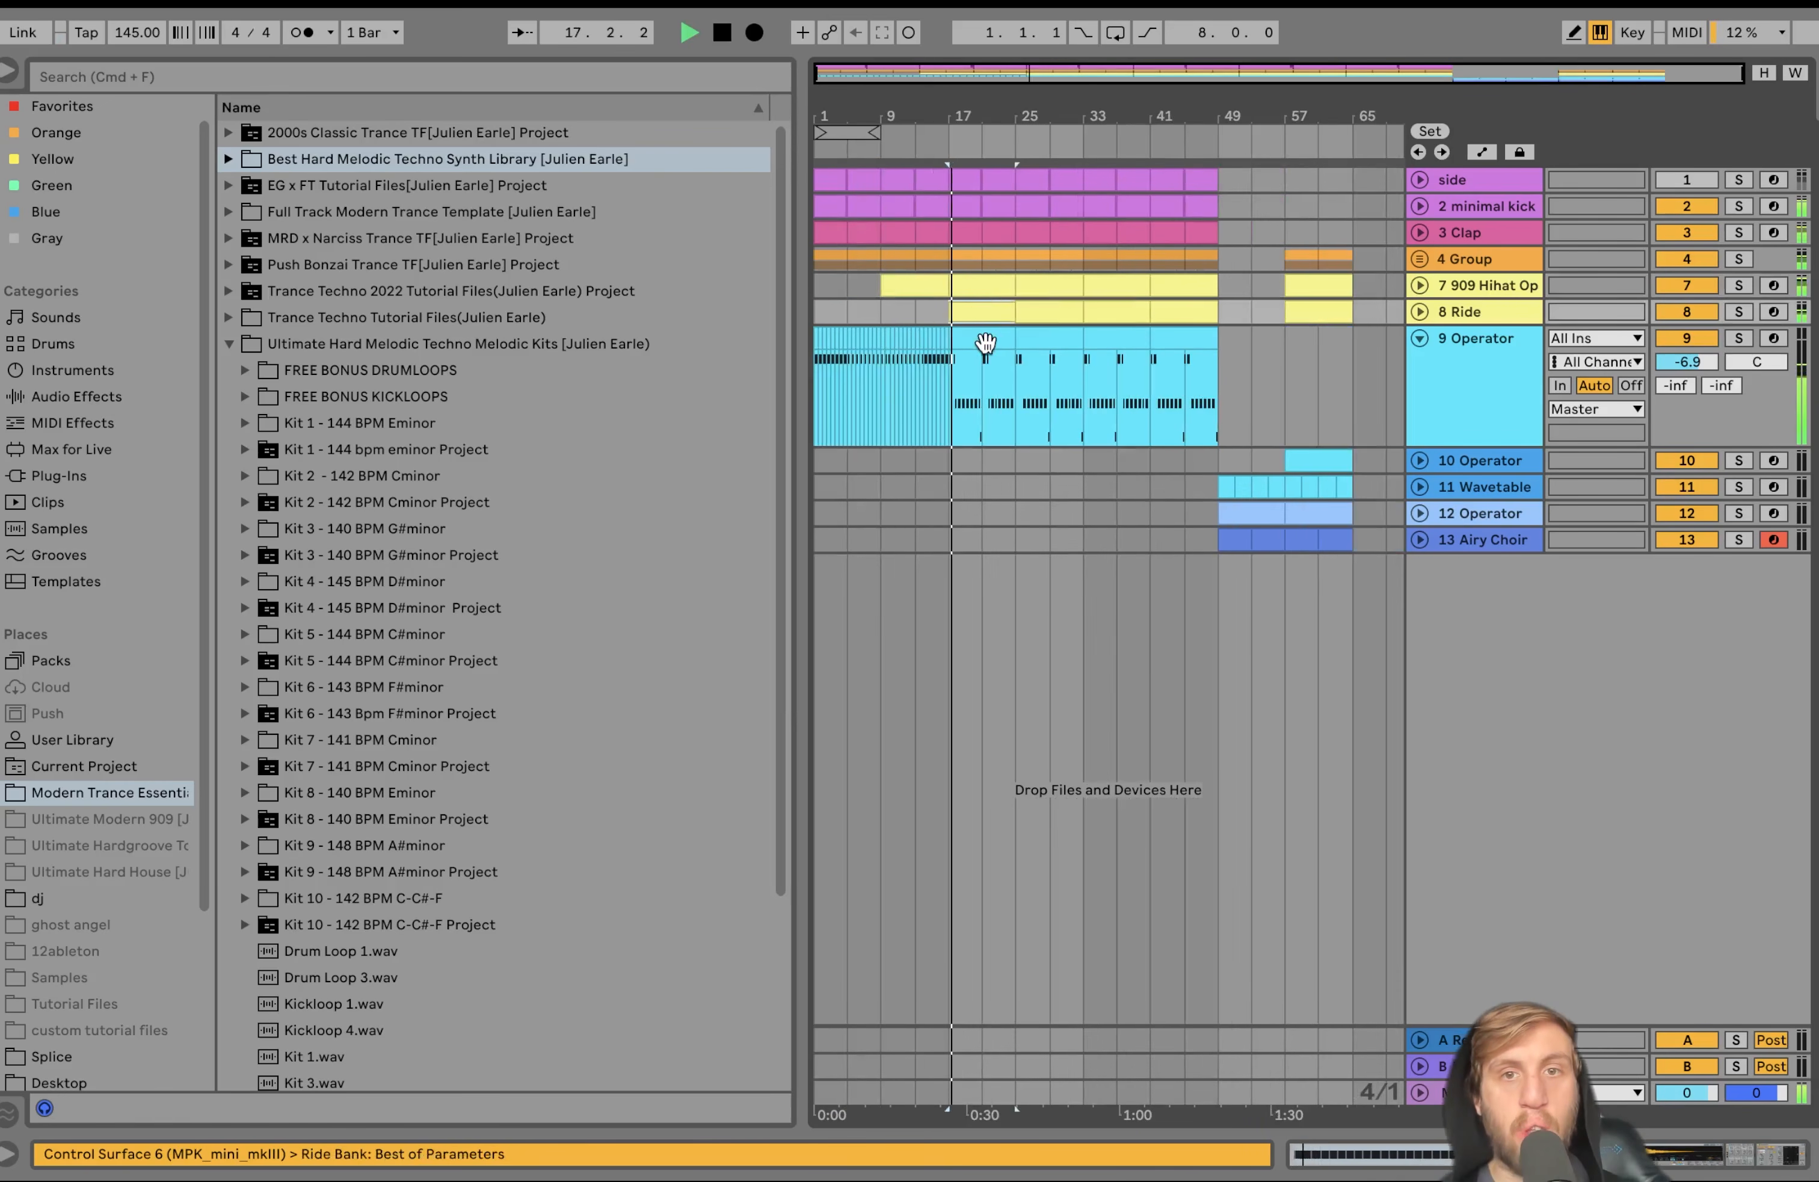
key("space")
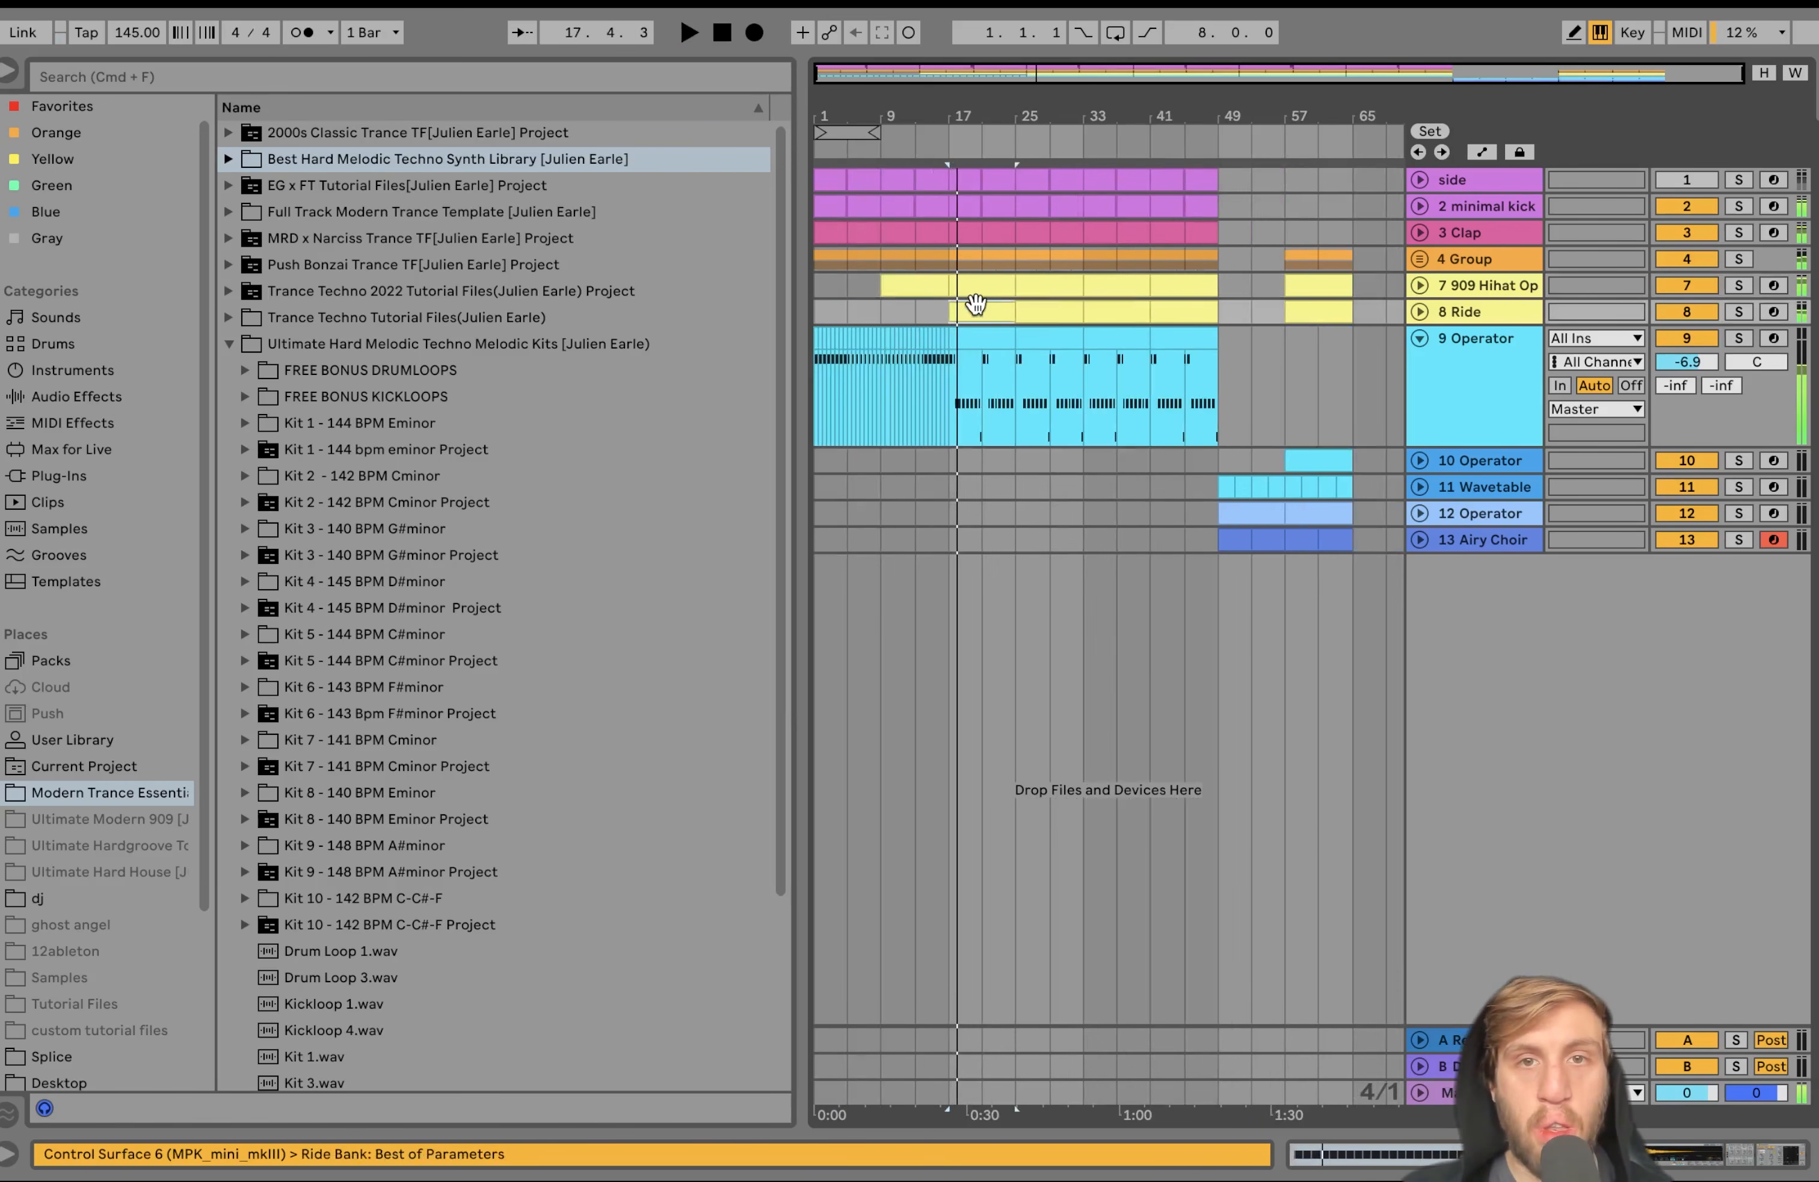
Delete the Ride clips in bars 17–33 and play the section back from bar 17
left_click(1031, 309, "shift")
key("space")
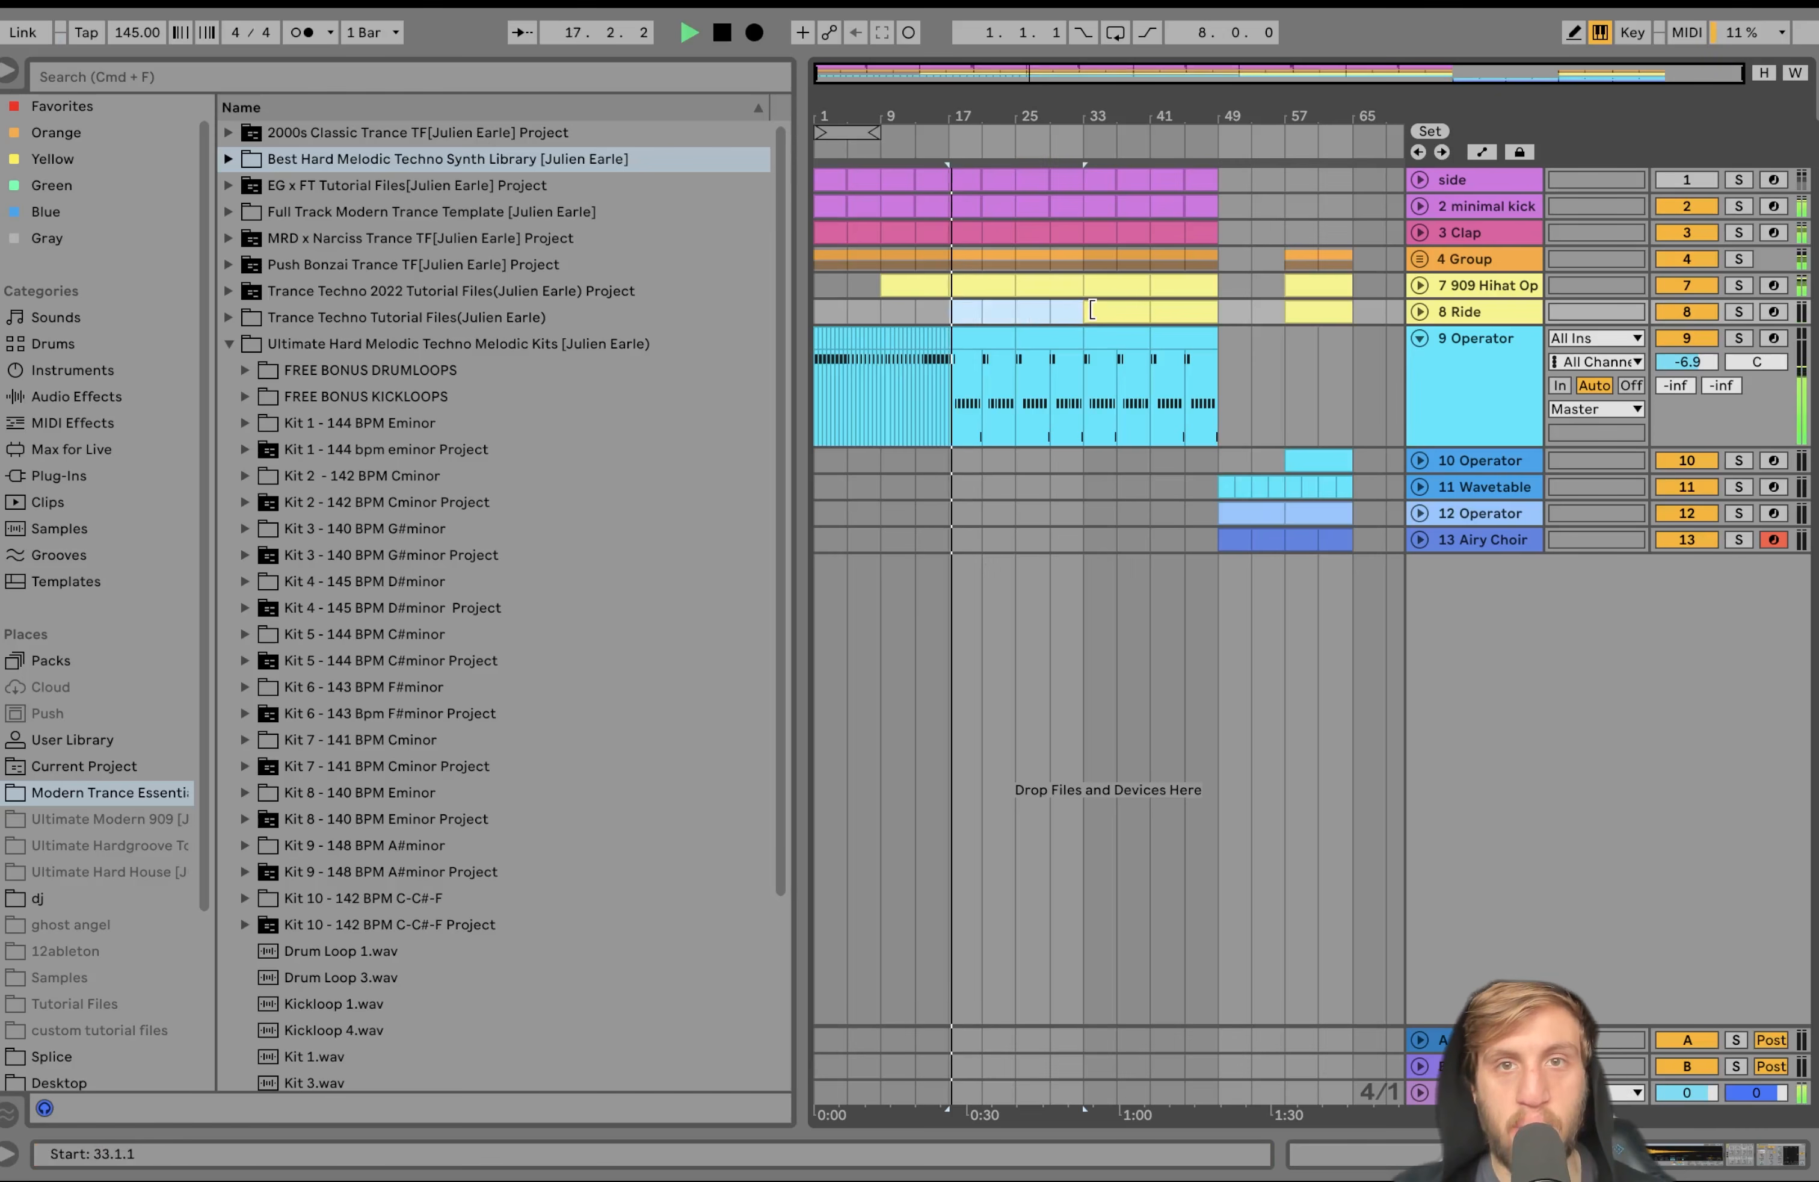
left_click(1075, 310)
key("space")
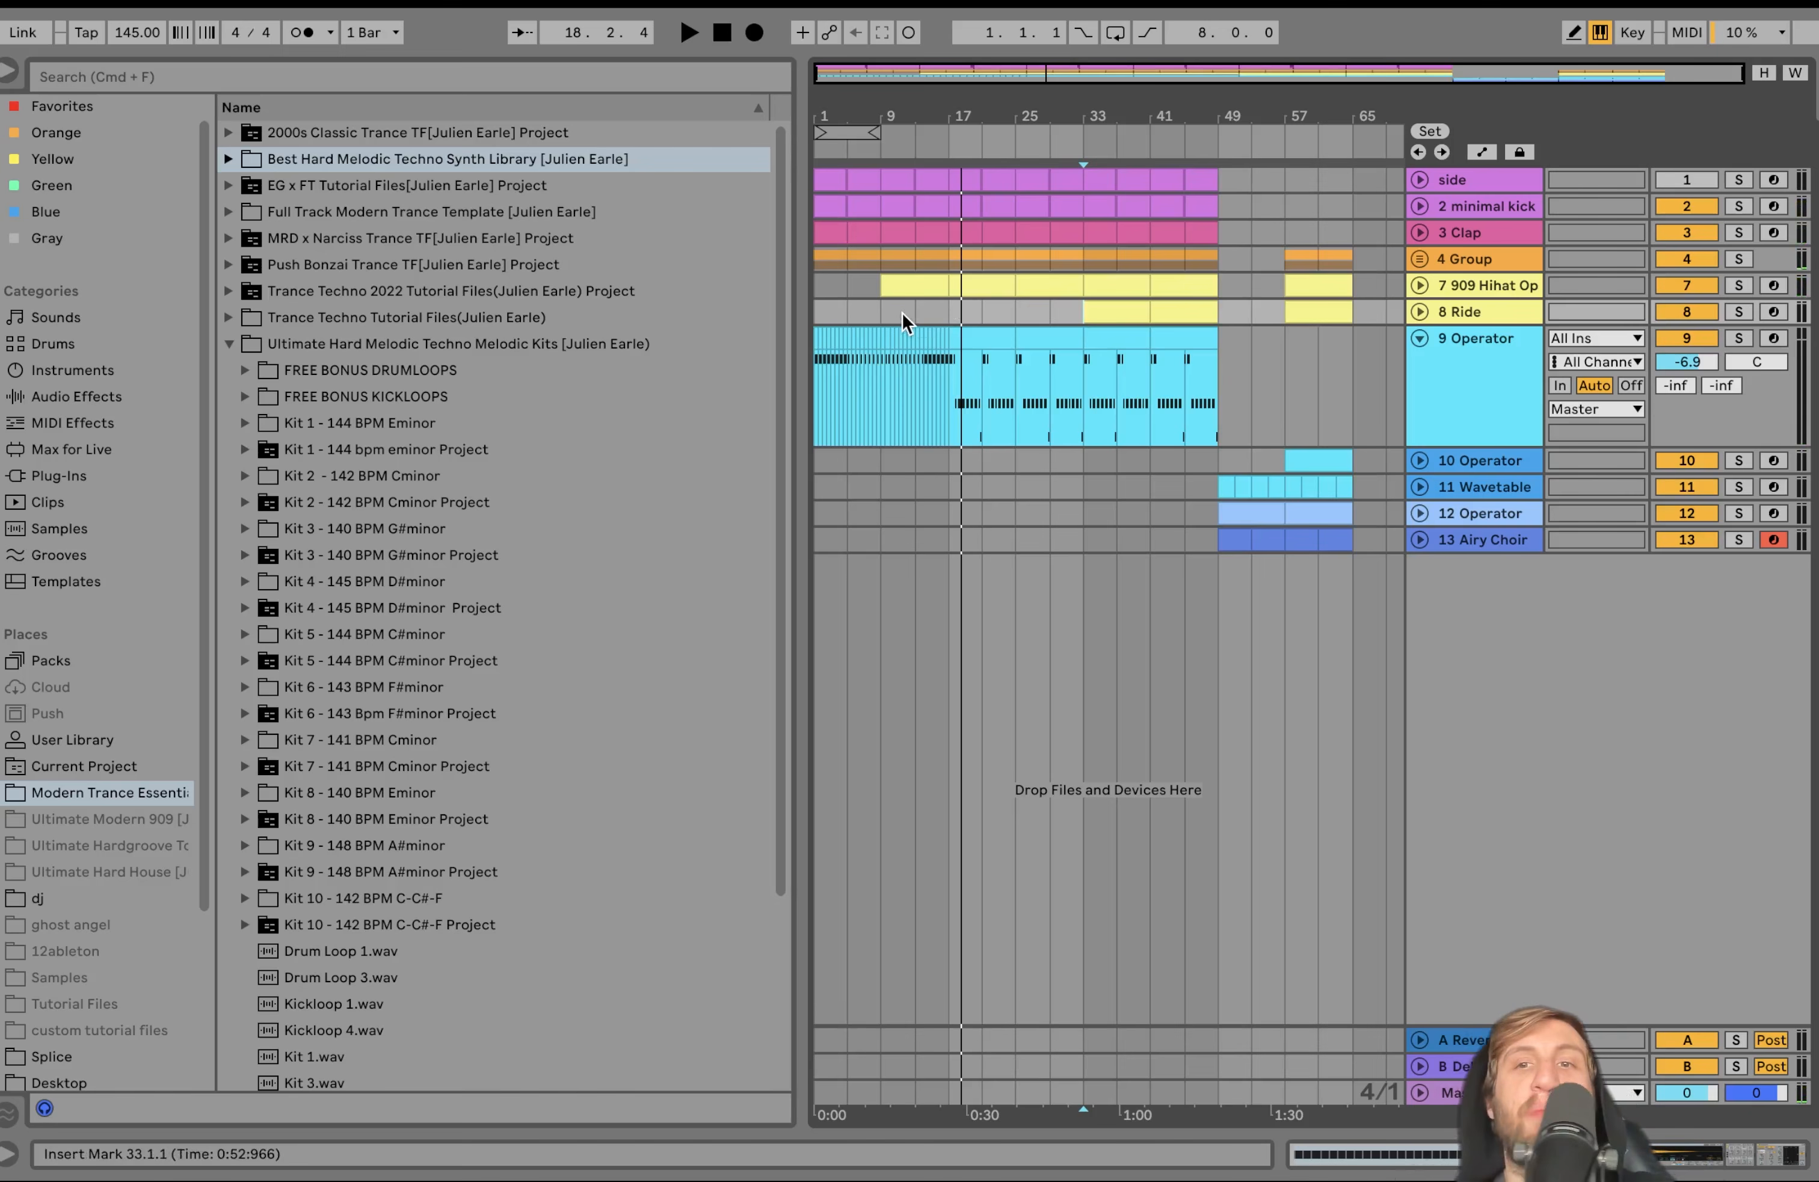
Remove the minimal kick from bars 15–17 to leave a gap before the bar 17 transition
scroll(901, 312, "up", 5)
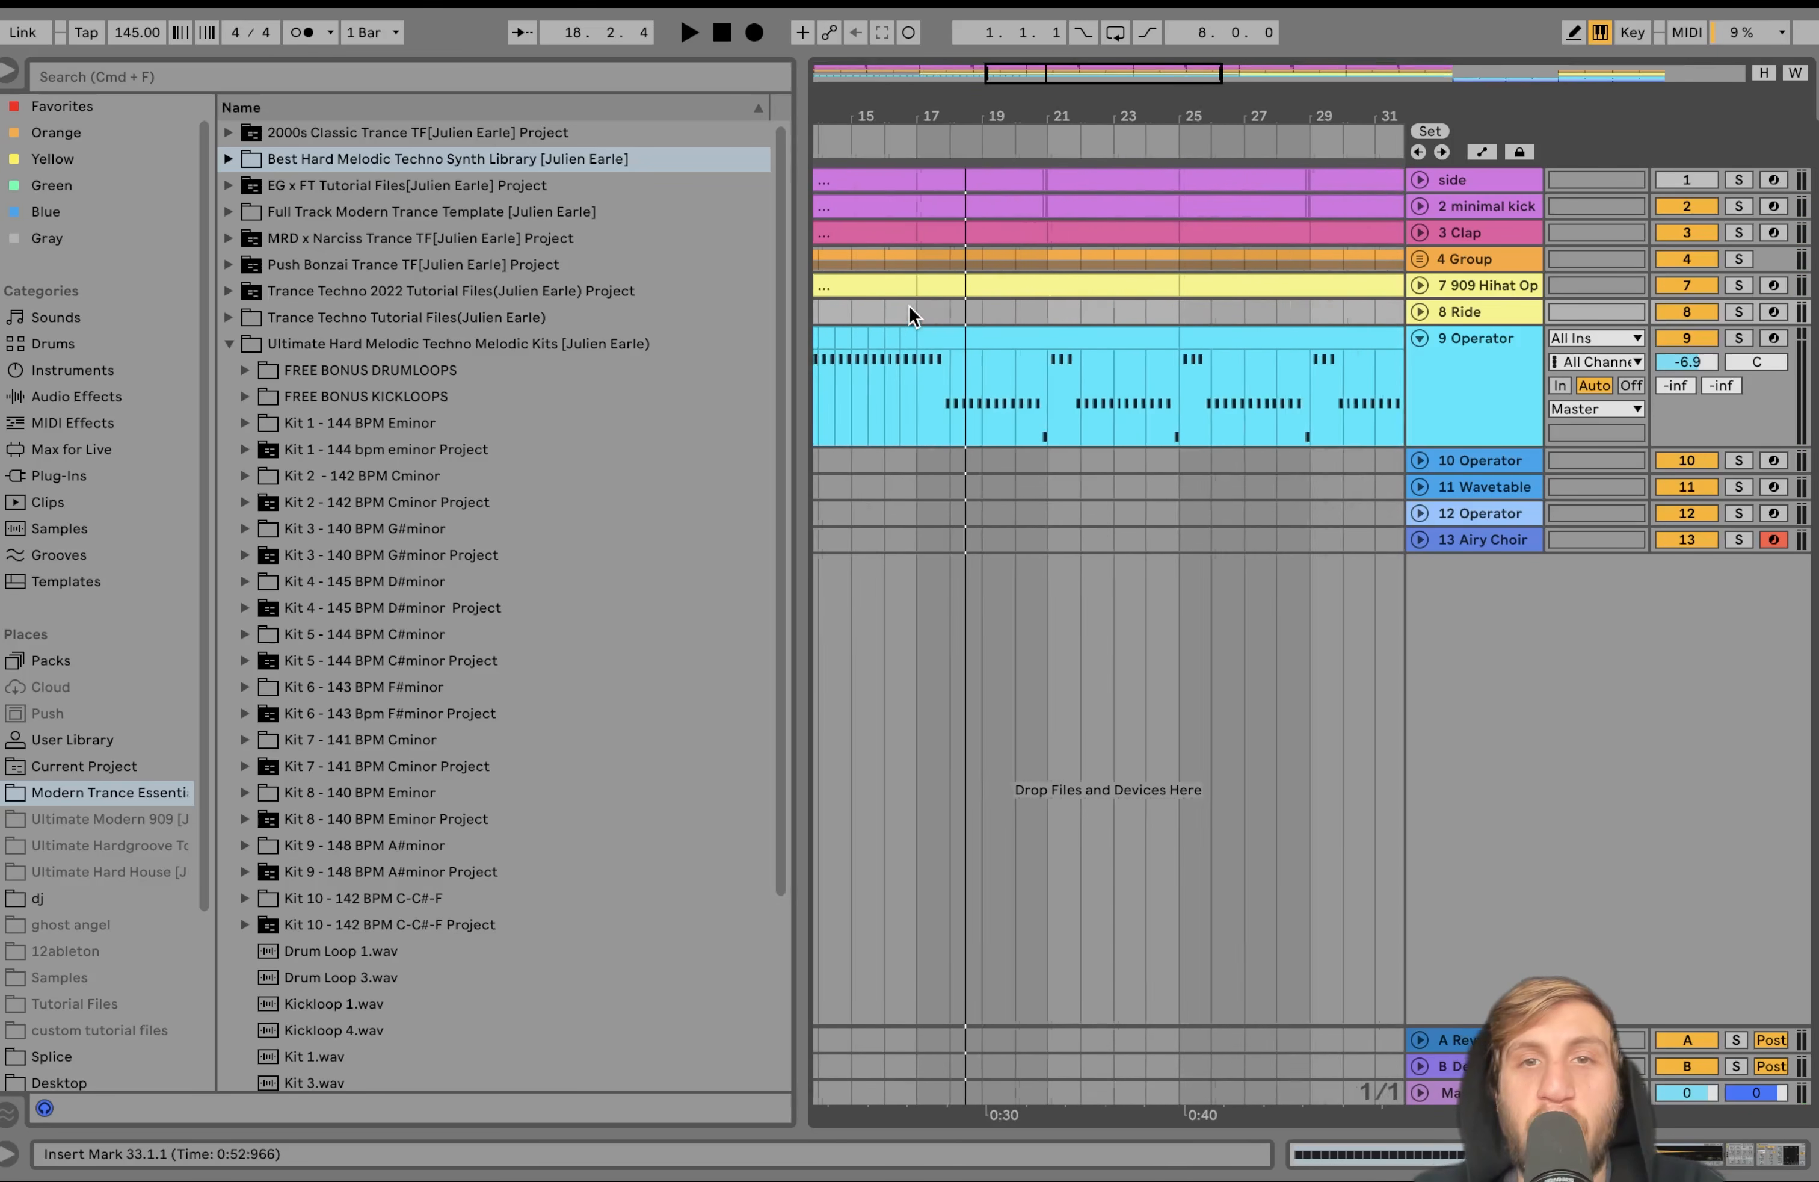
scroll(935, 305, "up", 3)
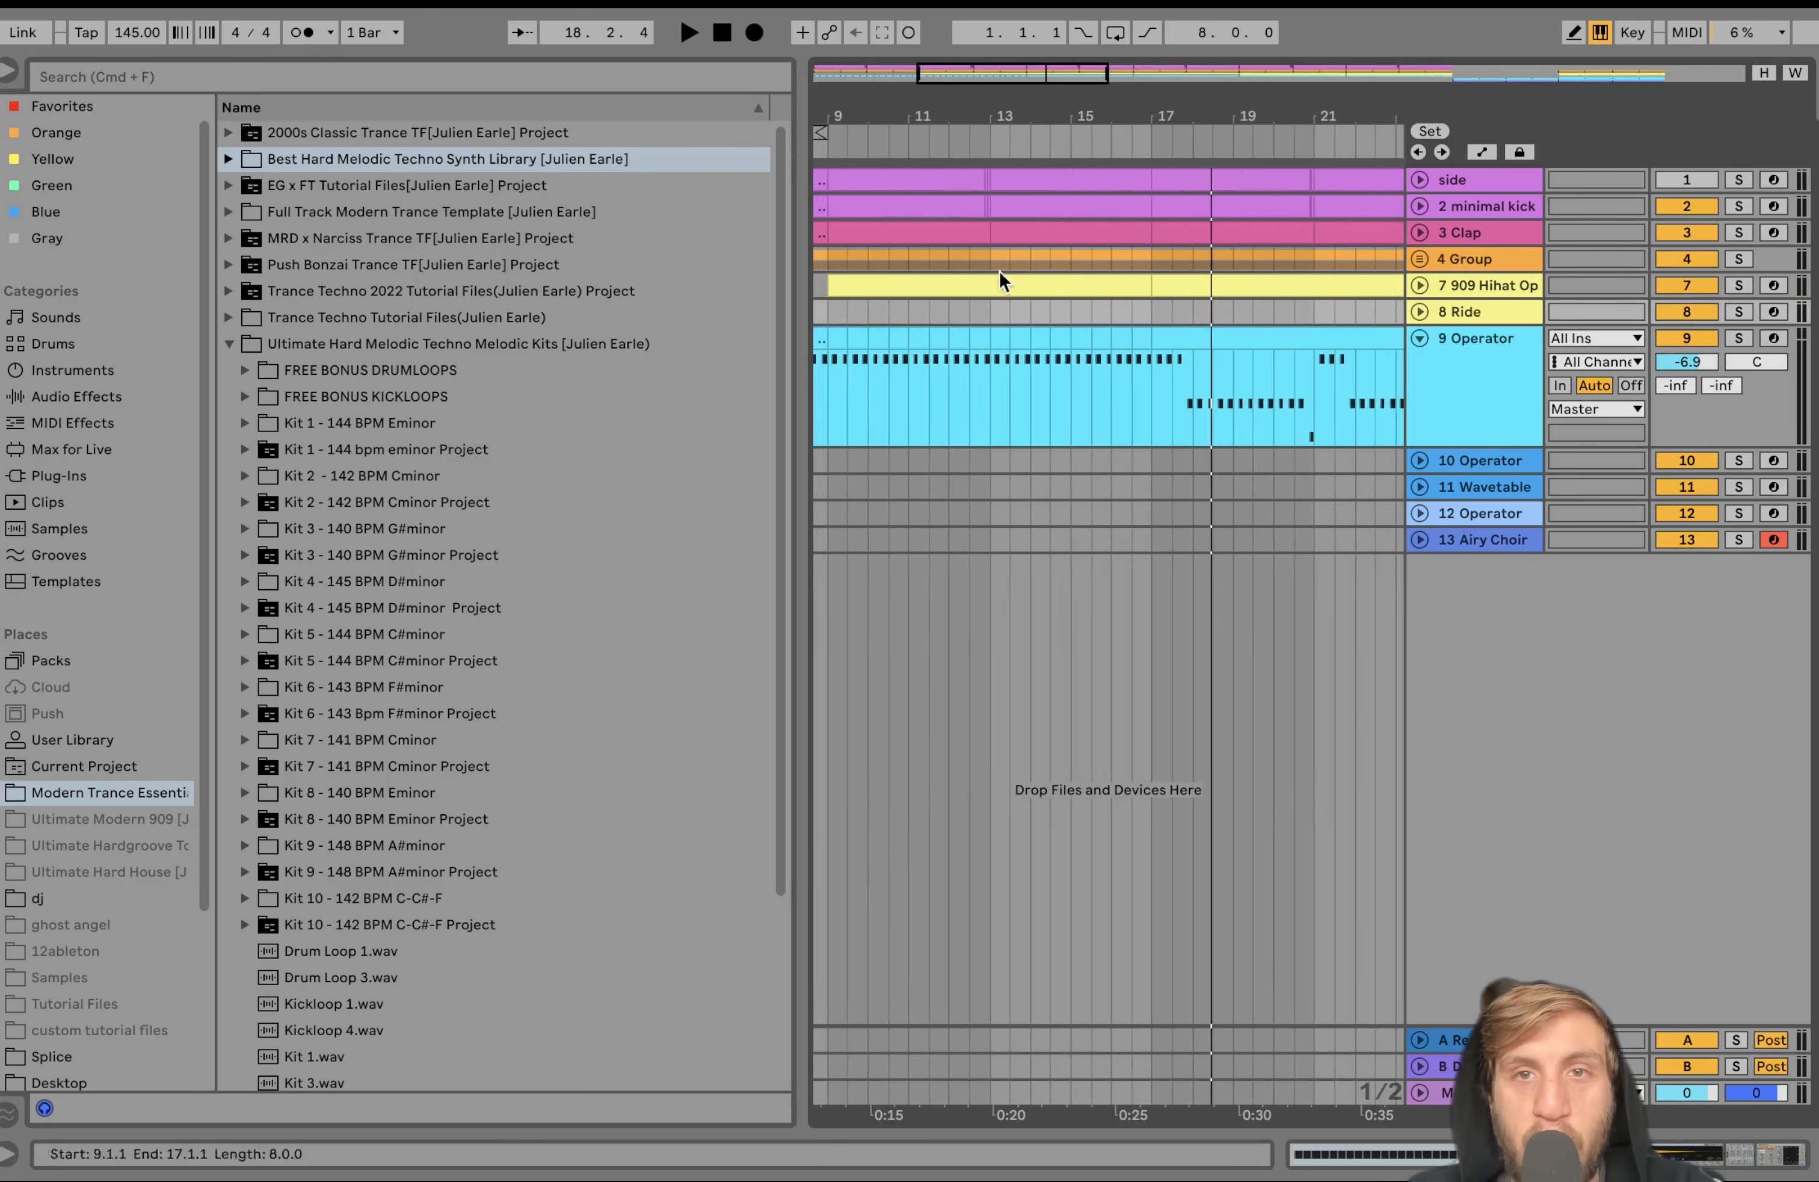
left_click_drag(1153, 205, 1071, 203)
Insert a MIDI track below the 9 Operator track, search for "909 snar" and load Snare 909 Tune 8s.wav onto it
left_click(1070, 431)
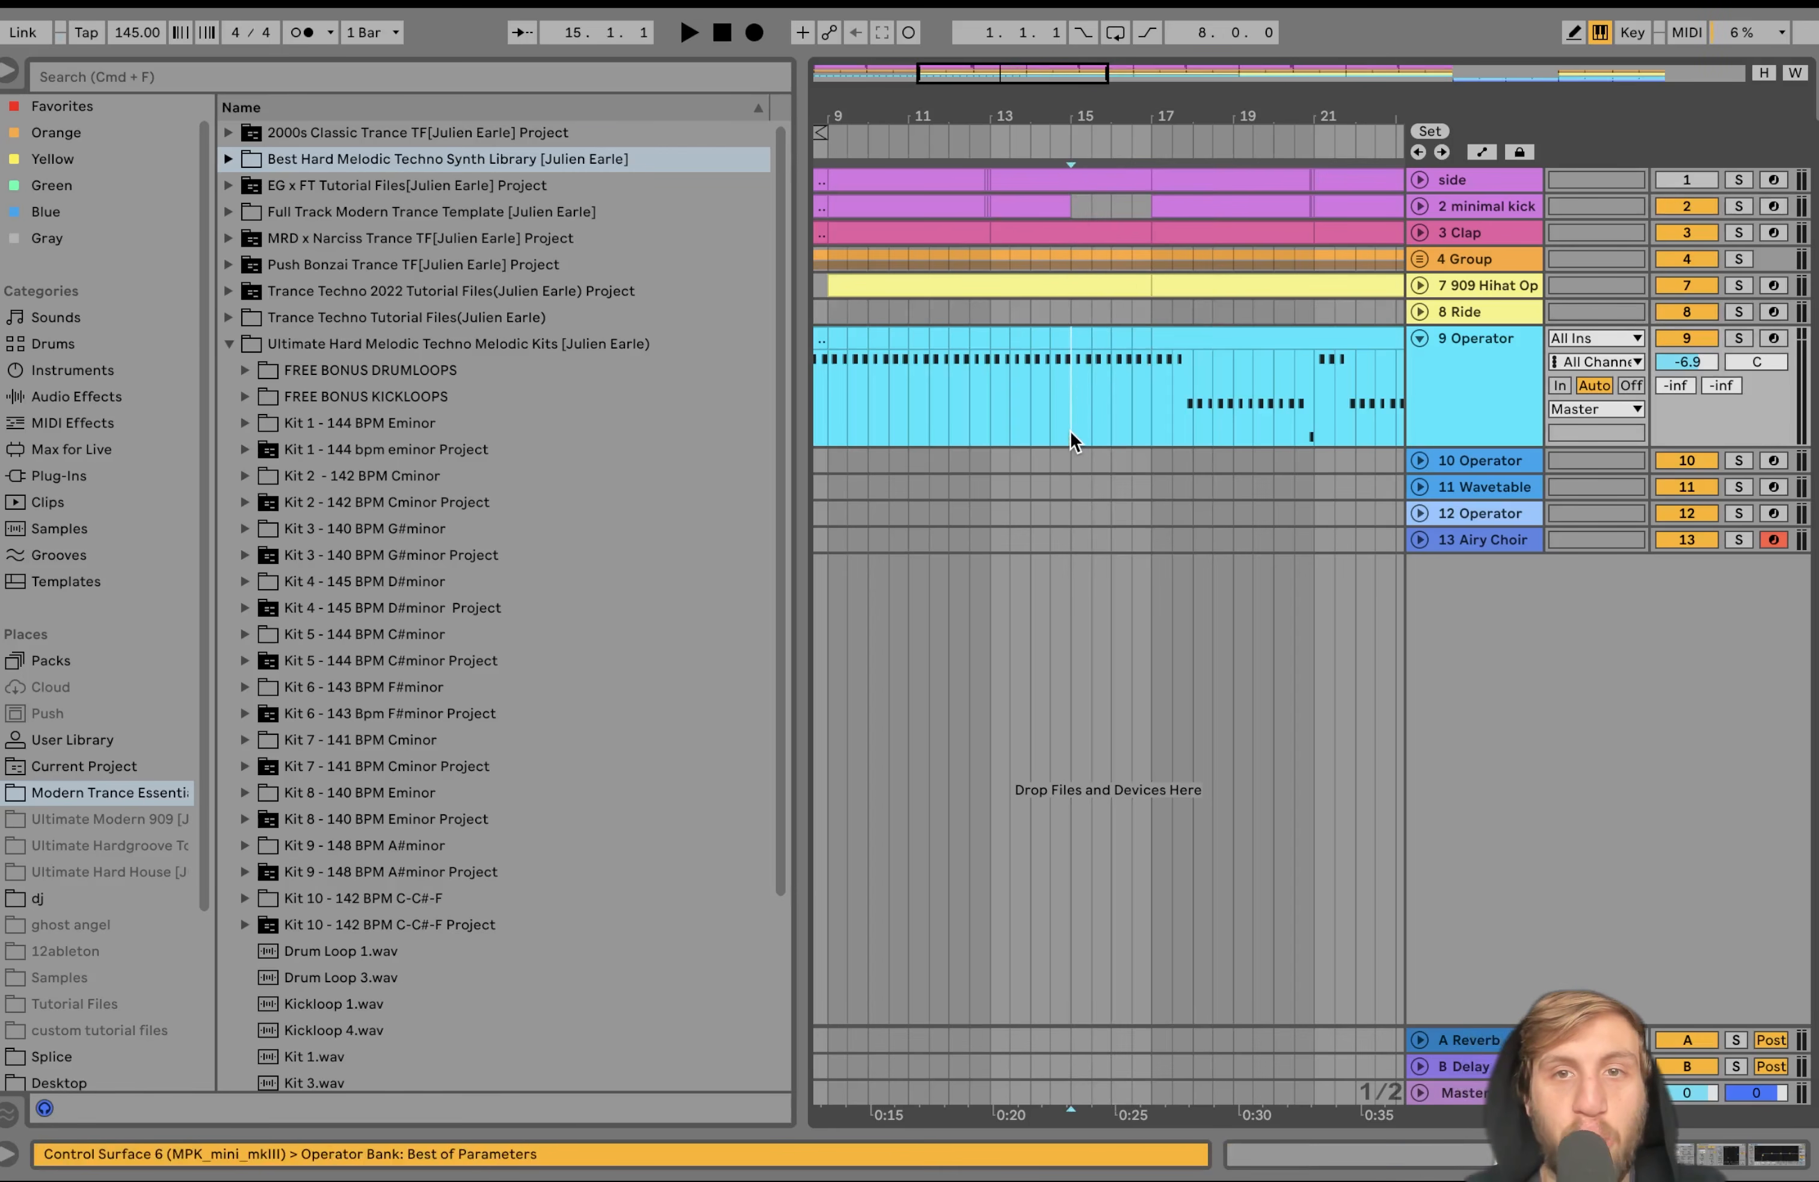
key("super+shift+t")
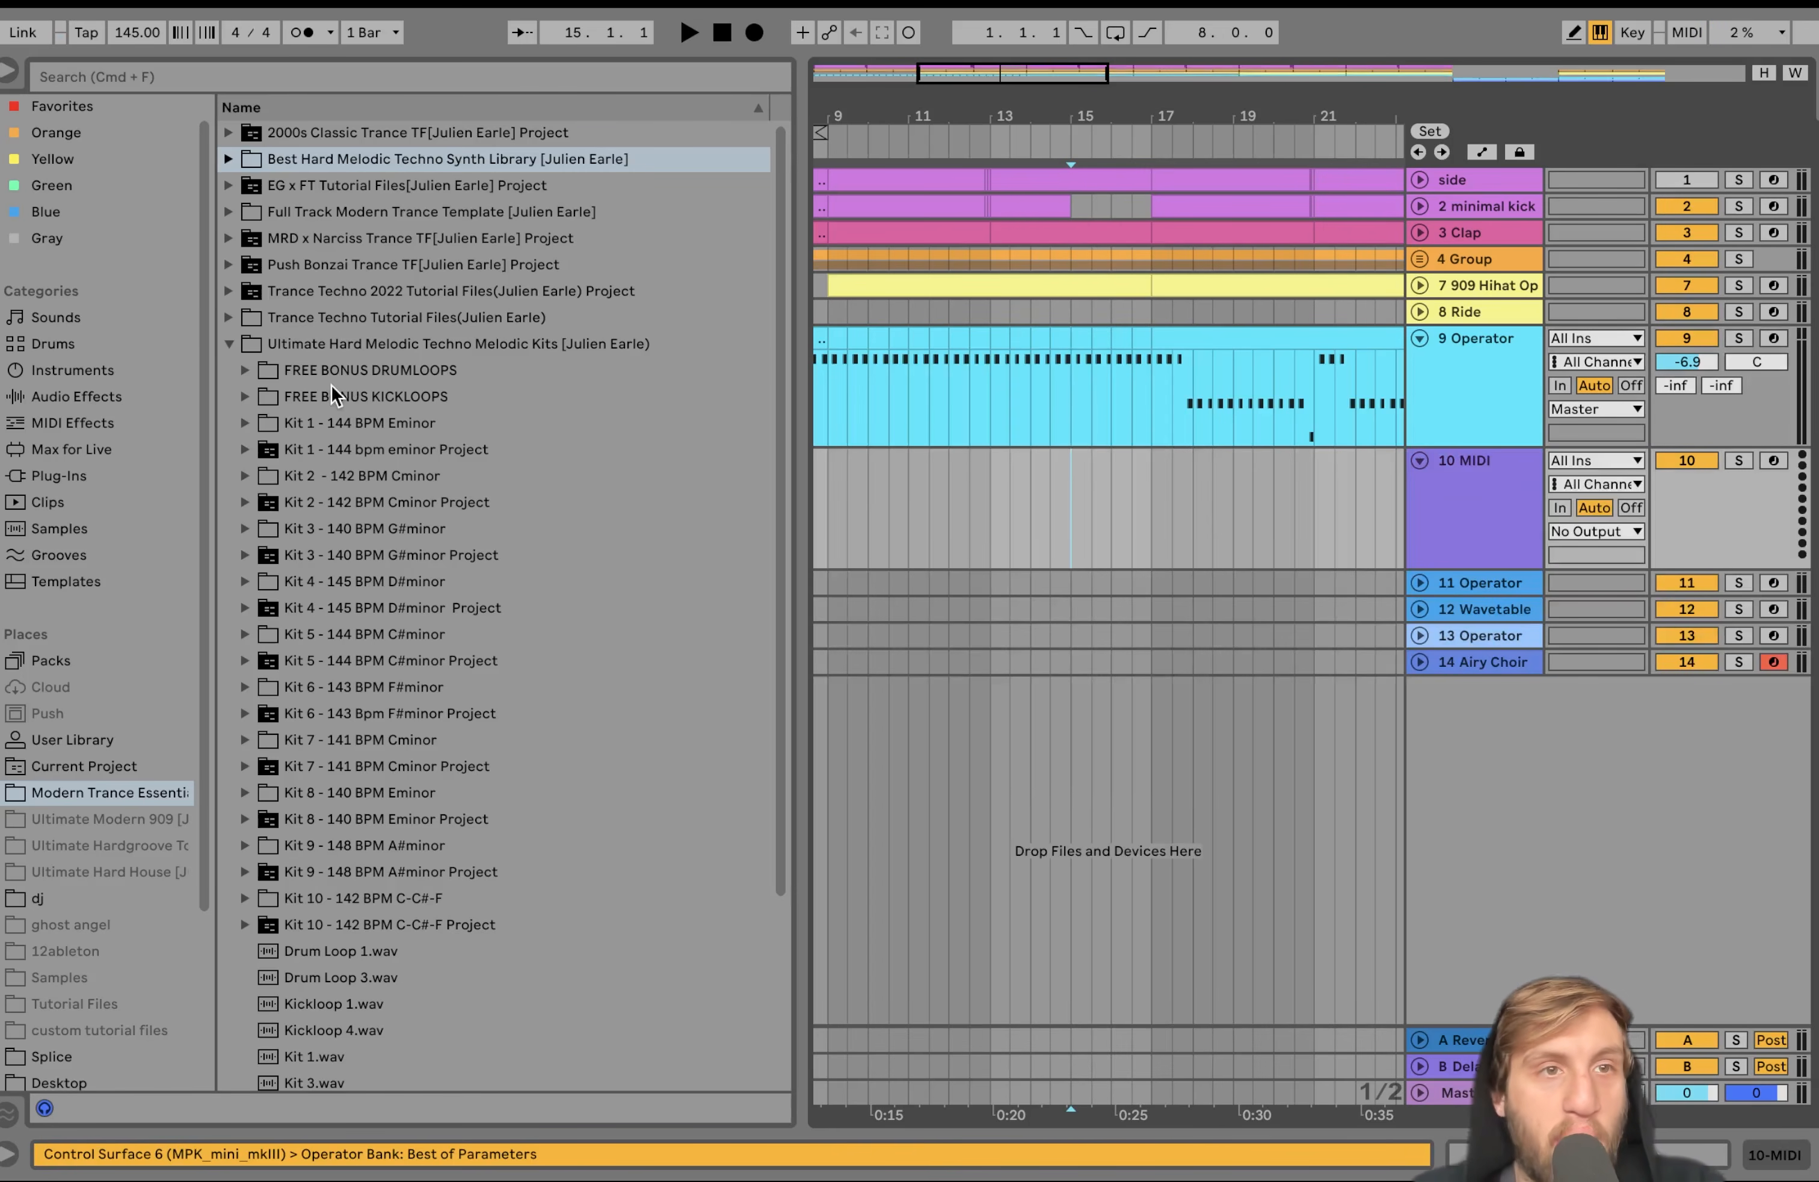
left_click(383, 80)
type("909 snar")
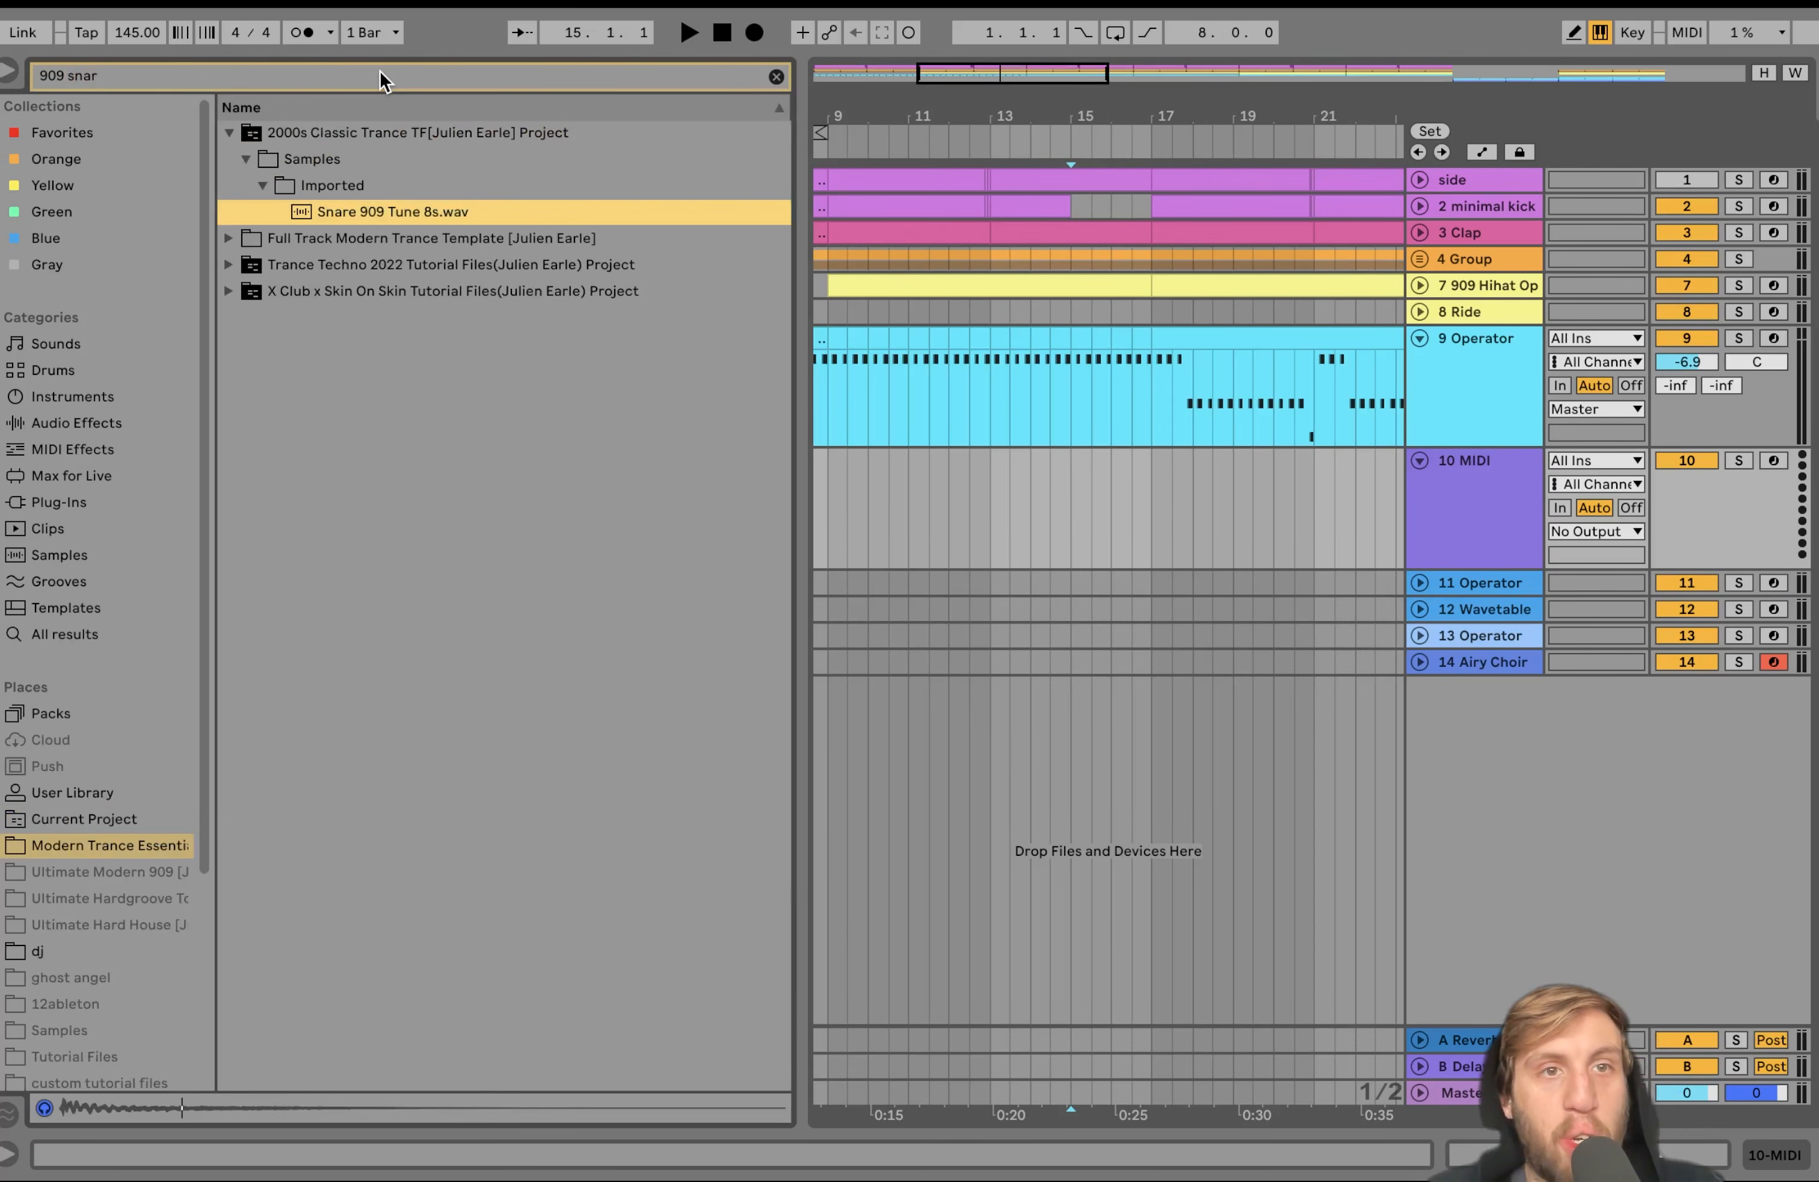
key("Return")
Create a MIDI clip in bars 15–17 of the snare track and fill it with repeated sixteenth-note C3 hits
left_click_drag(1146, 496, 1069, 495)
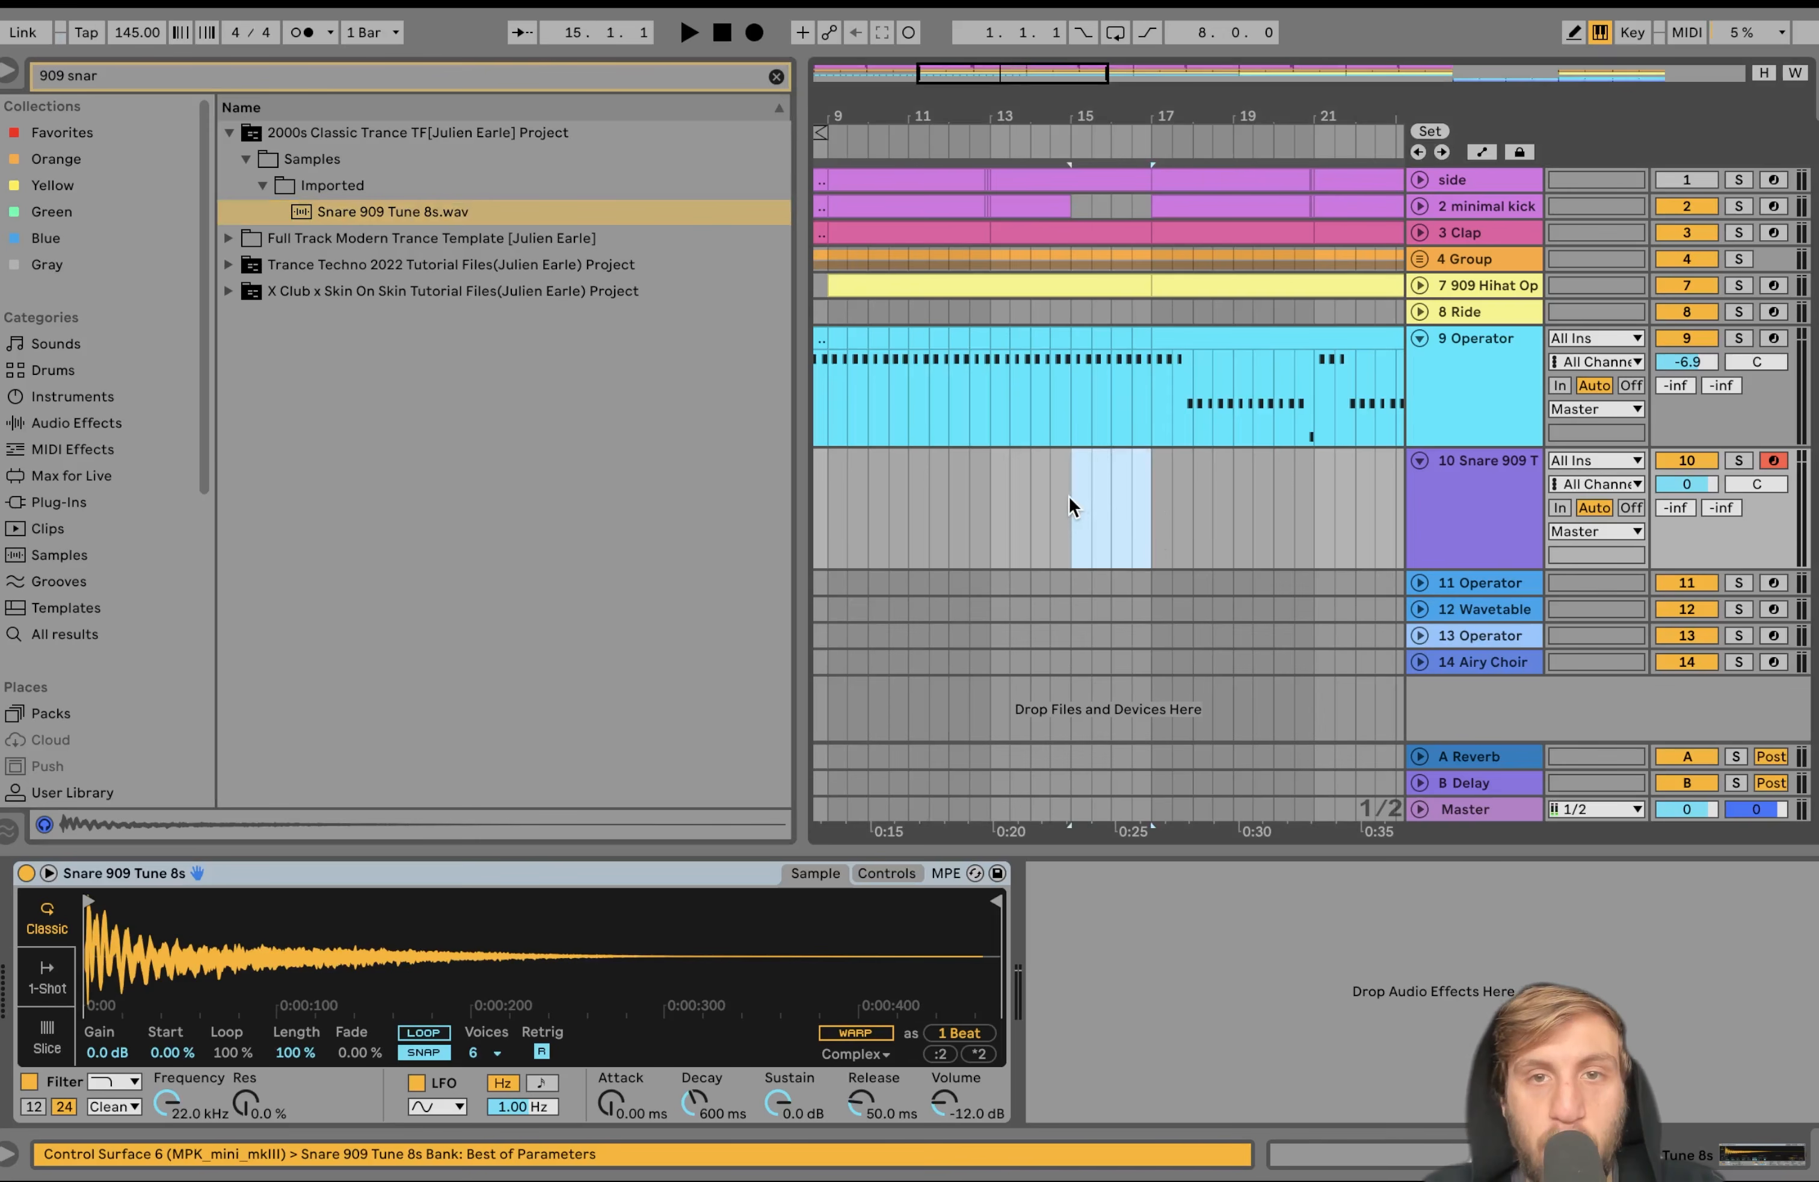
key("super+shift+m")
double_click(642, 815)
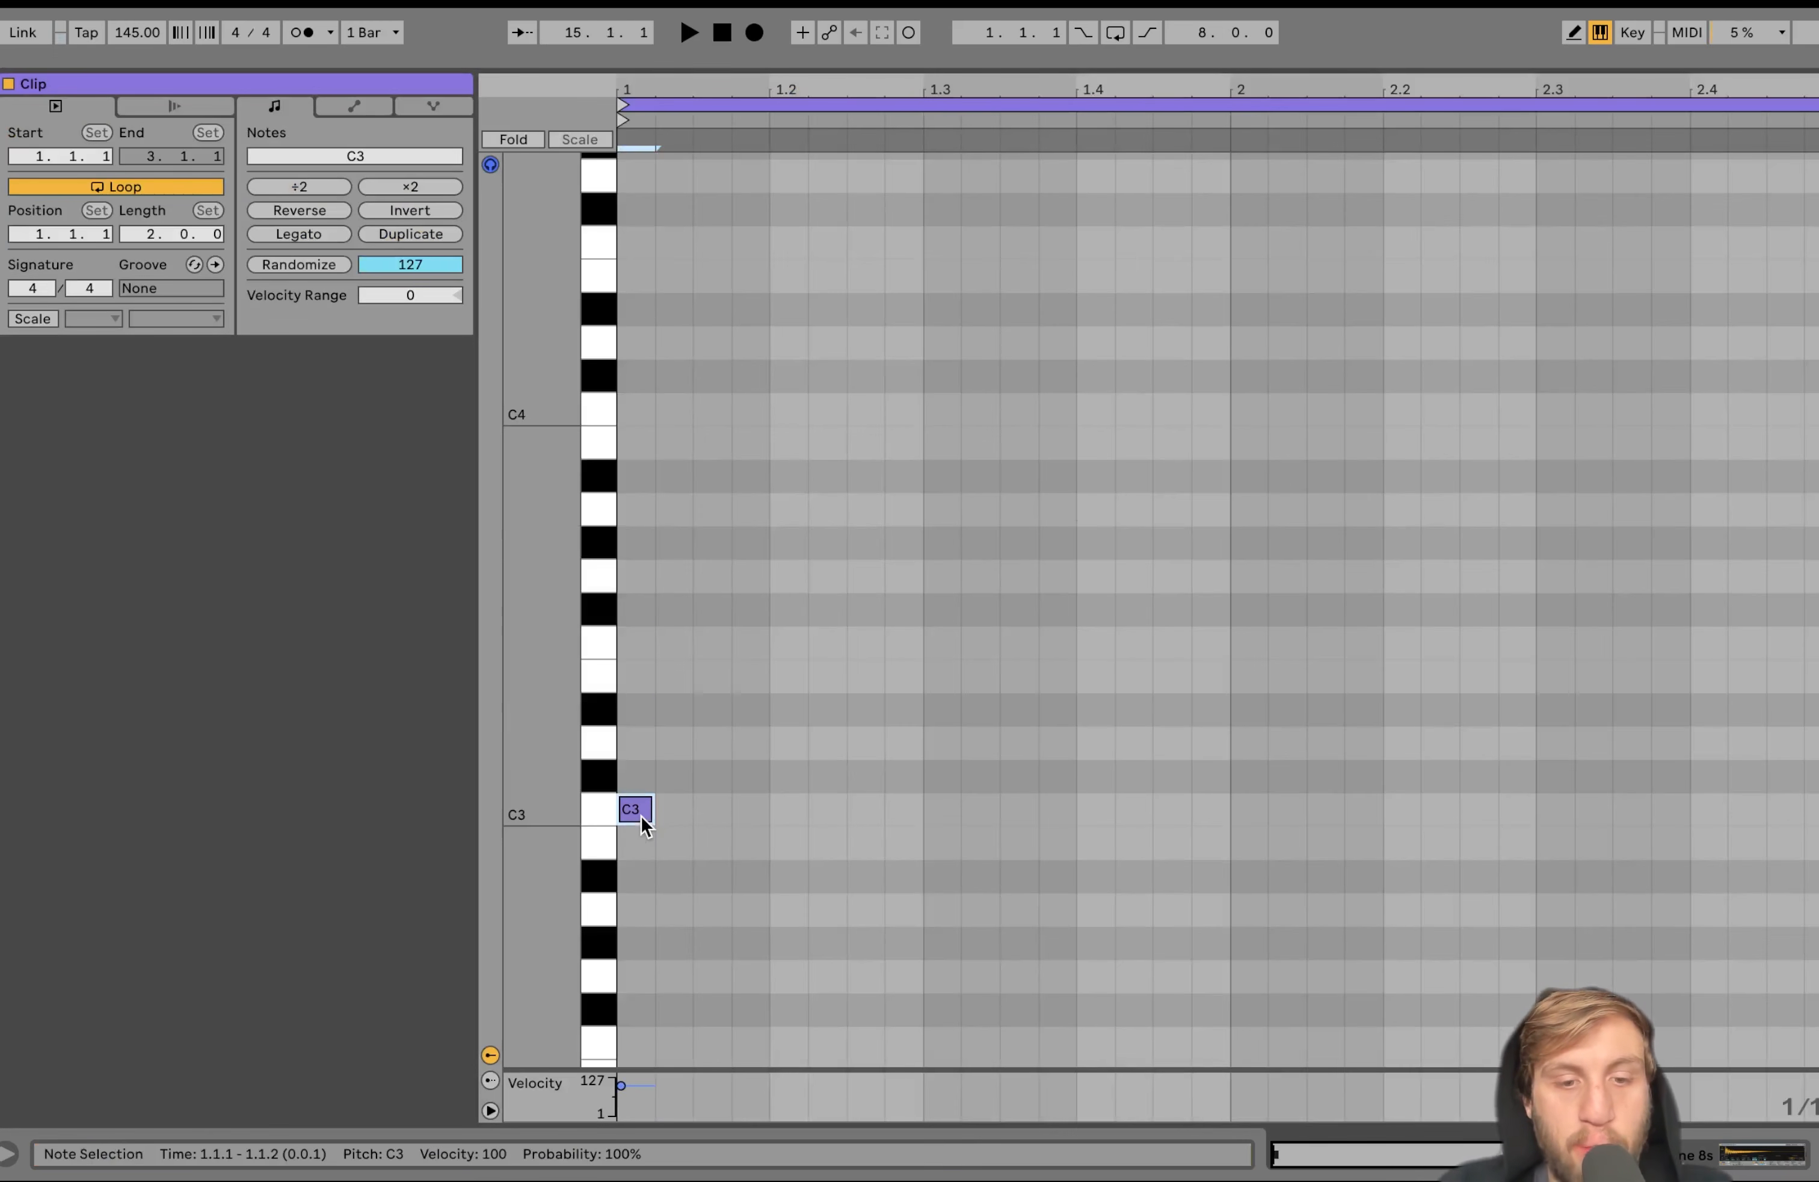
key("super+d")
key("super+d")
key("super+d")
key("super+d")
key("super+d")
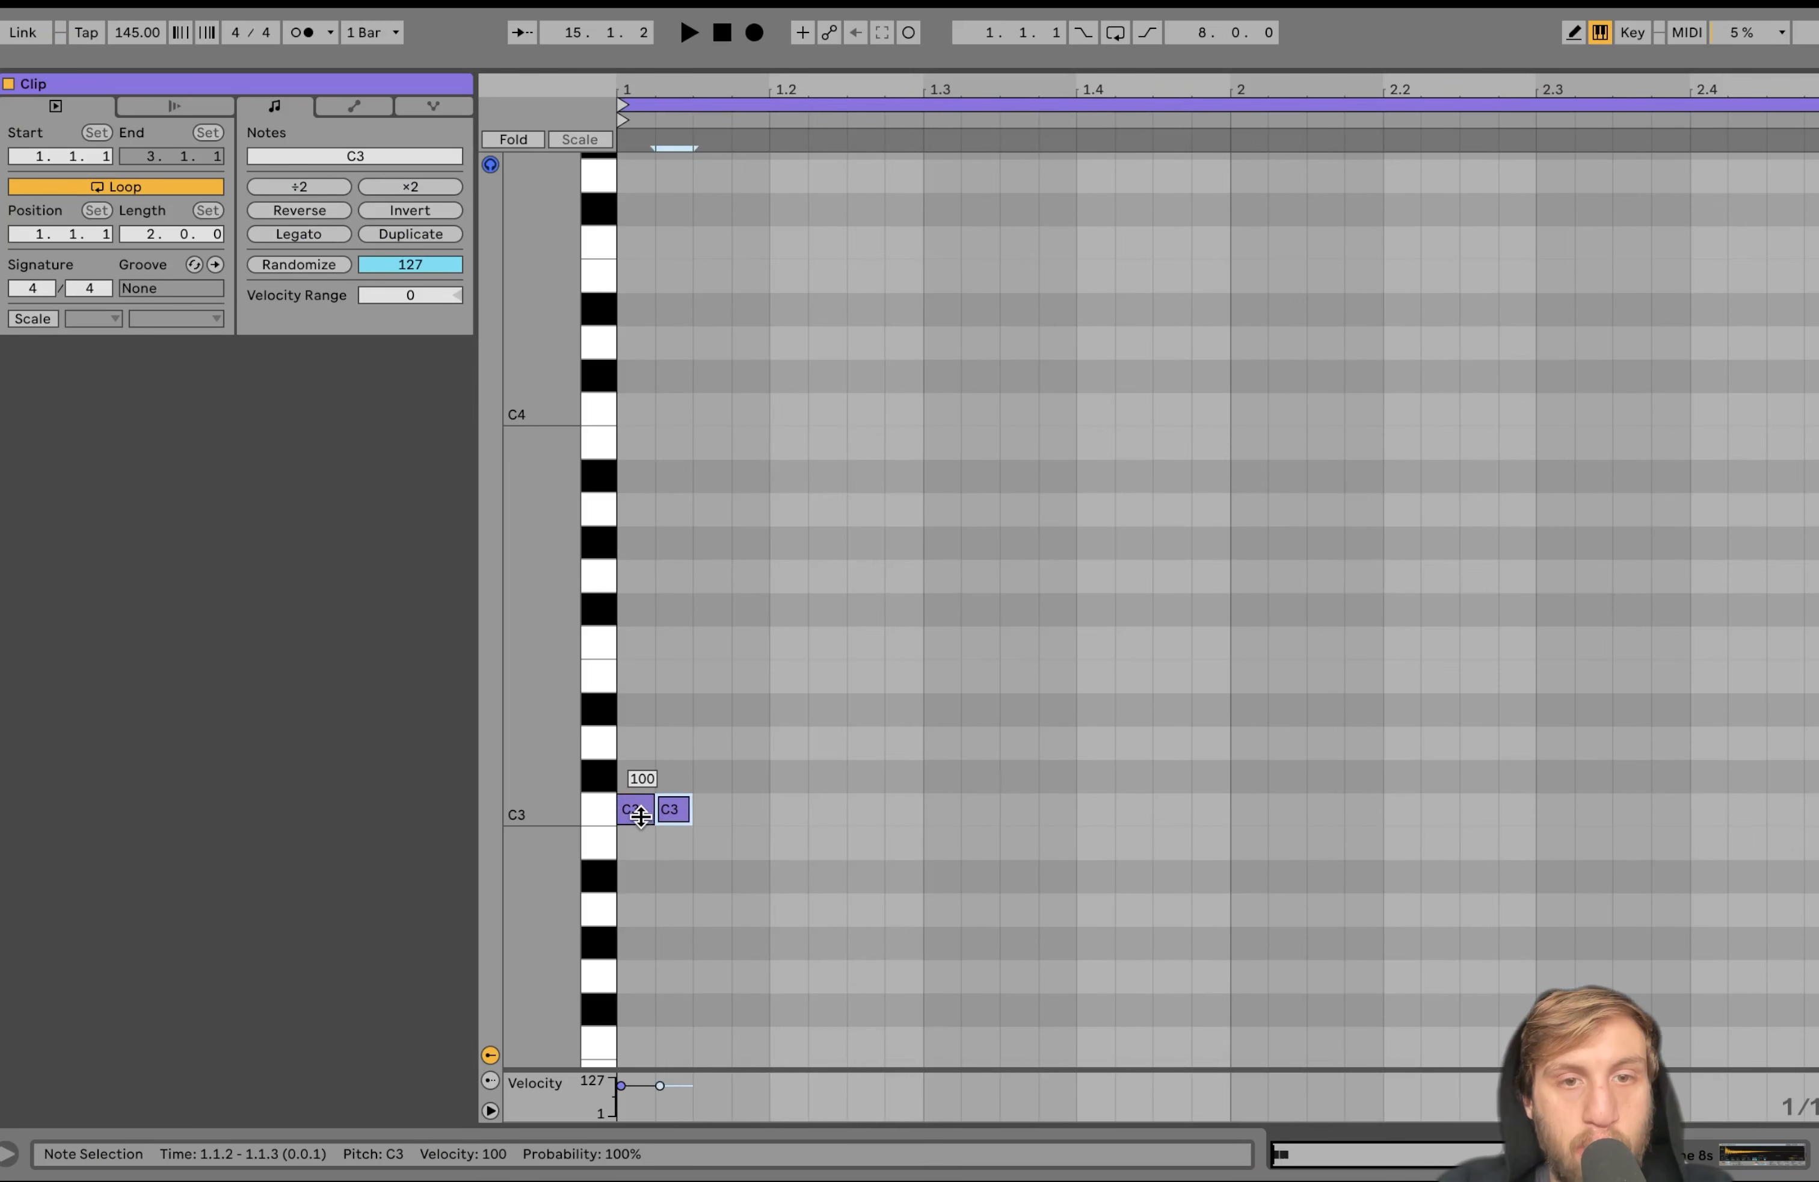
key("super+a")
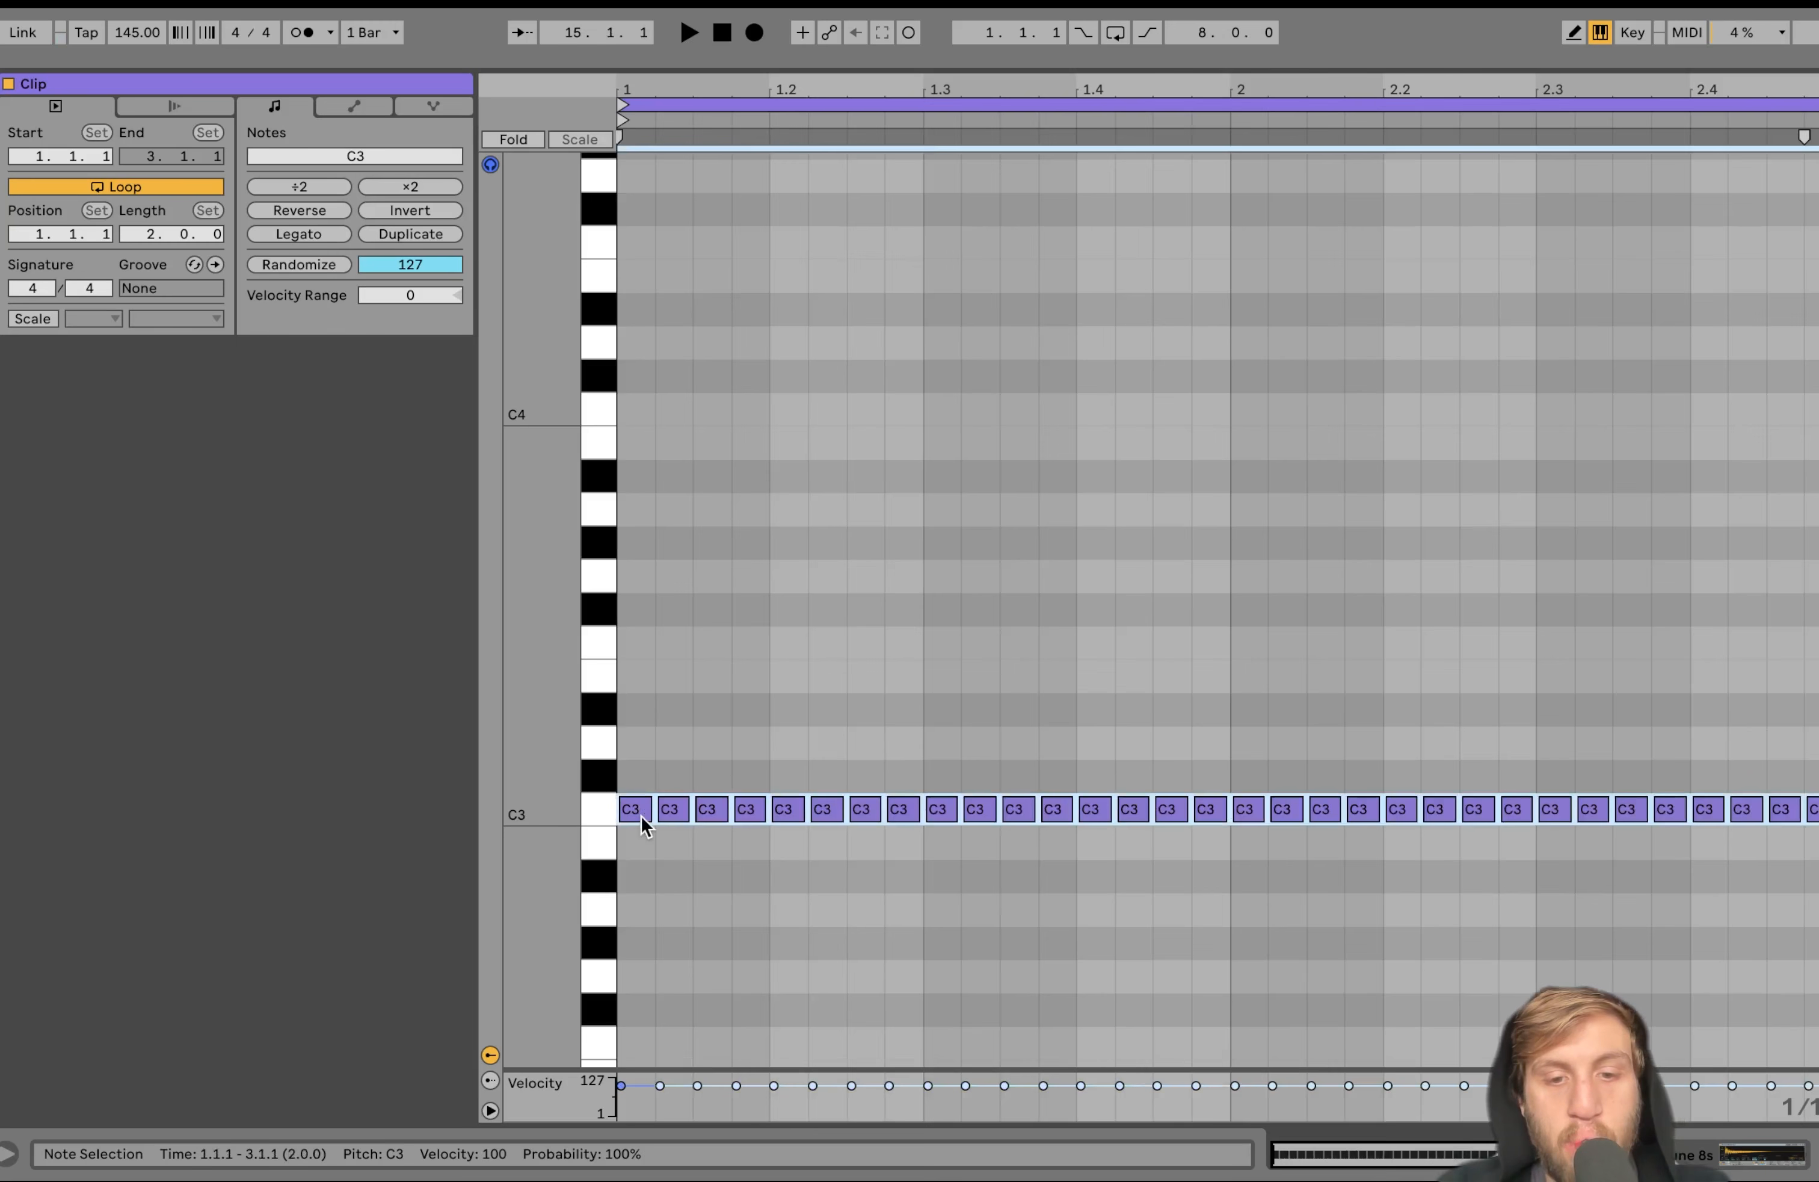
Audition the snare roll, set the snare sampler's Volume to -12.6 dB and show its automation on the track
key("space")
left_click(1708, 1163)
key("space")
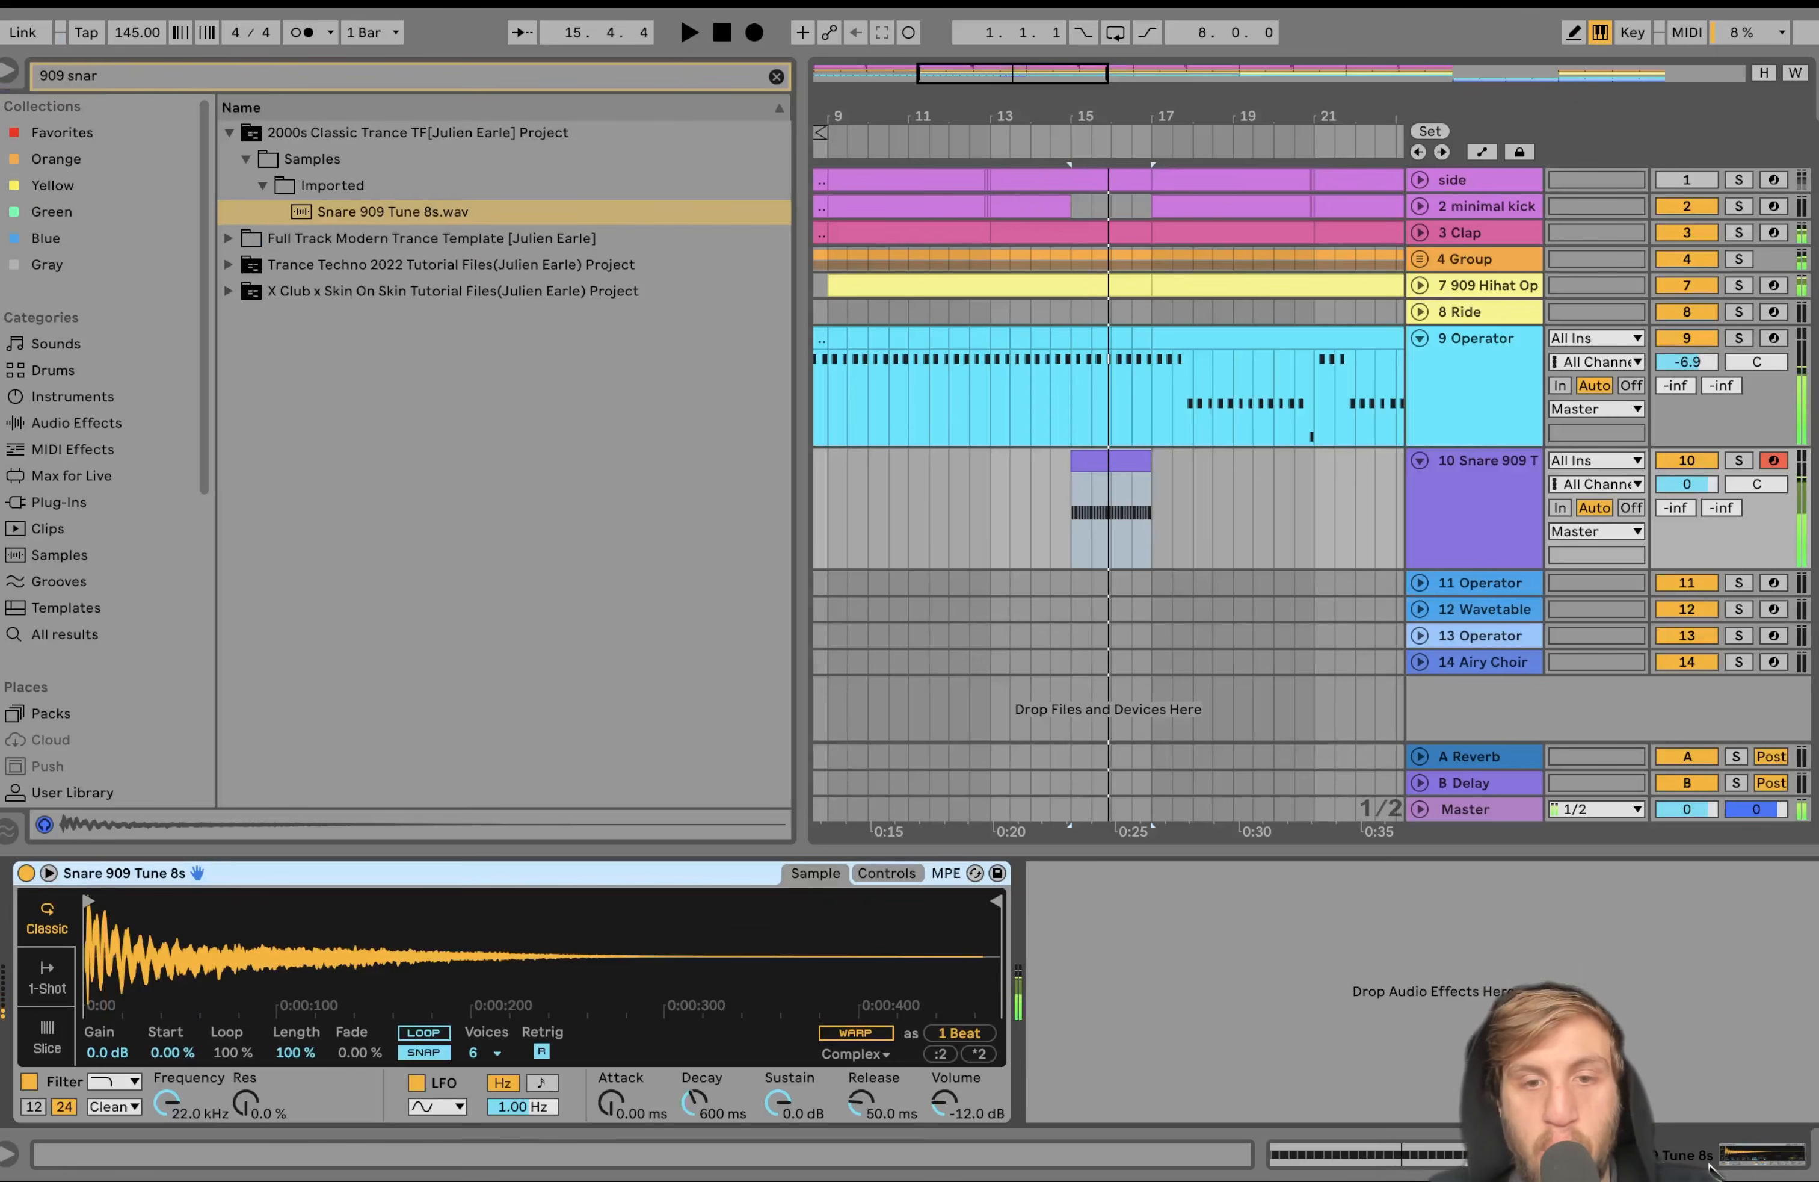
left_click_drag(945, 1101, 945, 1106)
right_click(950, 1095)
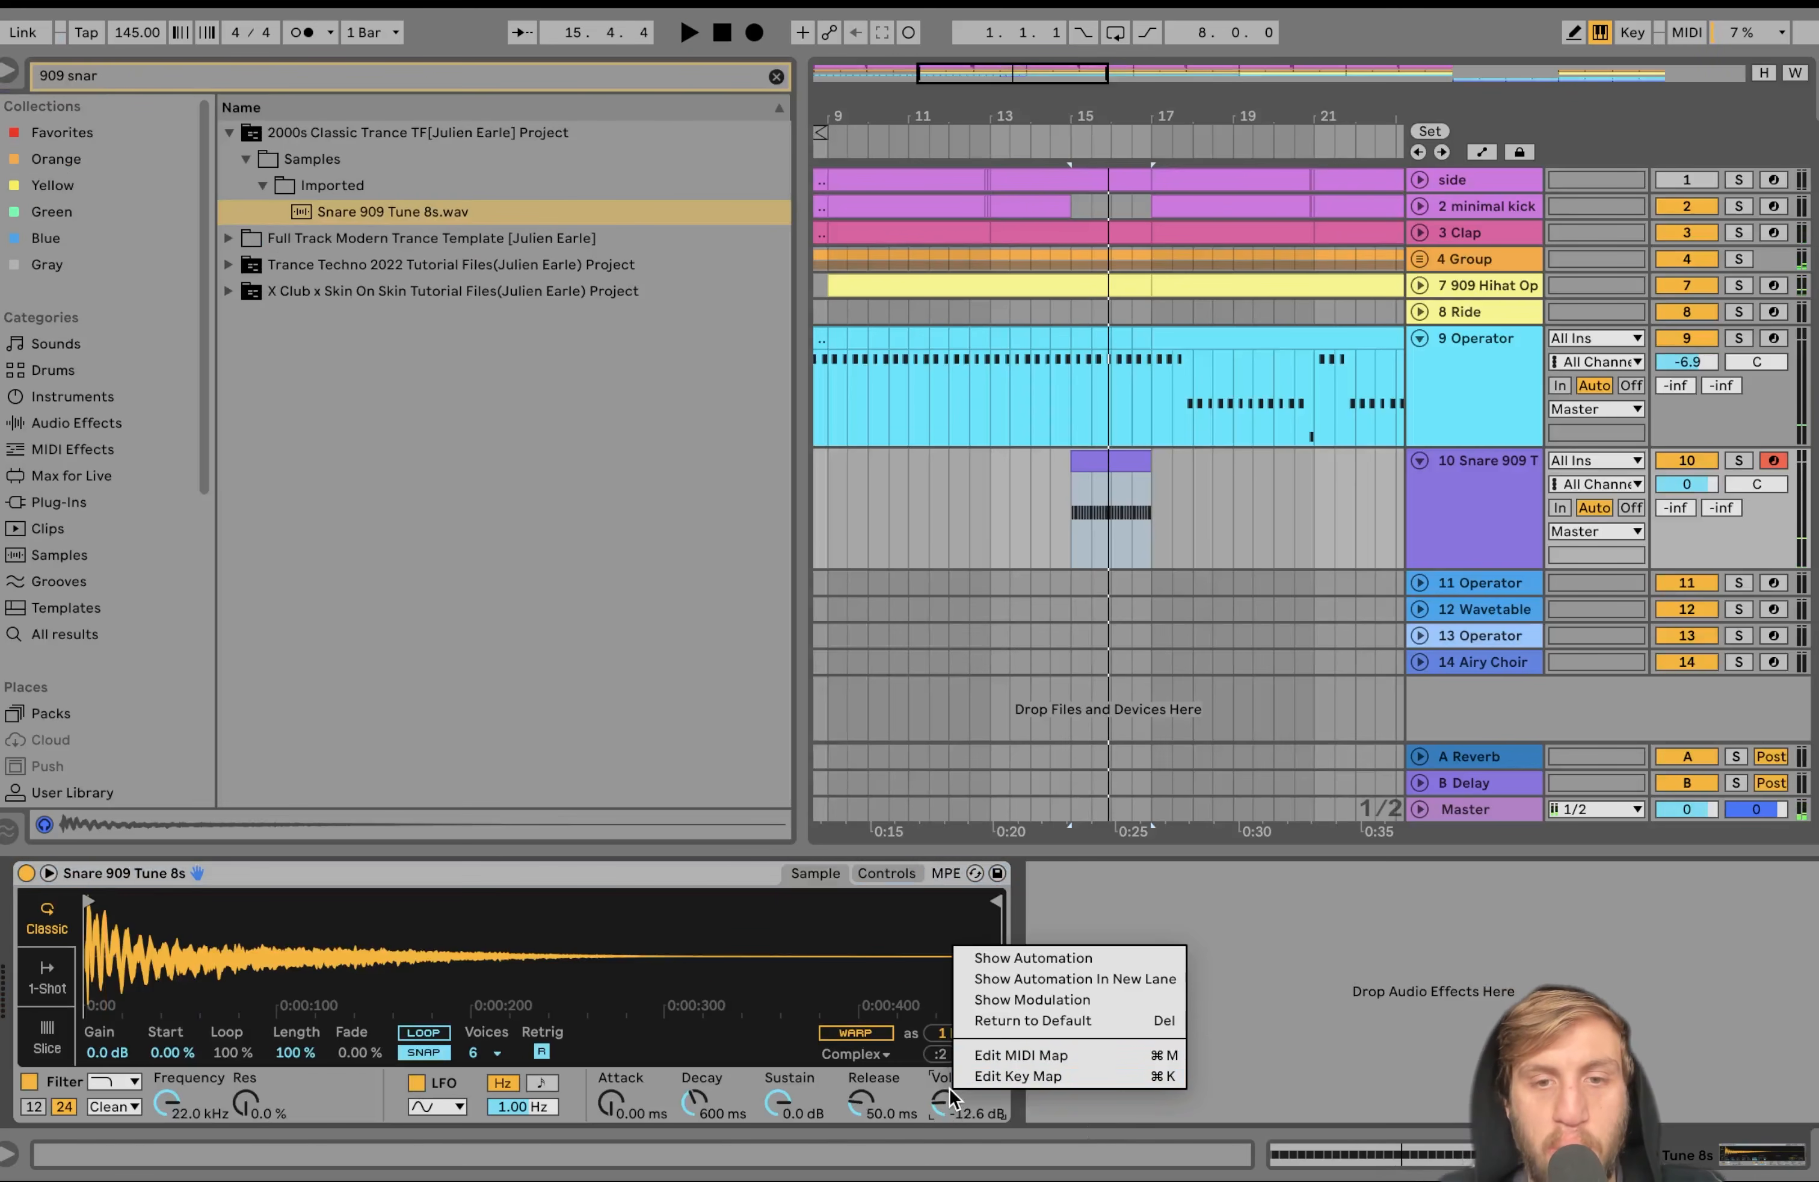
left_click(1032, 958)
Automate the snare sampler's Volume to ramp up from bar 15 to -12.6 dB at bar 17, and play back the transition
left_click(1158, 535)
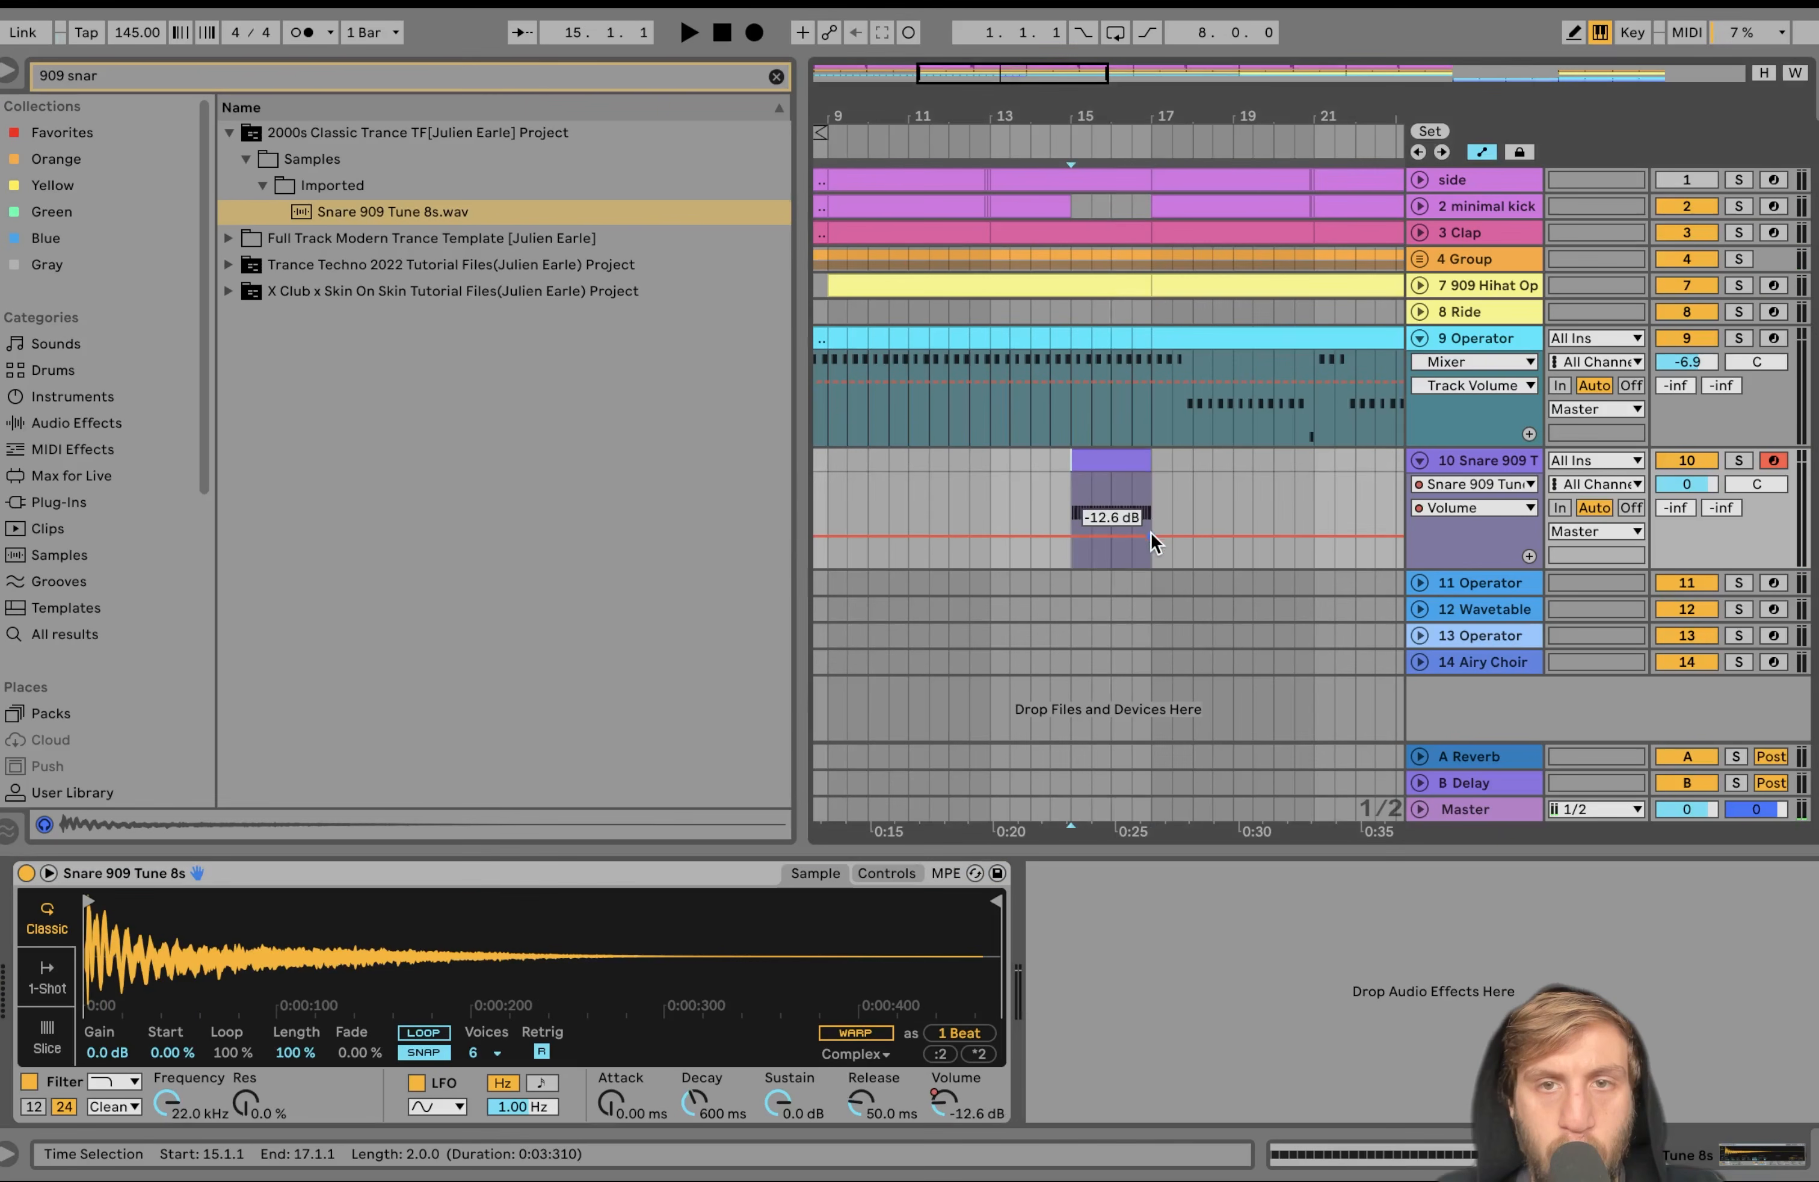
left_click_drag(1069, 535, 1071, 548)
key("space")
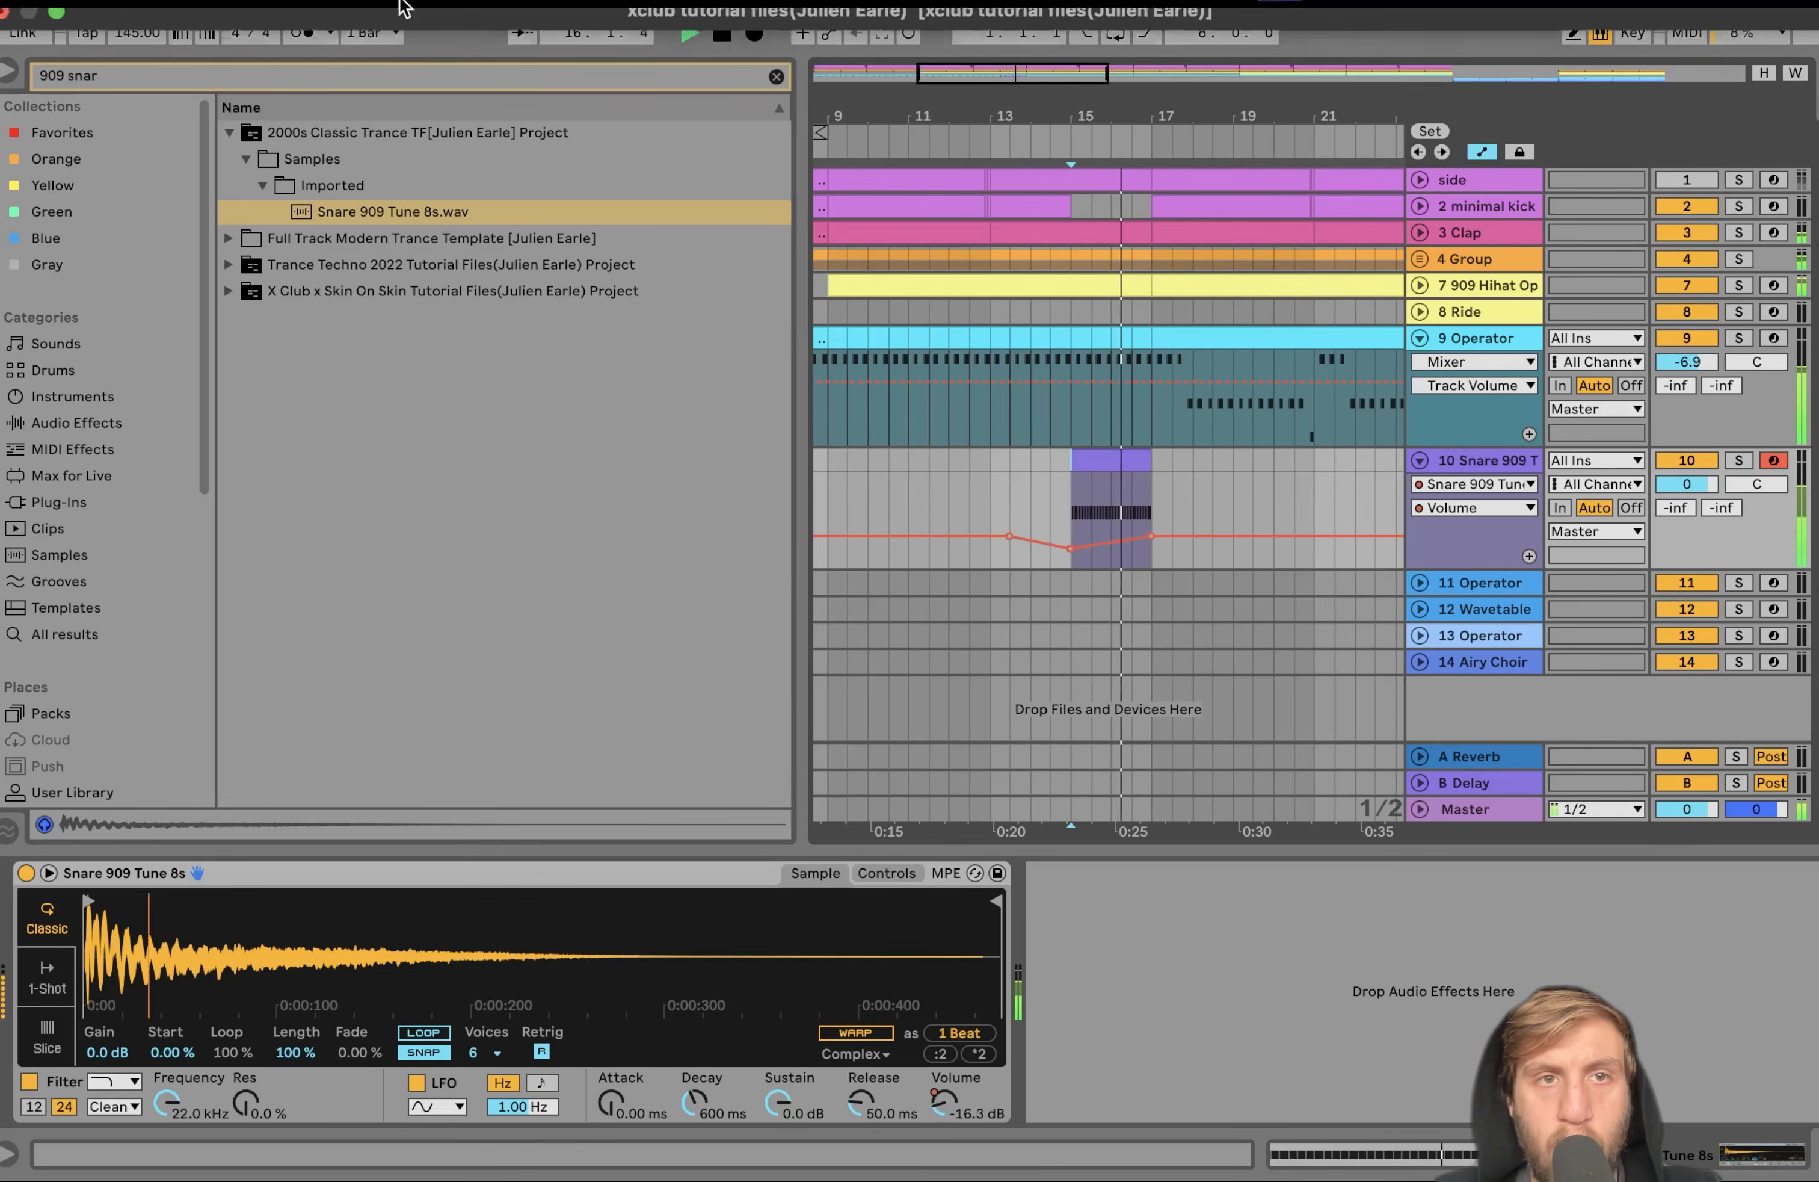
left_click(733, 75)
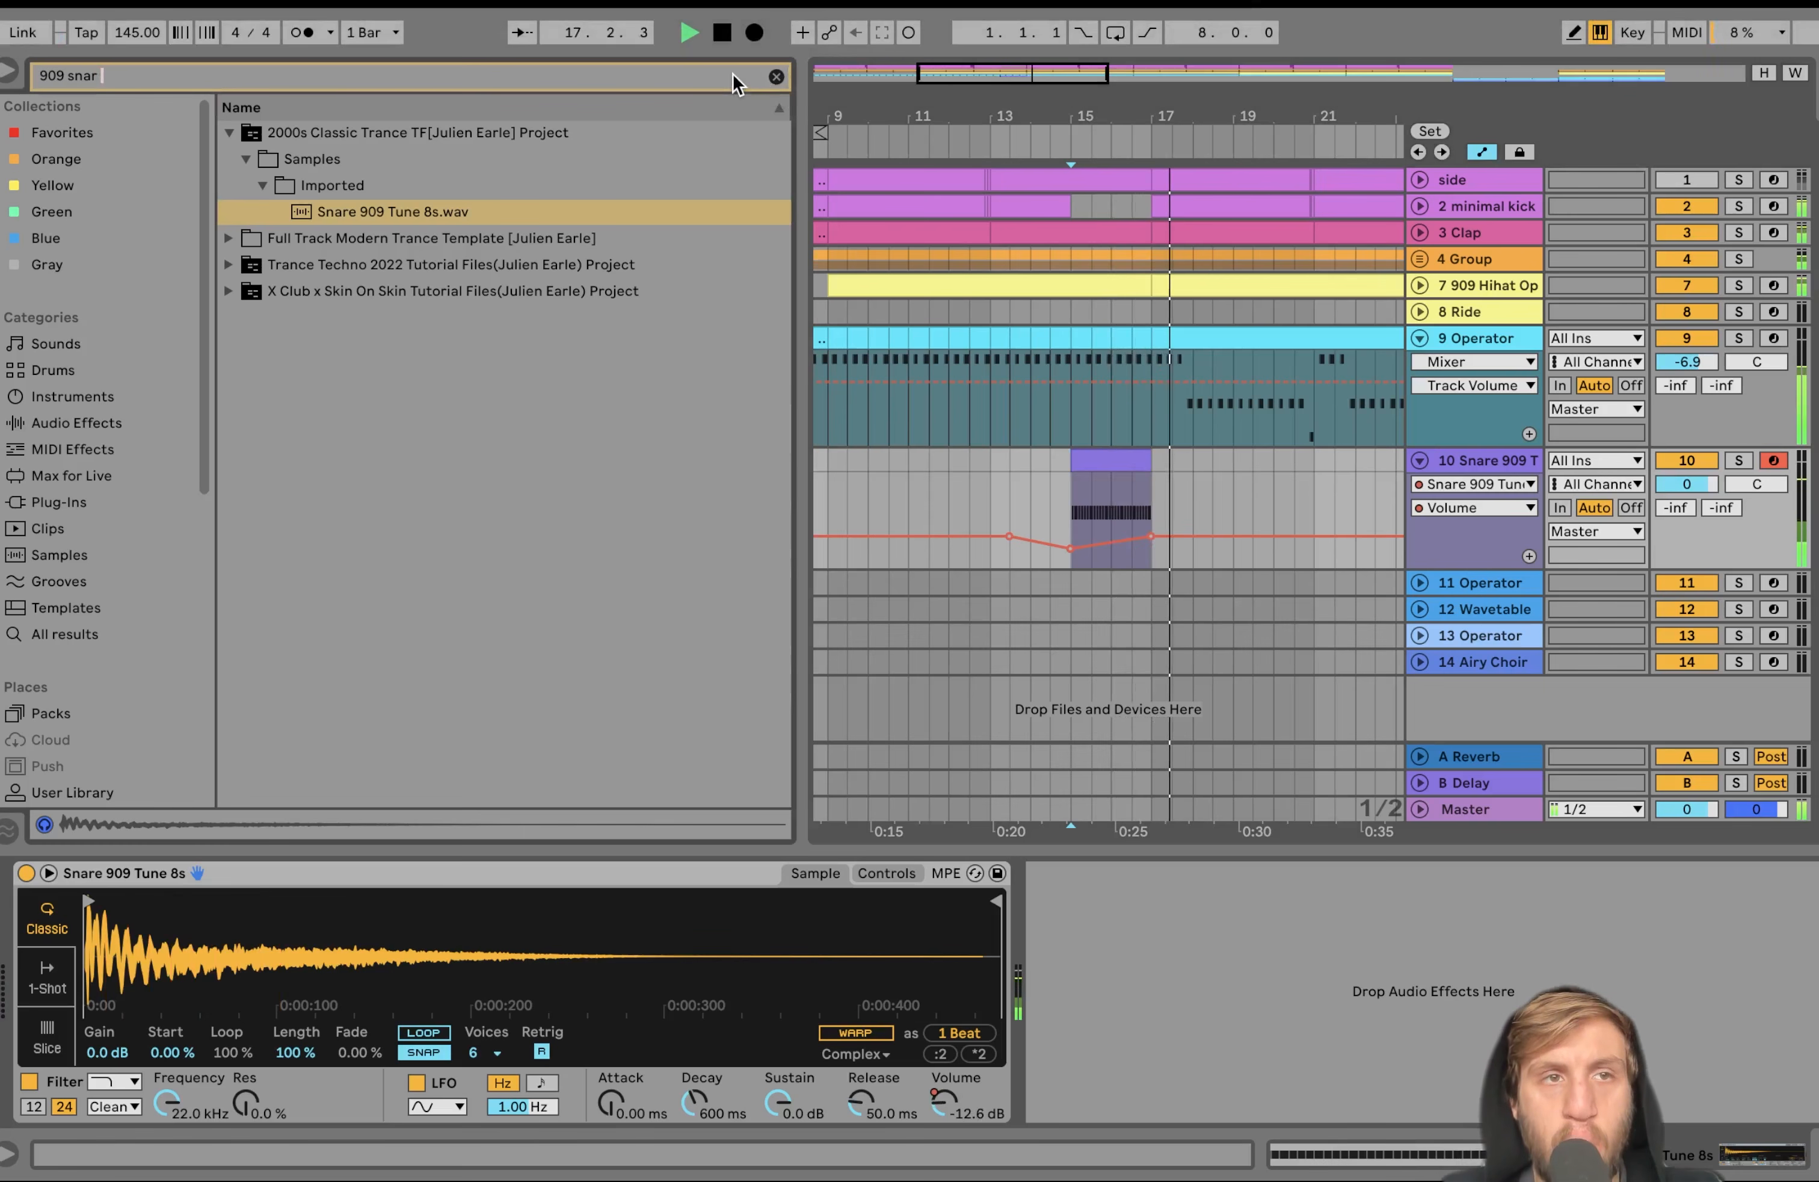
triple_click(734, 81)
left_click(1125, 477)
key("space")
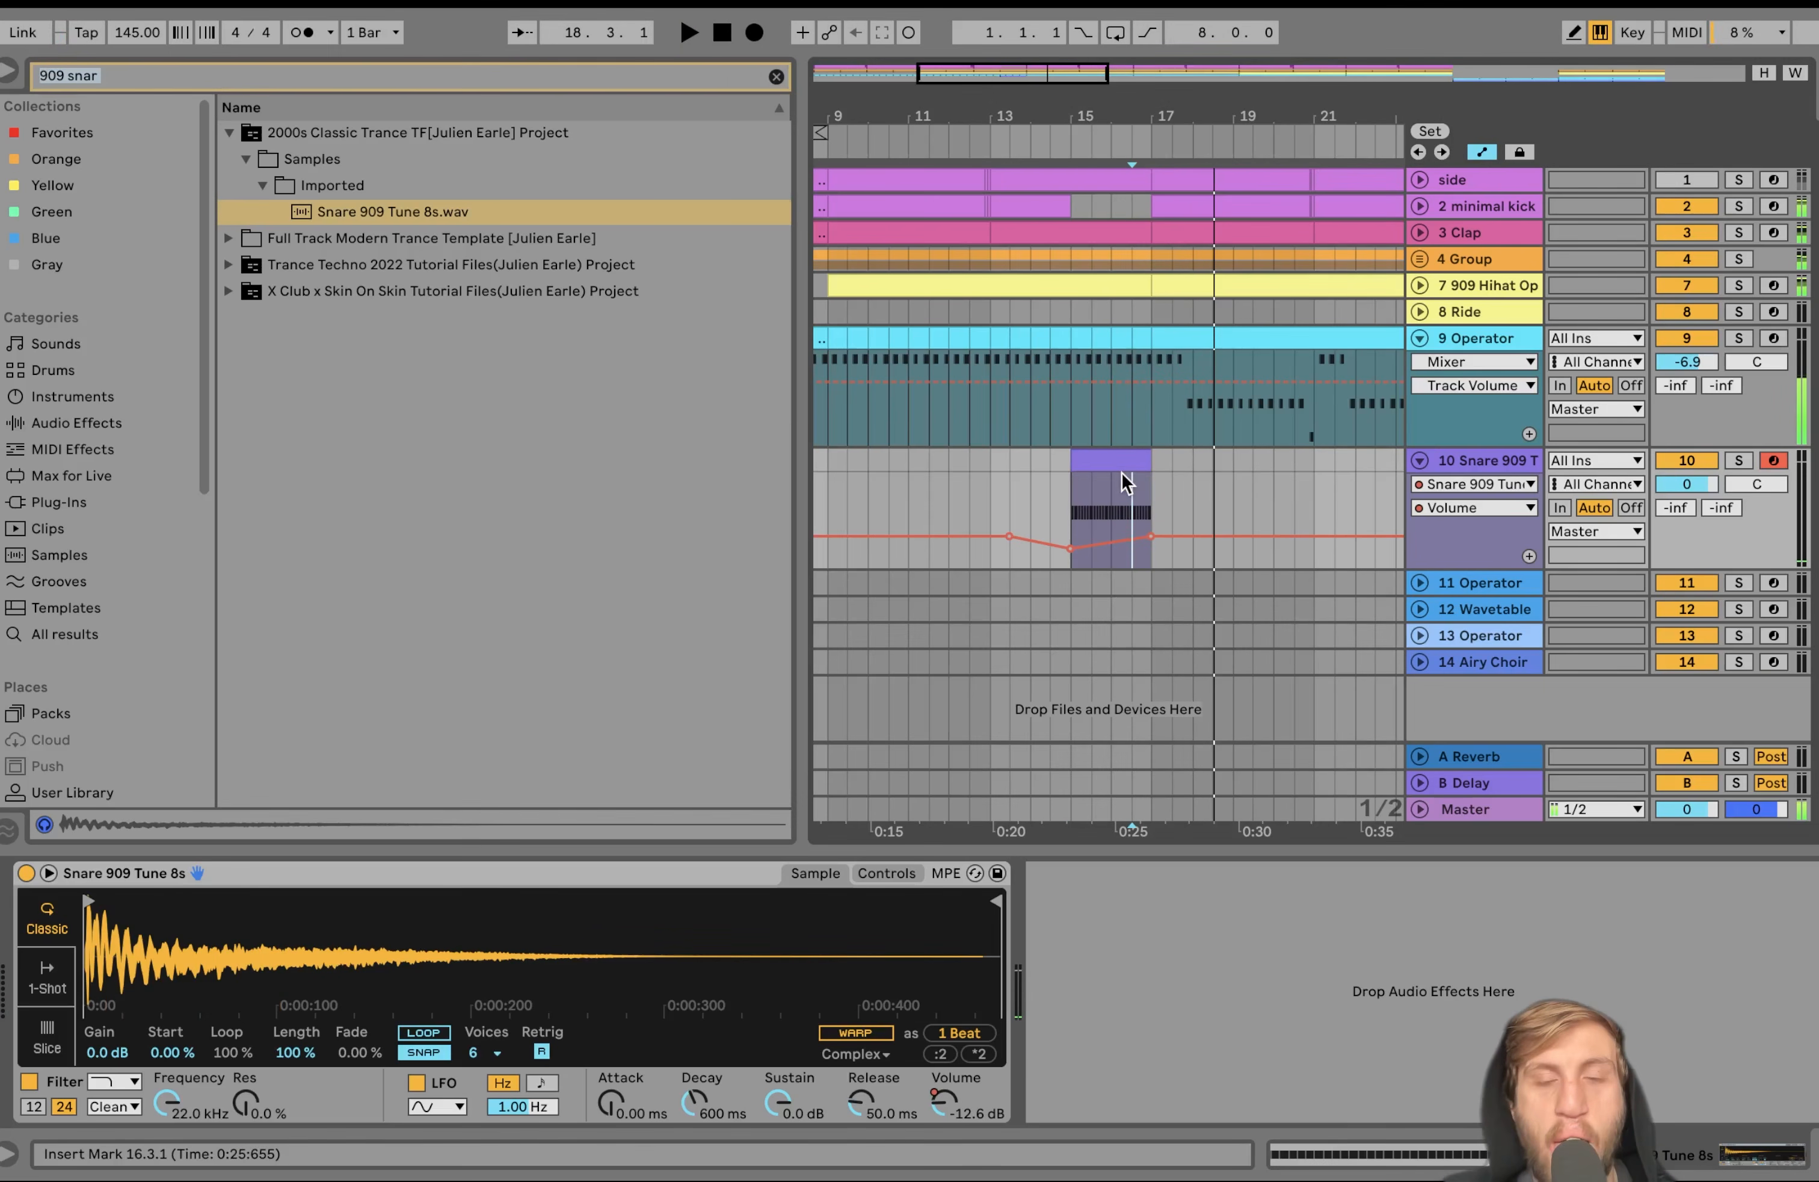
Search for "cras" and load Crash 909.aif from the Full Track Modern Trance Template samples onto a new MIDI track below the snare
left_click(774, 75)
type("cras")
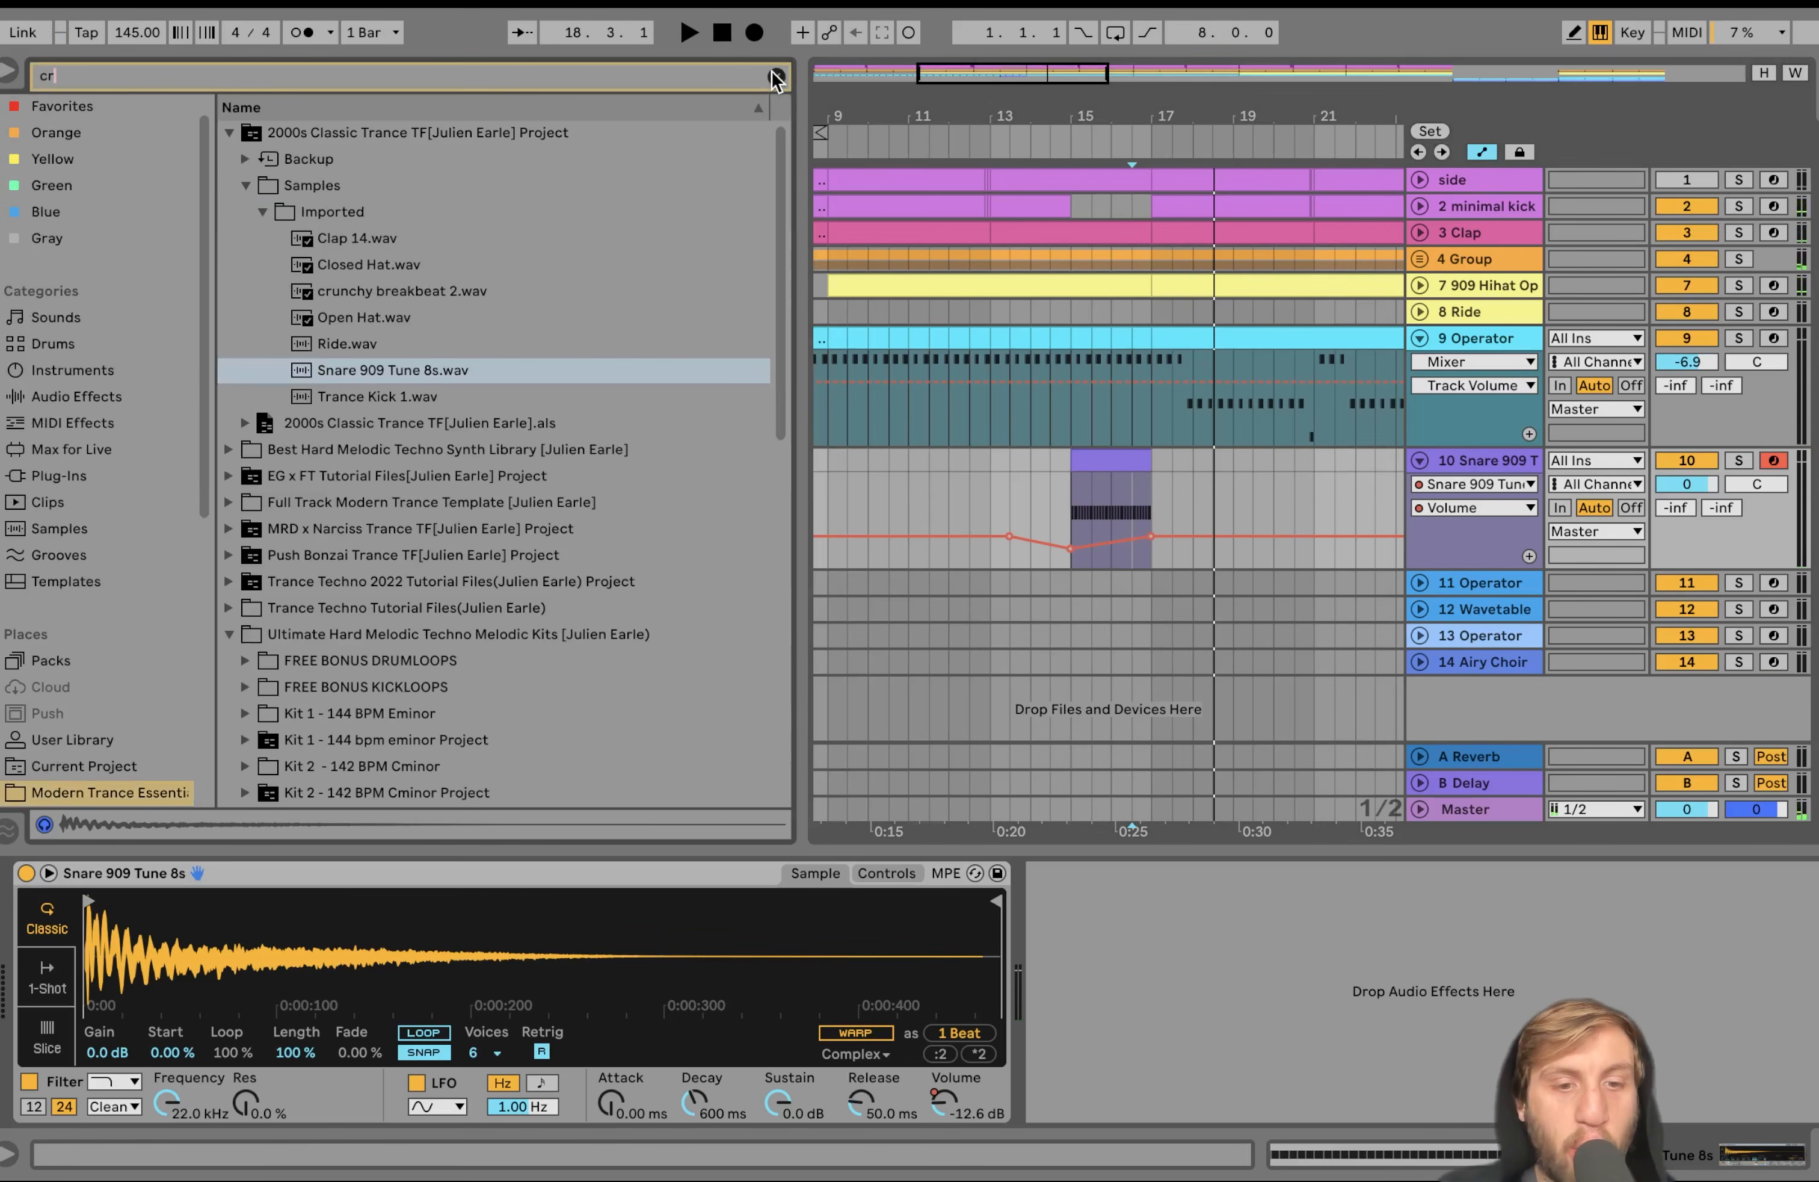
key("Down")
key("Right")
key("Down")
key("Right")
key("Down")
key("Right")
key("Down")
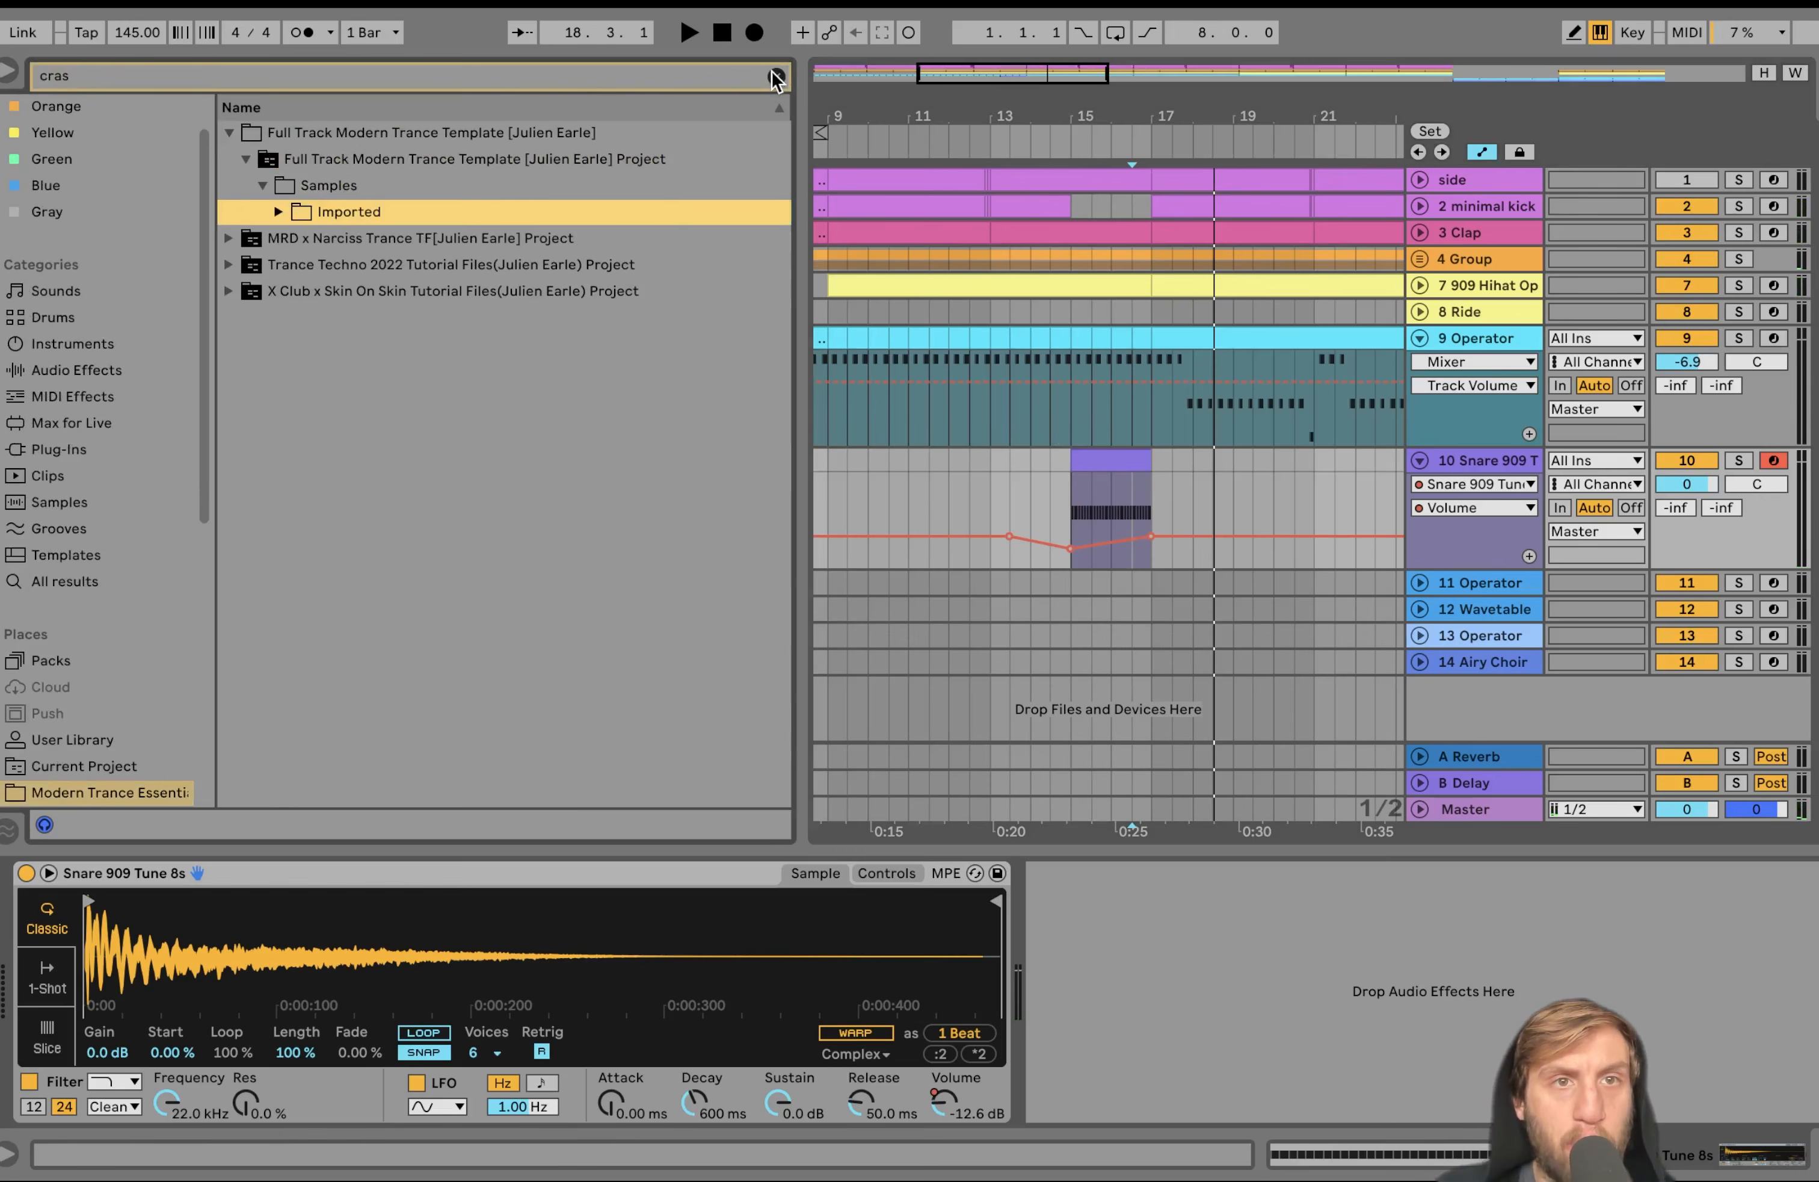
key("Right")
key("Down")
key("ctrl+shift+t")
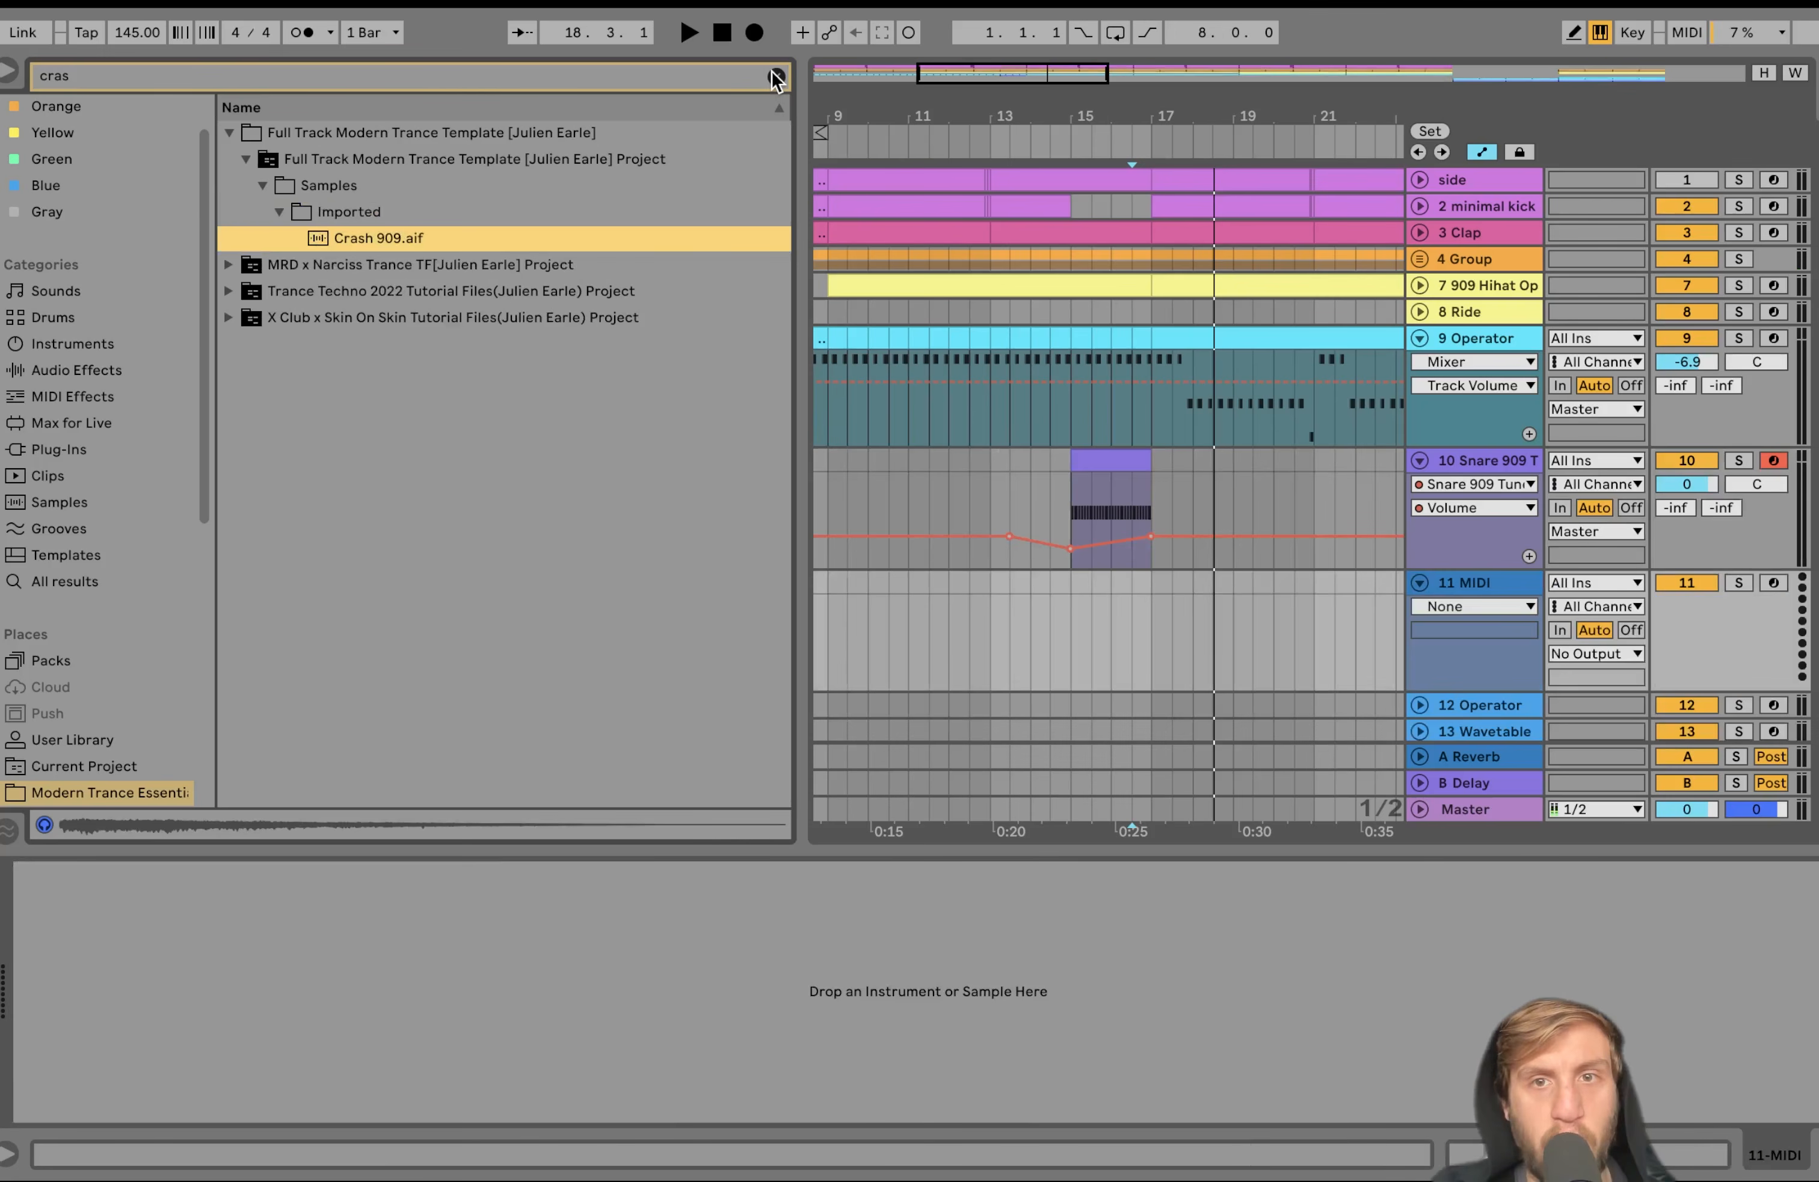
key("Return")
Create a two-bar MIDI clip at bars 16–18 of the Crash 909 track containing two one-bar C3 notes
left_click_drag(1119, 604, 1171, 587)
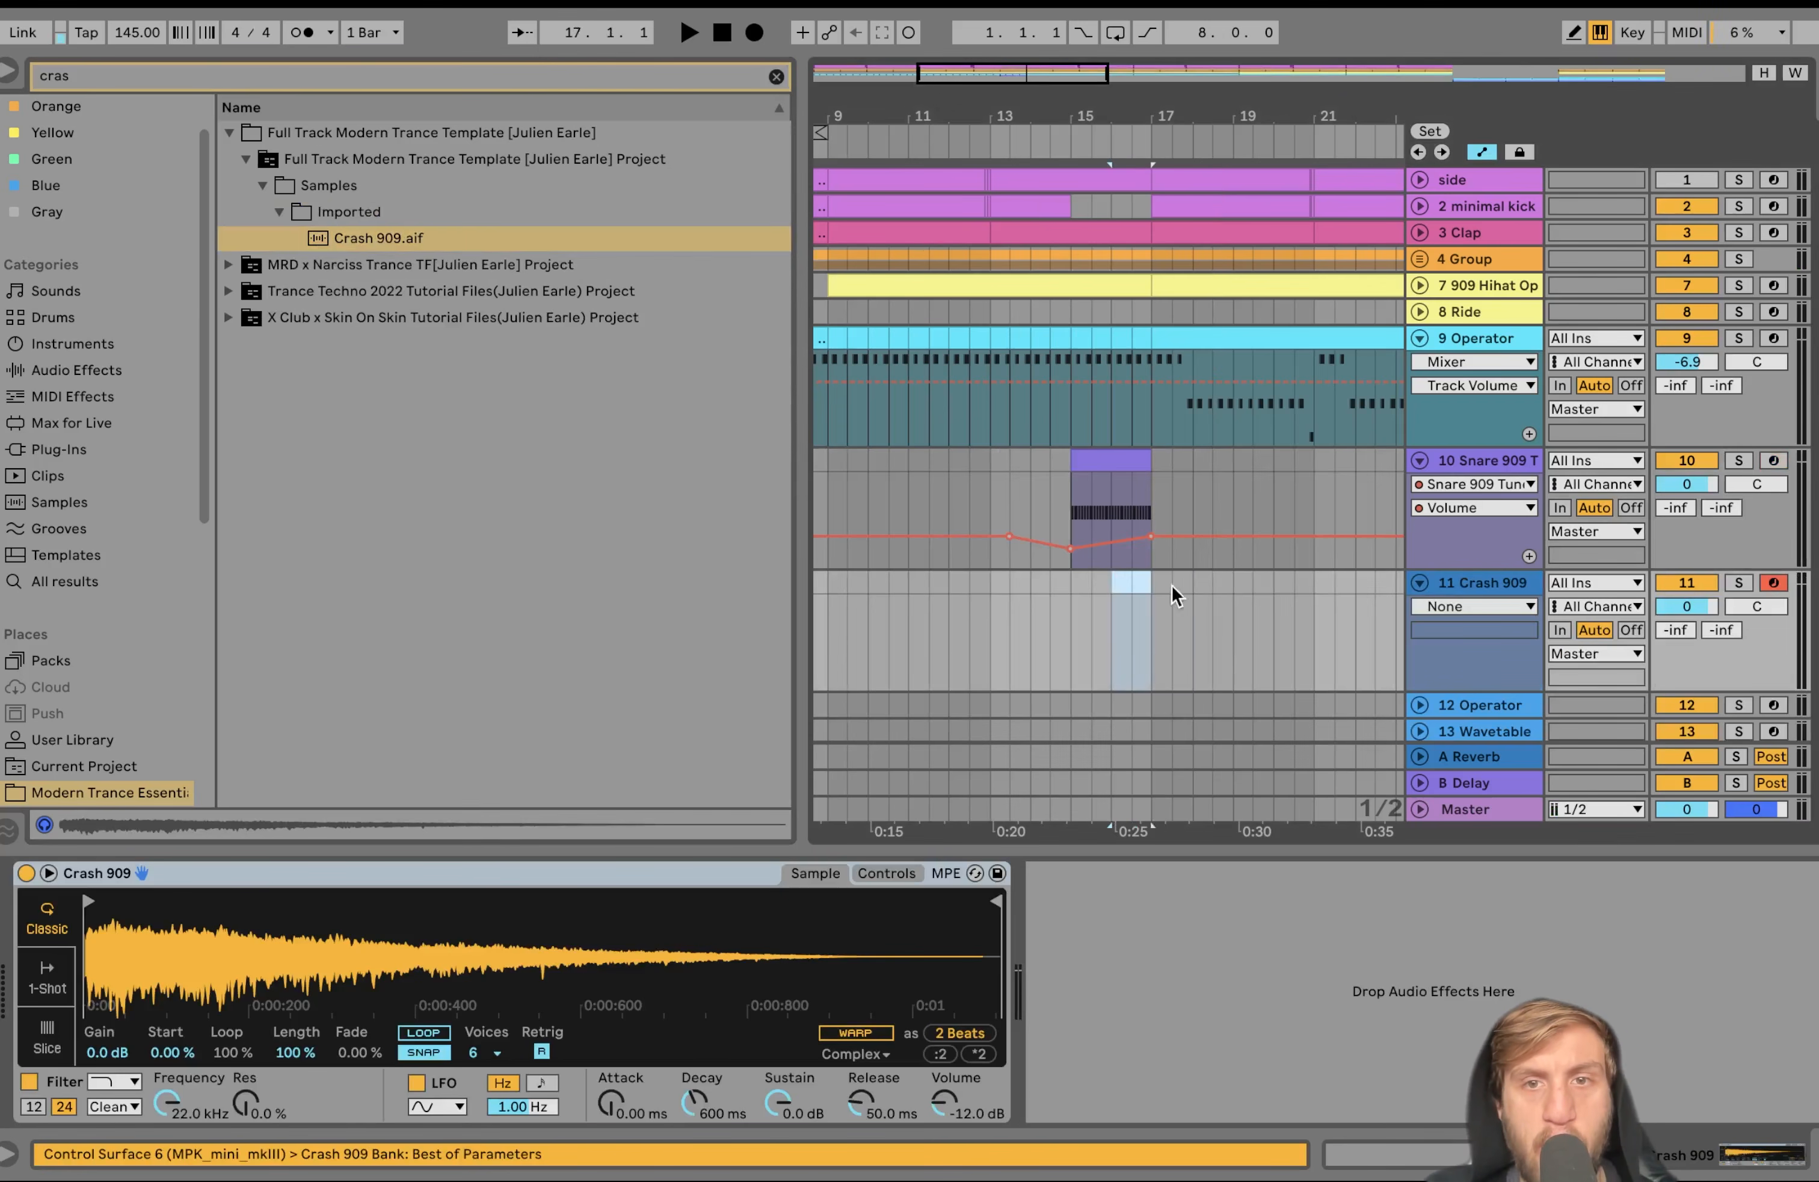
key("ctrl+shift+m")
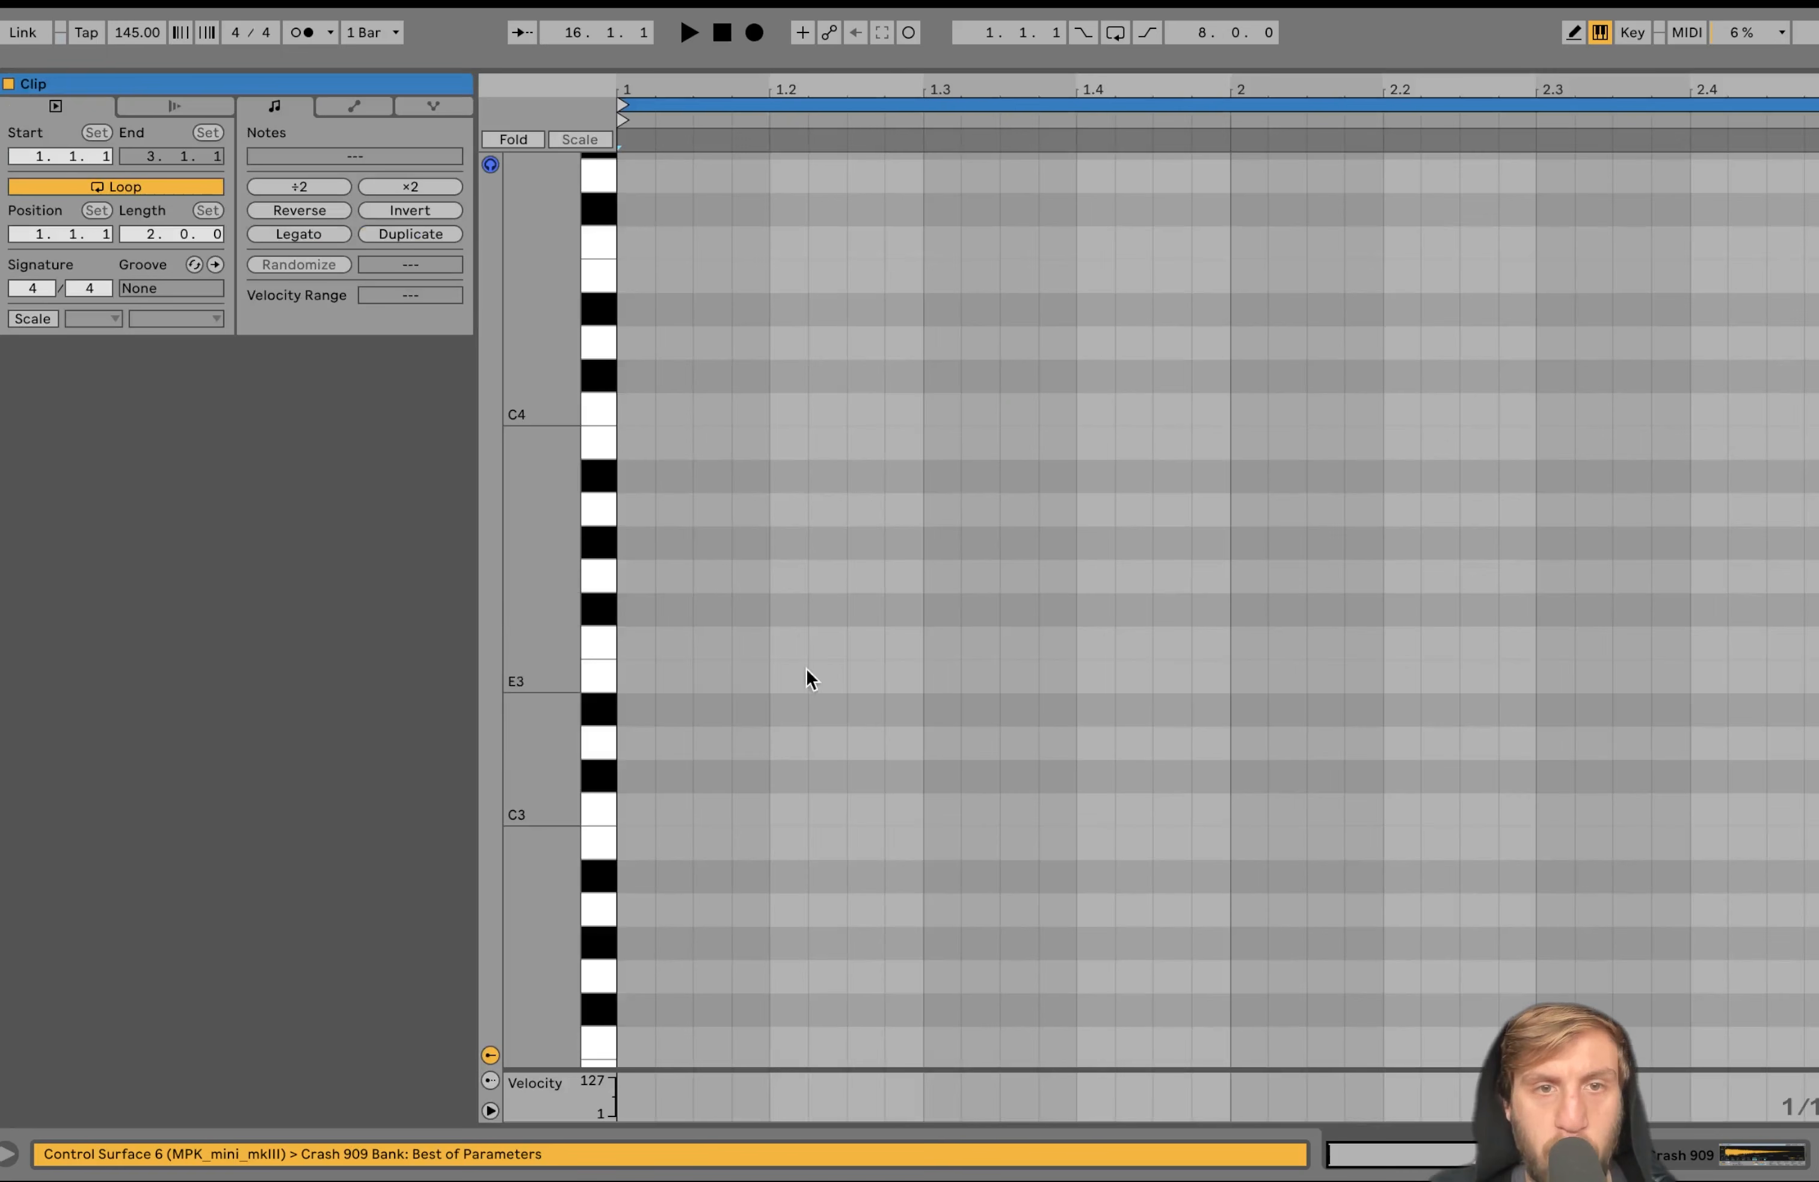
double_click(647, 816)
left_click_drag(654, 810, 1230, 809)
key("space")
key("ctrl+d")
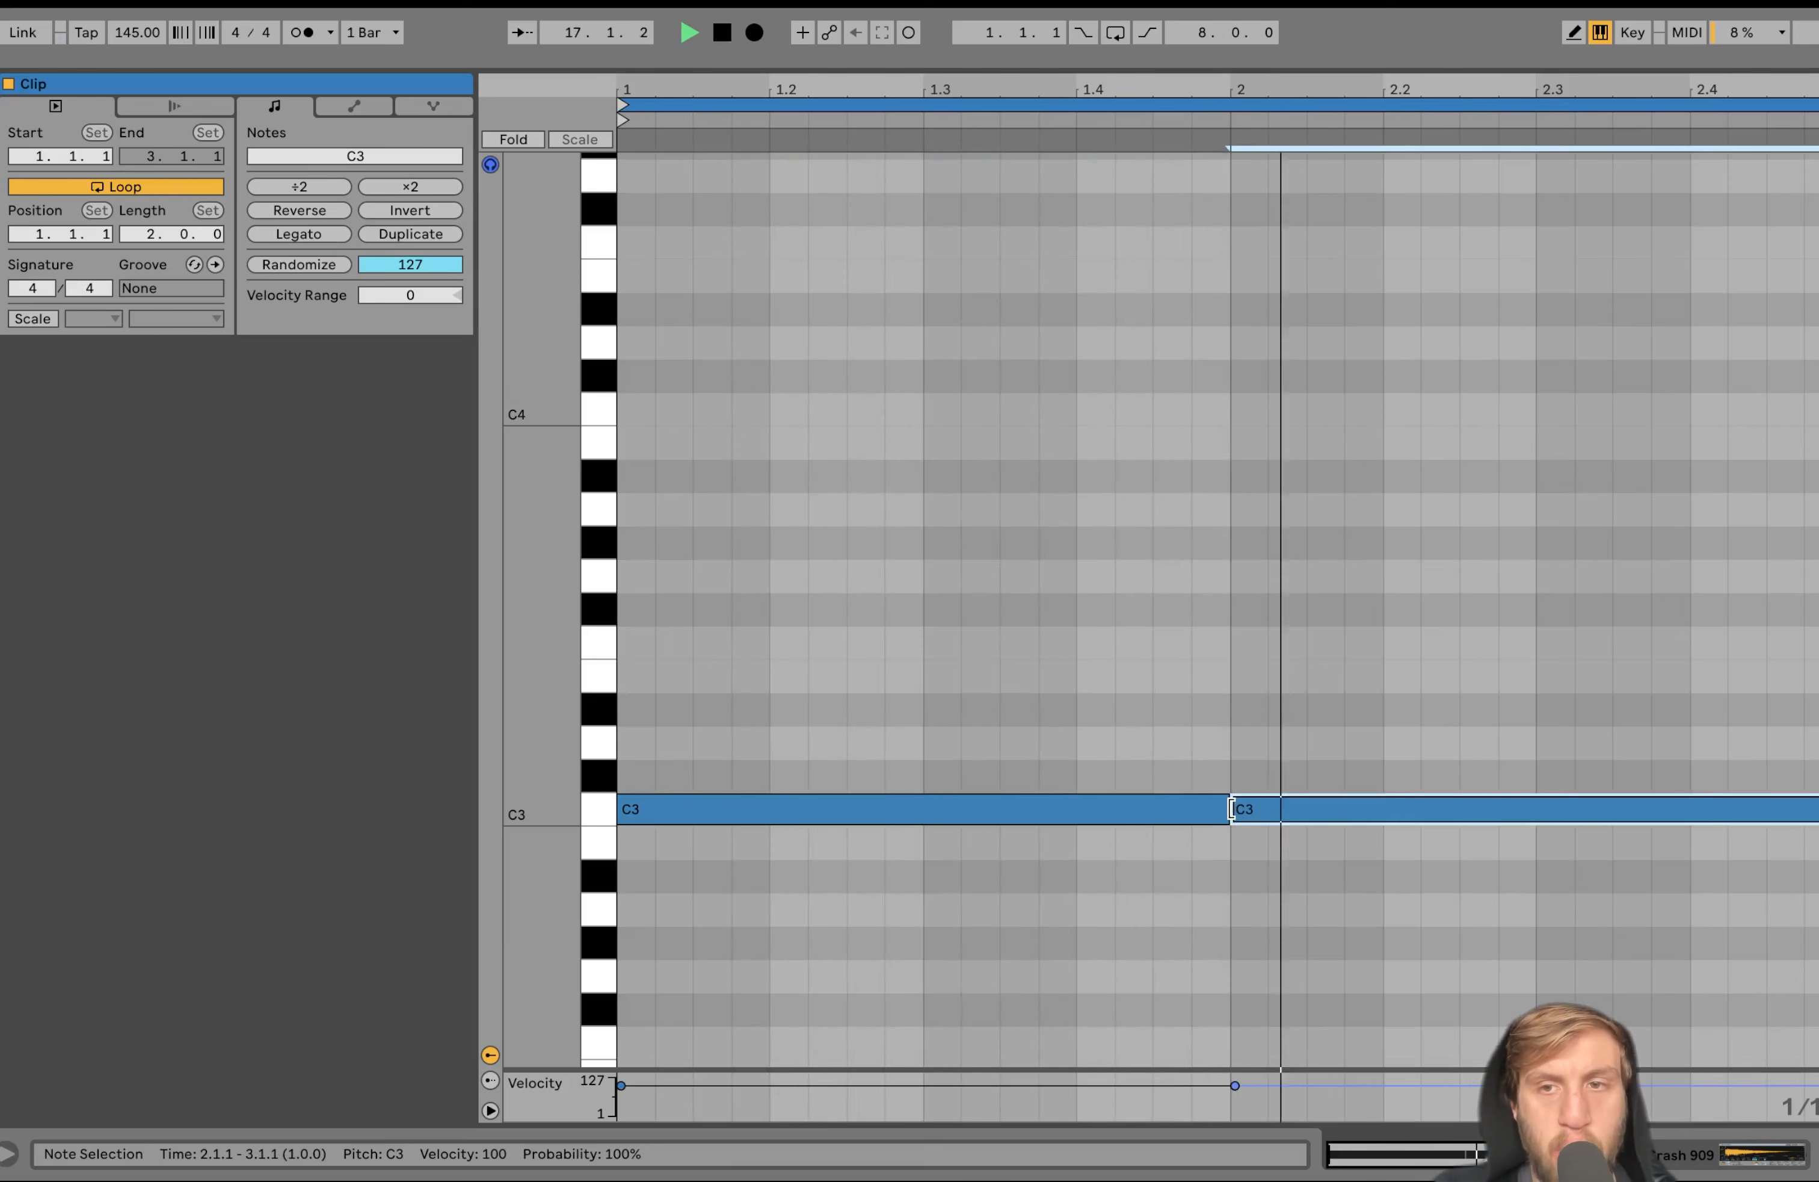
Add one-beat C3 crash notes at 1.3 and 1.4 in the clip and play it back
double_click(935, 766)
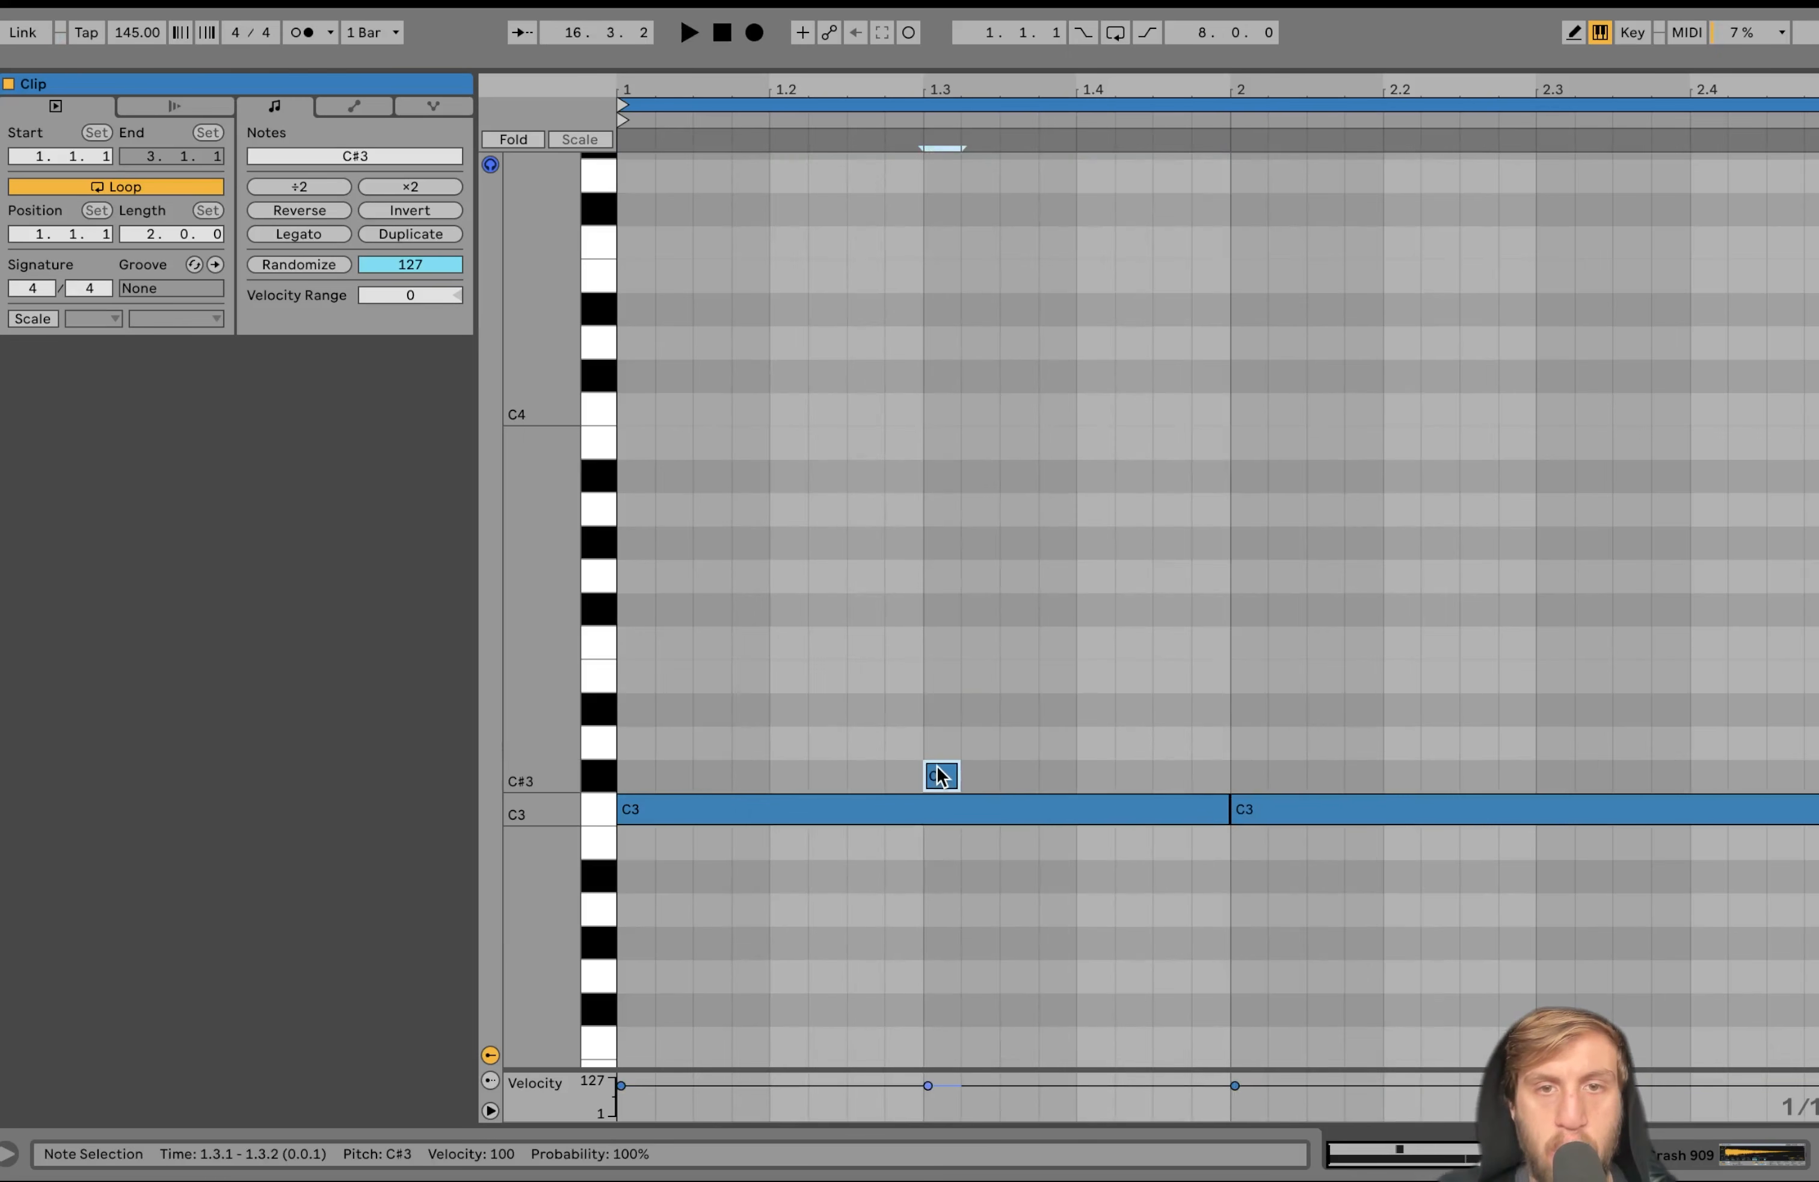
key("Down")
key("shift+Right")
key("shift+Right")
key("shift+Right")
key("ctrl+d")
key("space")
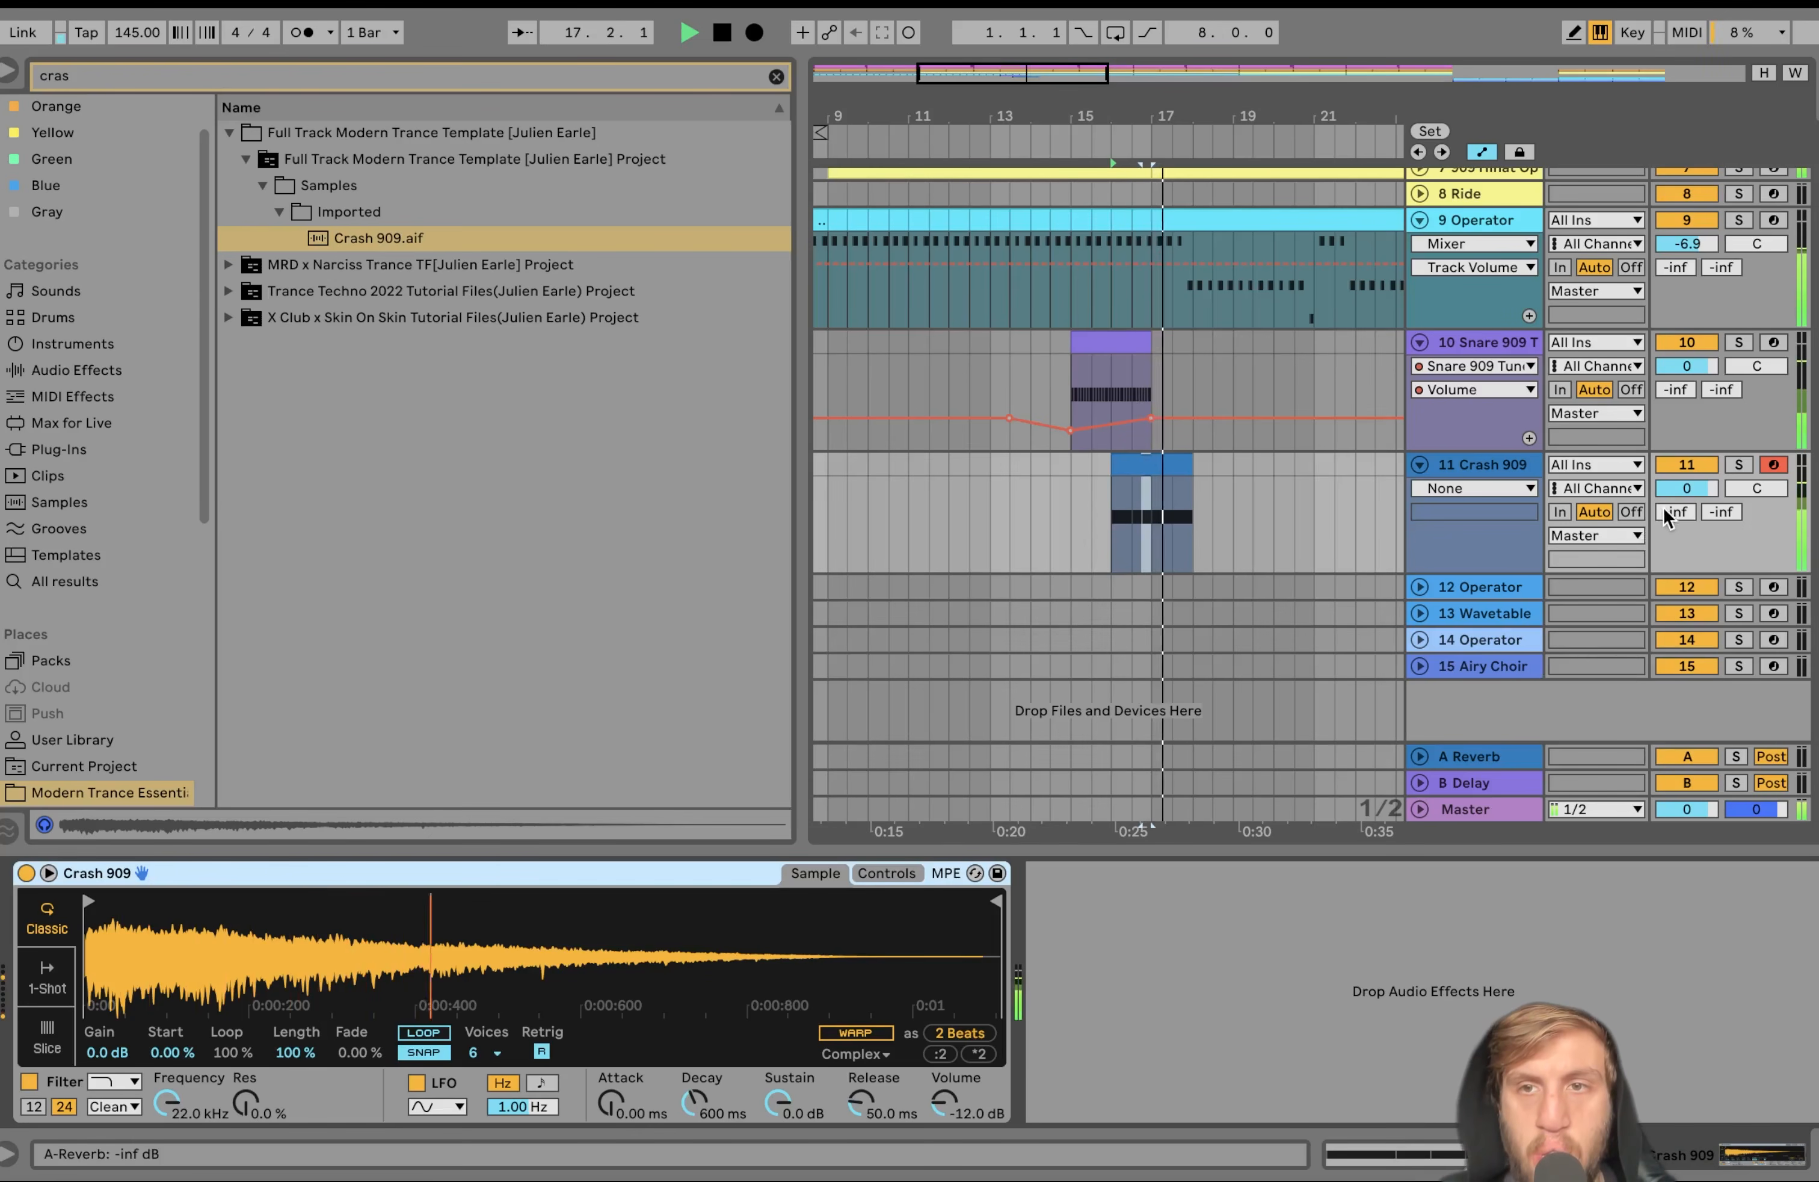
Lower the Crash 909 track volume to -2.0 dB and set the three first-bar crash notes to velocity 64, checking them in playback
left_click_drag(1687, 490, 1686, 499)
key("space")
double_click(1166, 456)
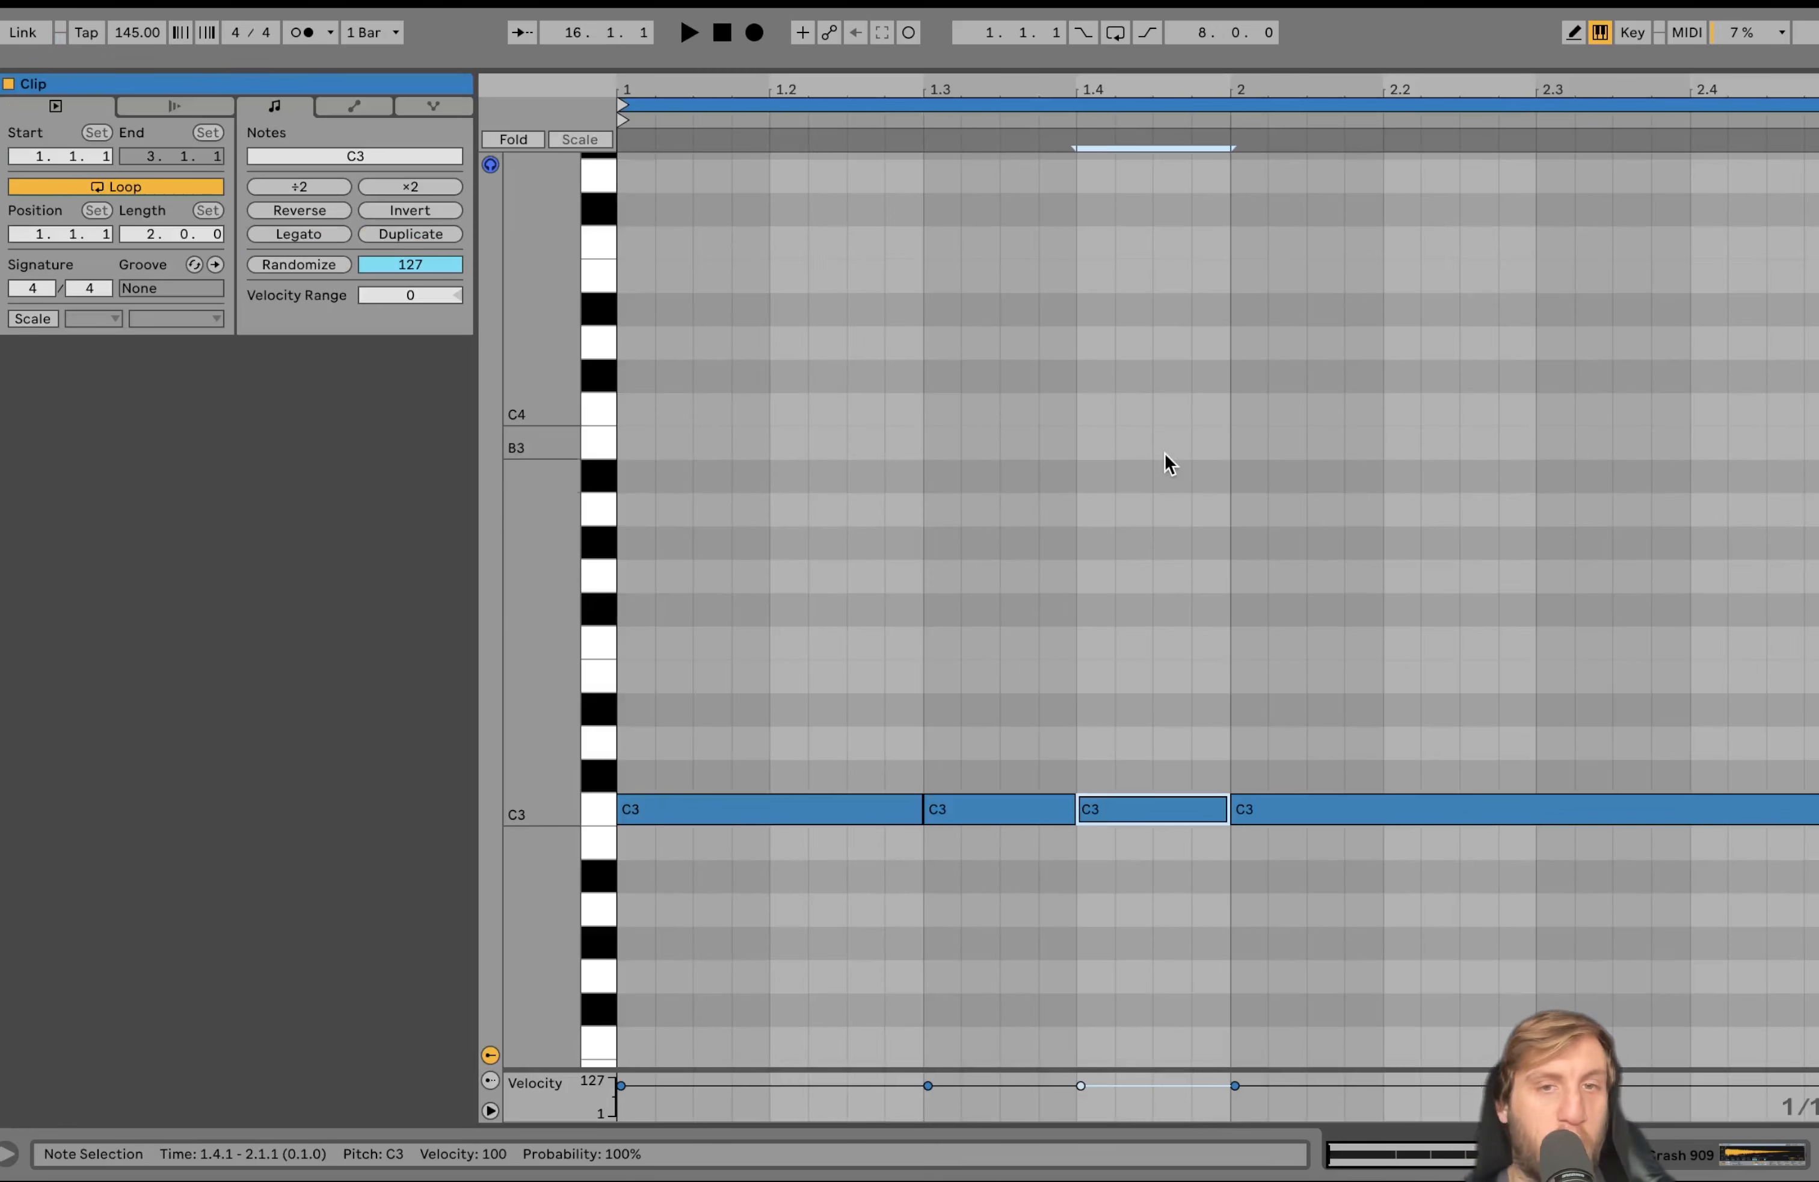
left_click_drag(800, 694, 1189, 916)
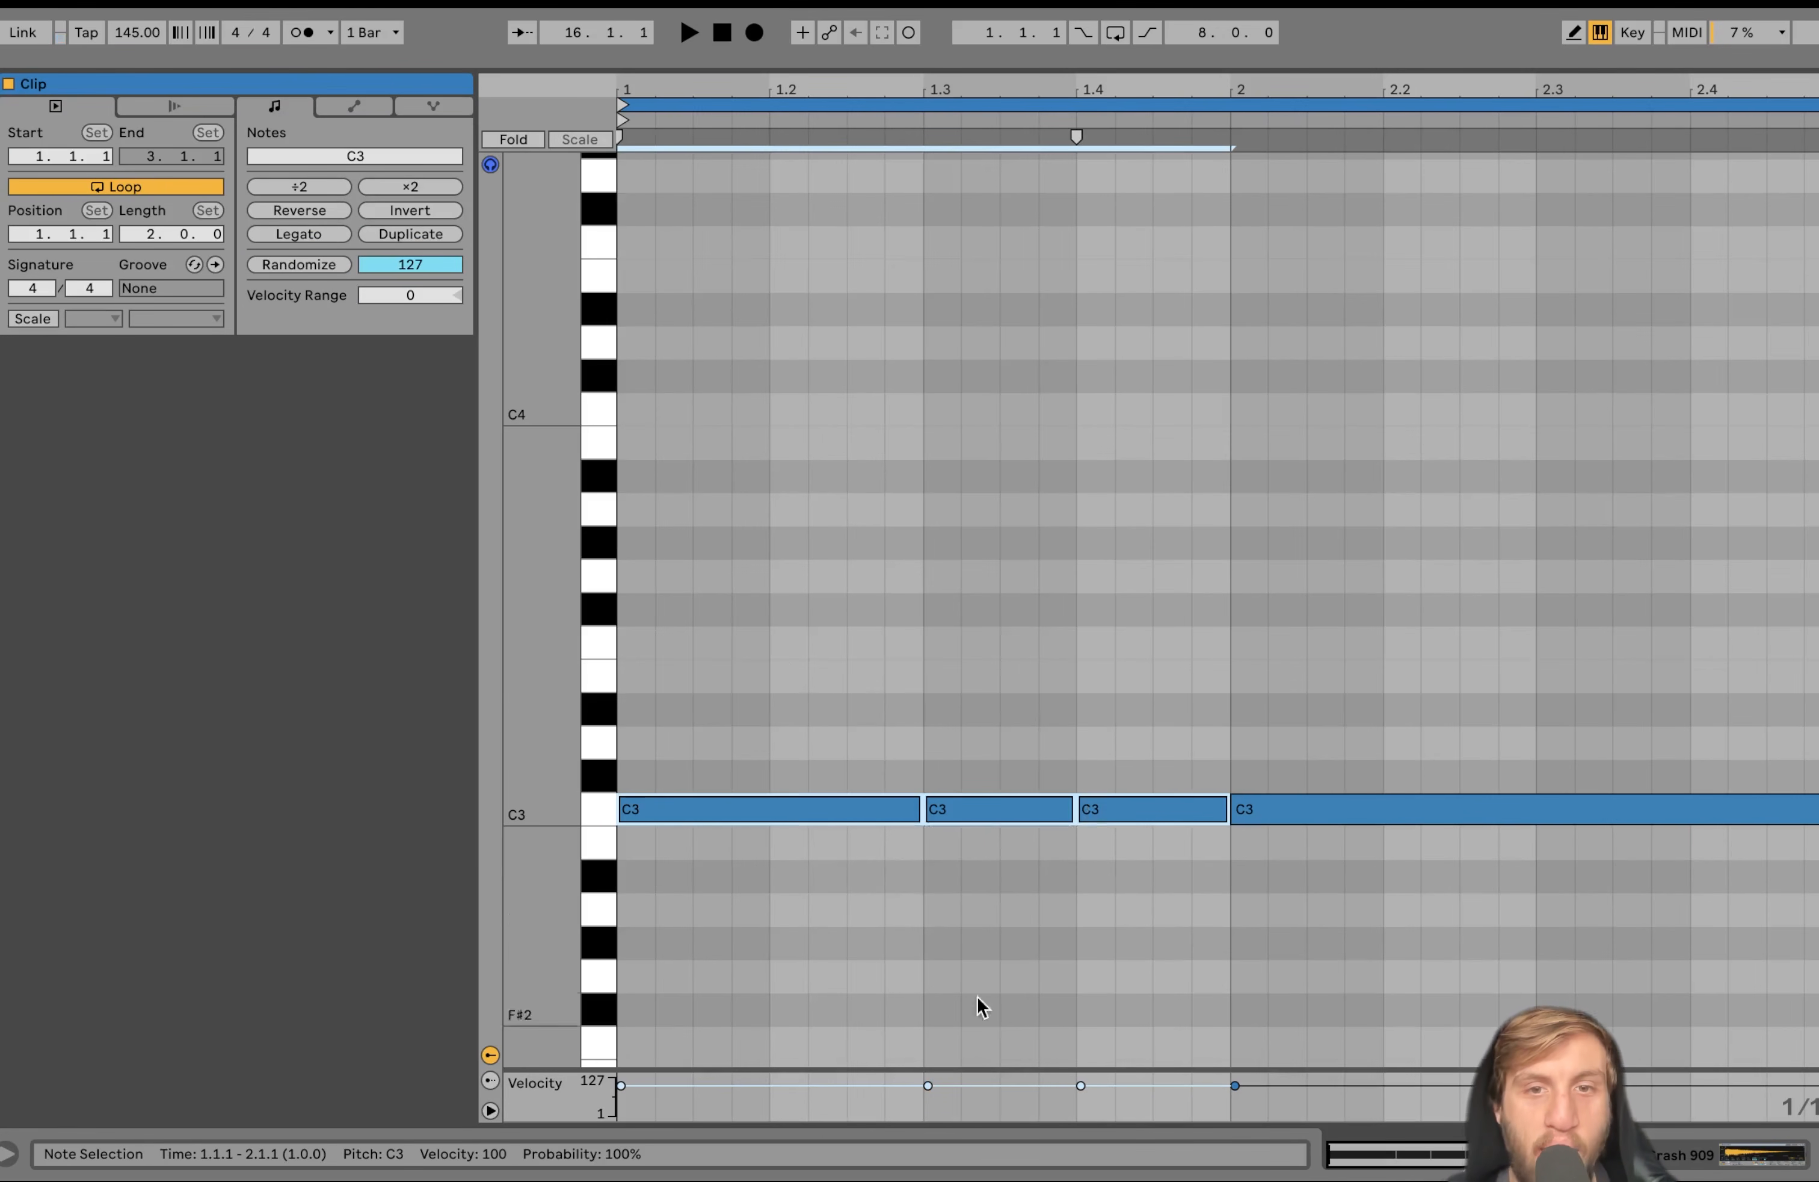
left_click_drag(1082, 1068, 1081, 1101)
key("space")
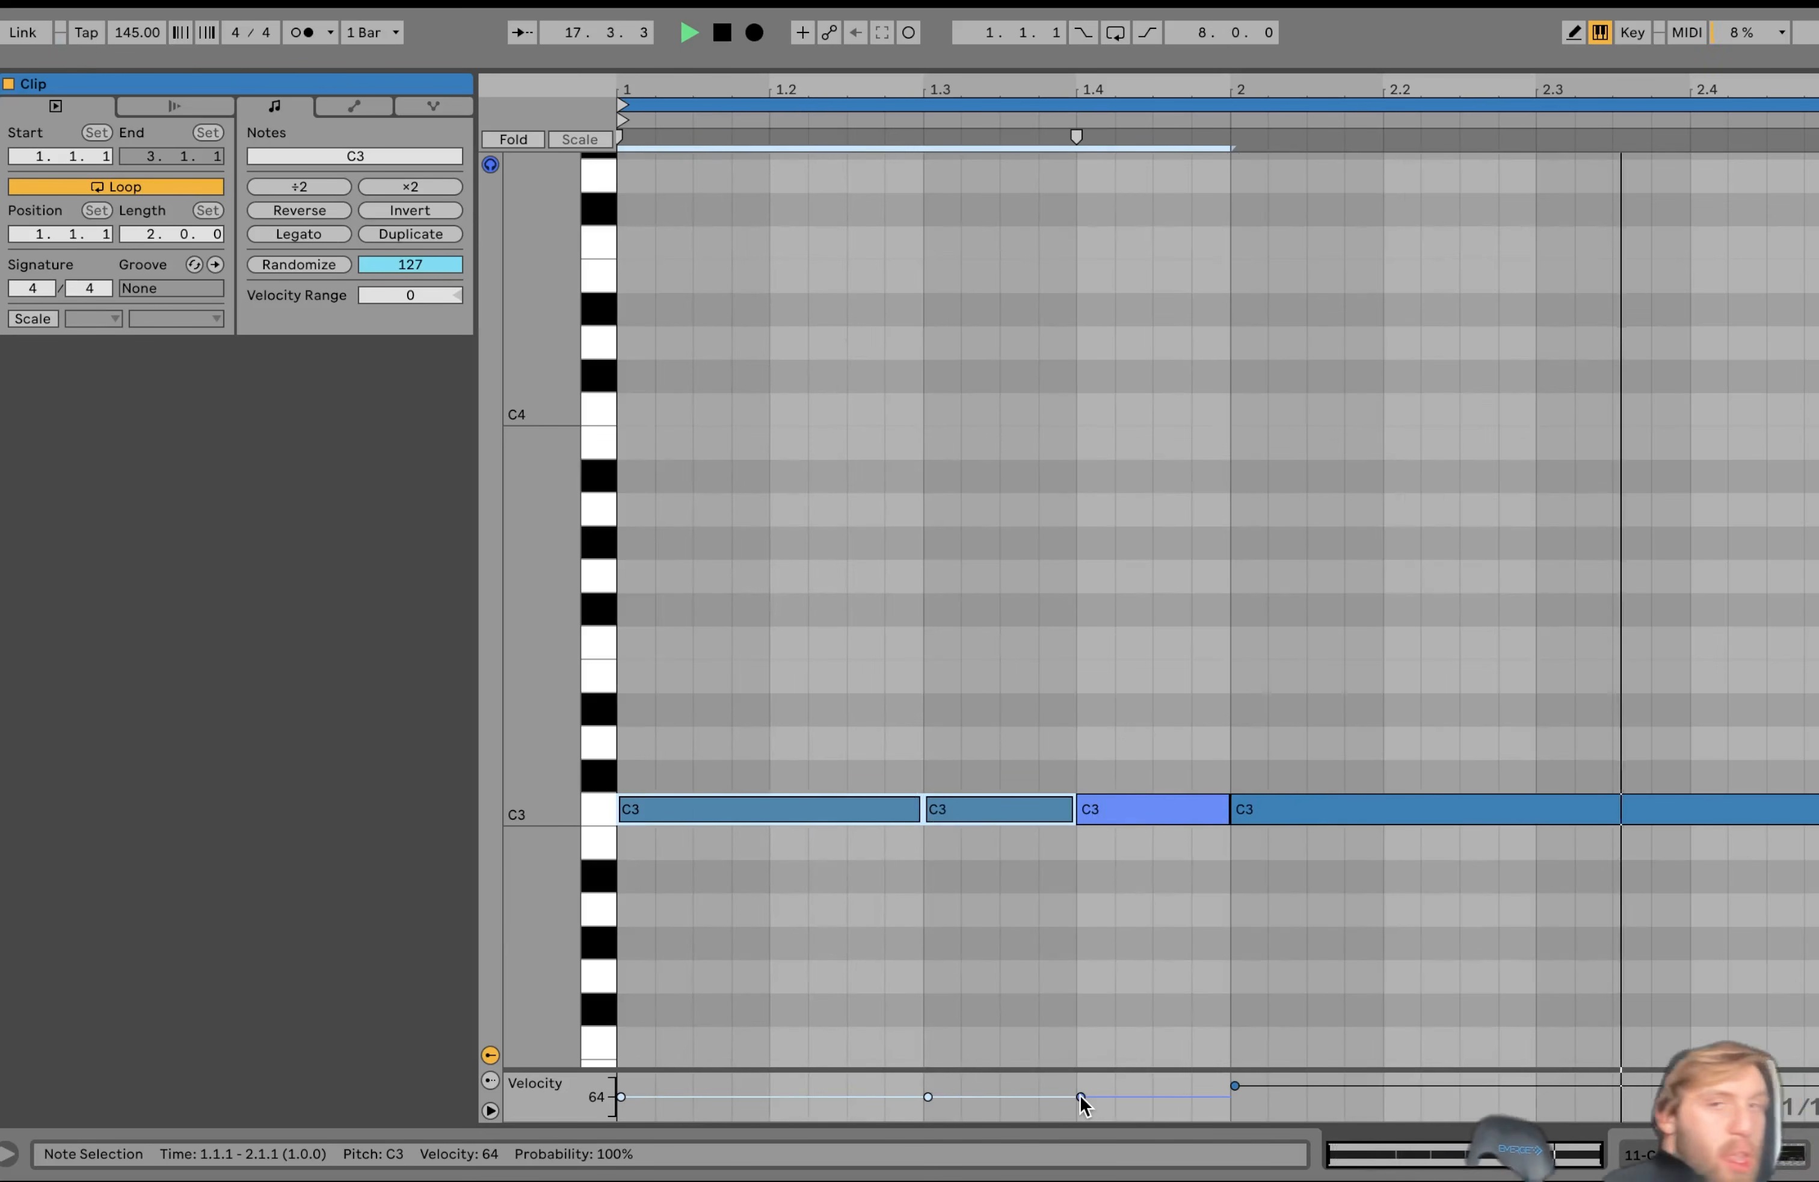
key("space")
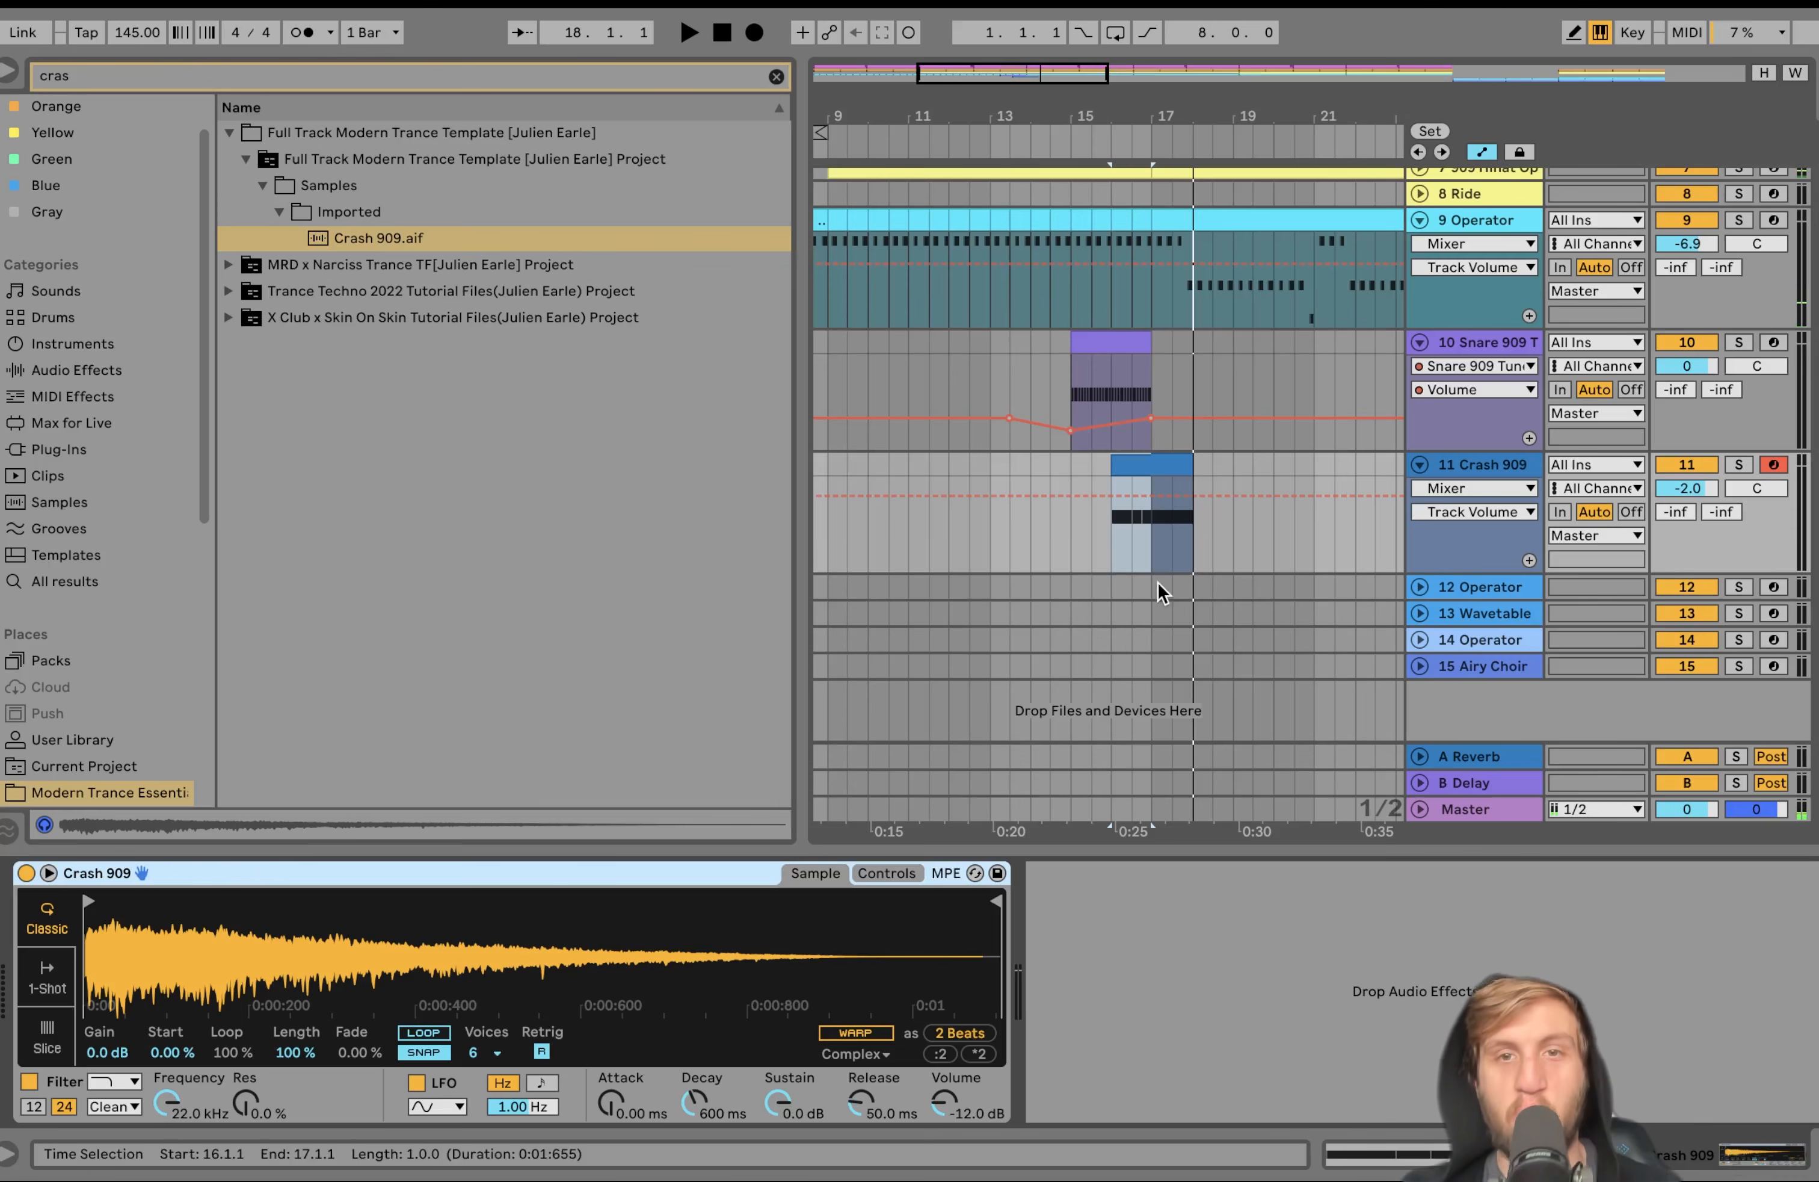
Duplicate the section from bar 13 to bar 29 of the Crash 909 track so its crash clip repeats at bar 32
scroll(1158, 583, "down", 5)
left_click(996, 456)
scroll(990, 456, "down", 3)
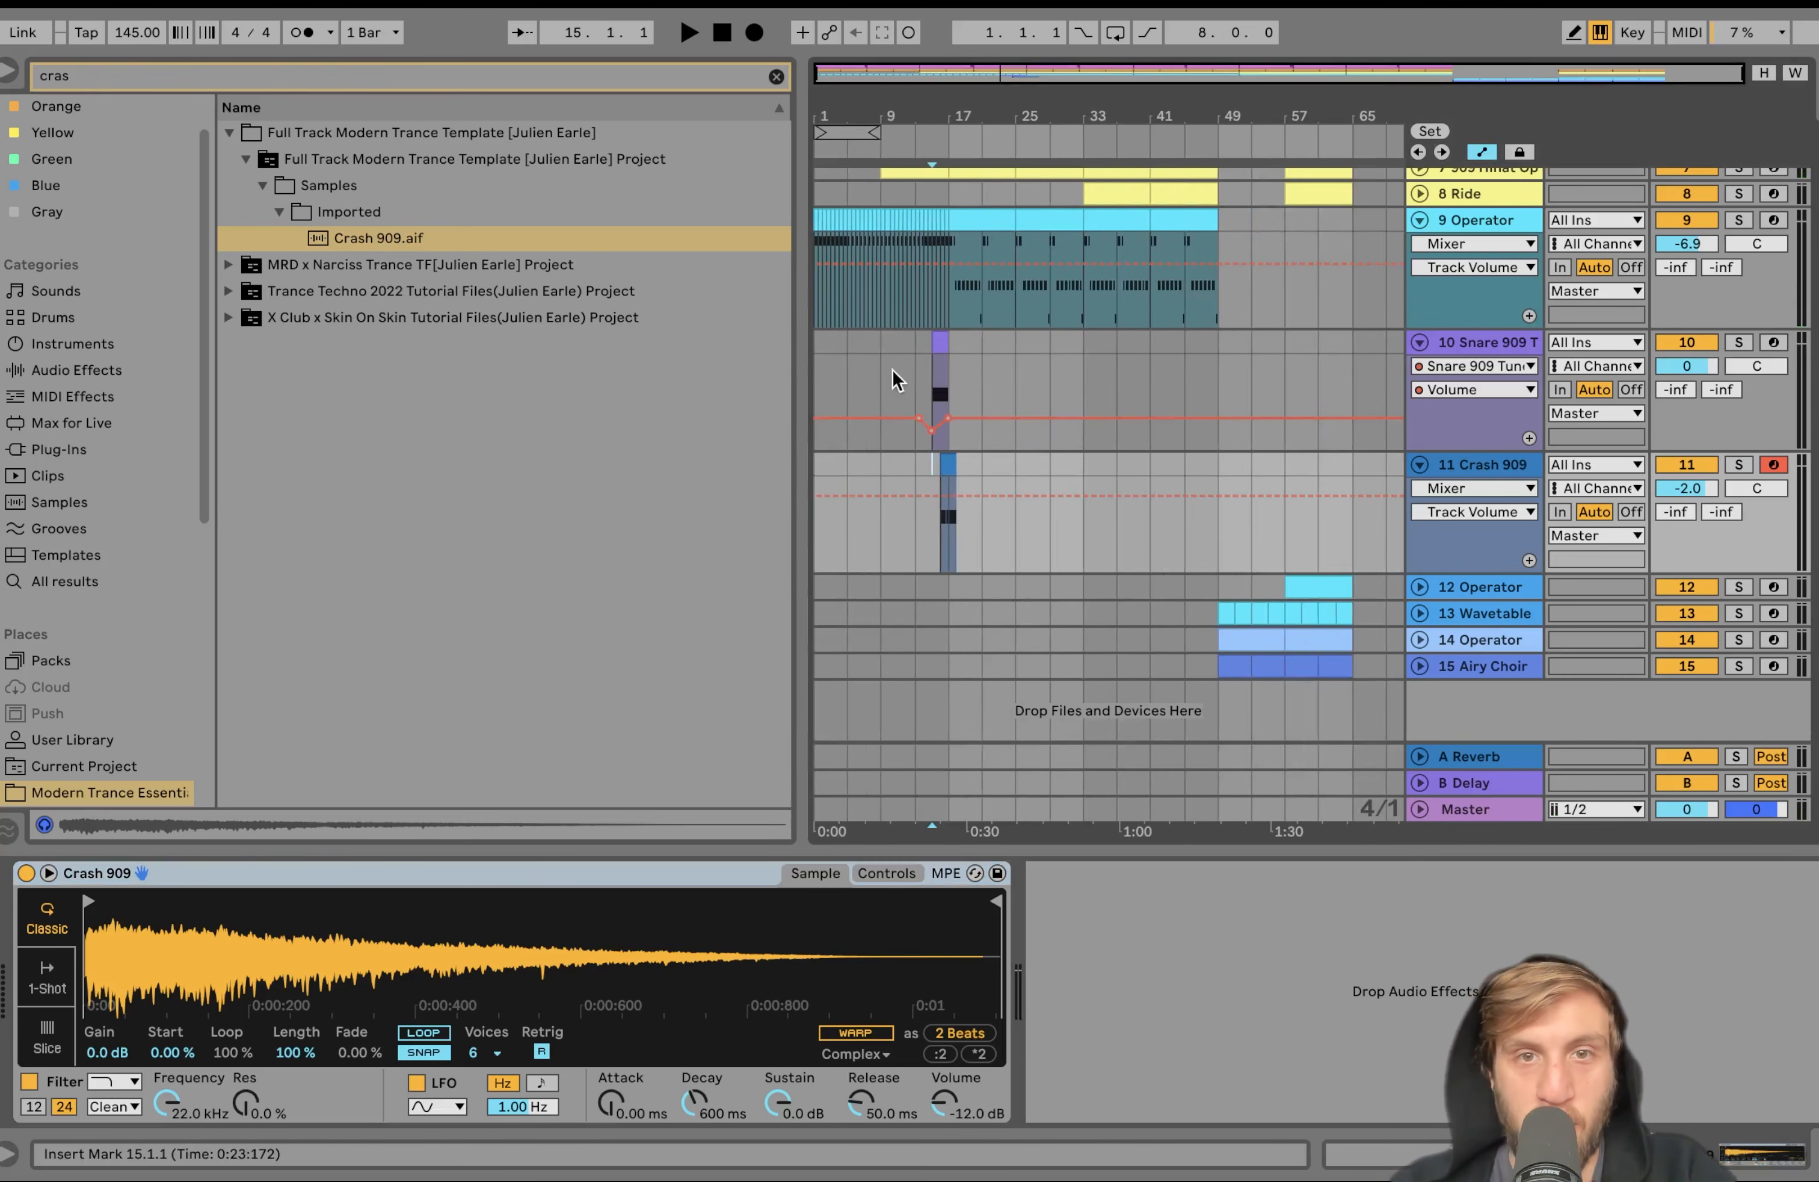
left_click_drag(912, 465, 1023, 466)
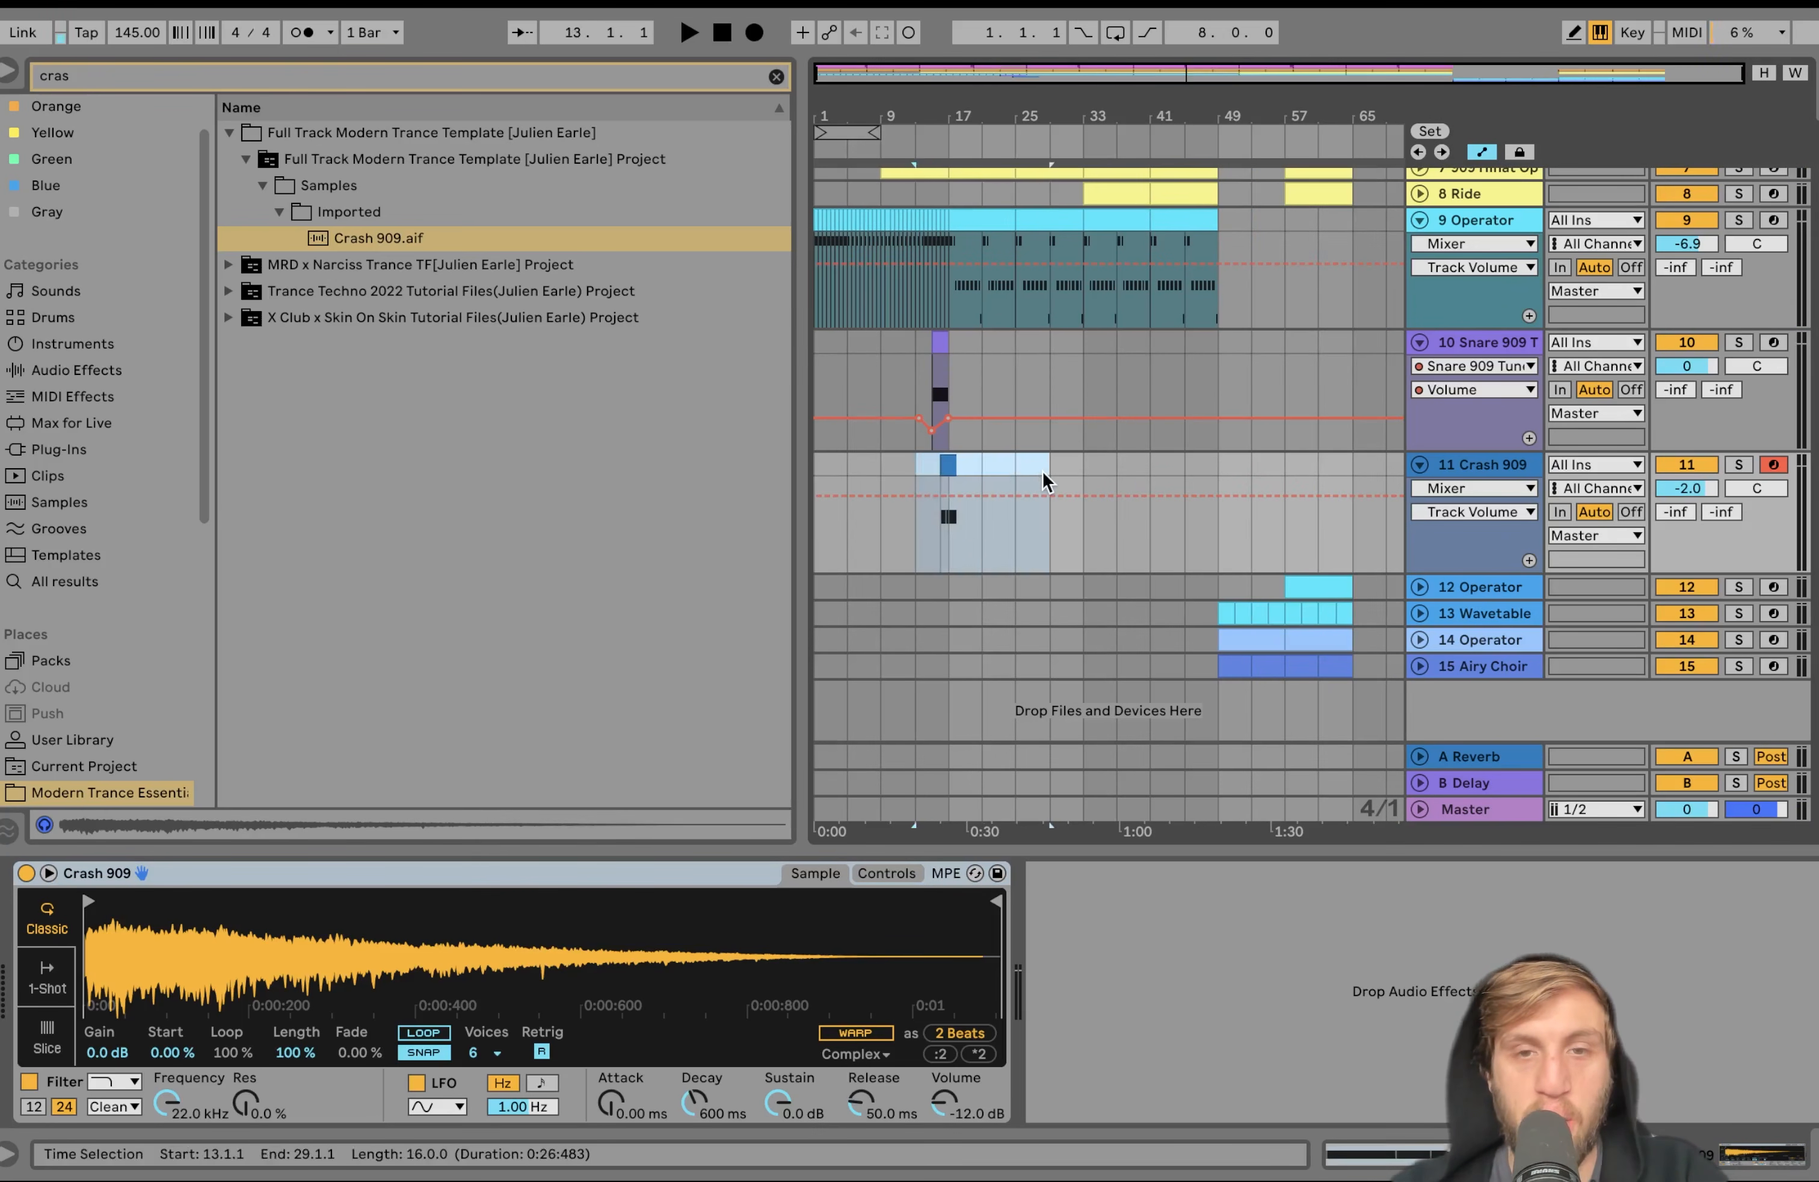
key("super+d")
Delete the first C3 note, at 1.1, from the duplicated crash clip at bar 32
double_click(1084, 462)
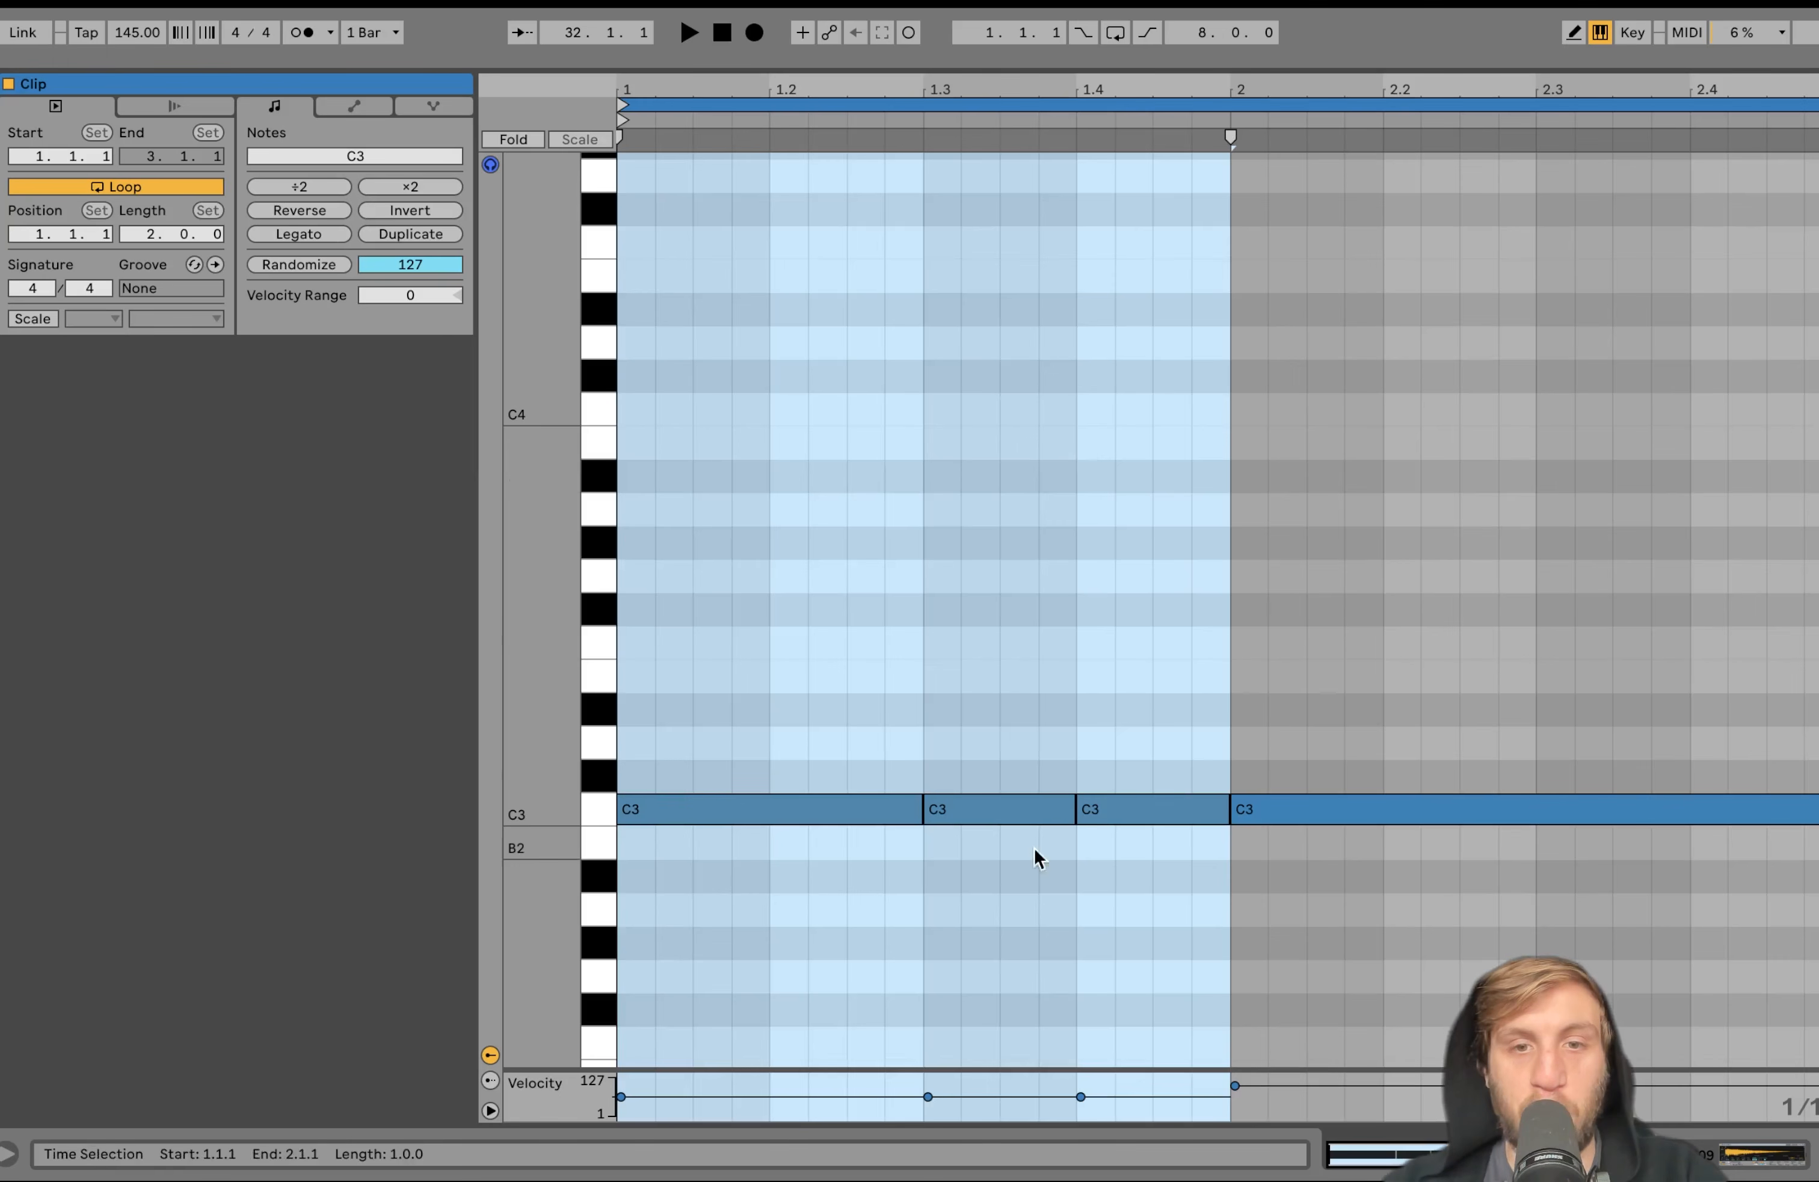
left_click_drag(868, 735, 818, 861)
key("Delete")
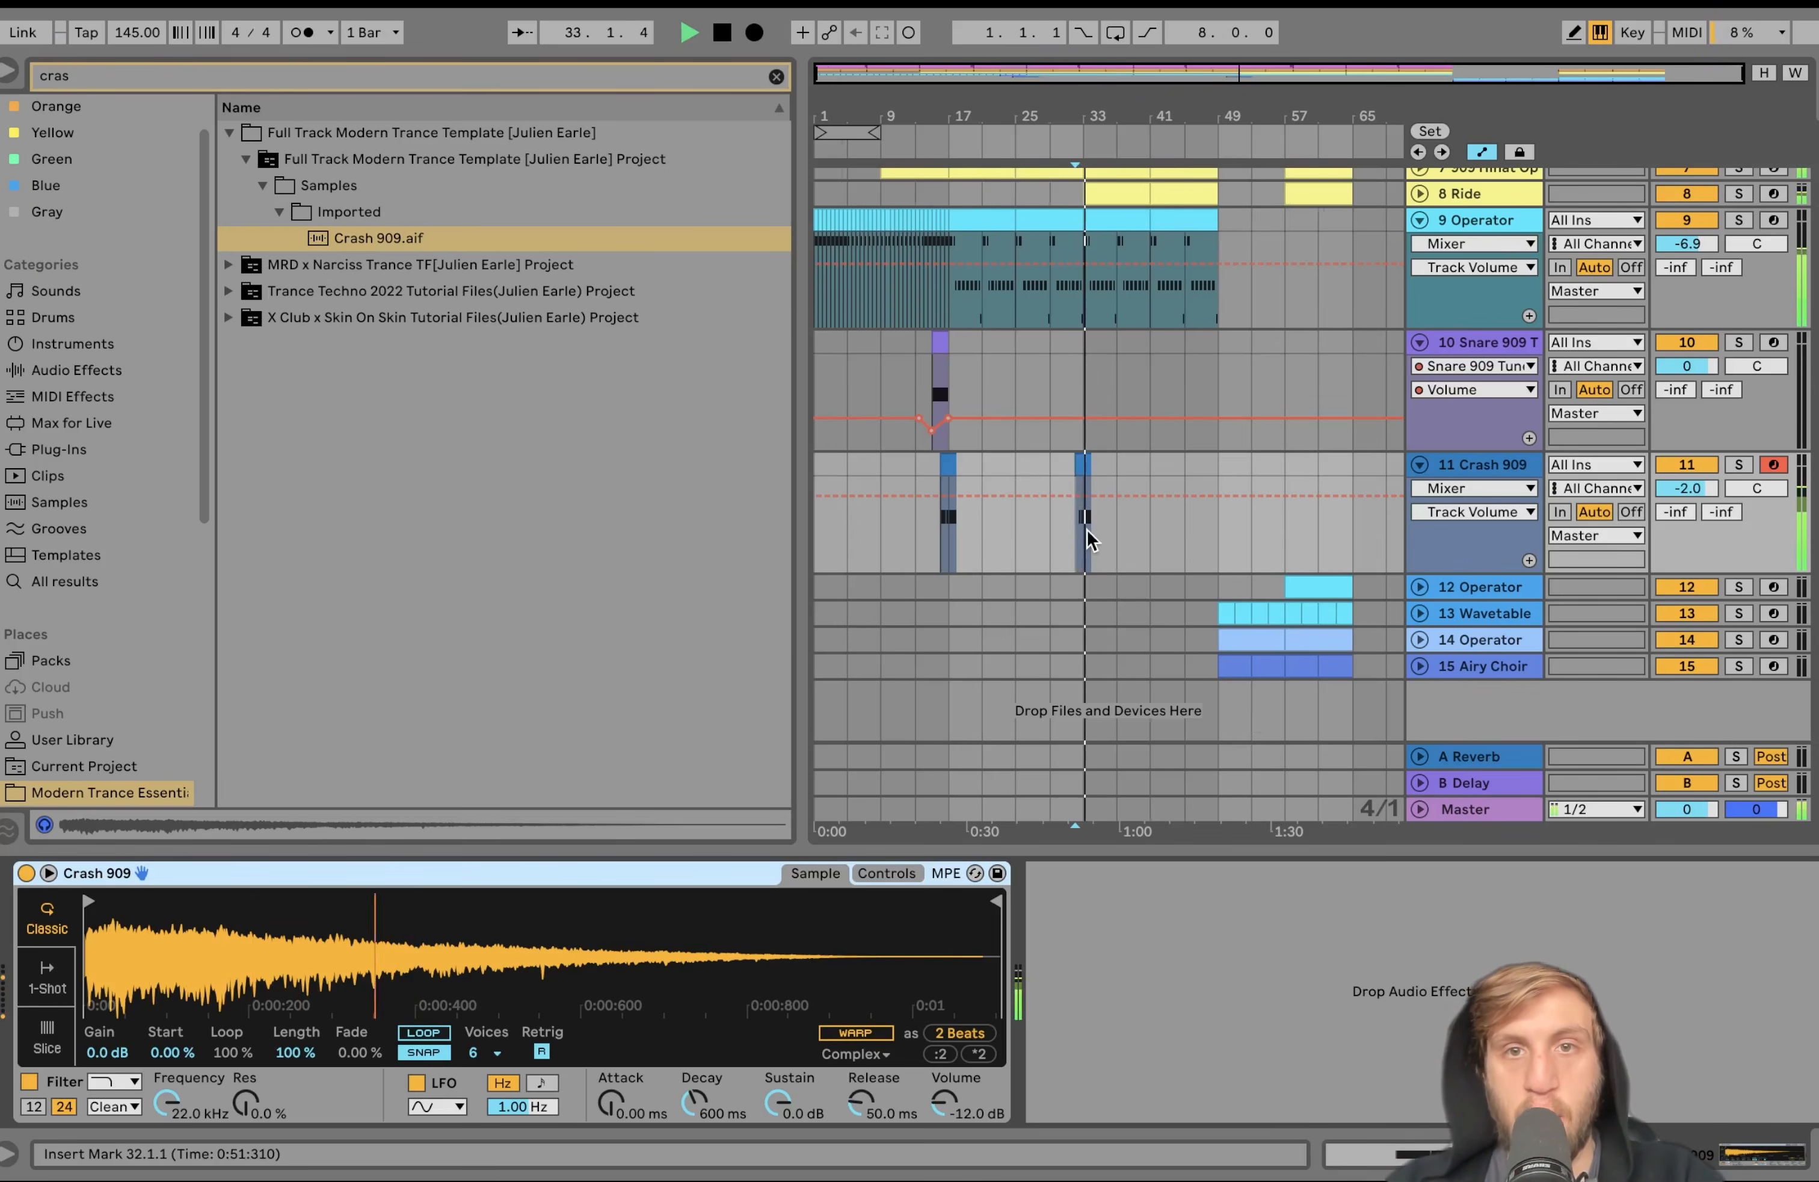
Remove the minimal kick from bar 32 up to bar 33 and play back the transition
scroll(1088, 530, "up", 10)
scroll(1088, 530, "up", 3)
key("space")
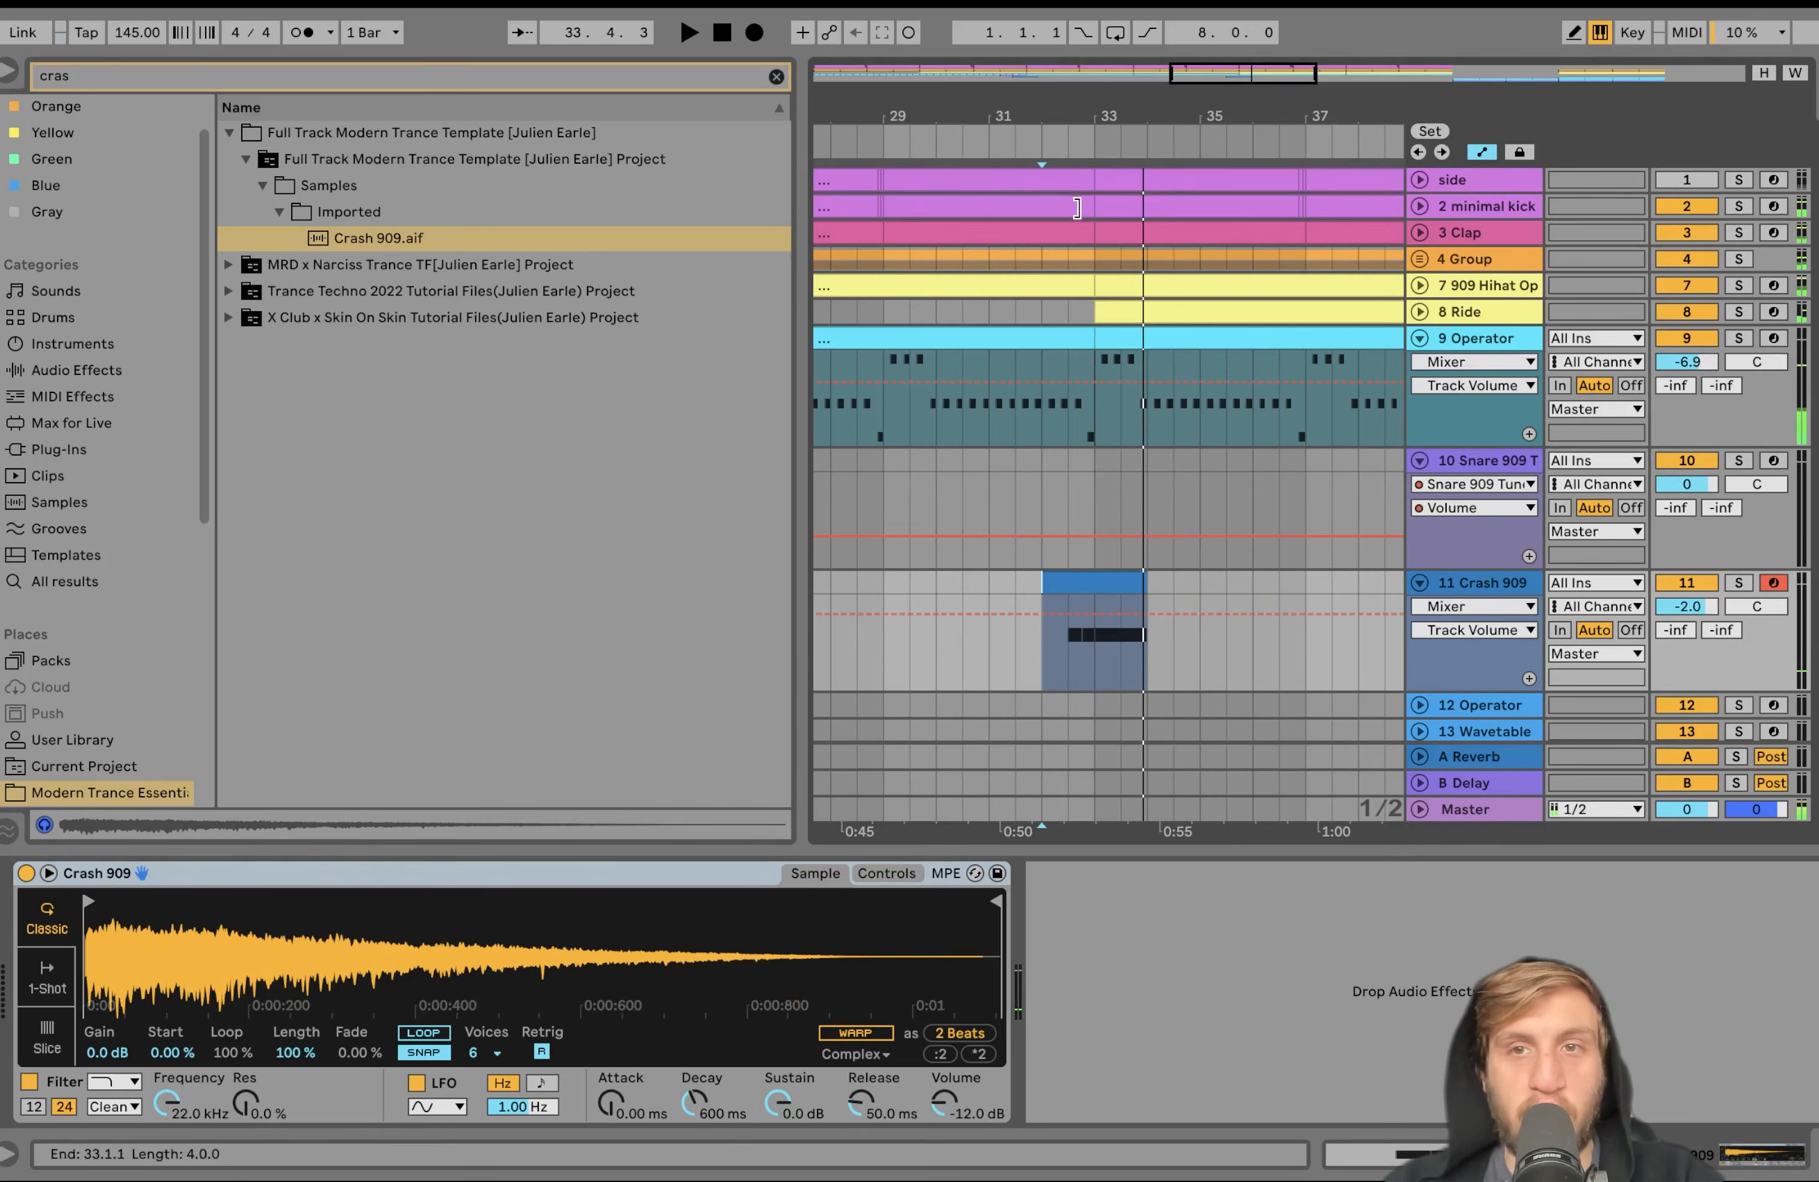
left_click(1052, 206)
key("space")
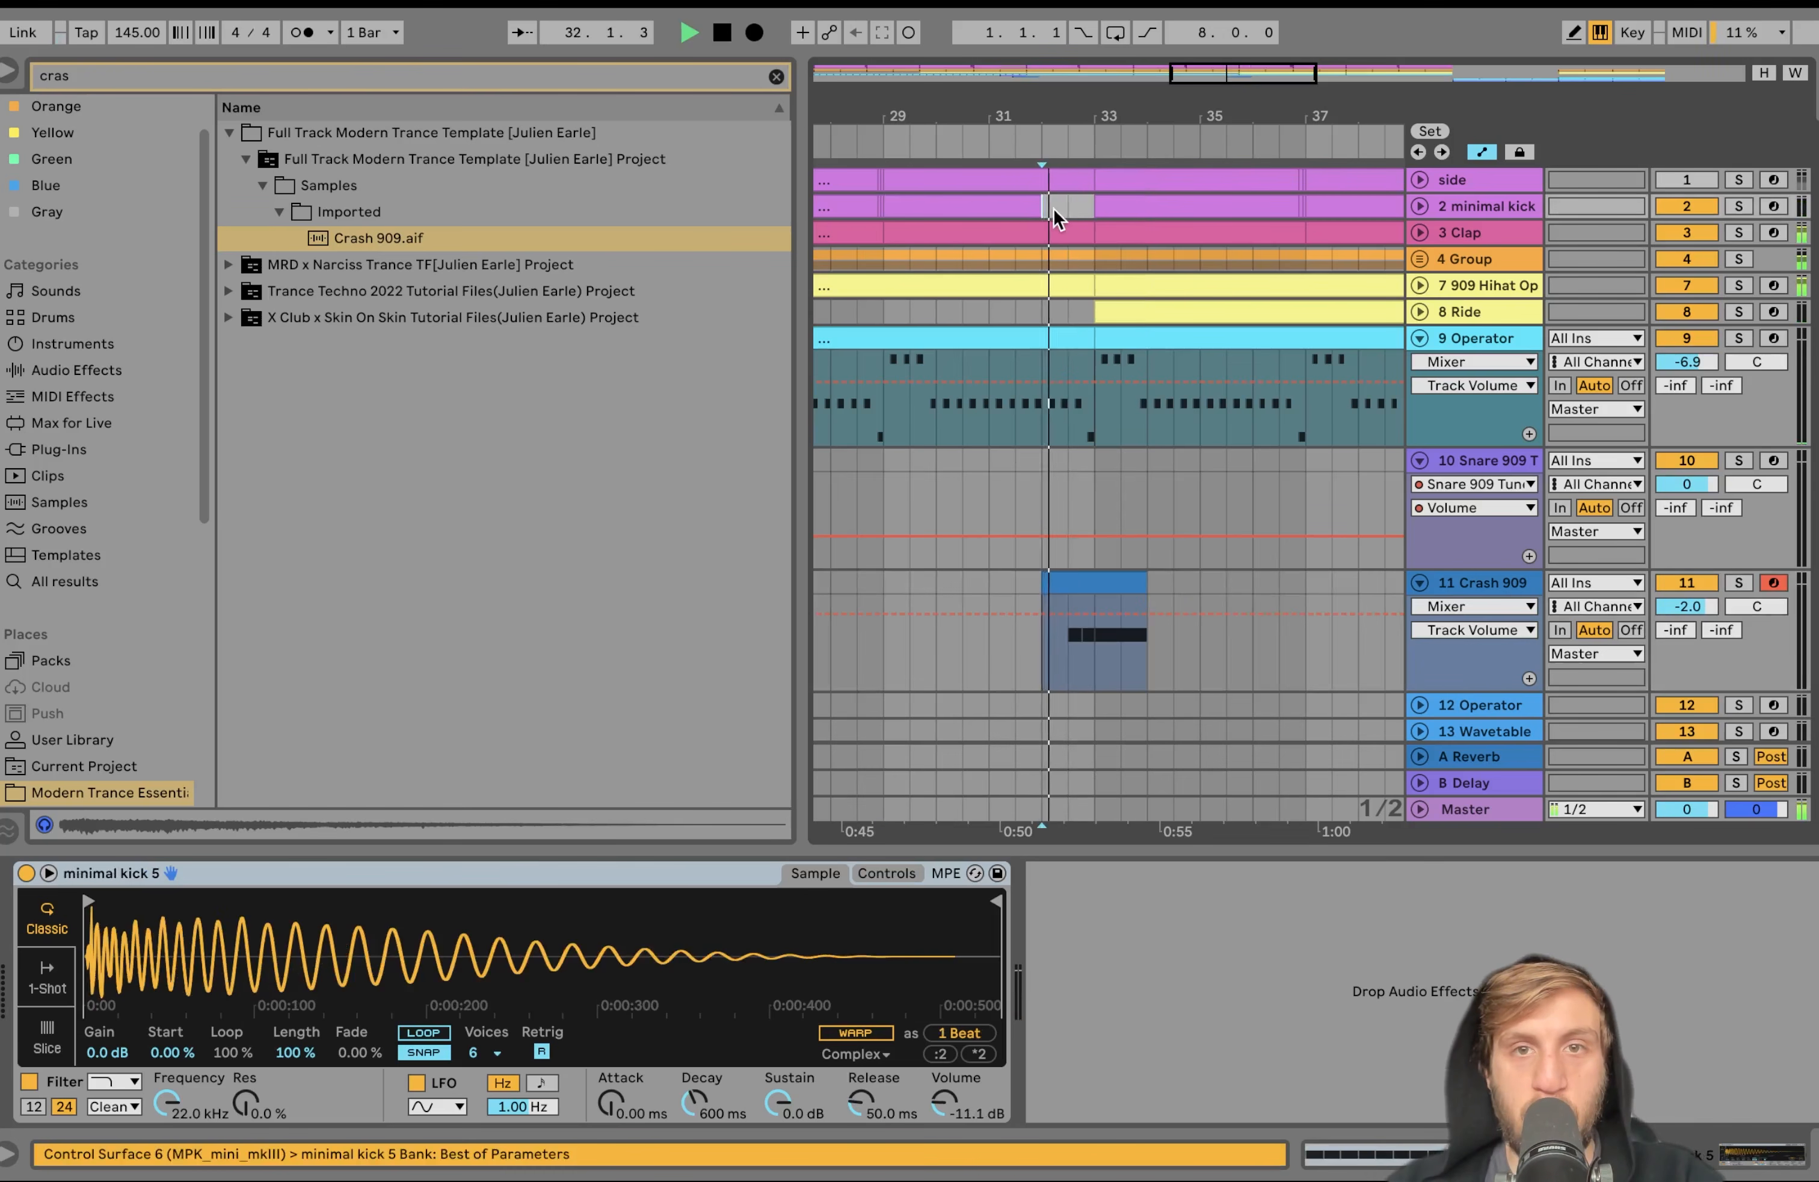
Remove the minimal kick for the last half bar before bar 41, from 40.3 up to bar 41
scroll(1053, 206, "down", 5)
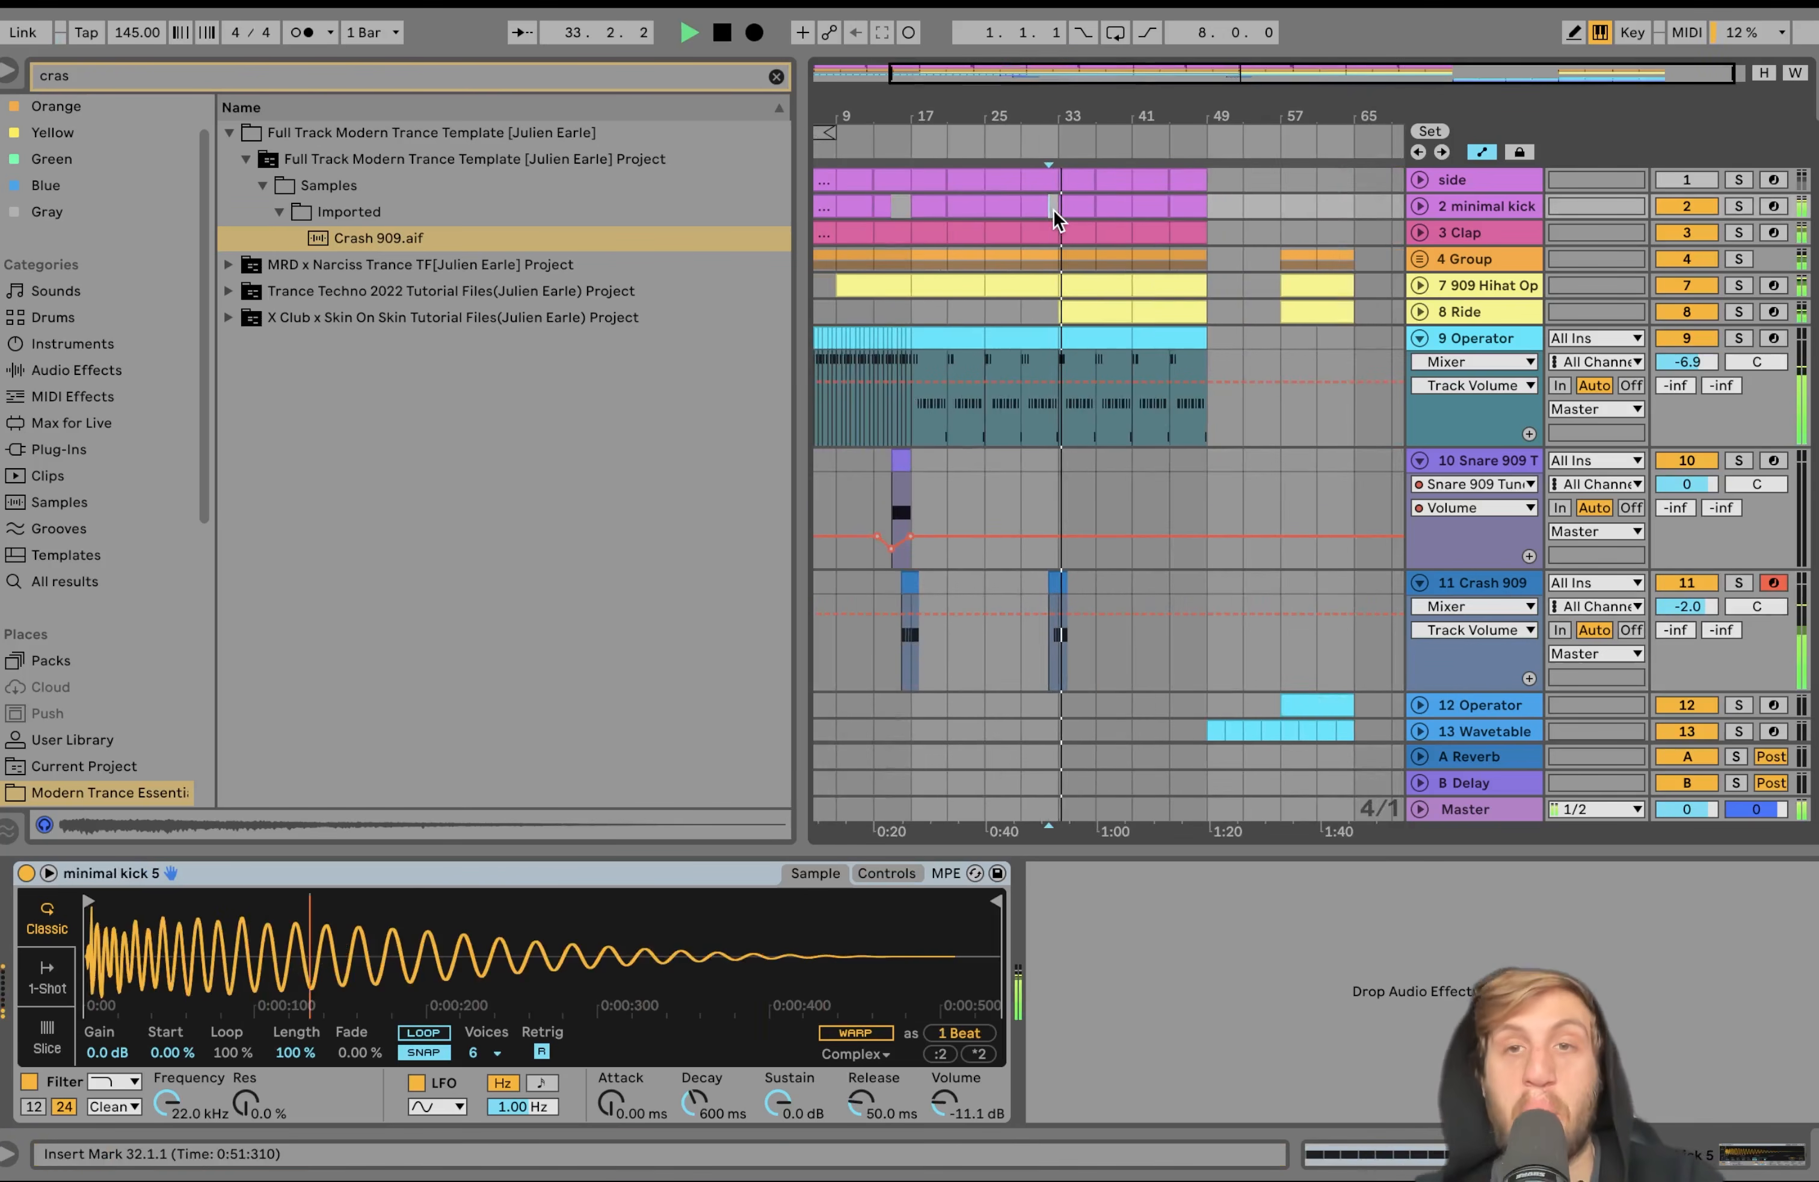
scroll(1053, 210, "down", 2)
key("space")
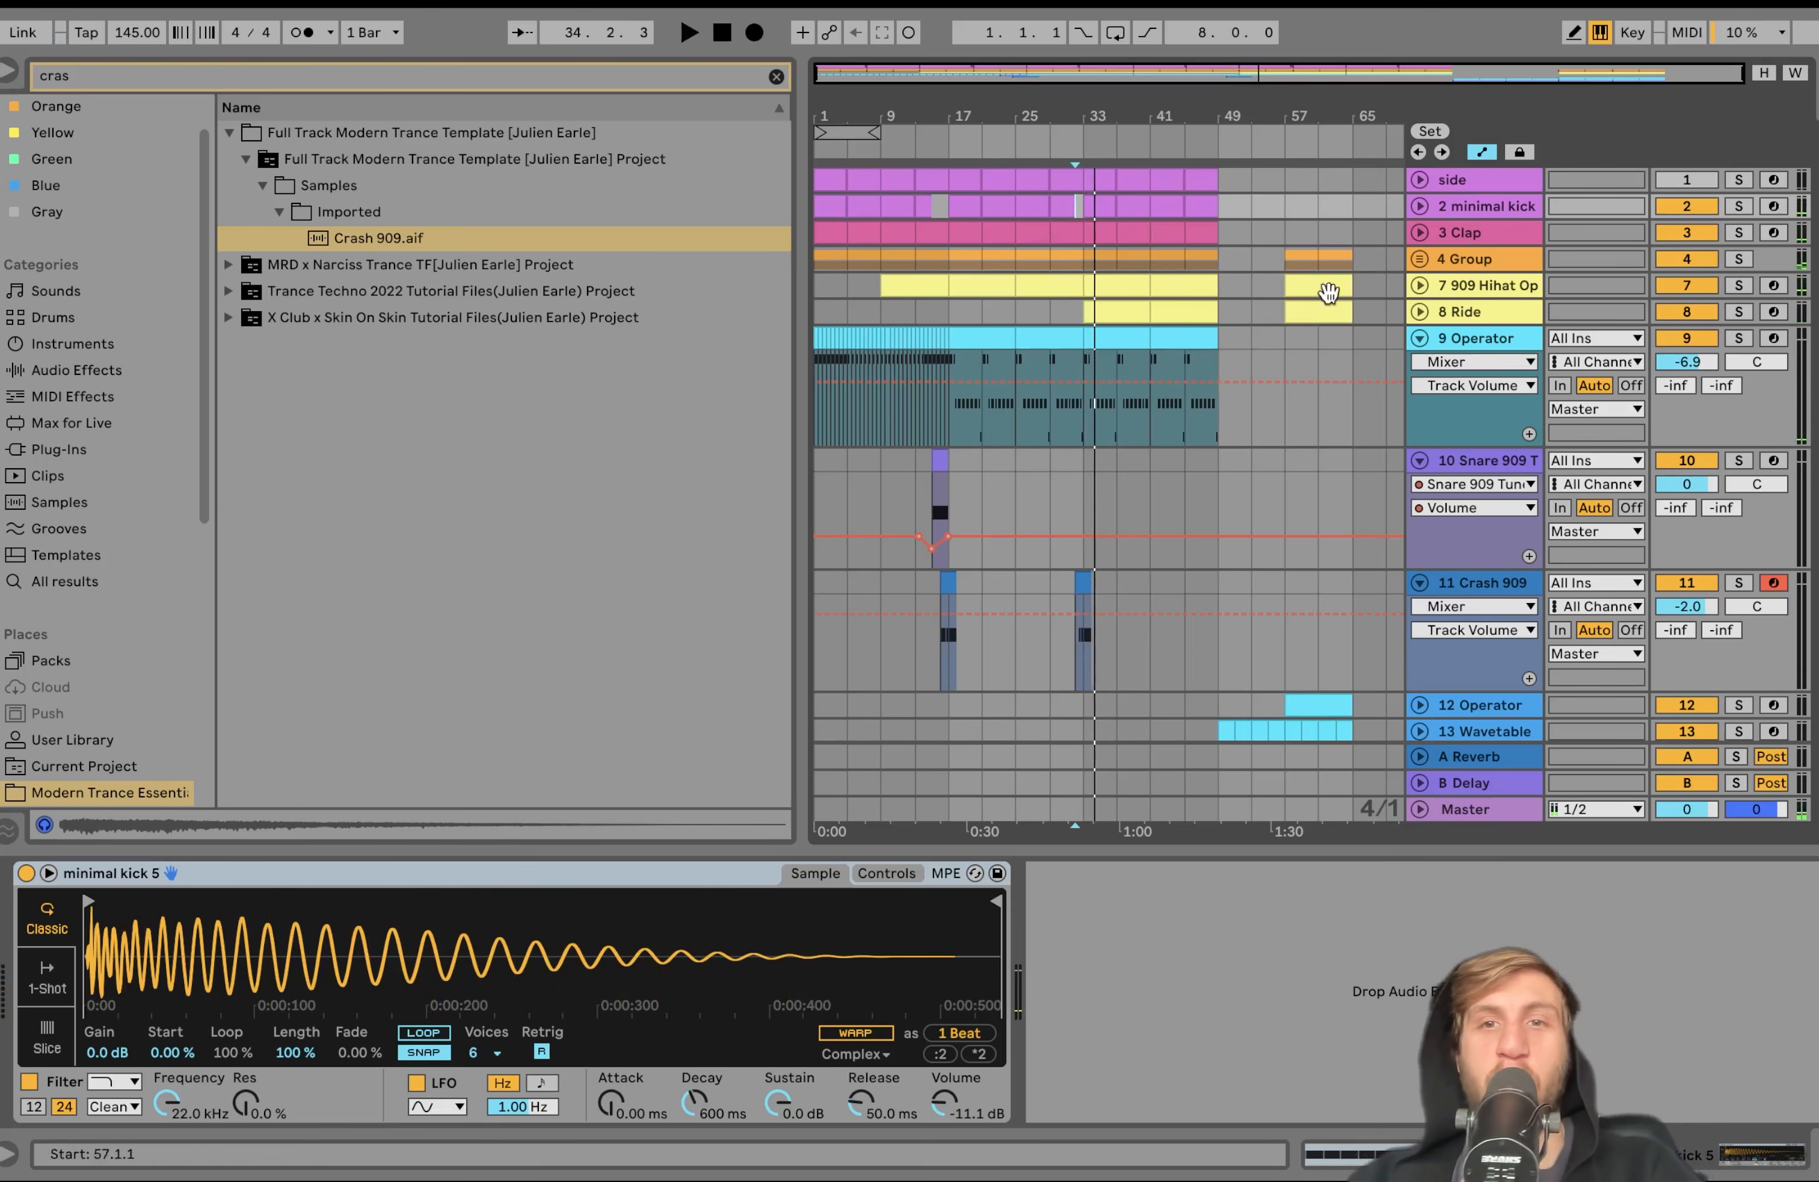
left_click(1236, 345)
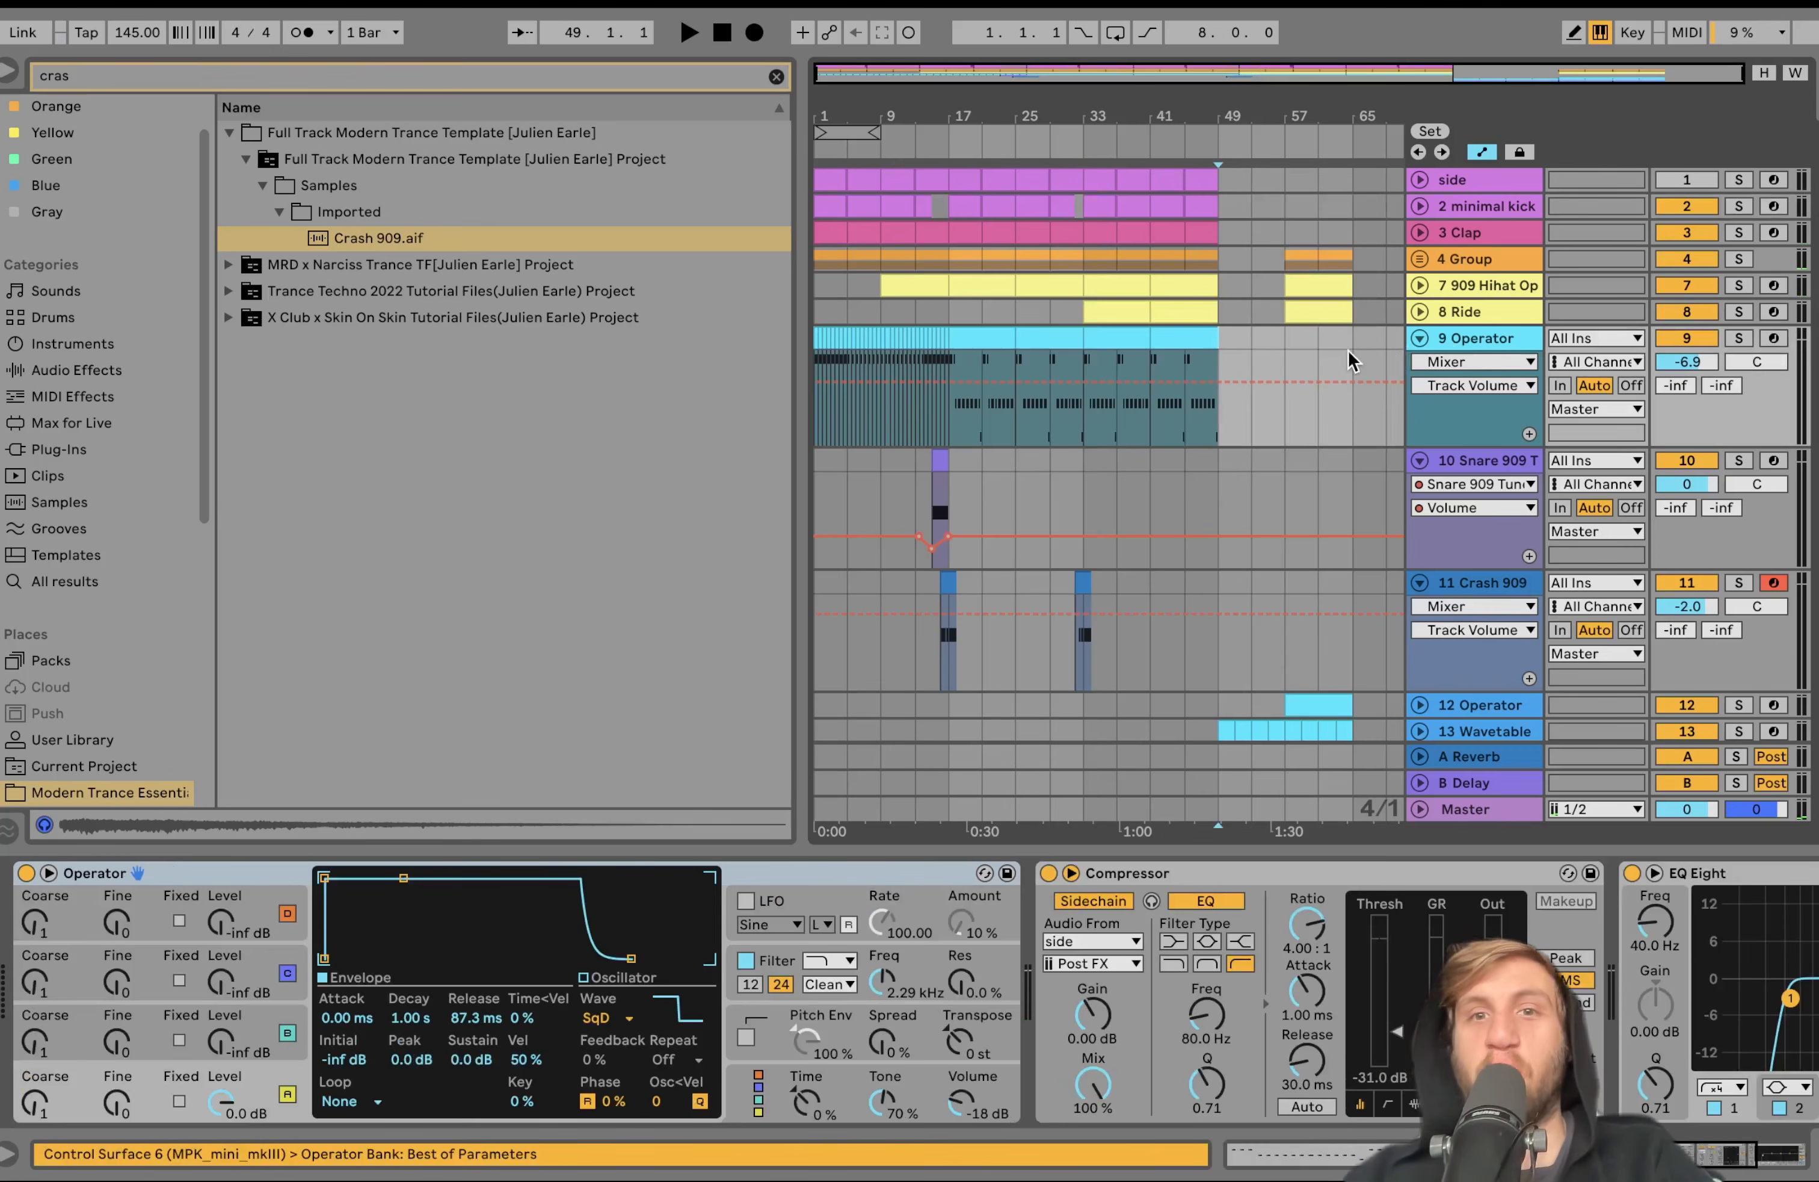
scroll(1117, 357, "up", 5)
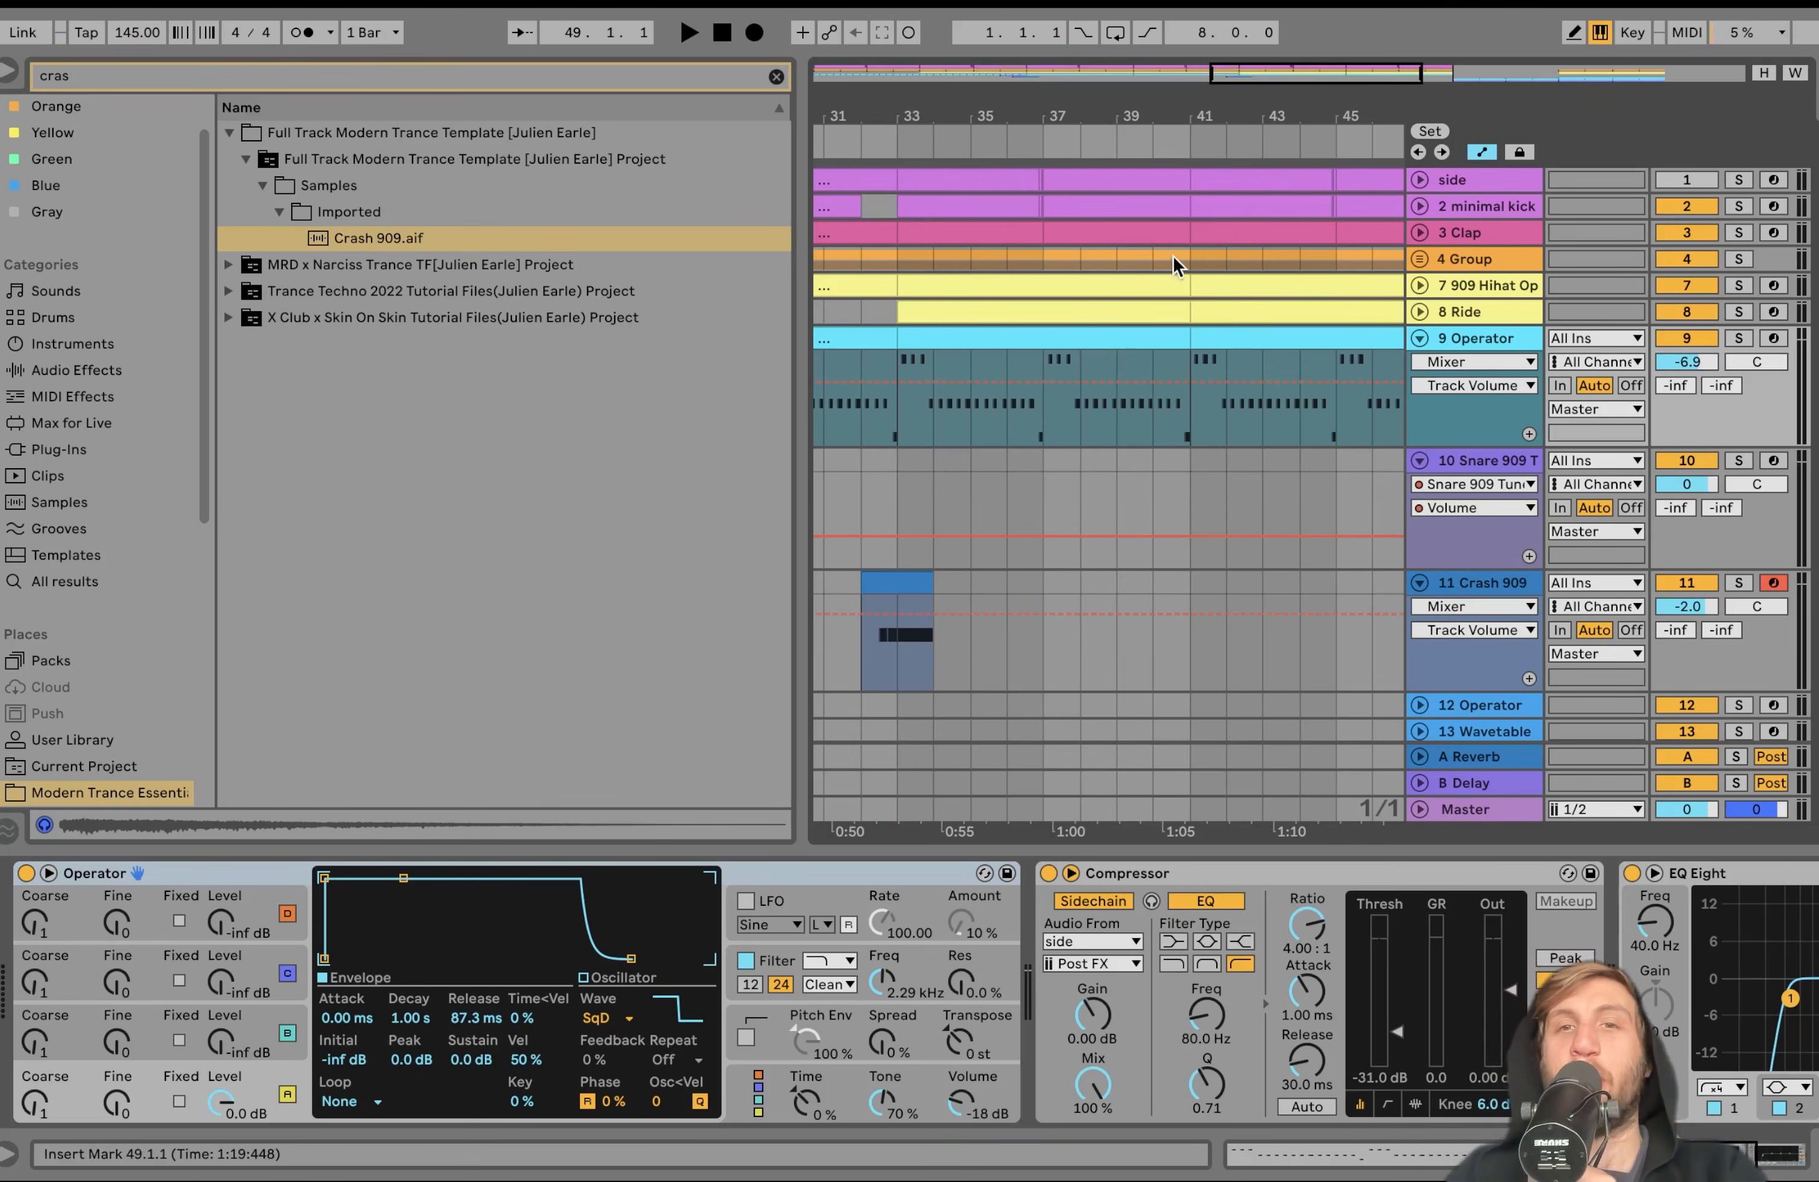
scroll(1155, 198, "up", 2)
scroll(1155, 197, "down", 5)
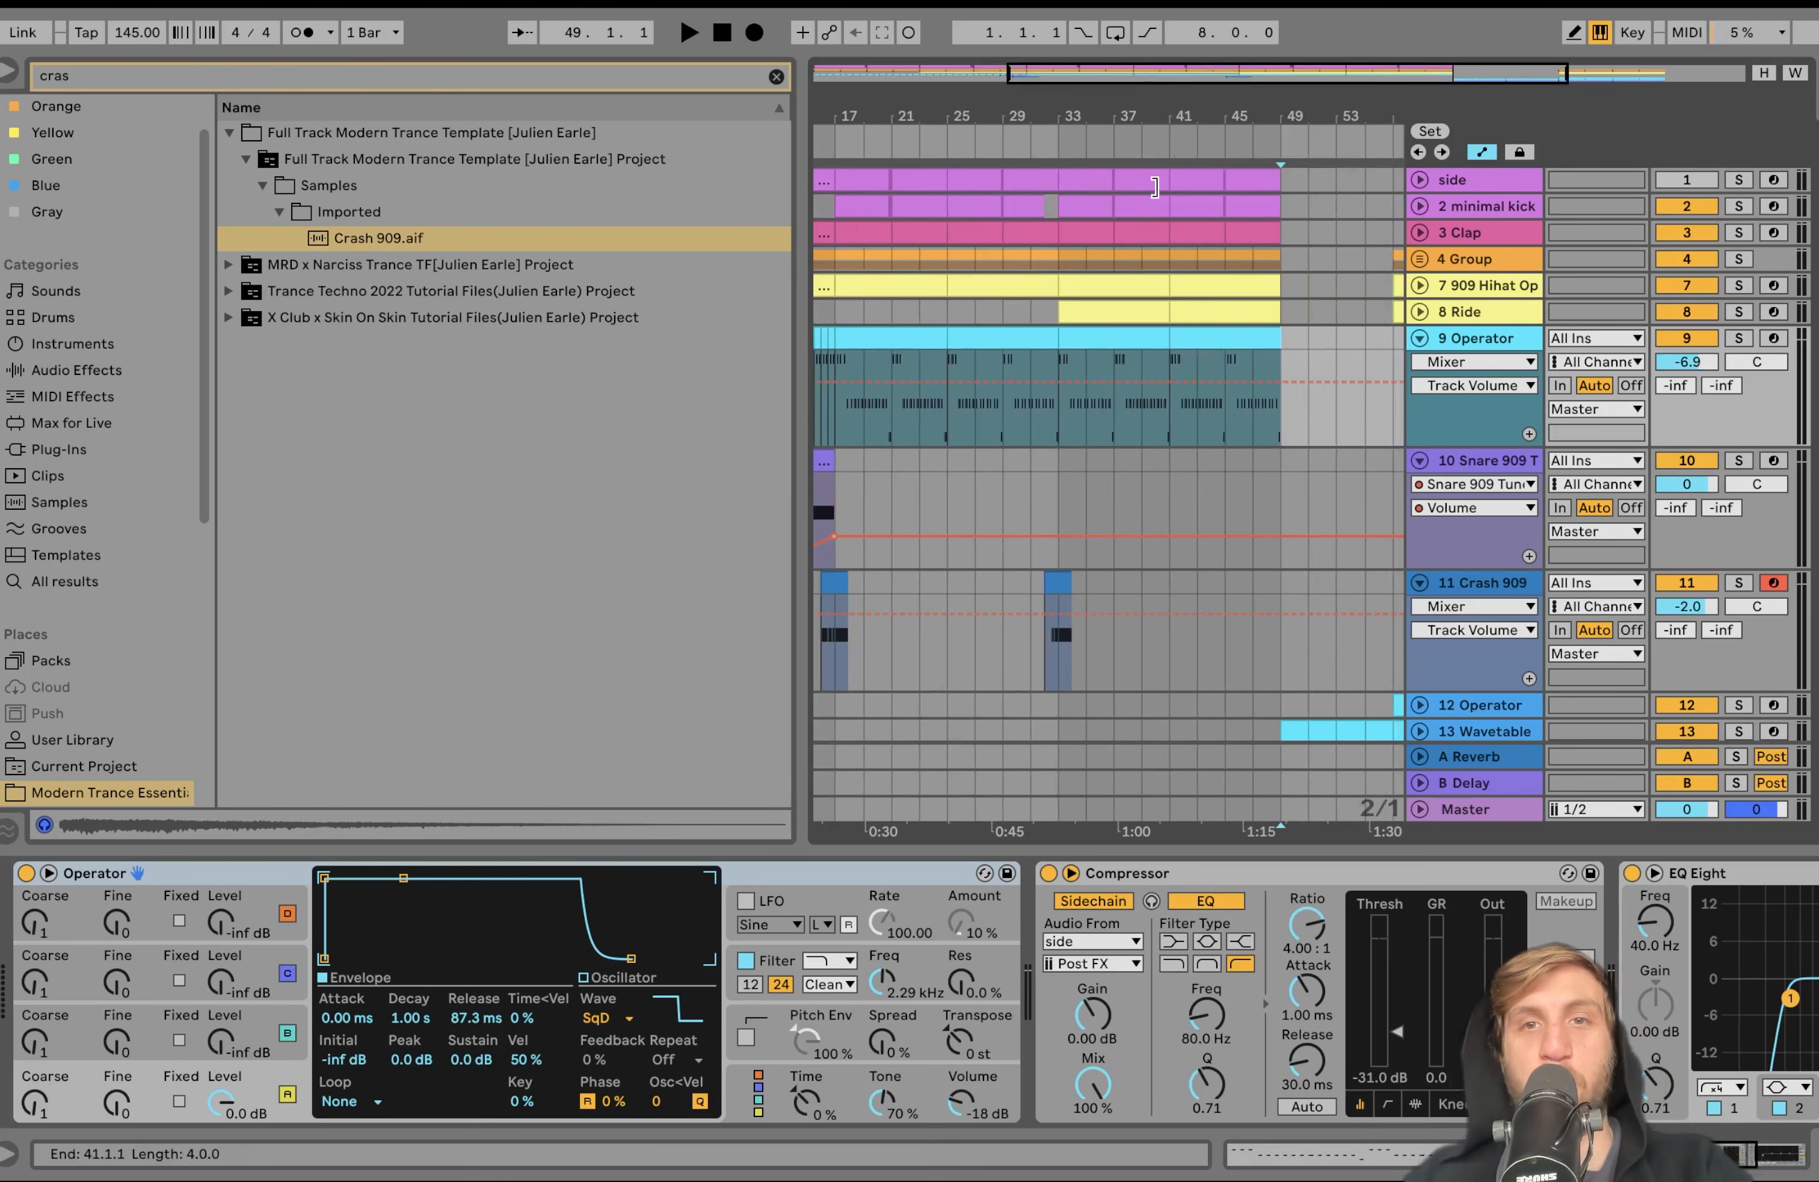
scroll(1157, 186, "up", 5)
left_click(1144, 211)
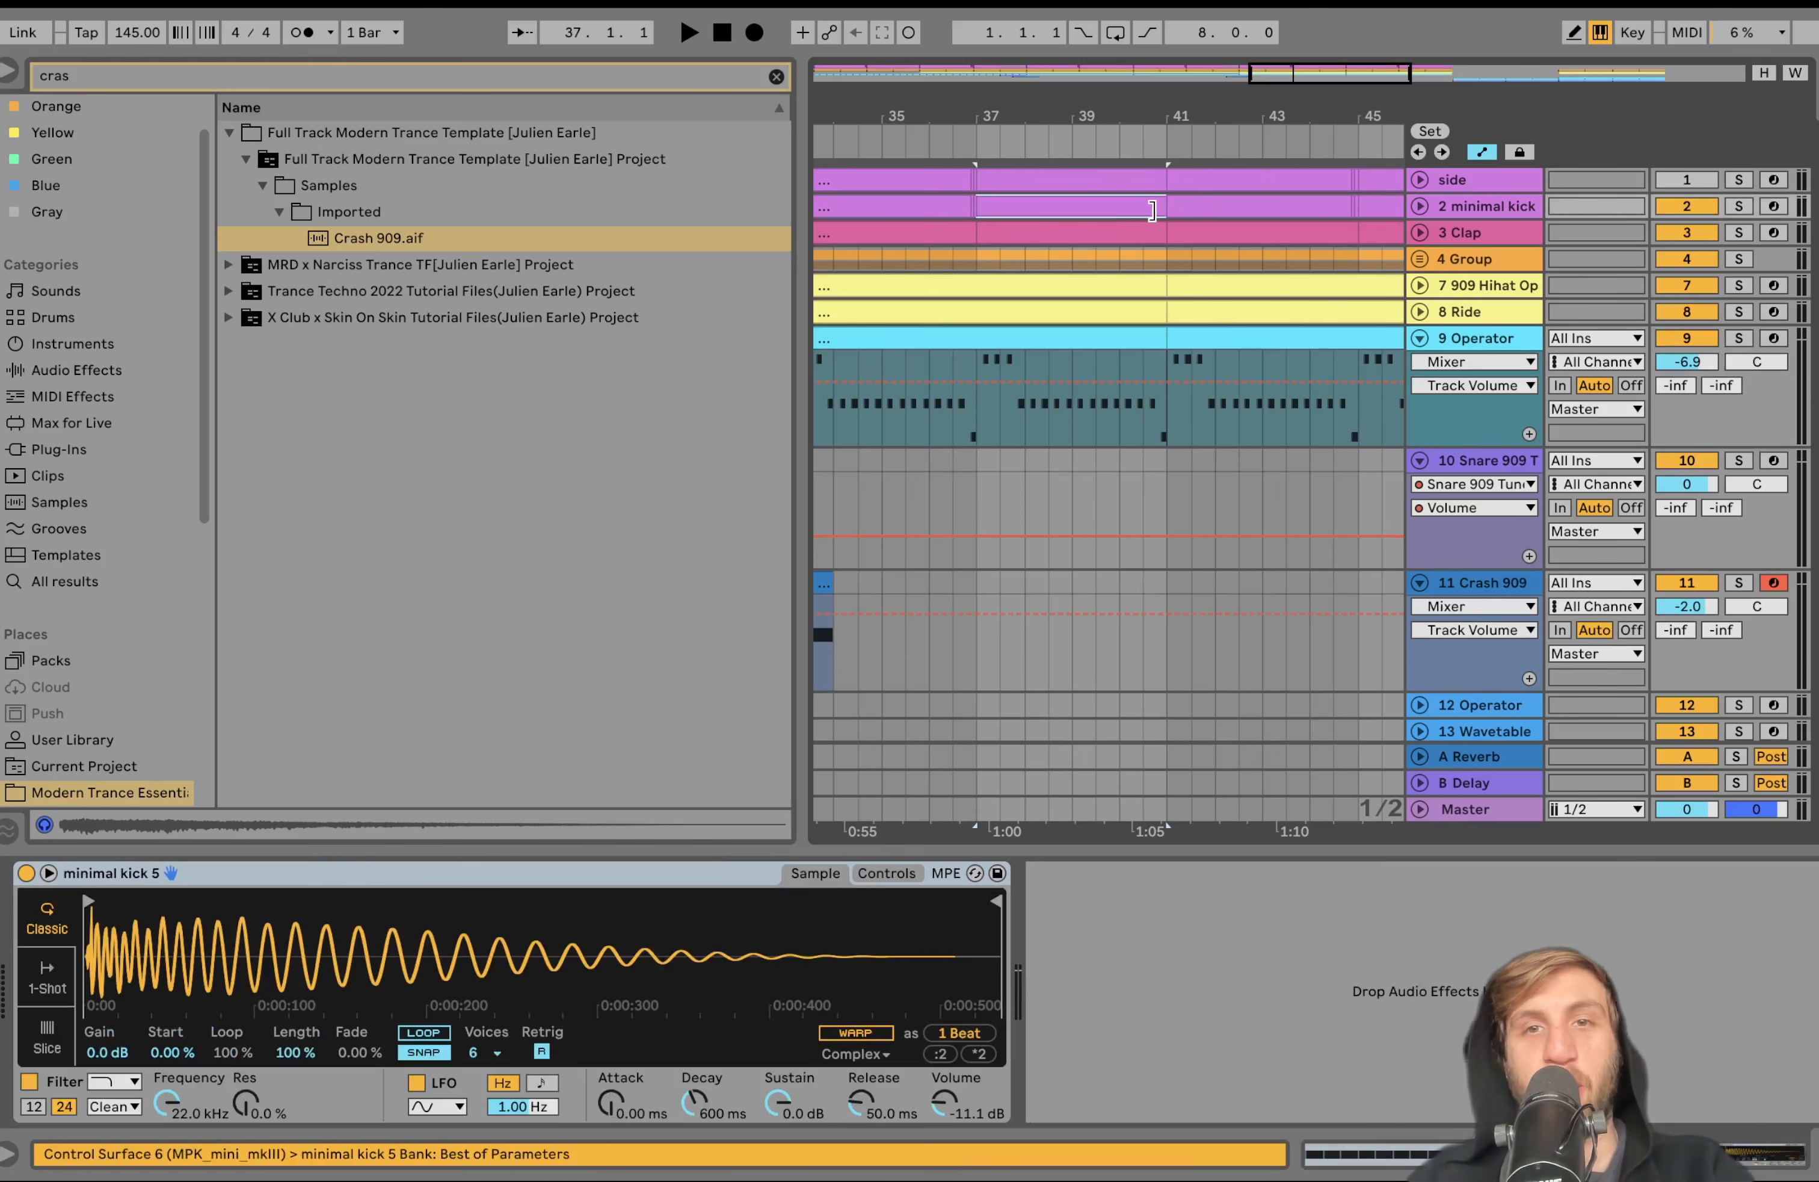
scroll(1180, 272, "down", 5)
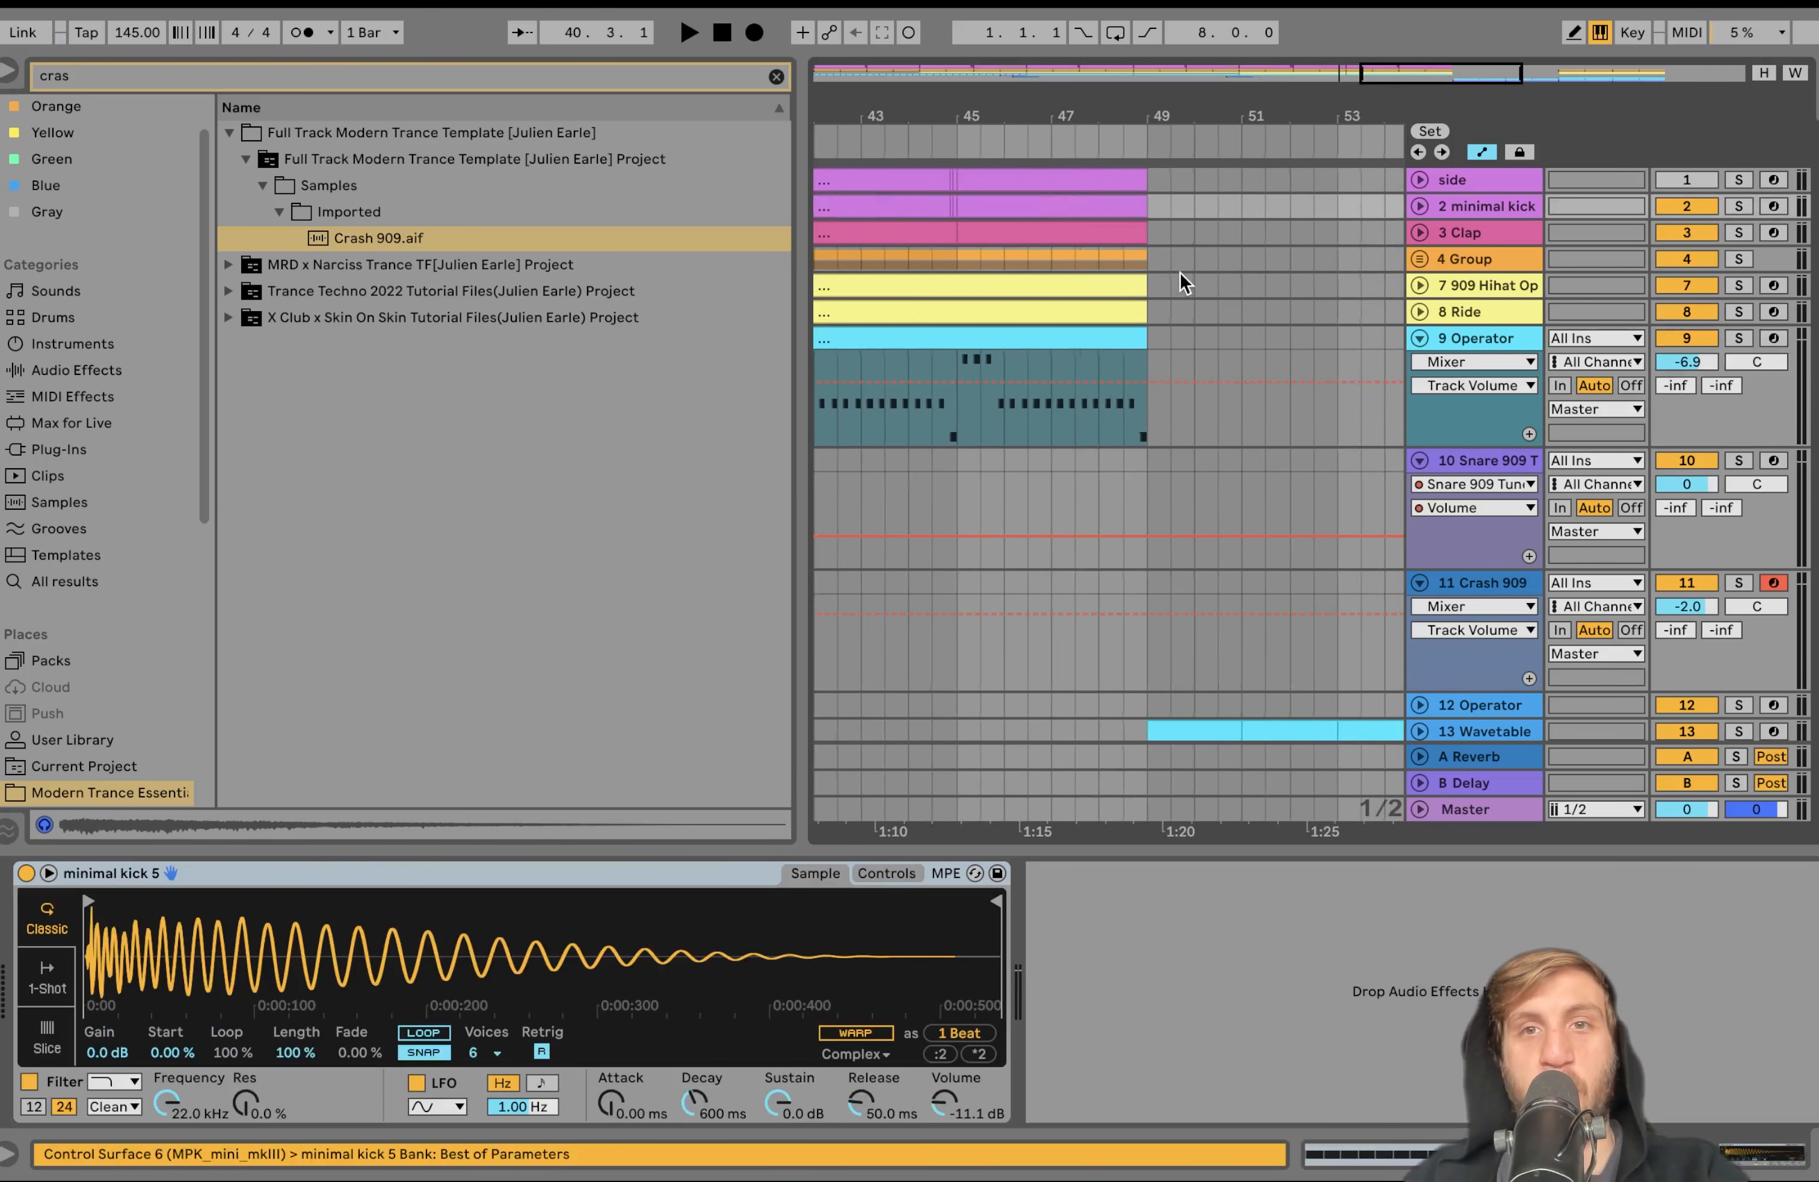
scroll(1021, 510, "up", 4)
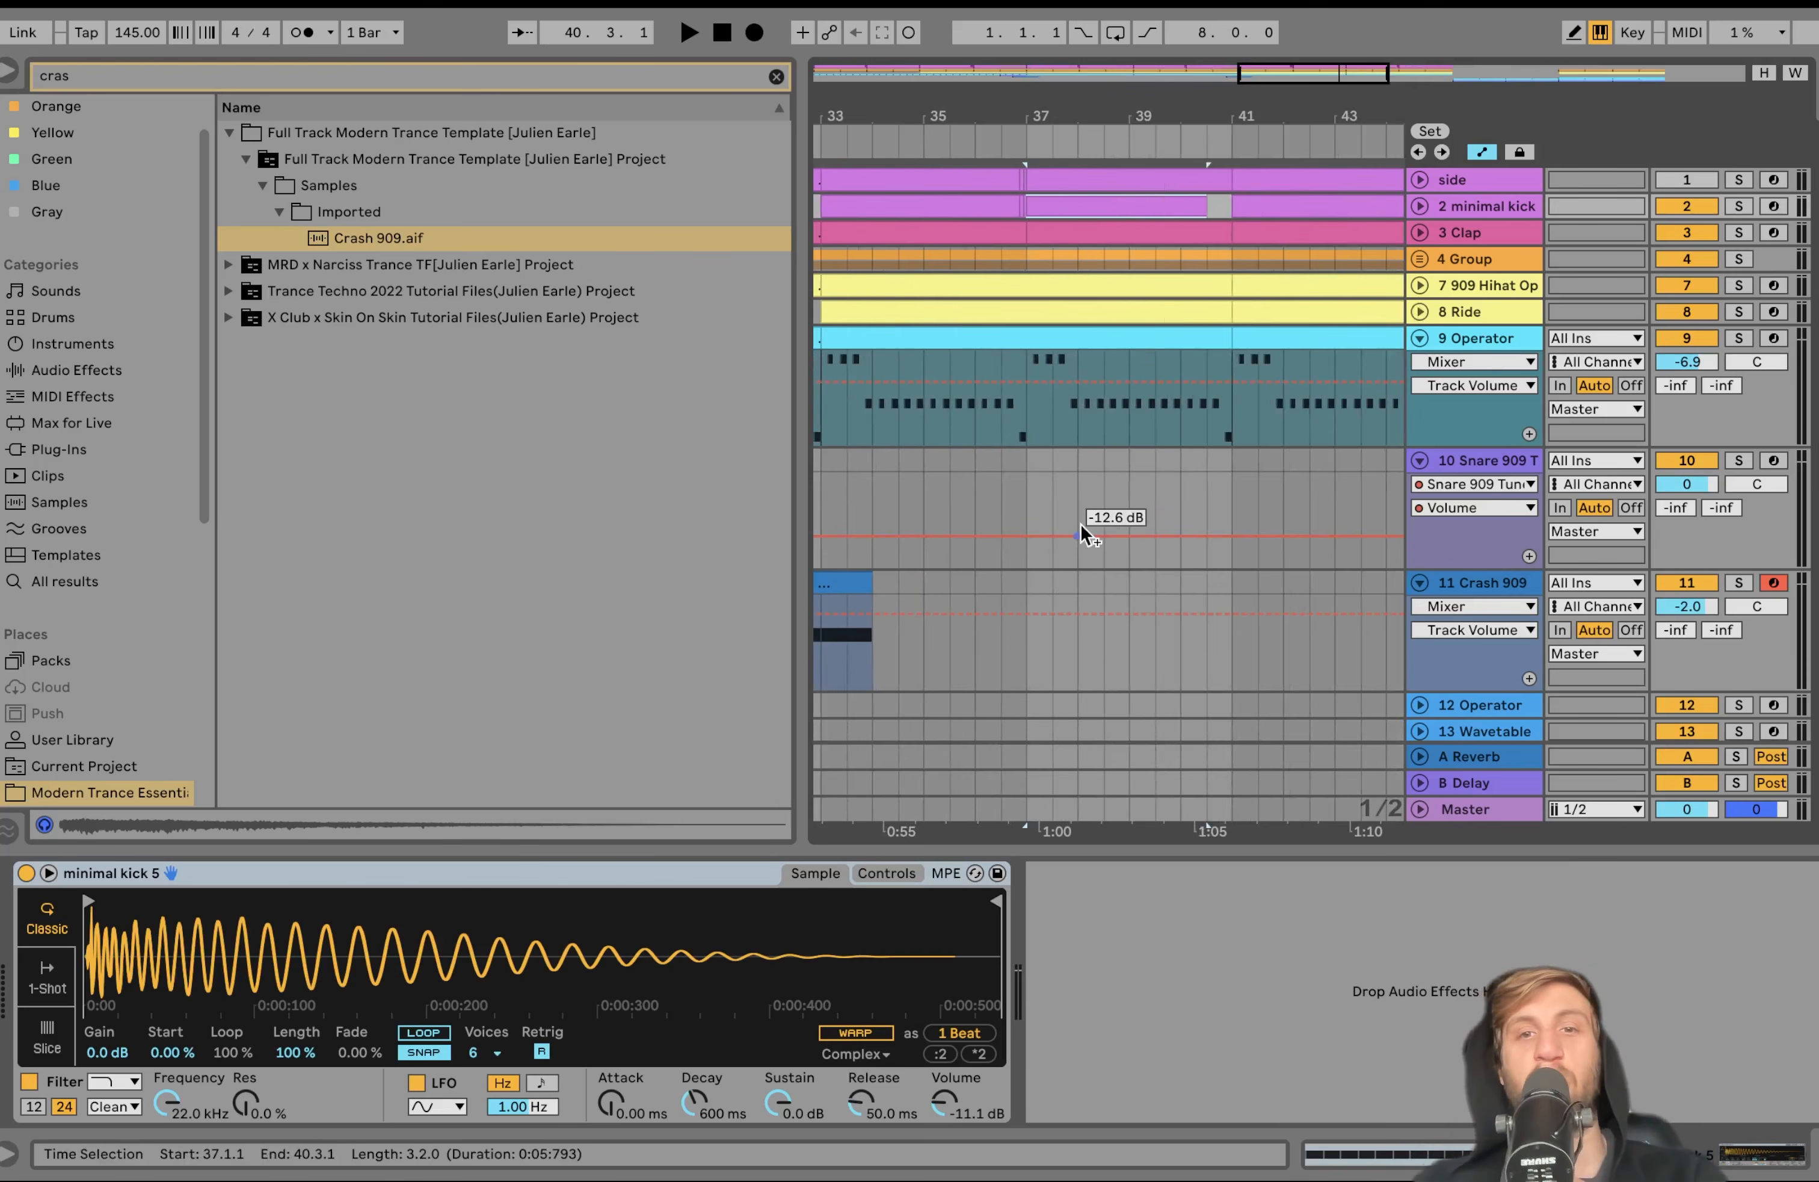
Copy bars 33 to 49 of the drum and bass tracks, side through track 9 Operator, and paste them at bar 65
scroll(1080, 524, "down", 6)
scroll(1071, 551, "down", 3)
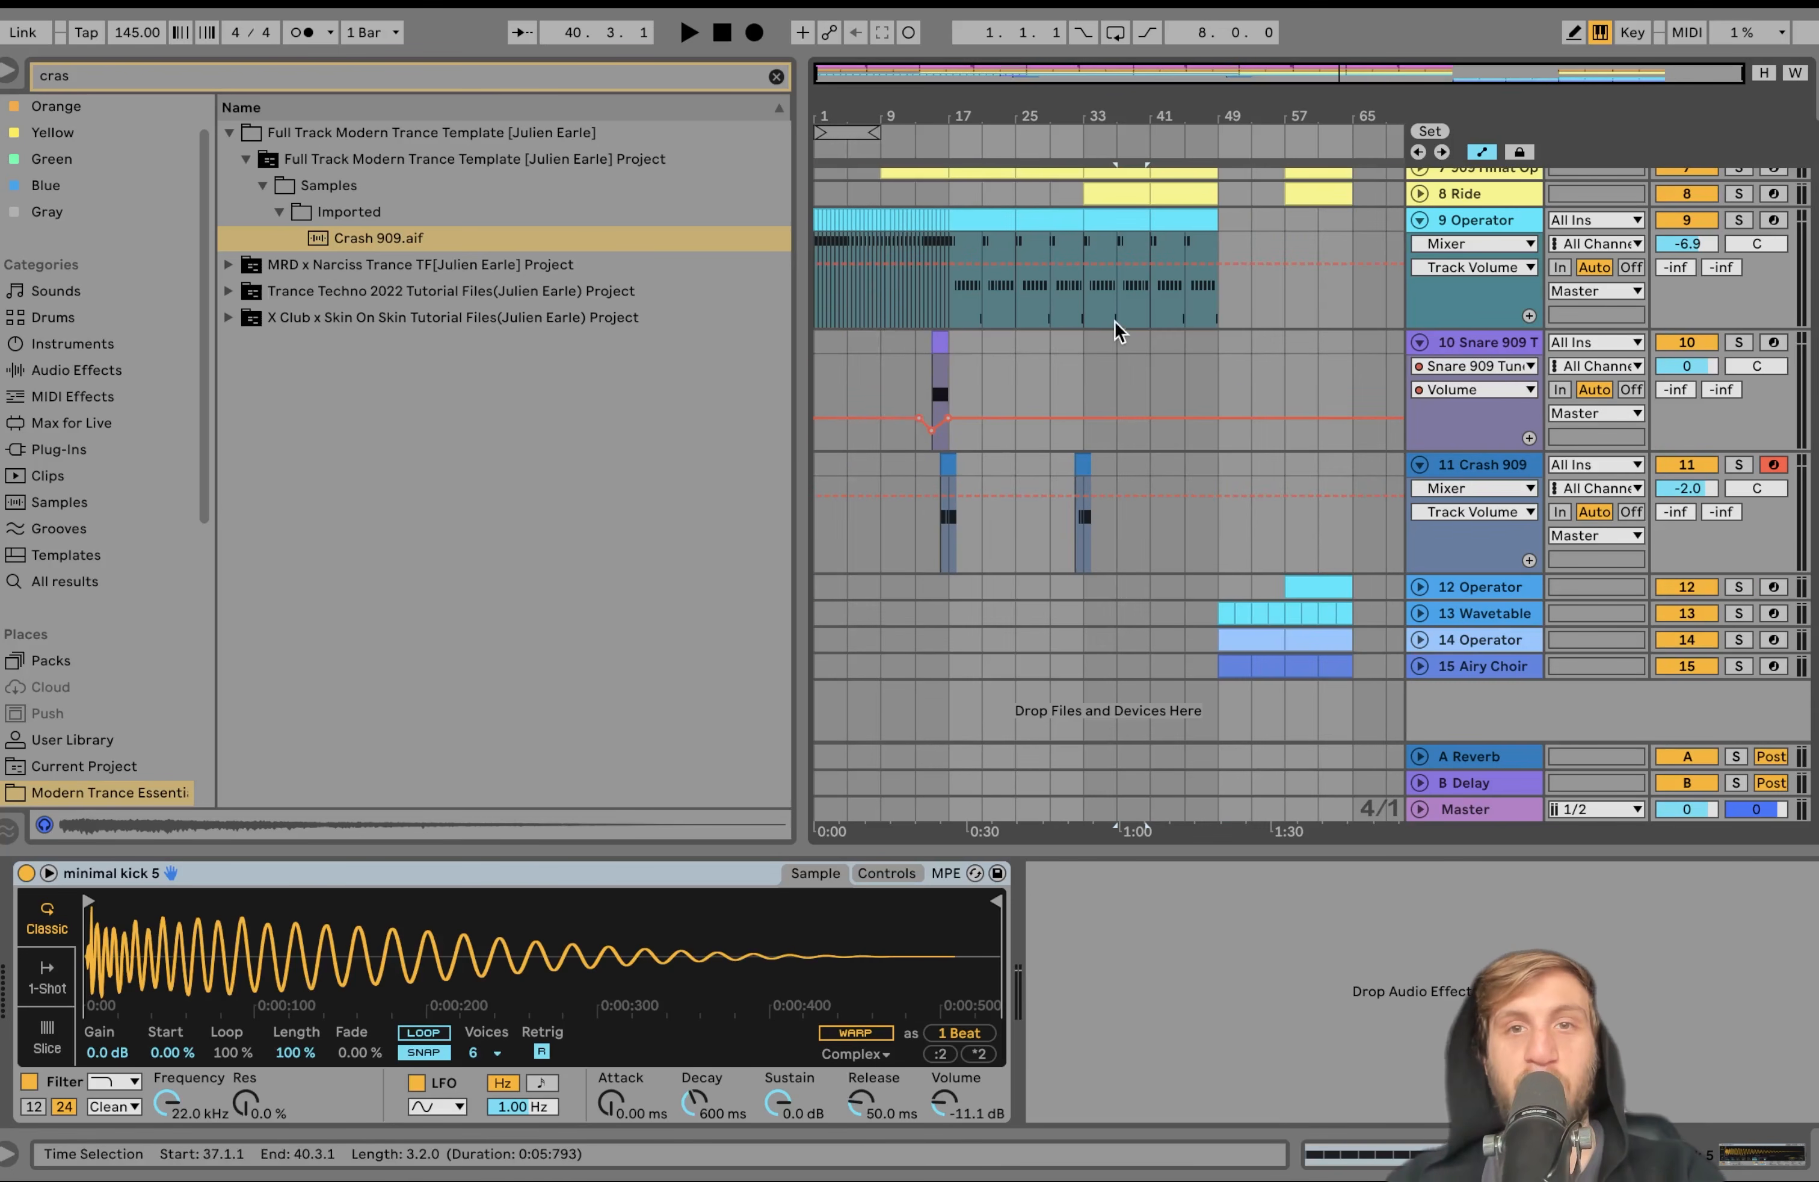
scroll(1078, 326, "up", 3)
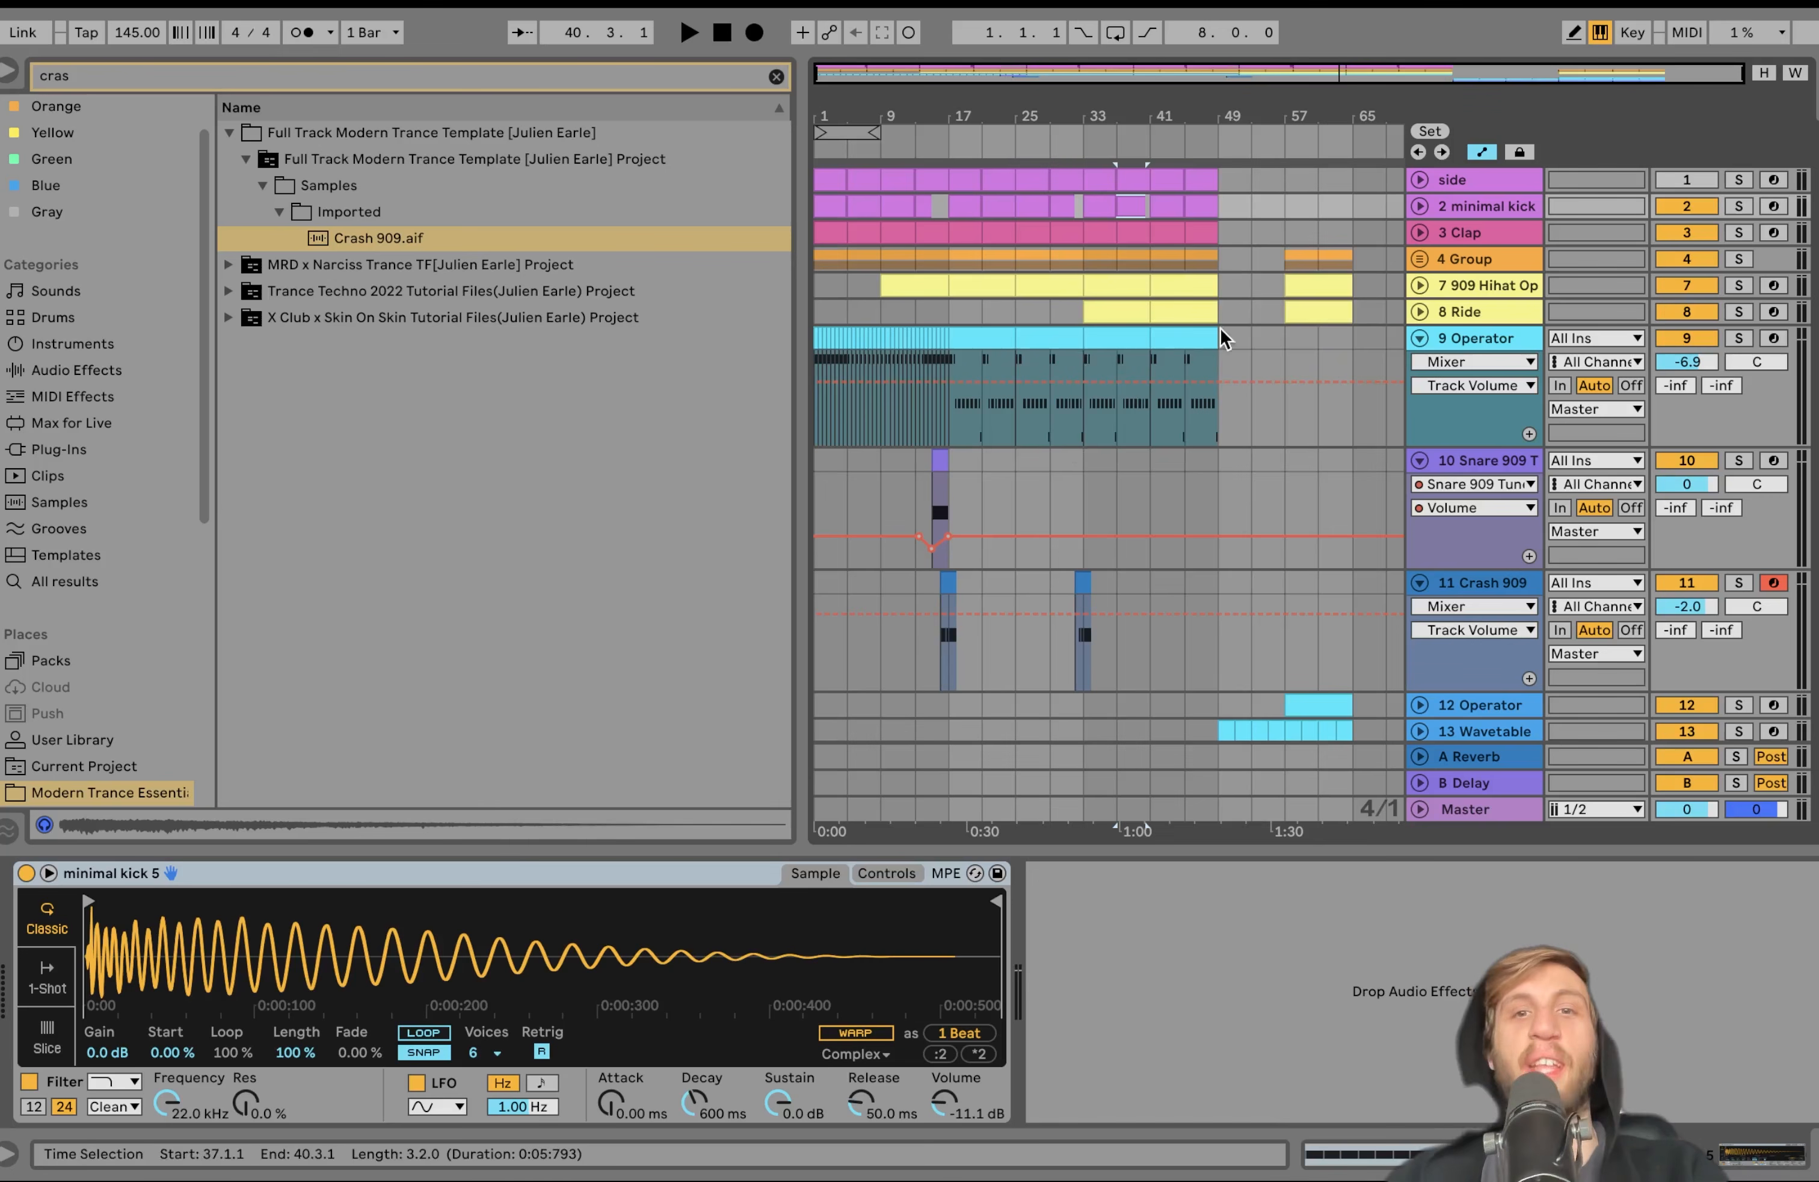
left_click(1355, 338)
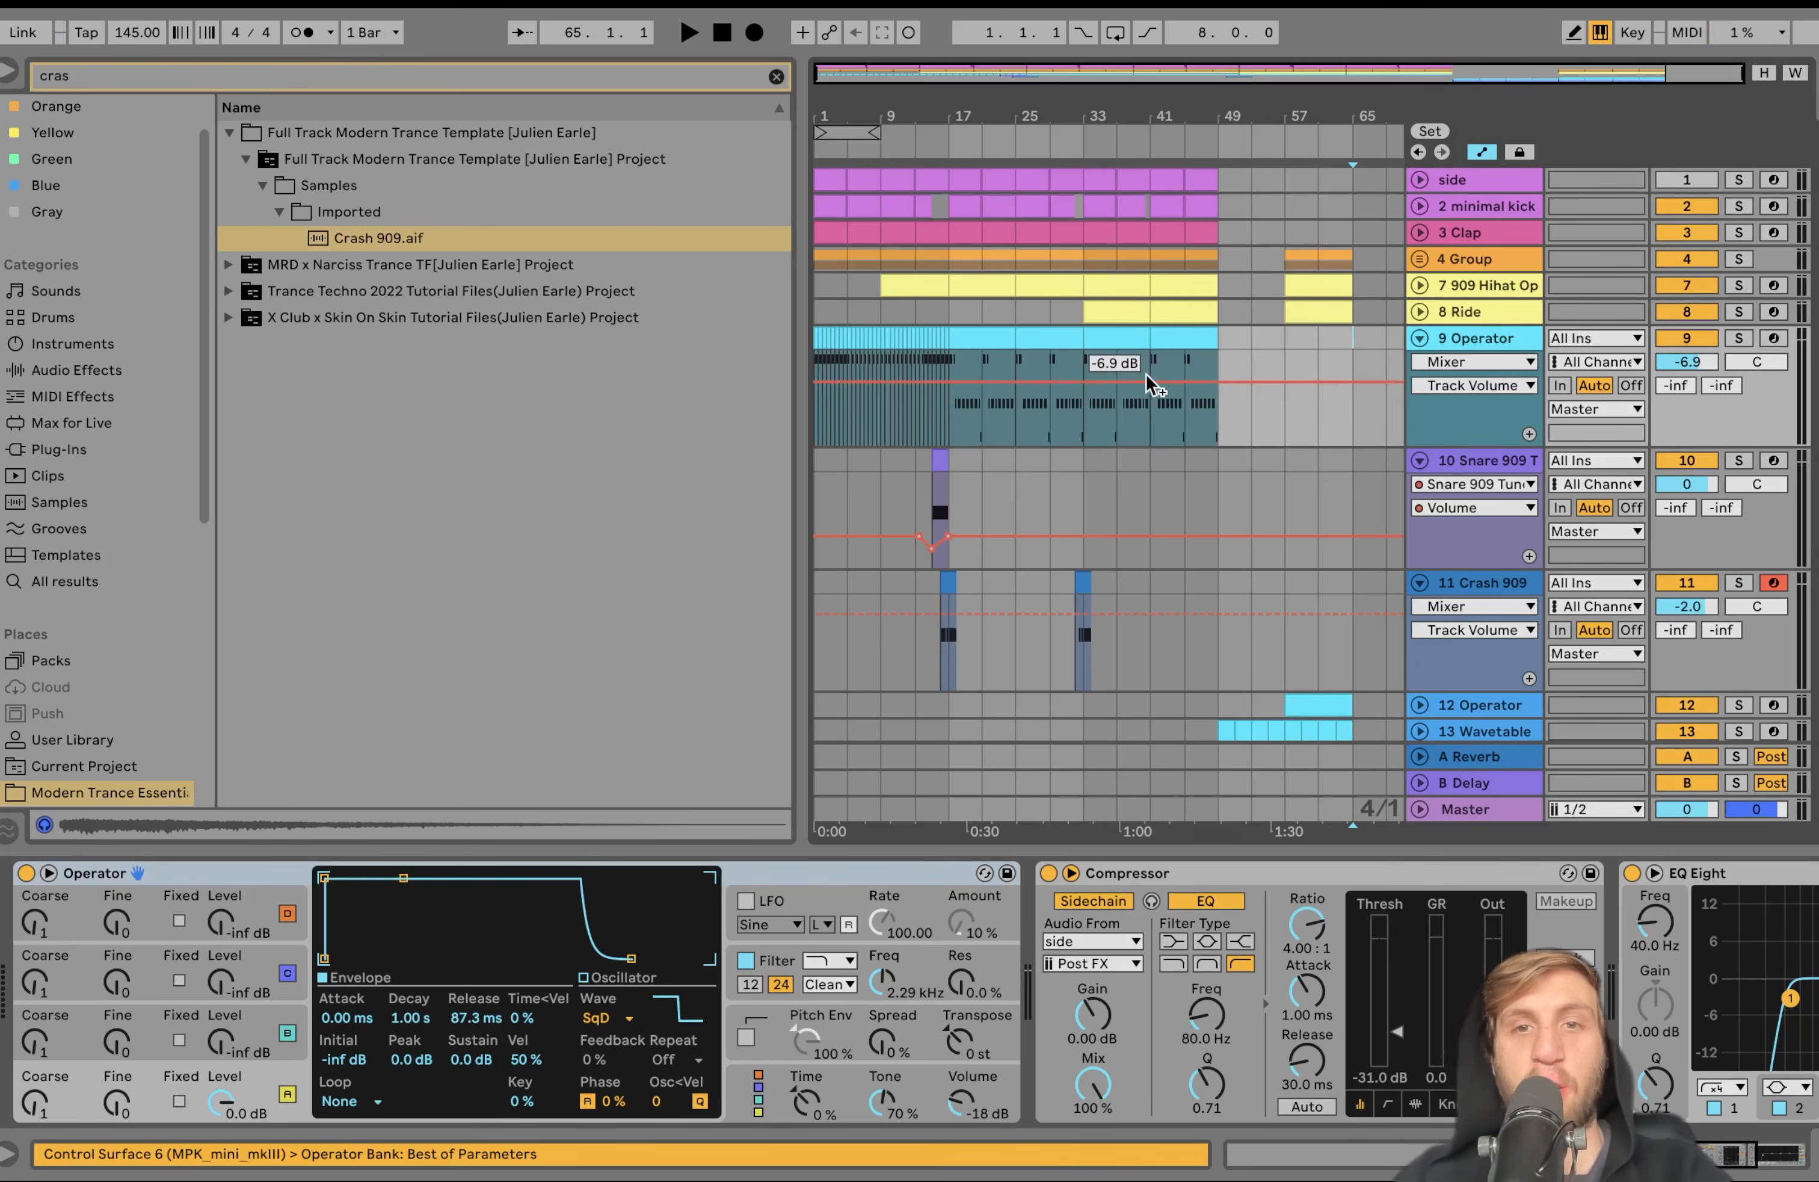
left_click_drag(1222, 422, 1082, 164)
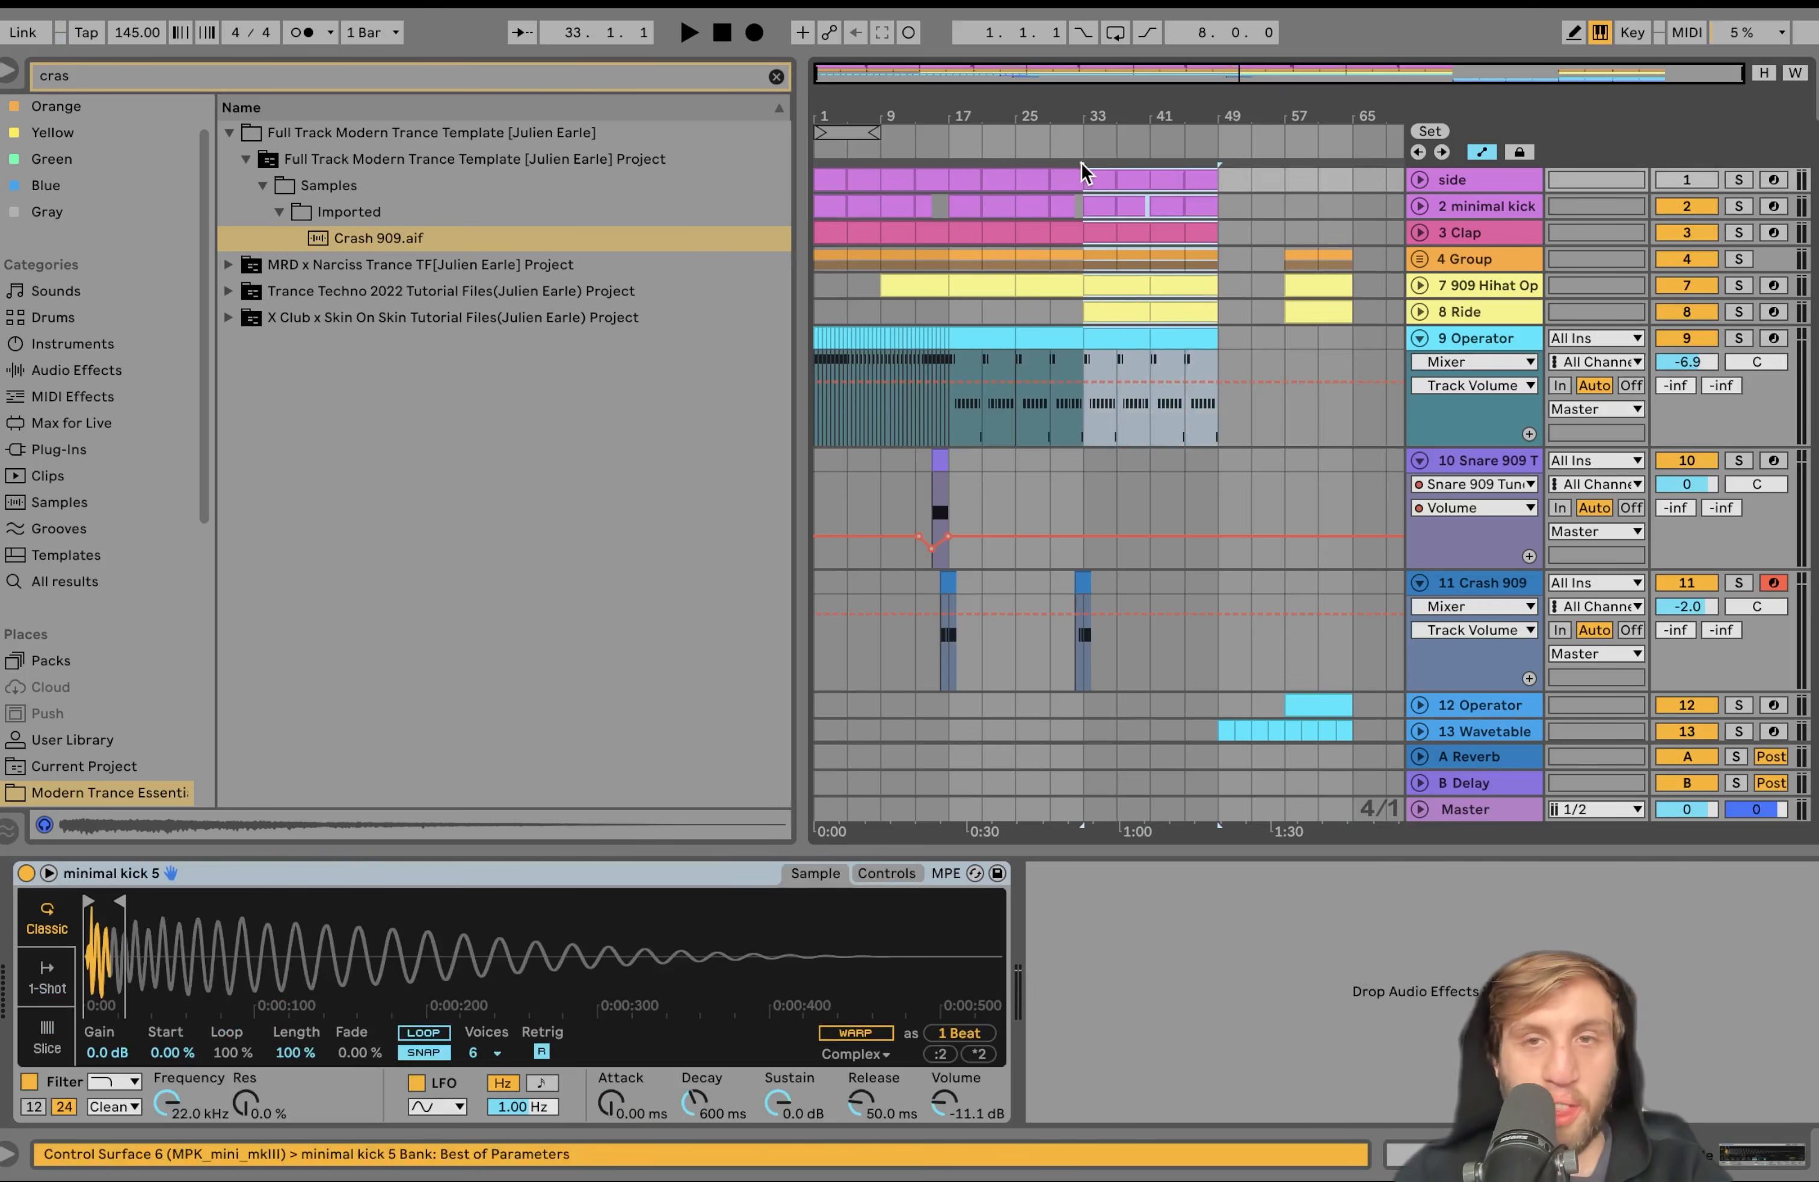
left_click(1355, 174)
key("ctrl+v")
scroll(1334, 384, "down", 3)
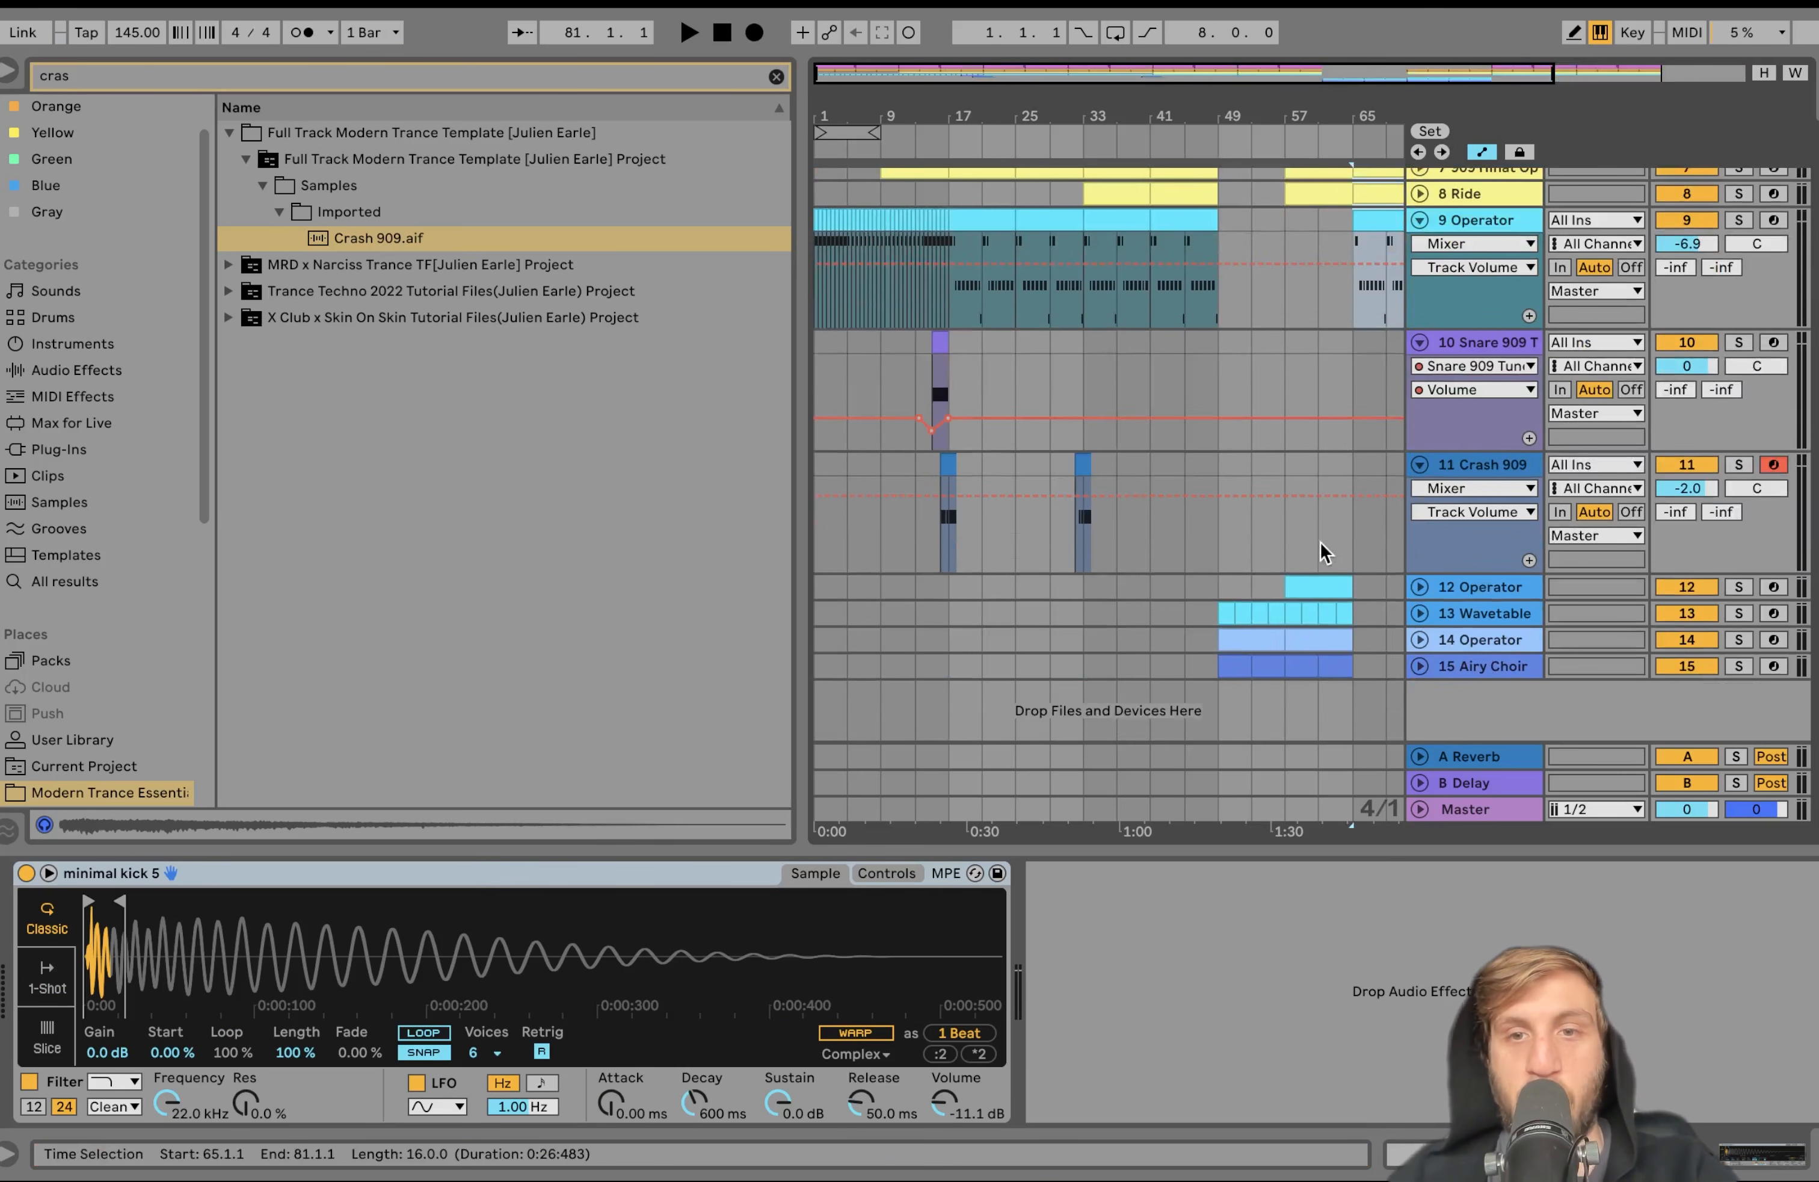
Duplicate the bar 57 to 65 clips on tracks 12 to 15 twice, extending the melodic parts up to bar 81
left_click(1312, 581)
left_click(1341, 673, "shift")
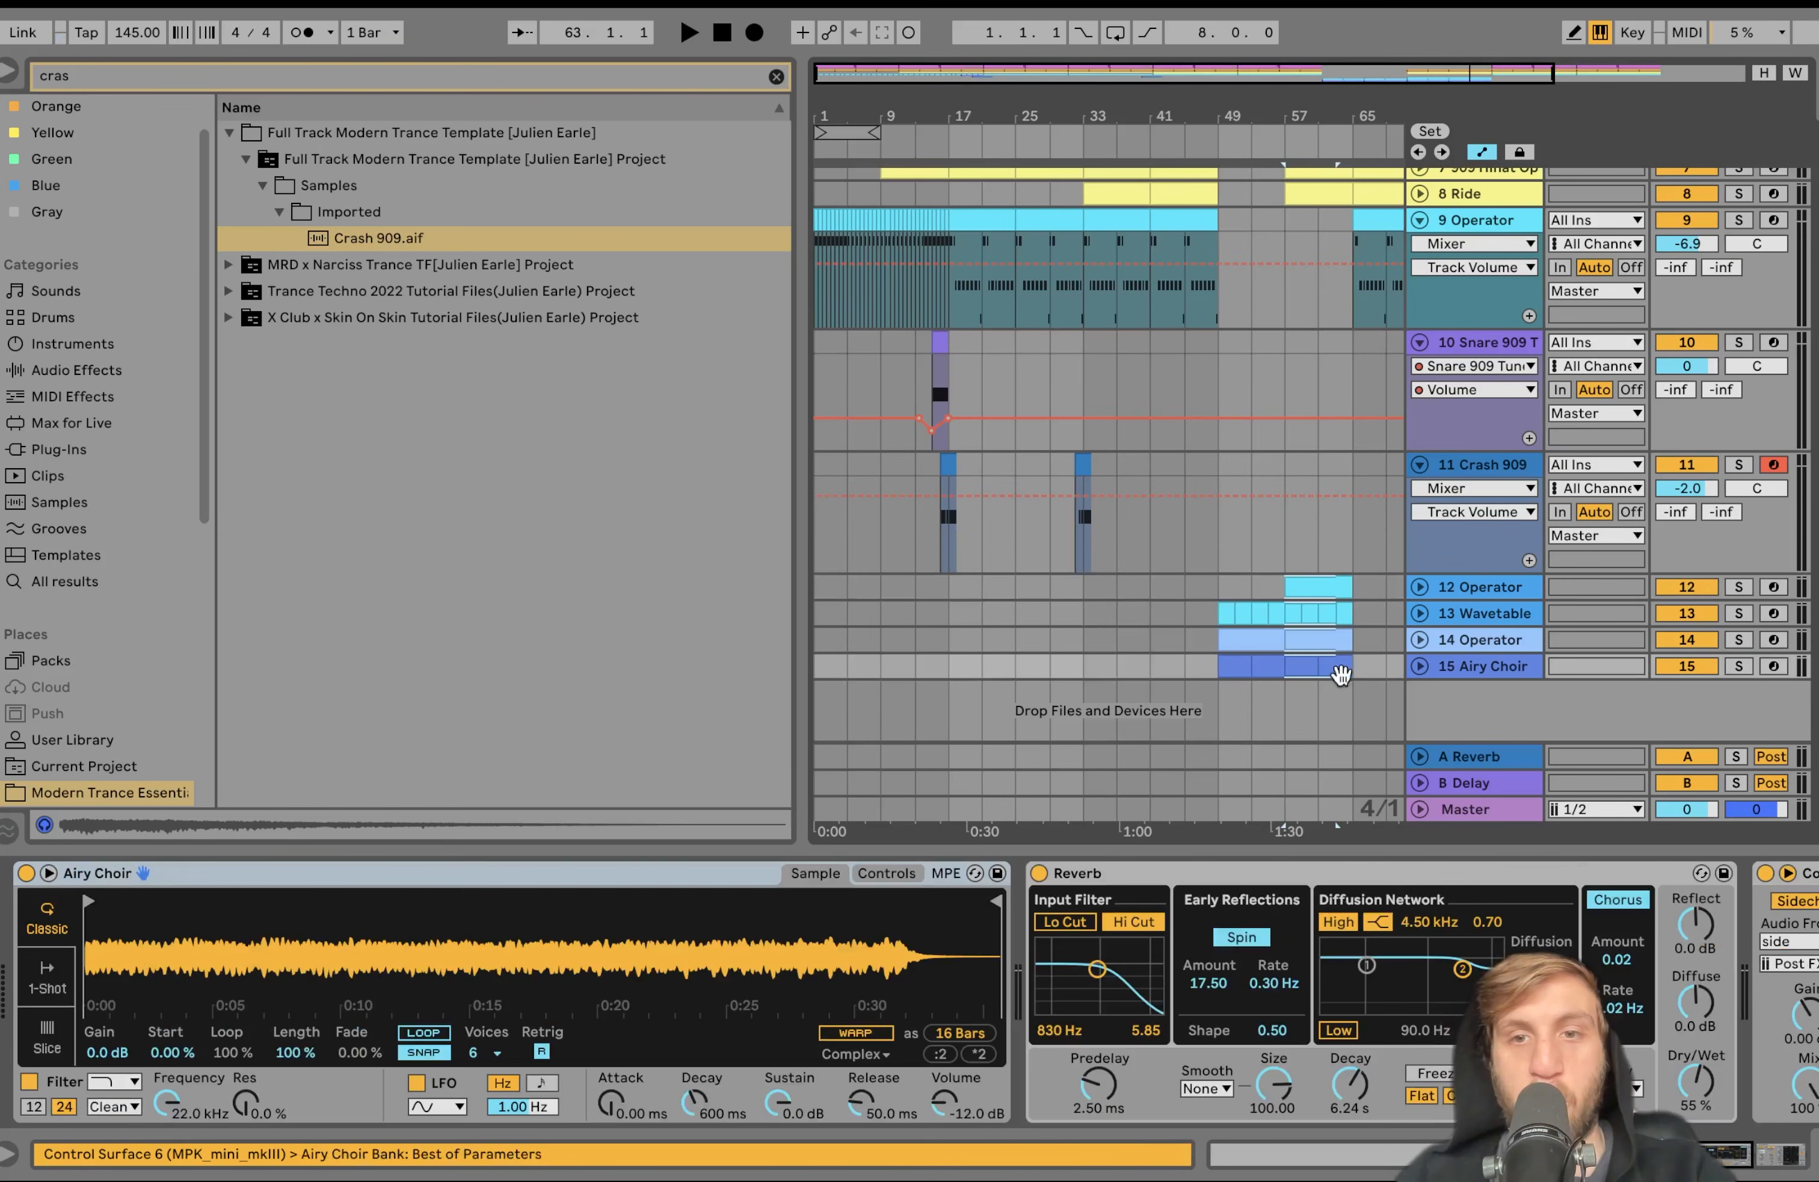
key("ctrl+d")
key("ctrl+d")
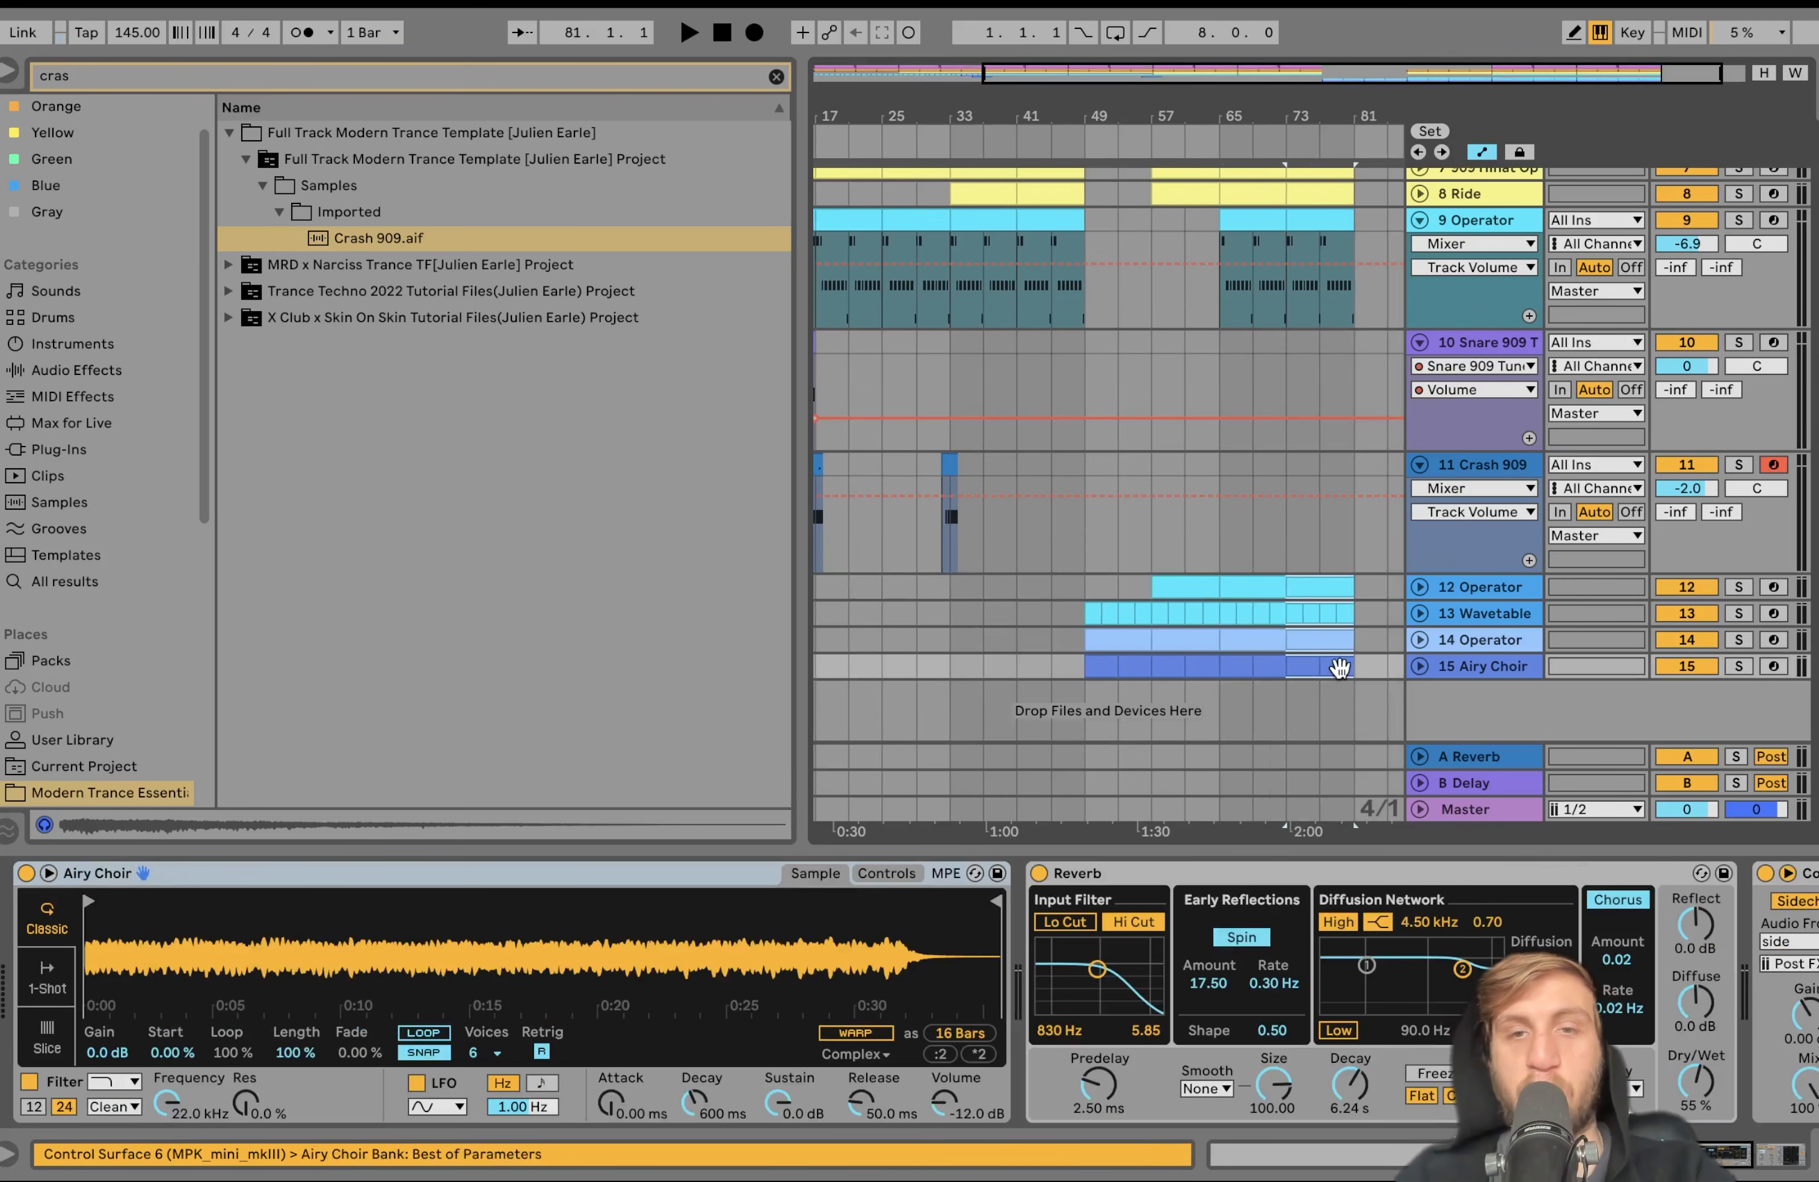
scroll(1340, 666, "up", 3)
scroll(1340, 667, "left", 3)
scroll(1340, 667, "down", 2)
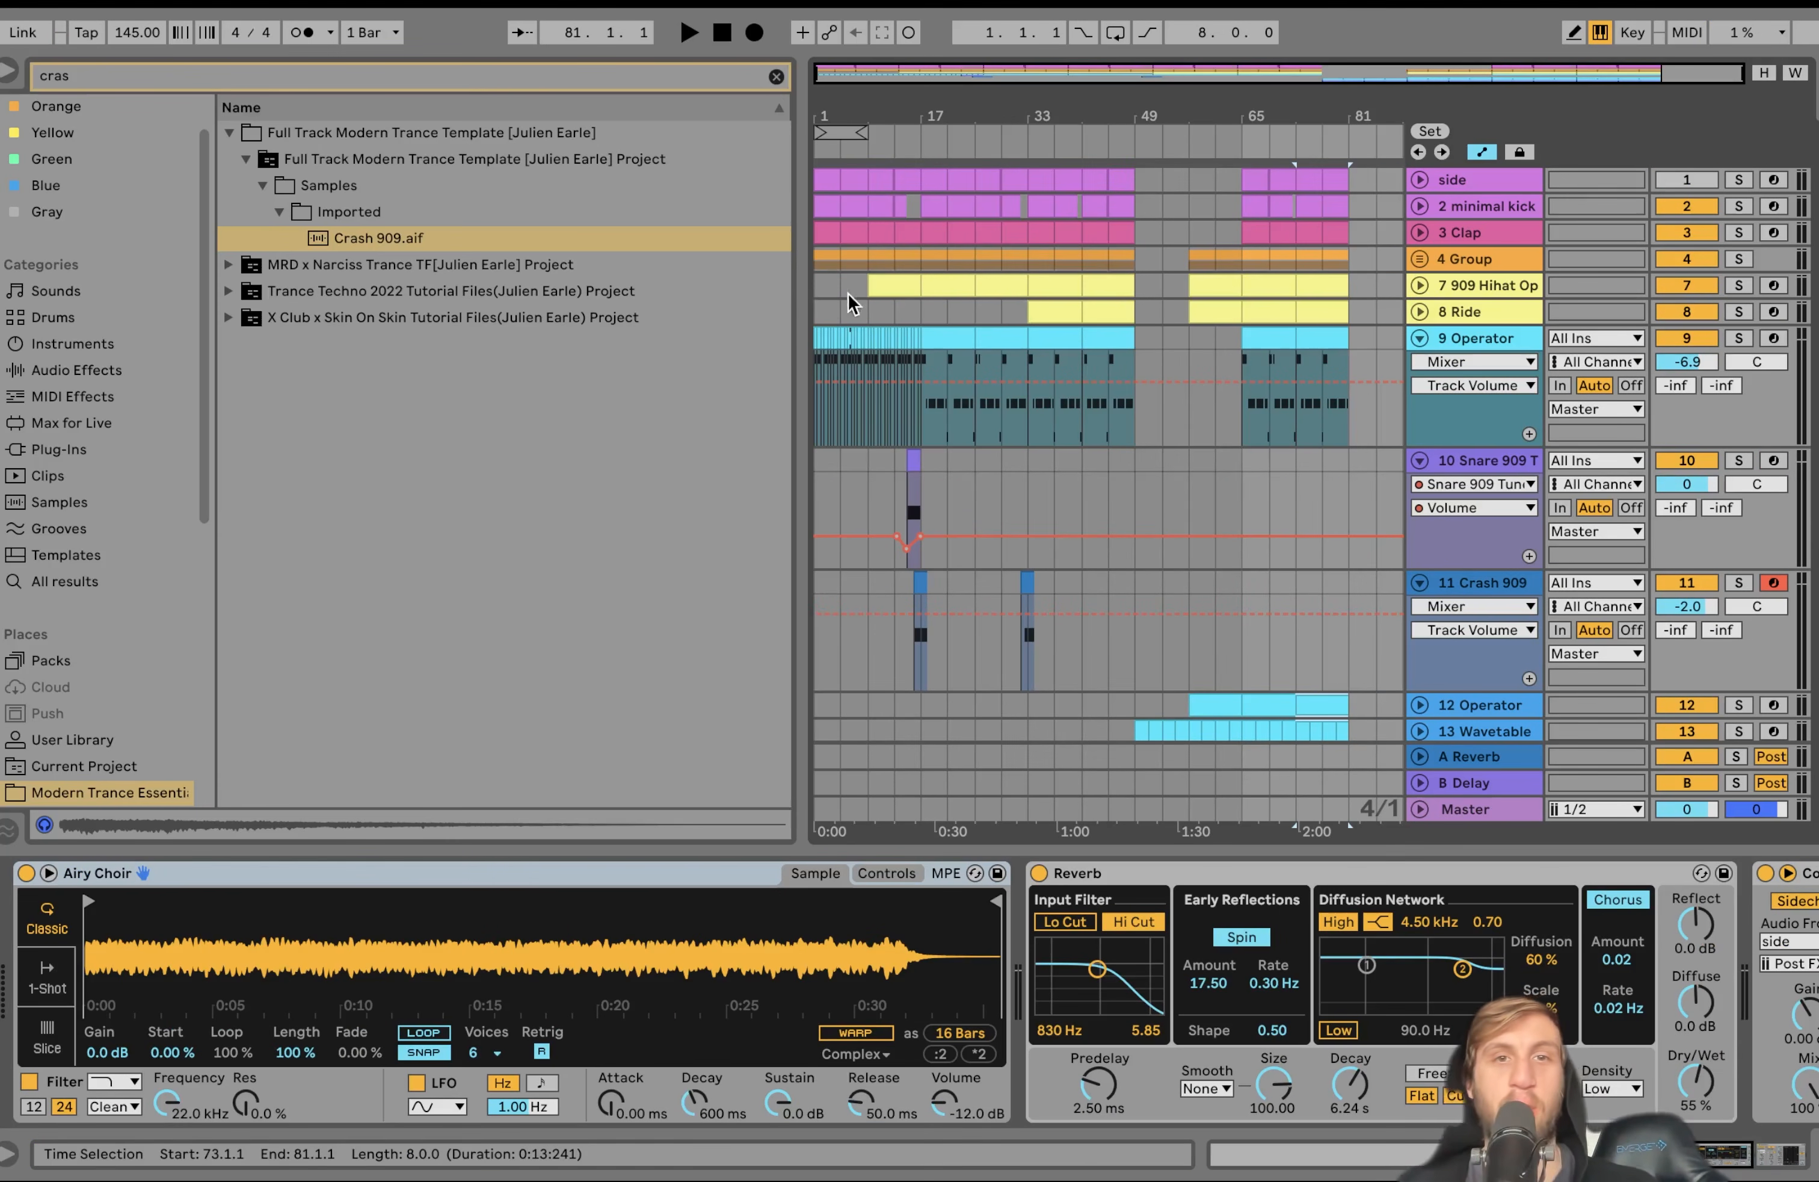
Play back the melodic section from bar 49, and repeat the Wavetable's bar 49 to 57 clips from bar 33 up to bar 49
left_click(1143, 351)
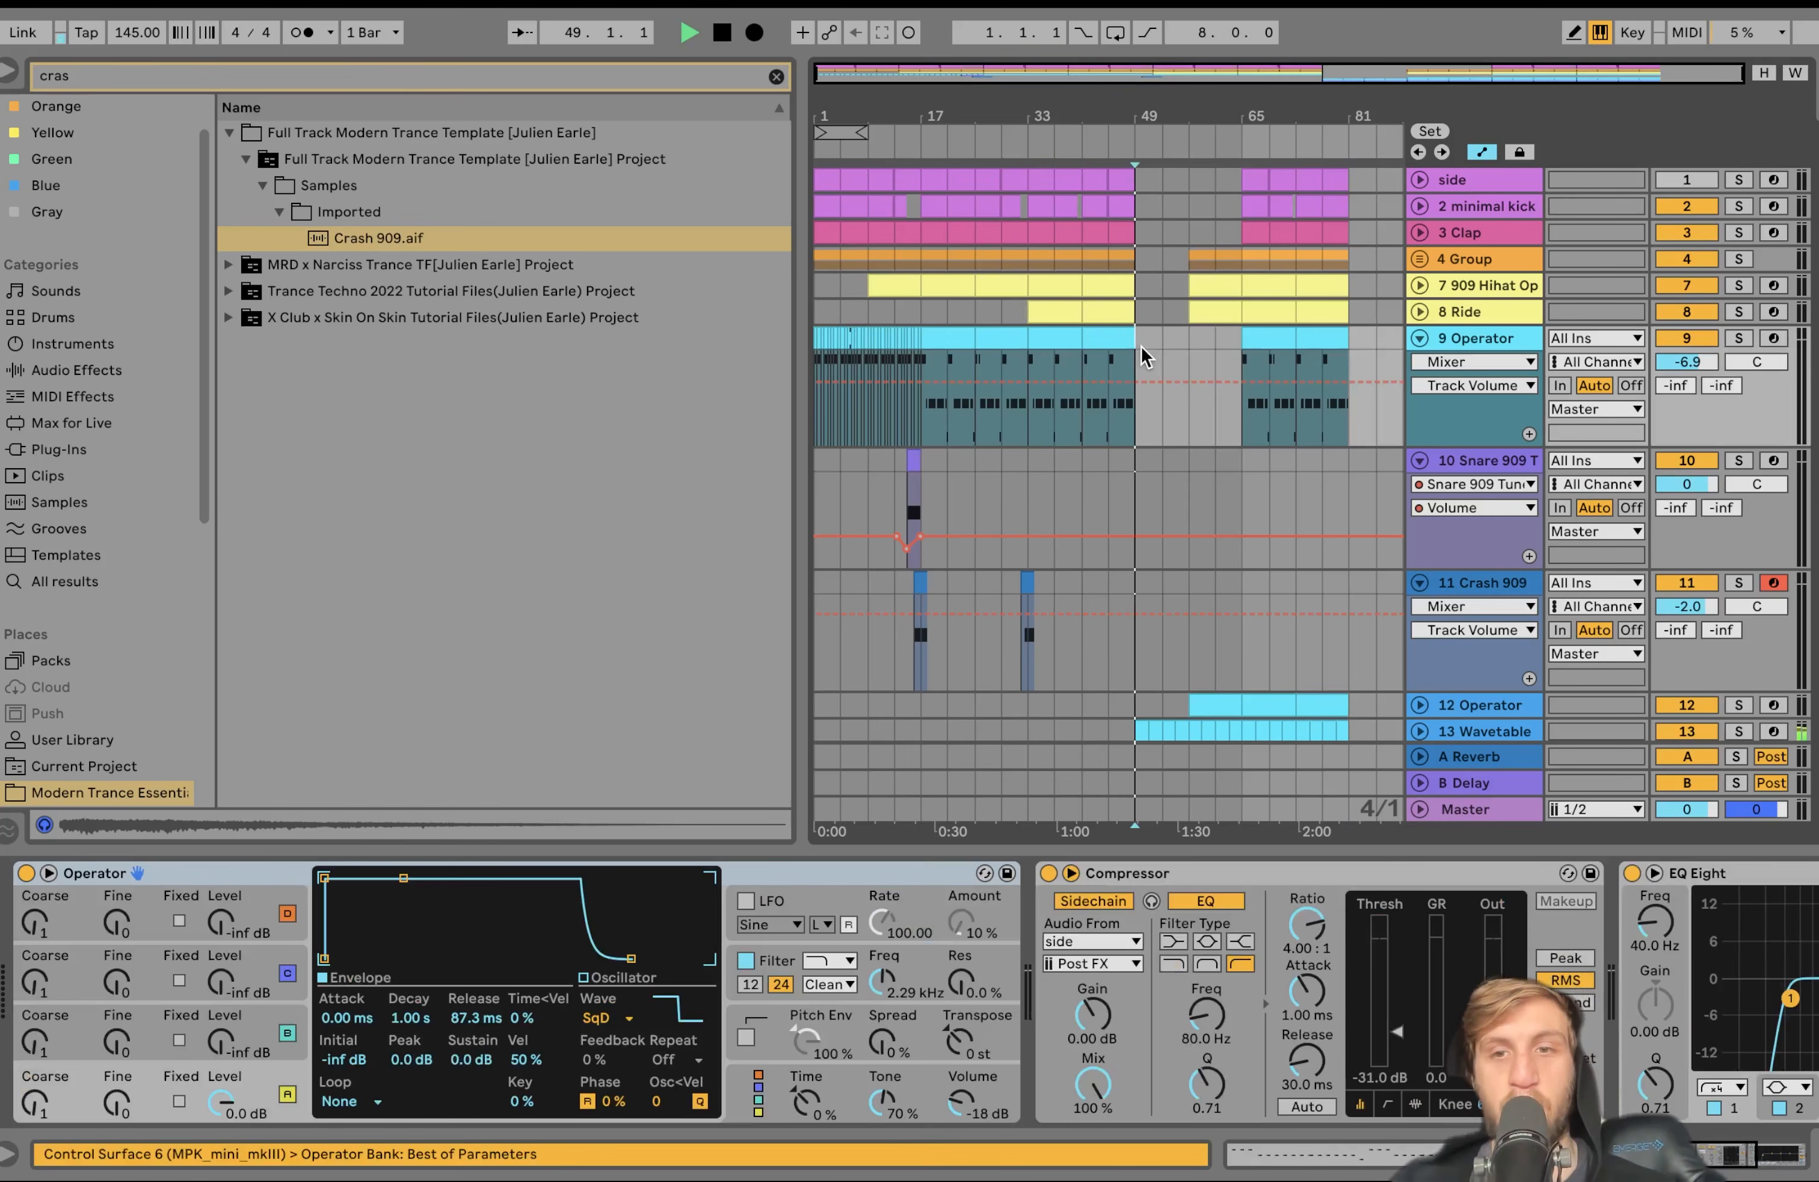
scroll(1143, 354, "down", 3)
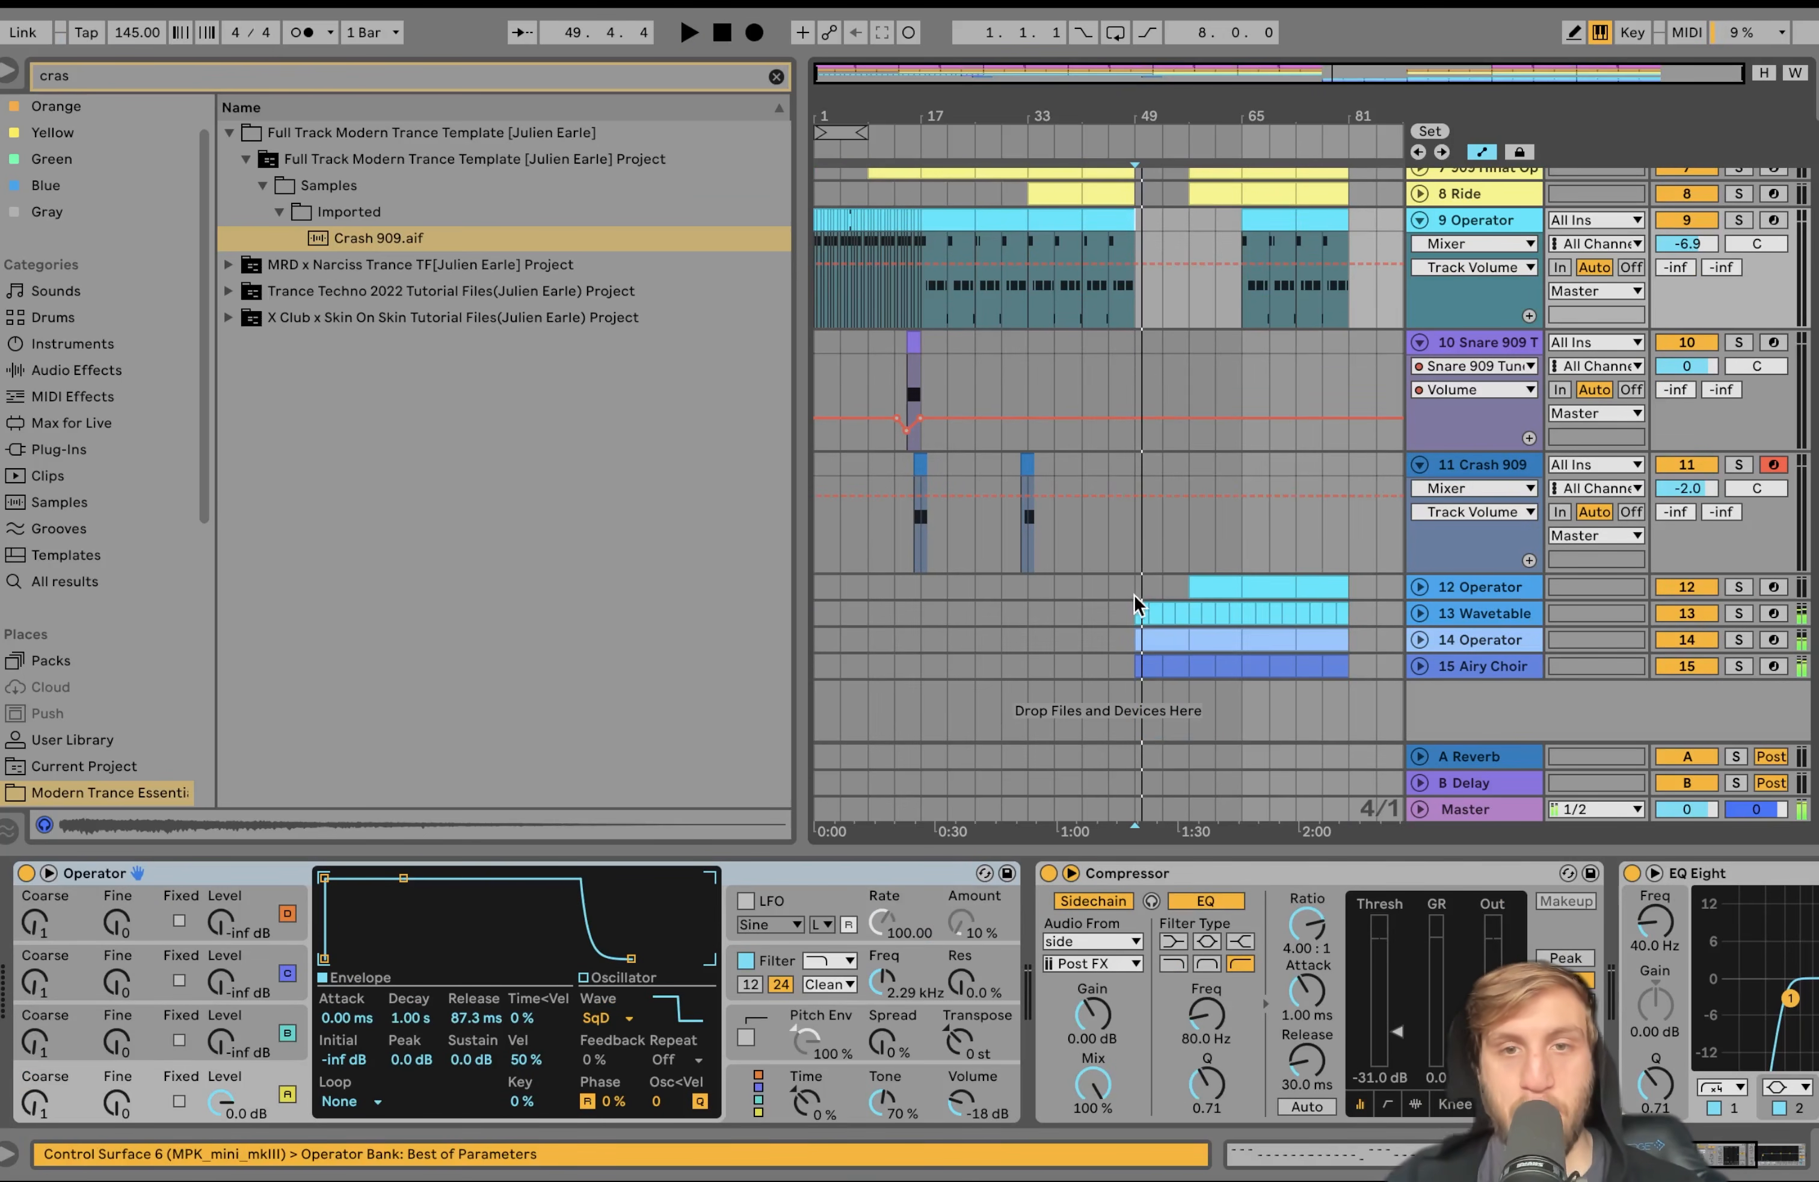
left_click(1130, 610)
key("space")
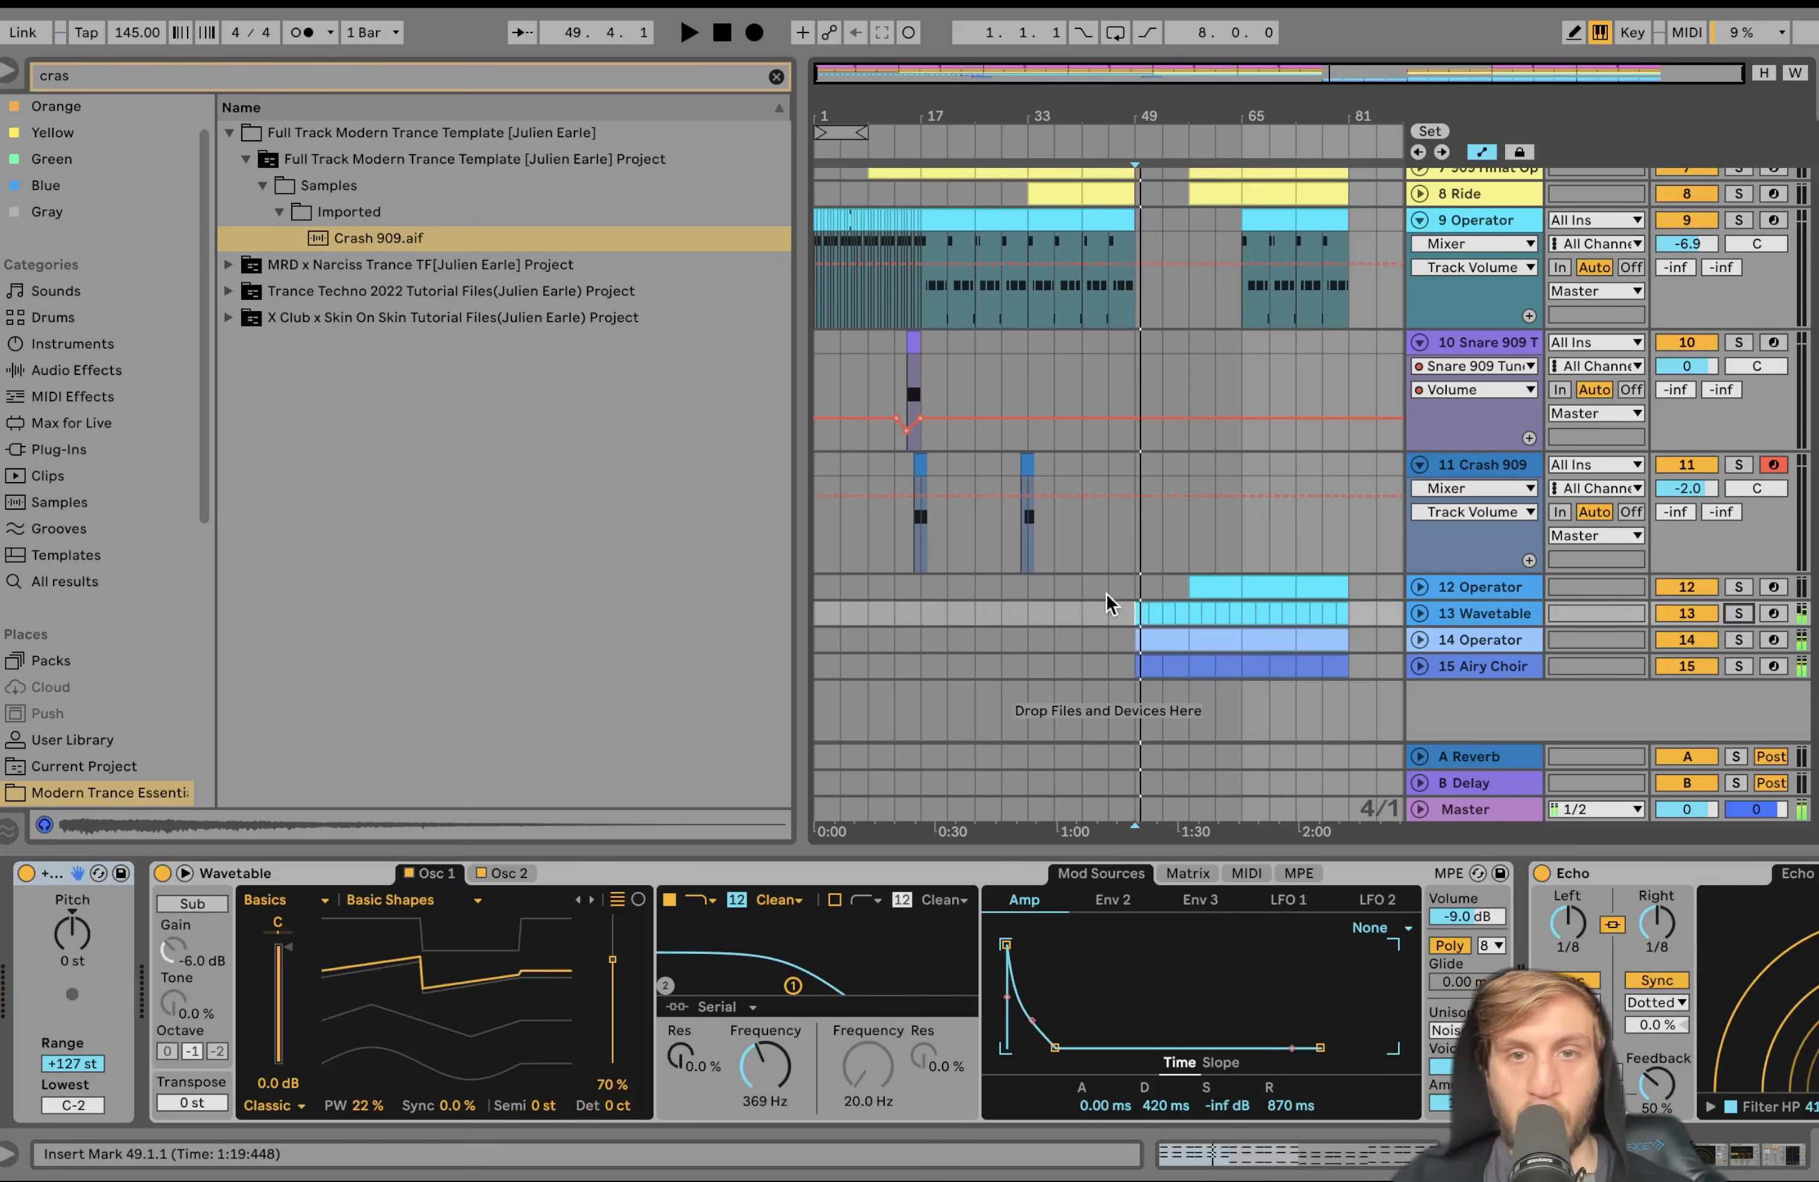
key("space")
left_click_drag(1130, 619, 1183, 612)
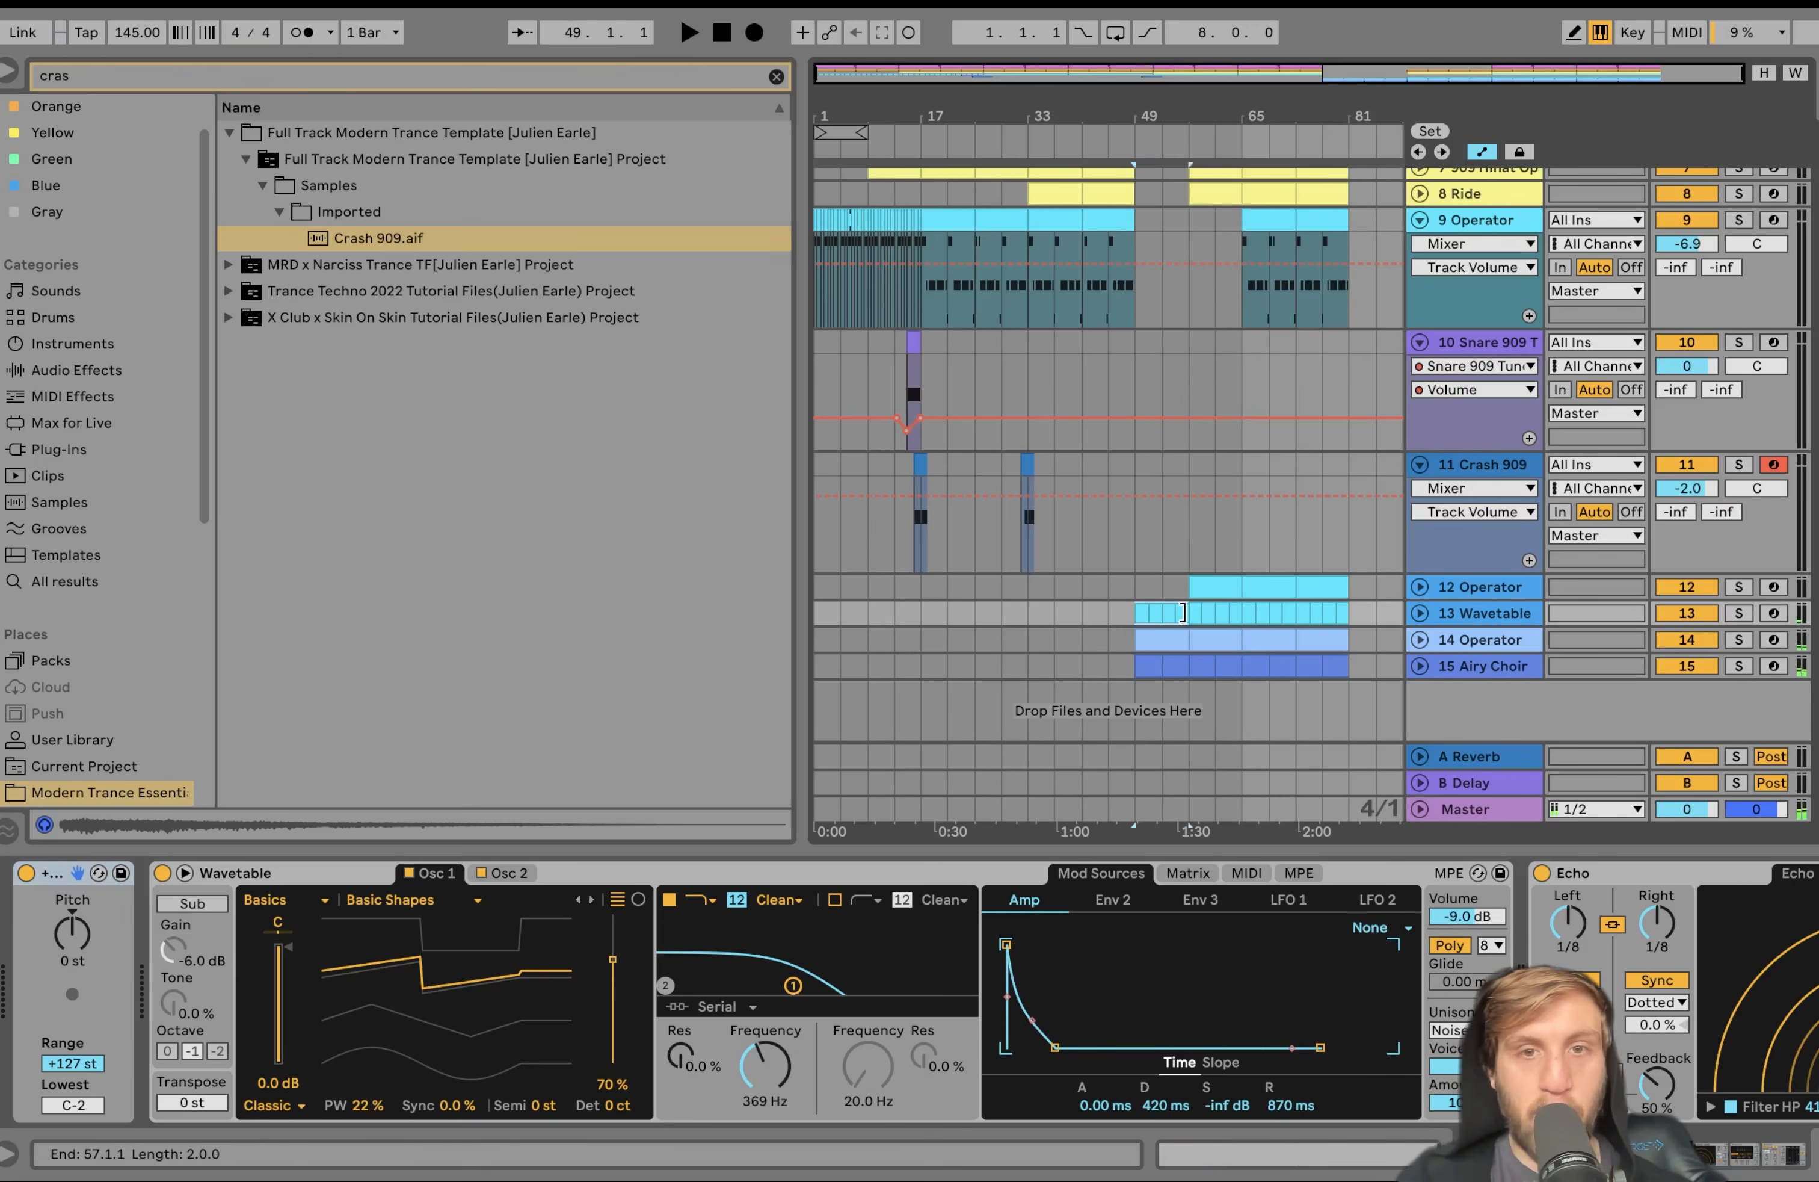
left_click(1024, 613)
key("ctrl+v")
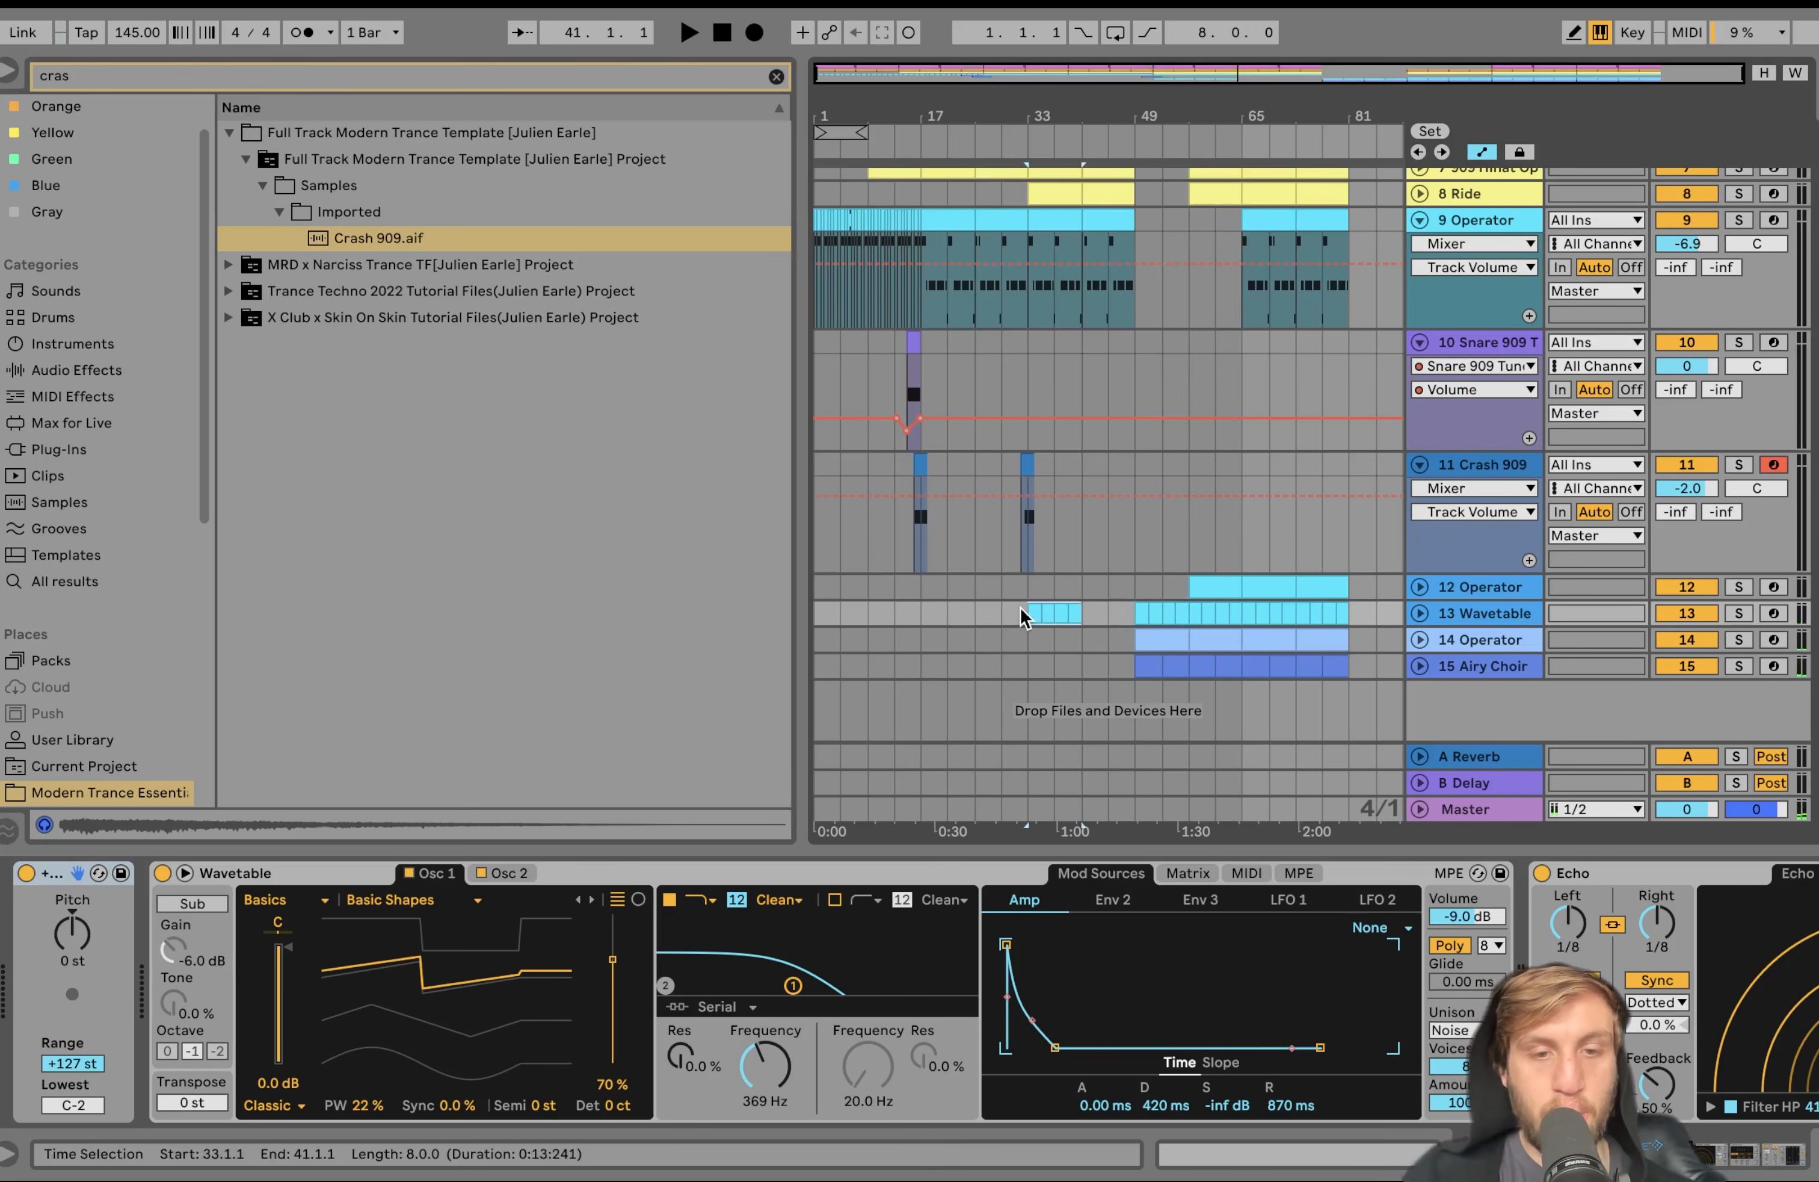
key("space")
Automate the Wavetable's Filter 1 Freq to rise from near its minimum at bar 33 to 369 Hz around bar 55
right_click(752, 948)
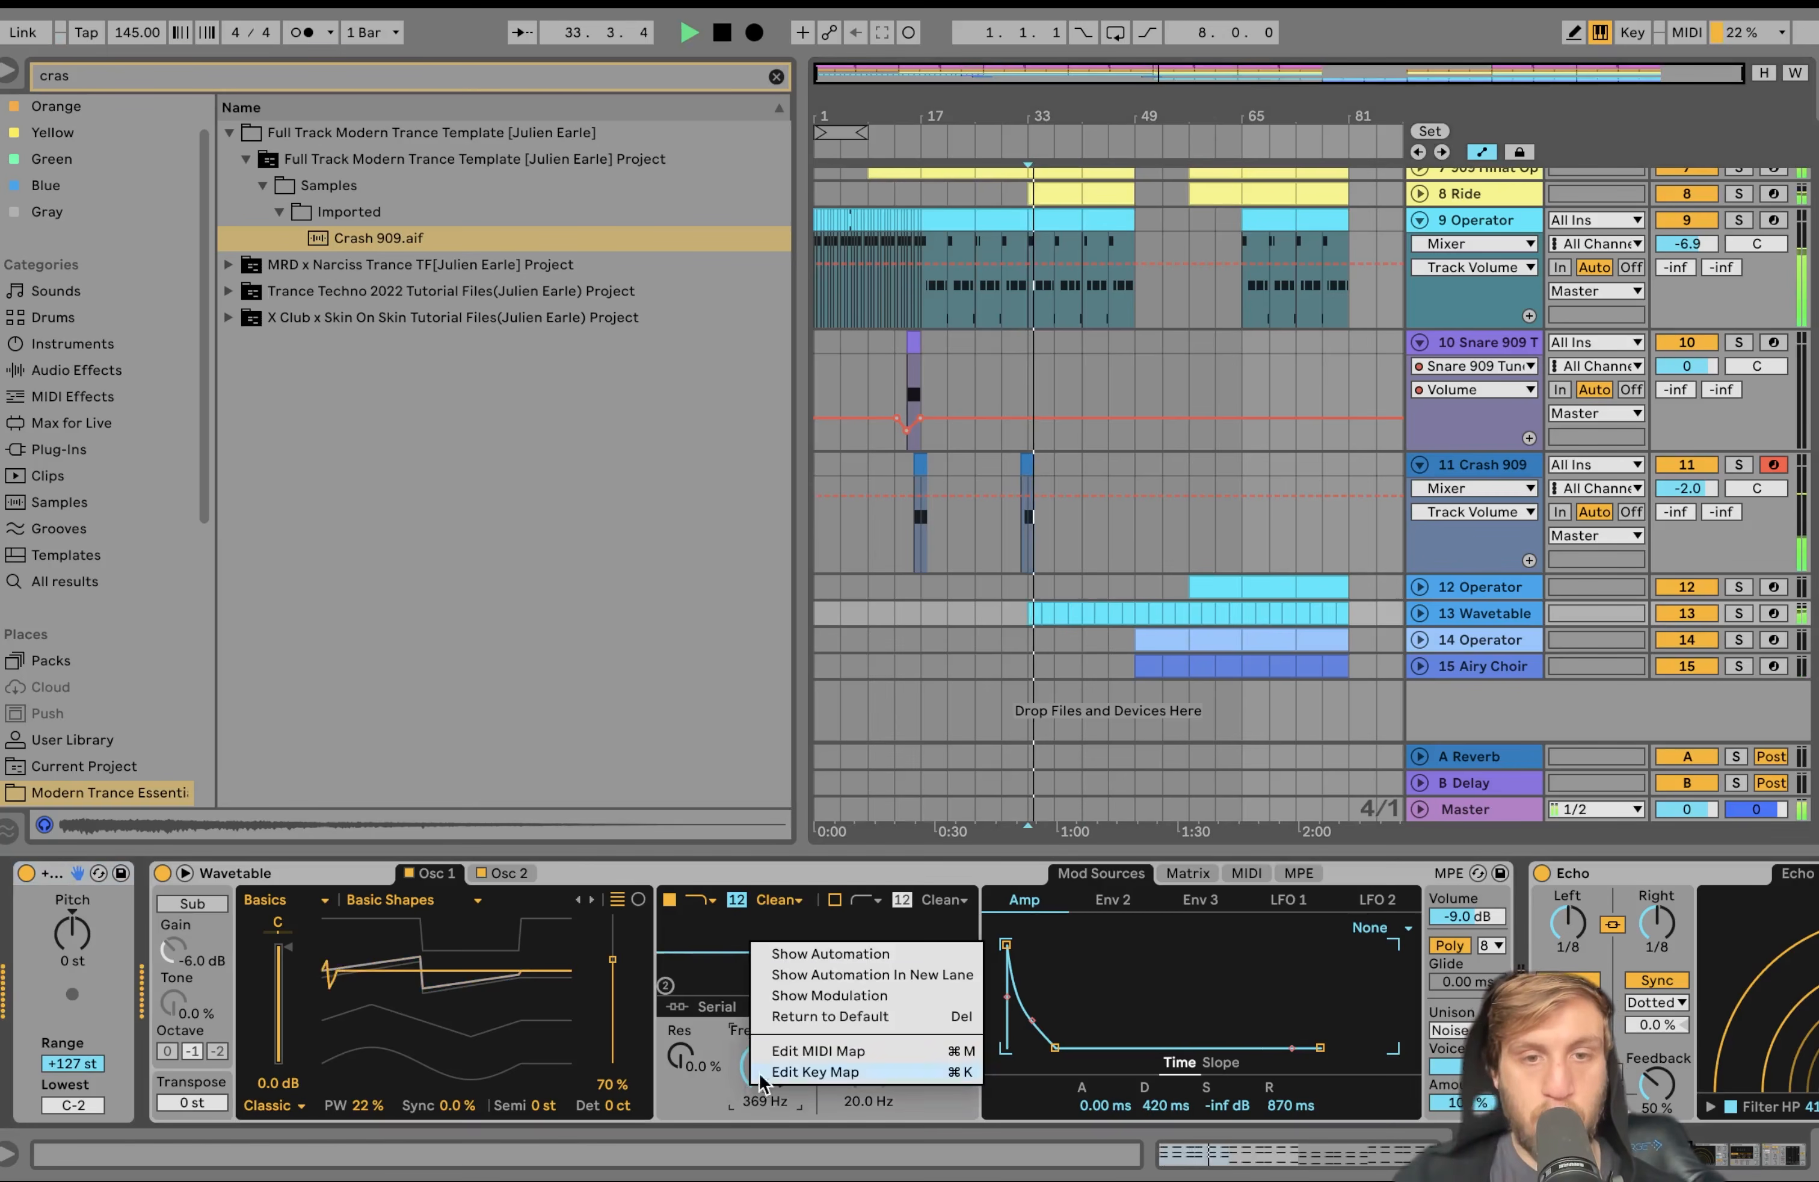
left_click(831, 953)
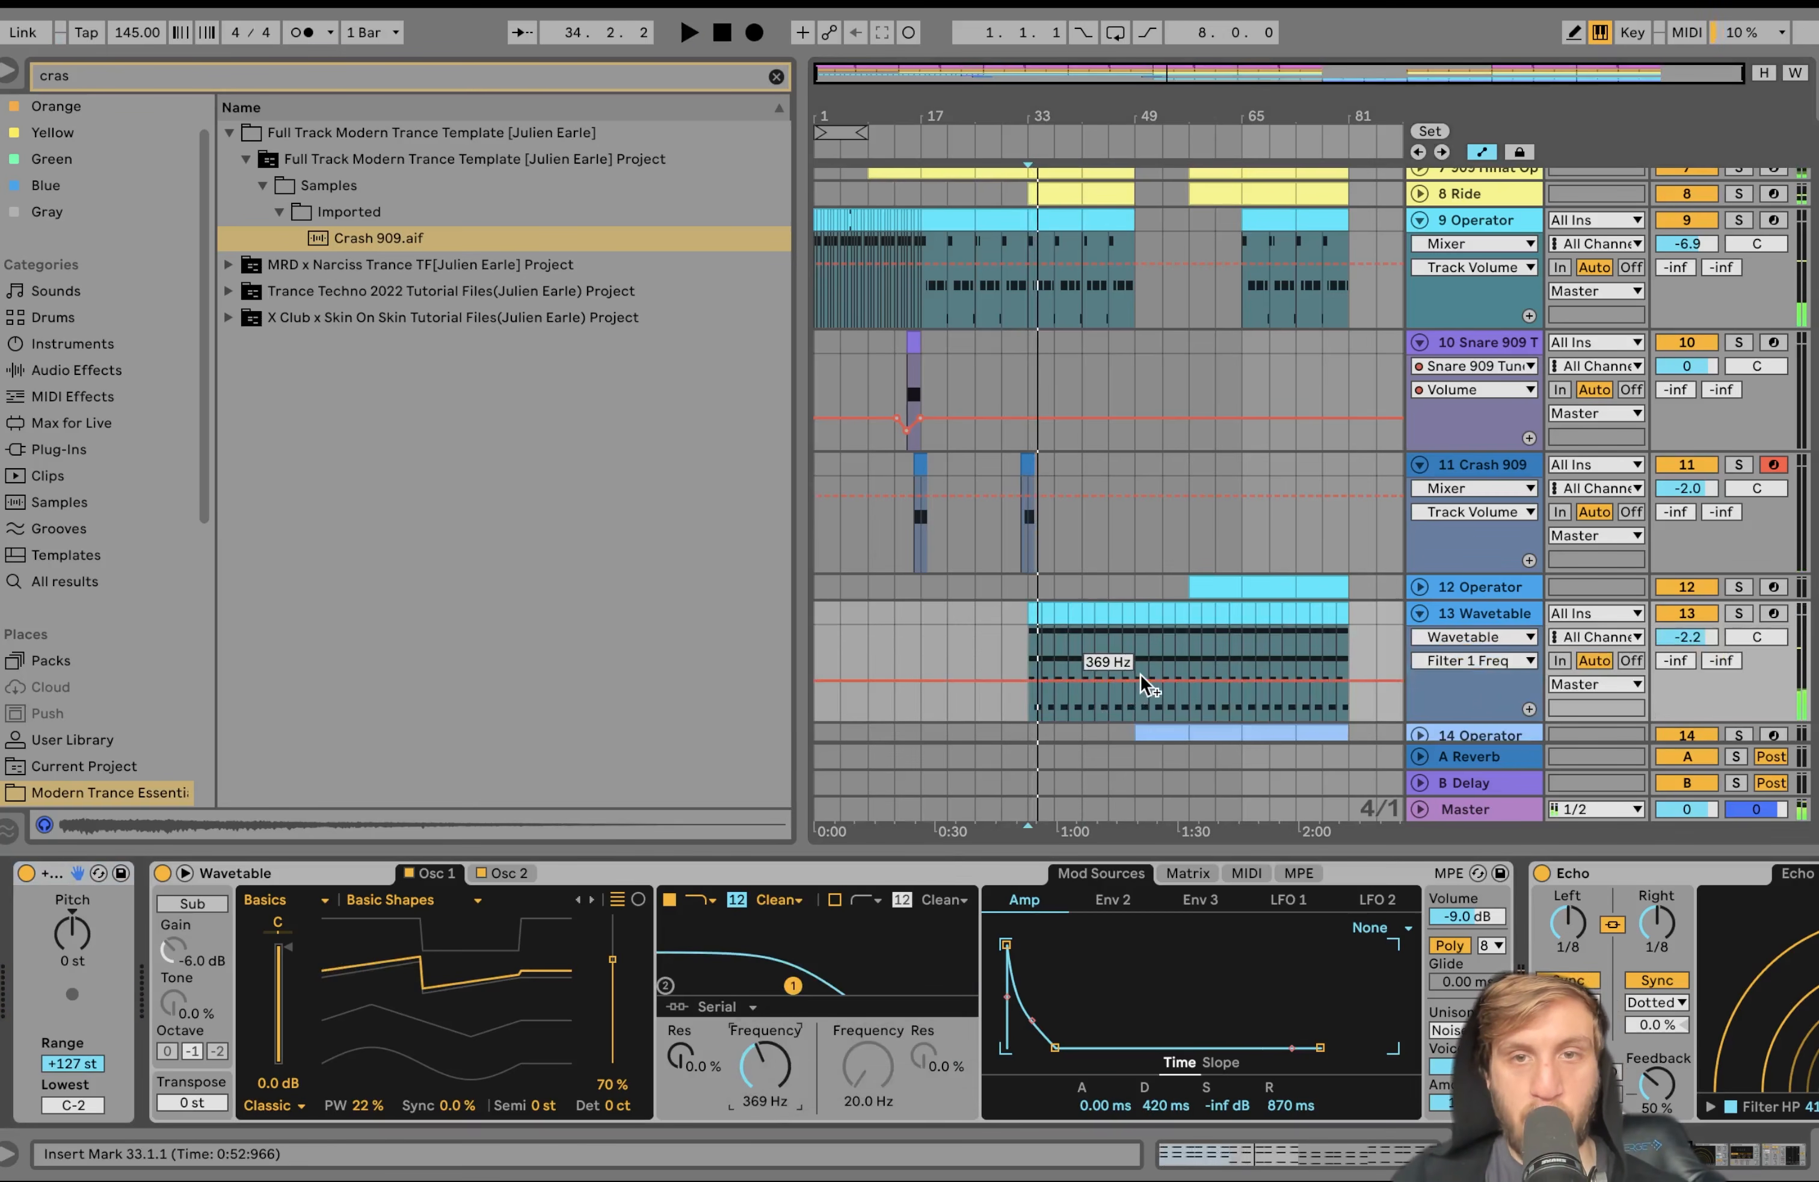
left_click(1173, 680)
left_click_drag(1032, 680, 1032, 721)
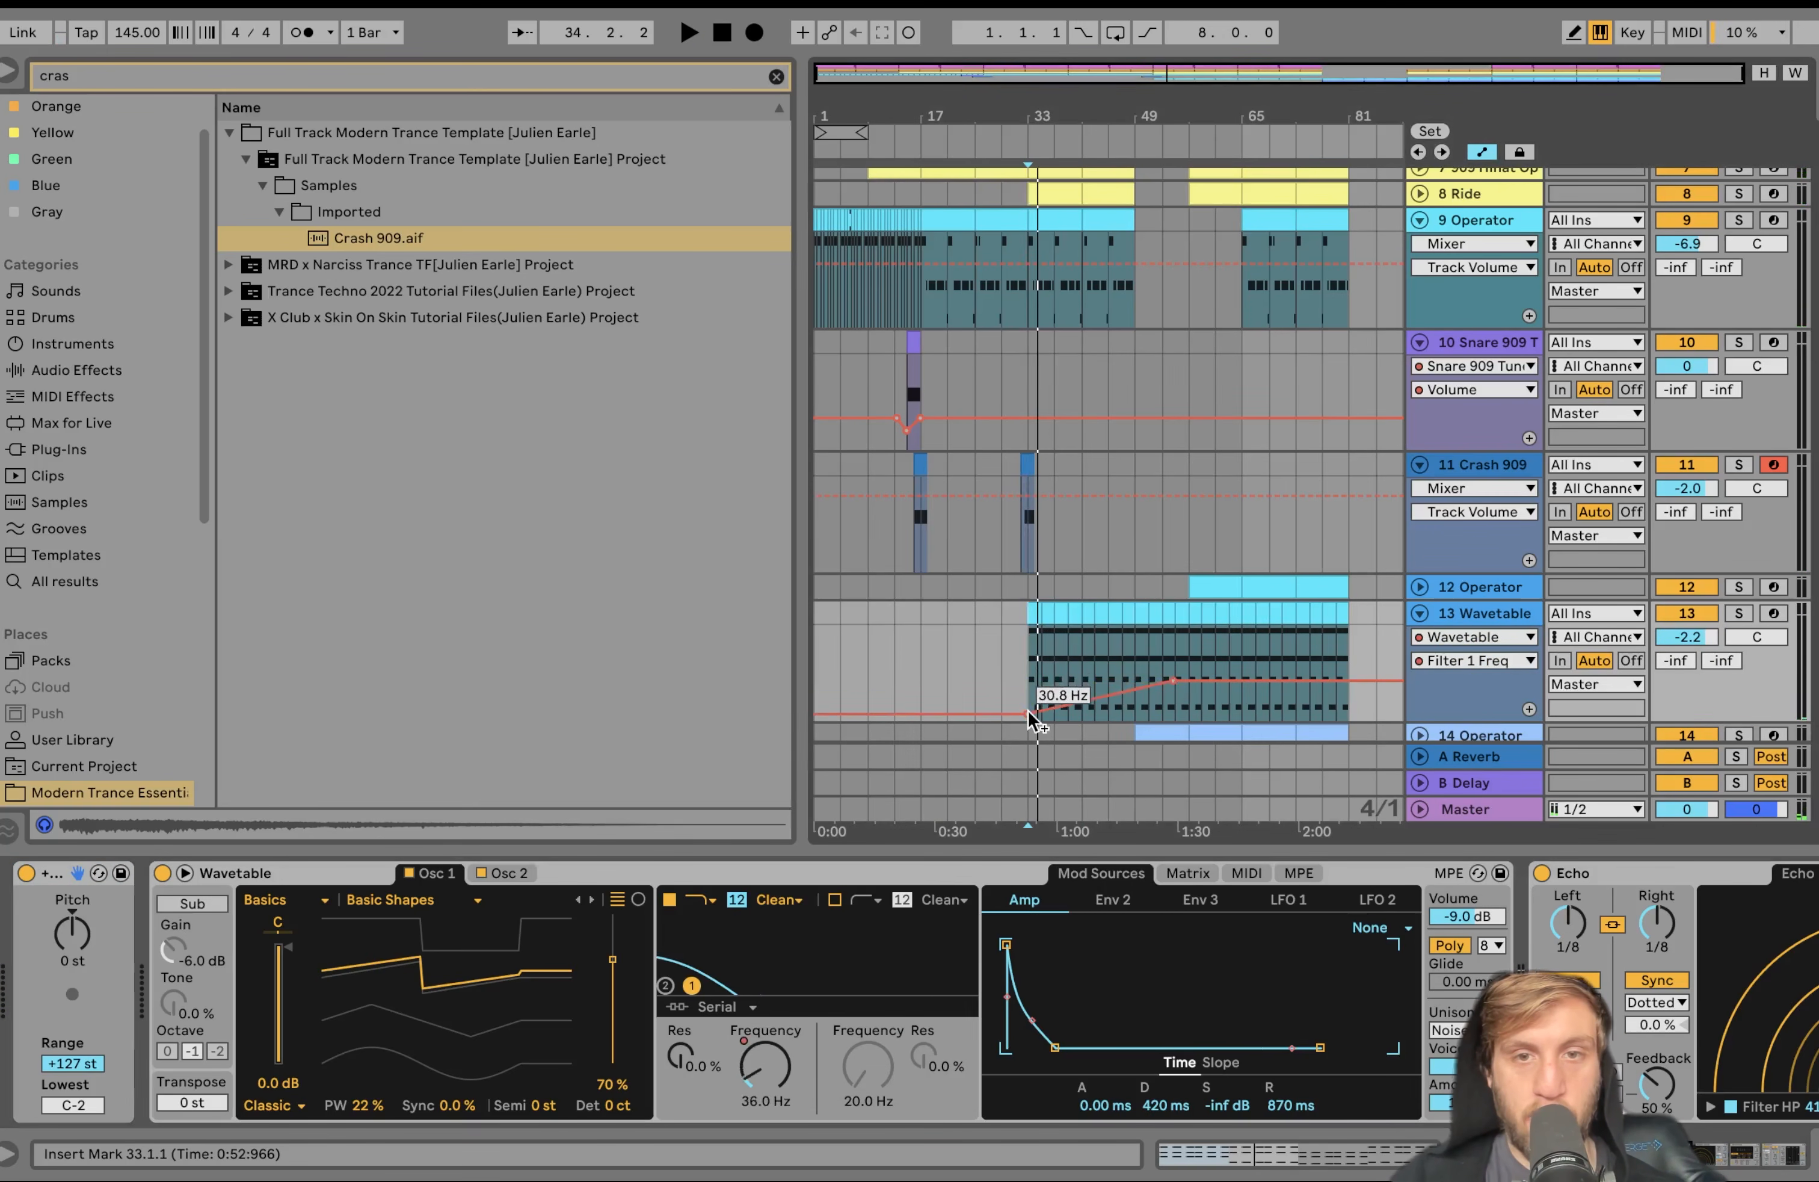
key("space")
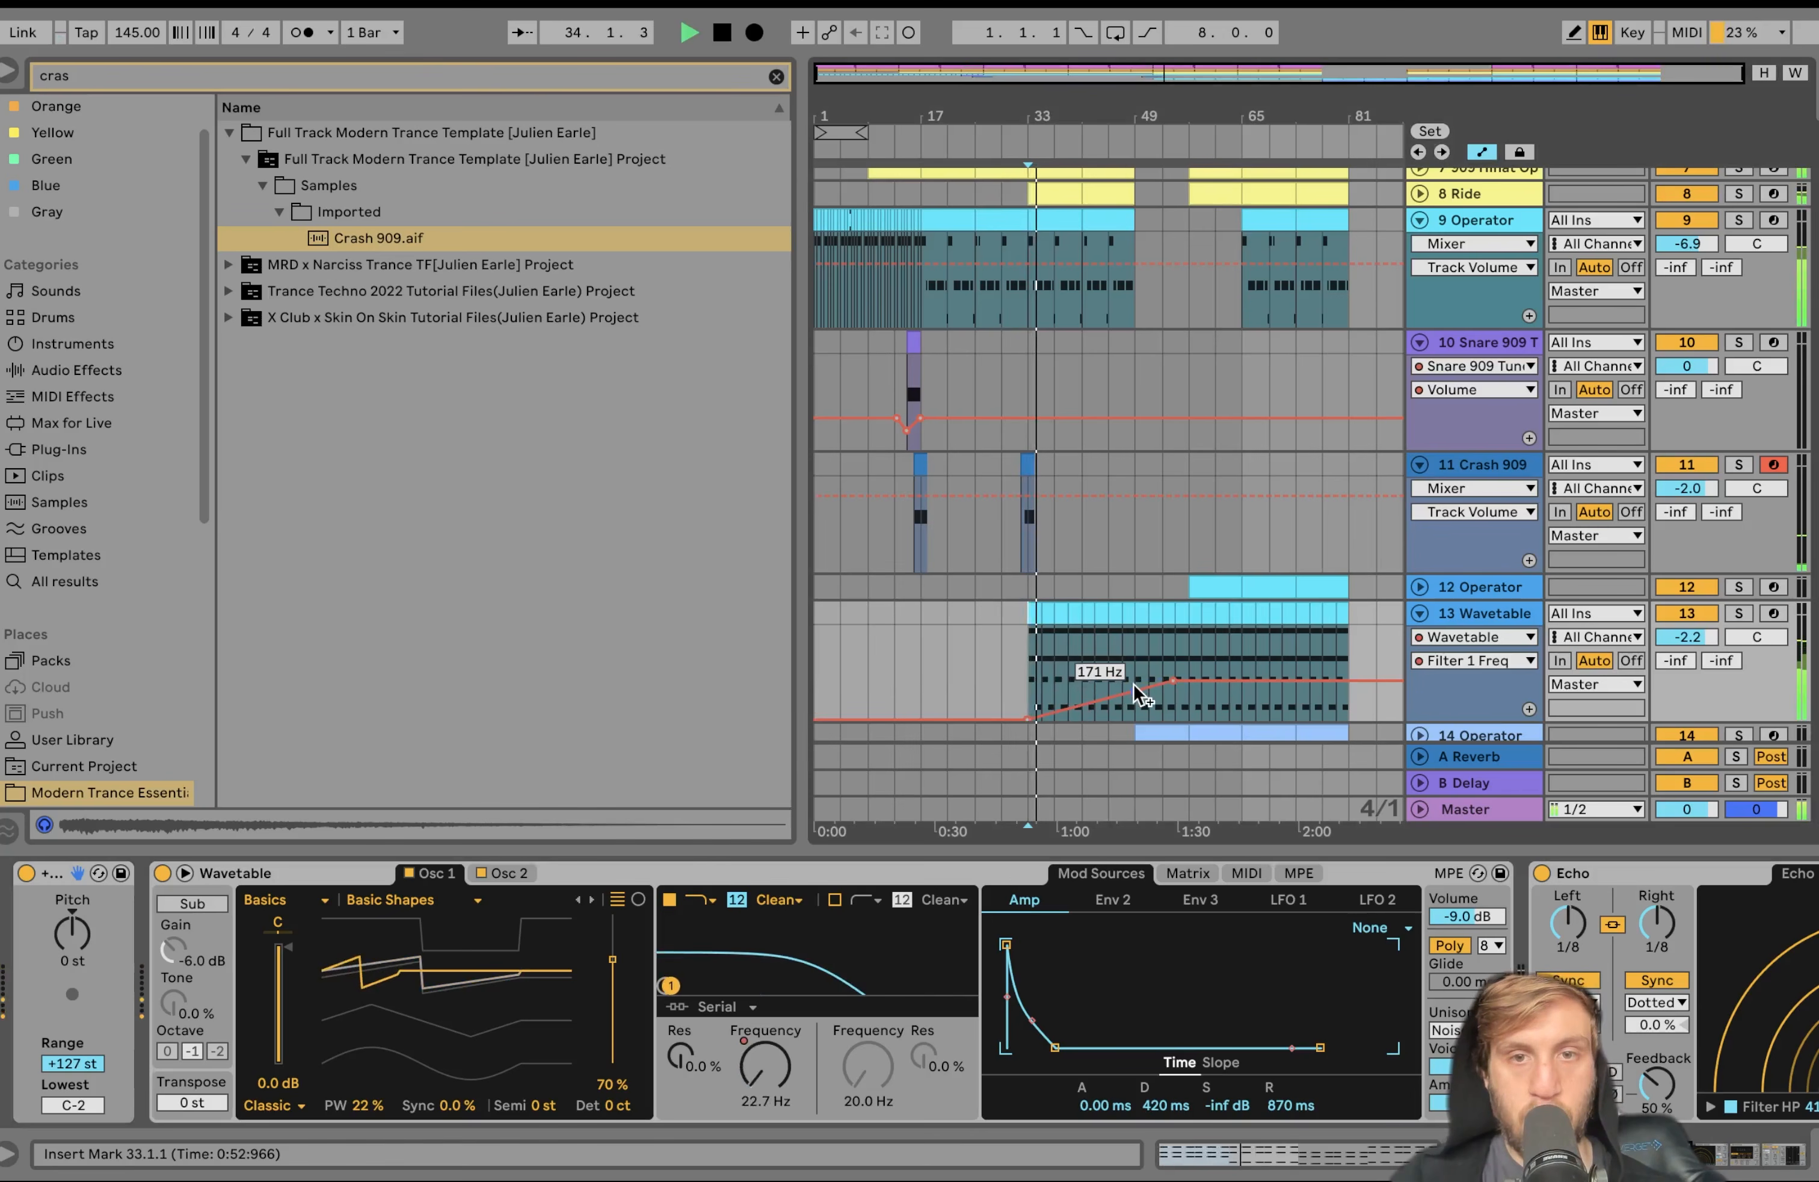
Shape the Wavetable filter automation to peak around bar 53, dip around bar 61 and rise to a higher peak at bar 65
left_click_drag(1108, 697, 1242, 636)
left_click(1136, 658)
key("space")
key("space")
key("space")
left_click(1188, 644)
key("space")
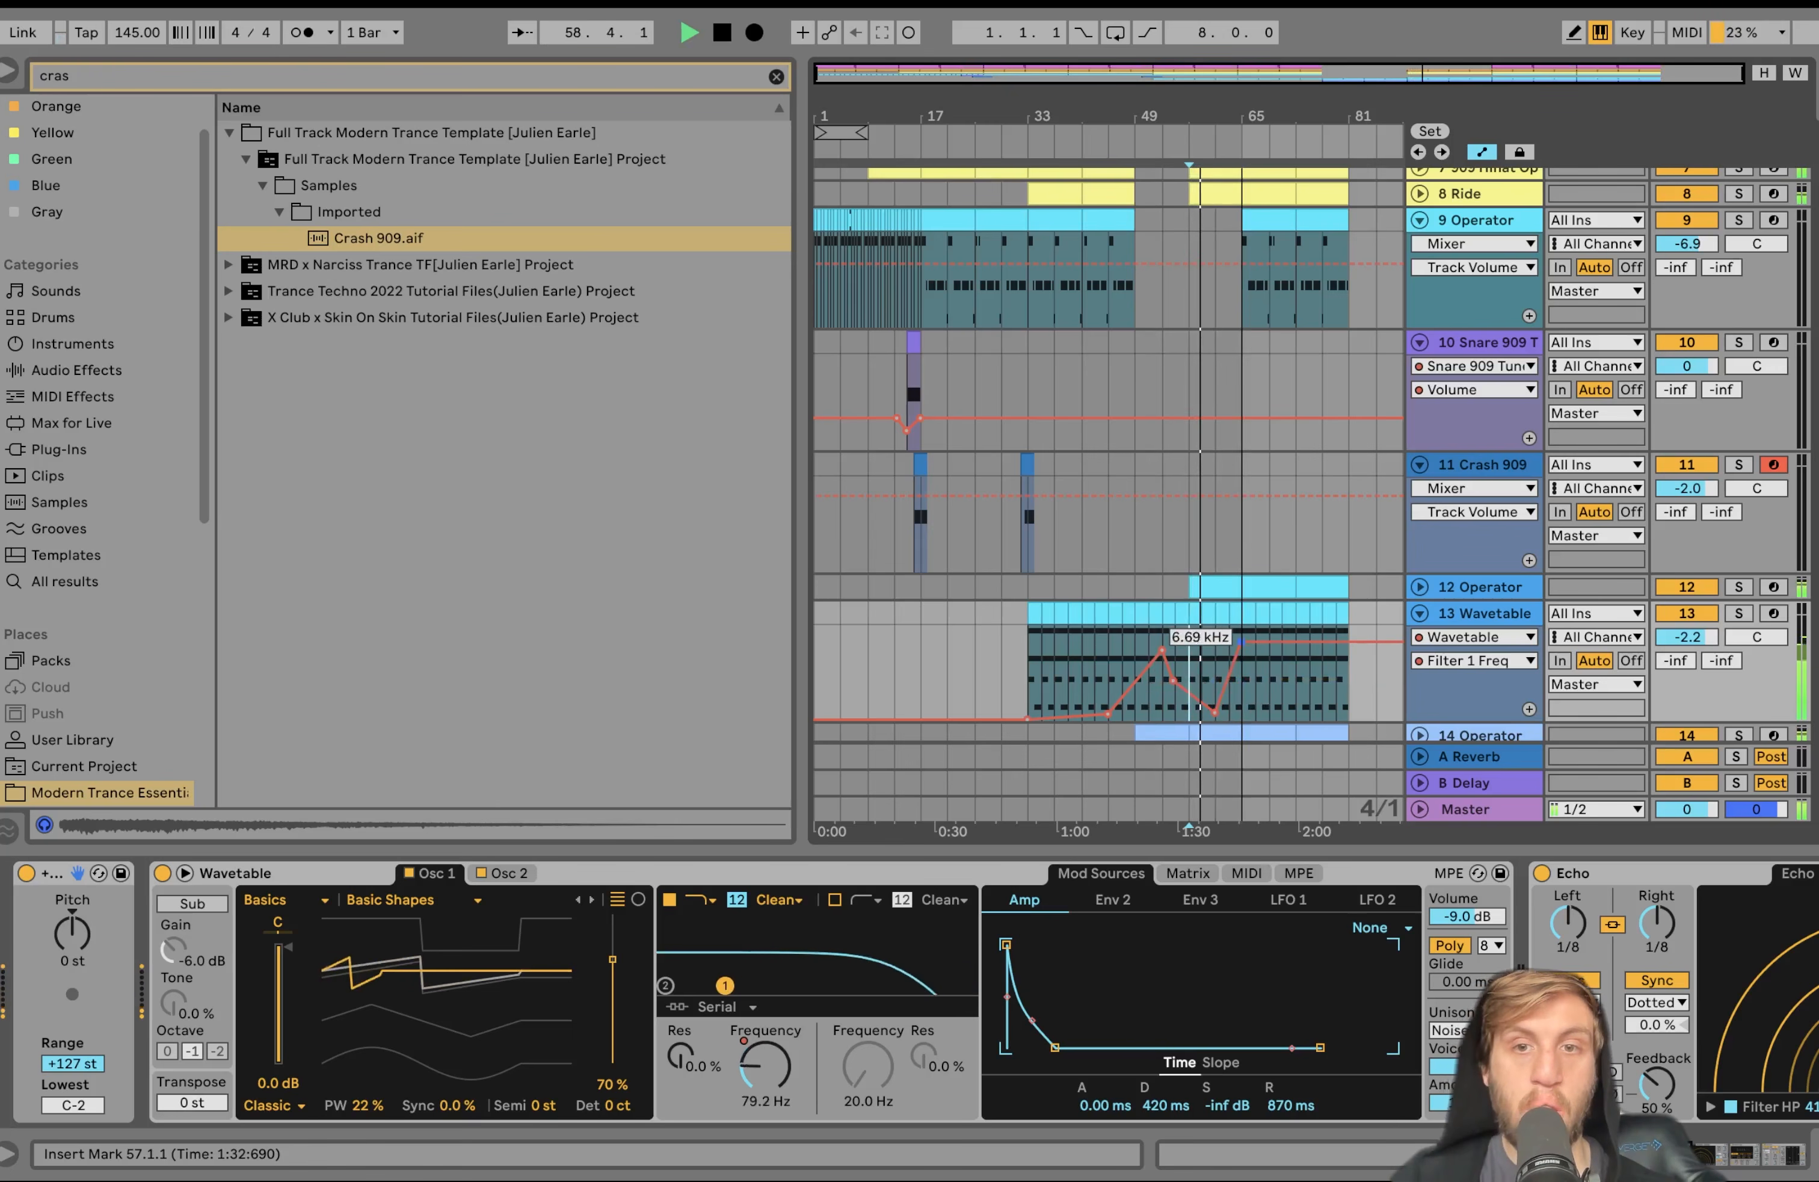
Play back from bar 65 and lower the Wavetable filter automation to about 131 Hz at bar 81
left_click(1245, 693)
key("space")
key("space")
scroll(1251, 696, "up", 1)
scroll(1253, 691, "down", 3)
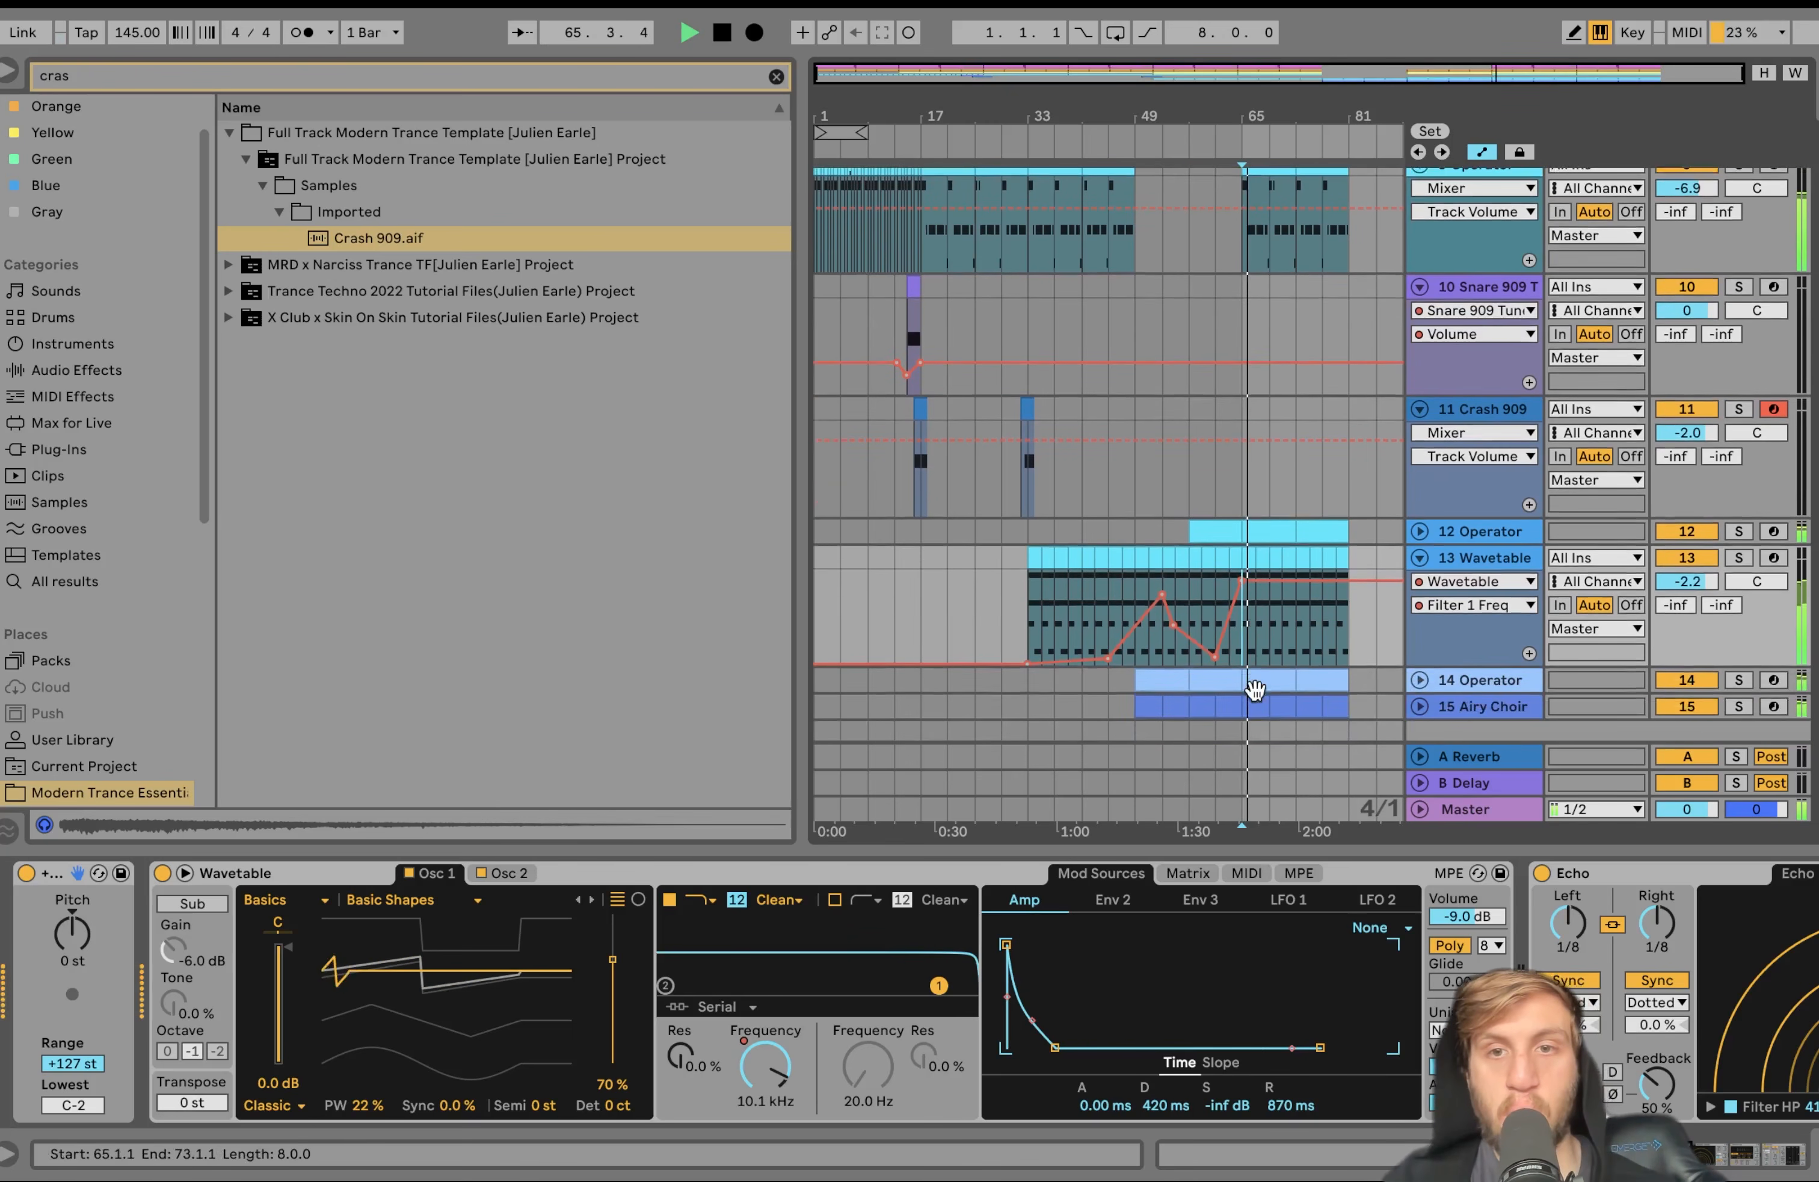
left_click_drag(1349, 582, 1350, 639)
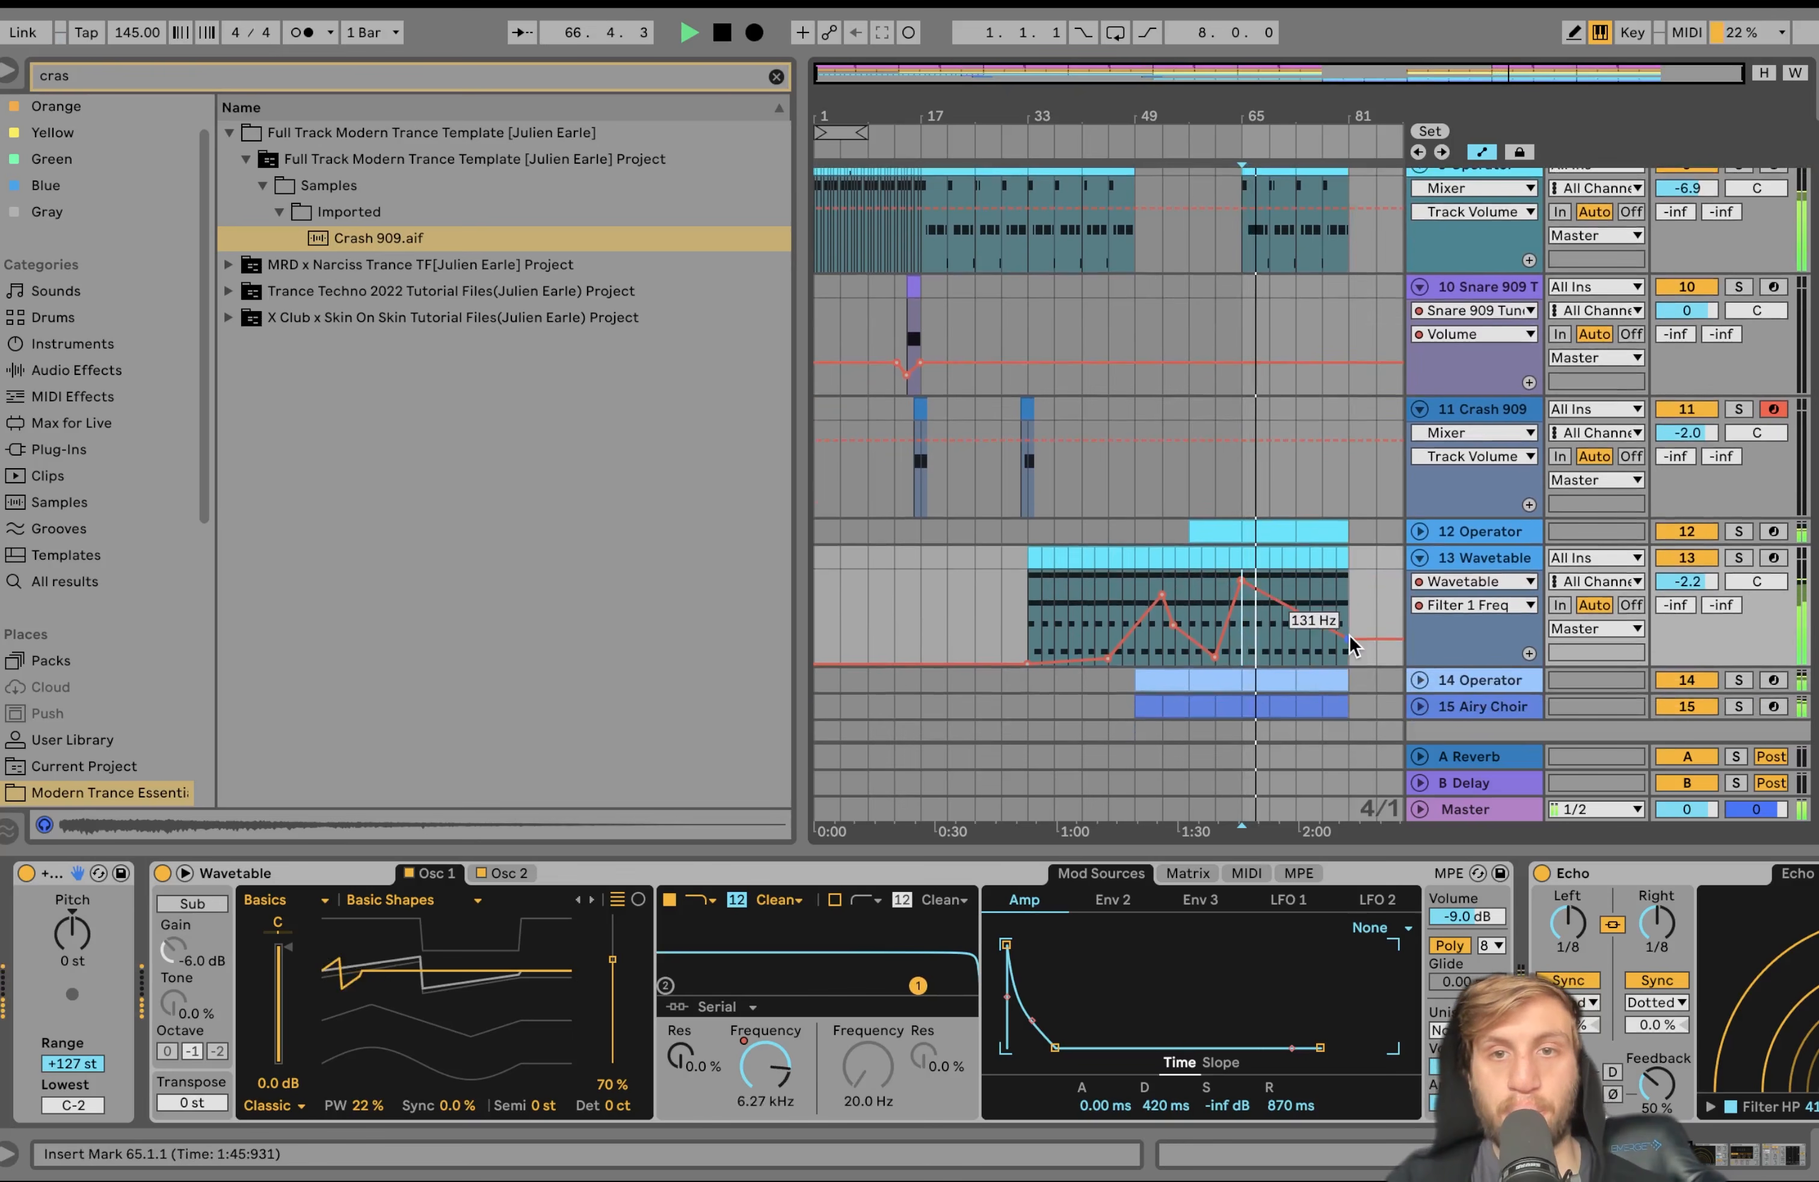
scroll(1353, 639, "up", 3)
key("space")
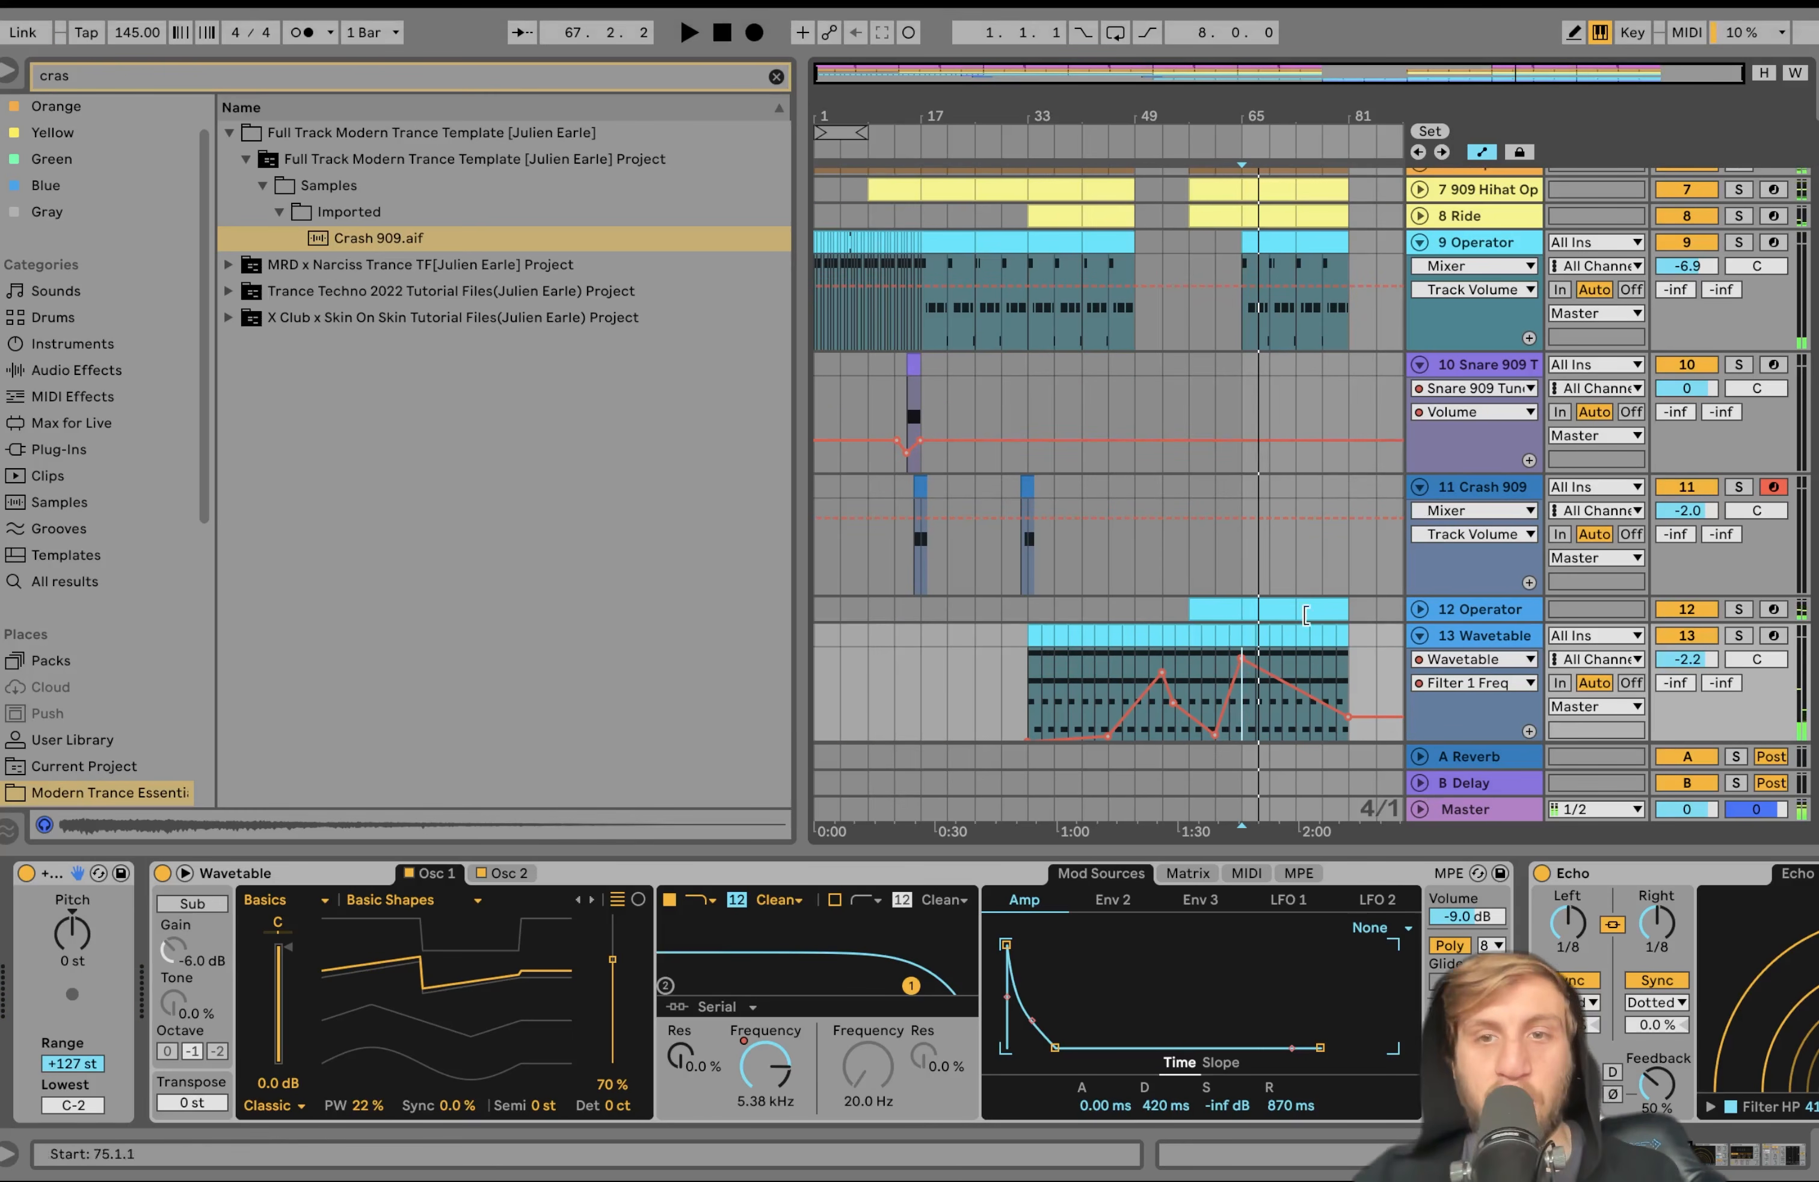
Collapse the Wavetable track and play back the full section from bar 65
scroll(1289, 675, "down", 4)
scroll(1334, 672, "up", 7)
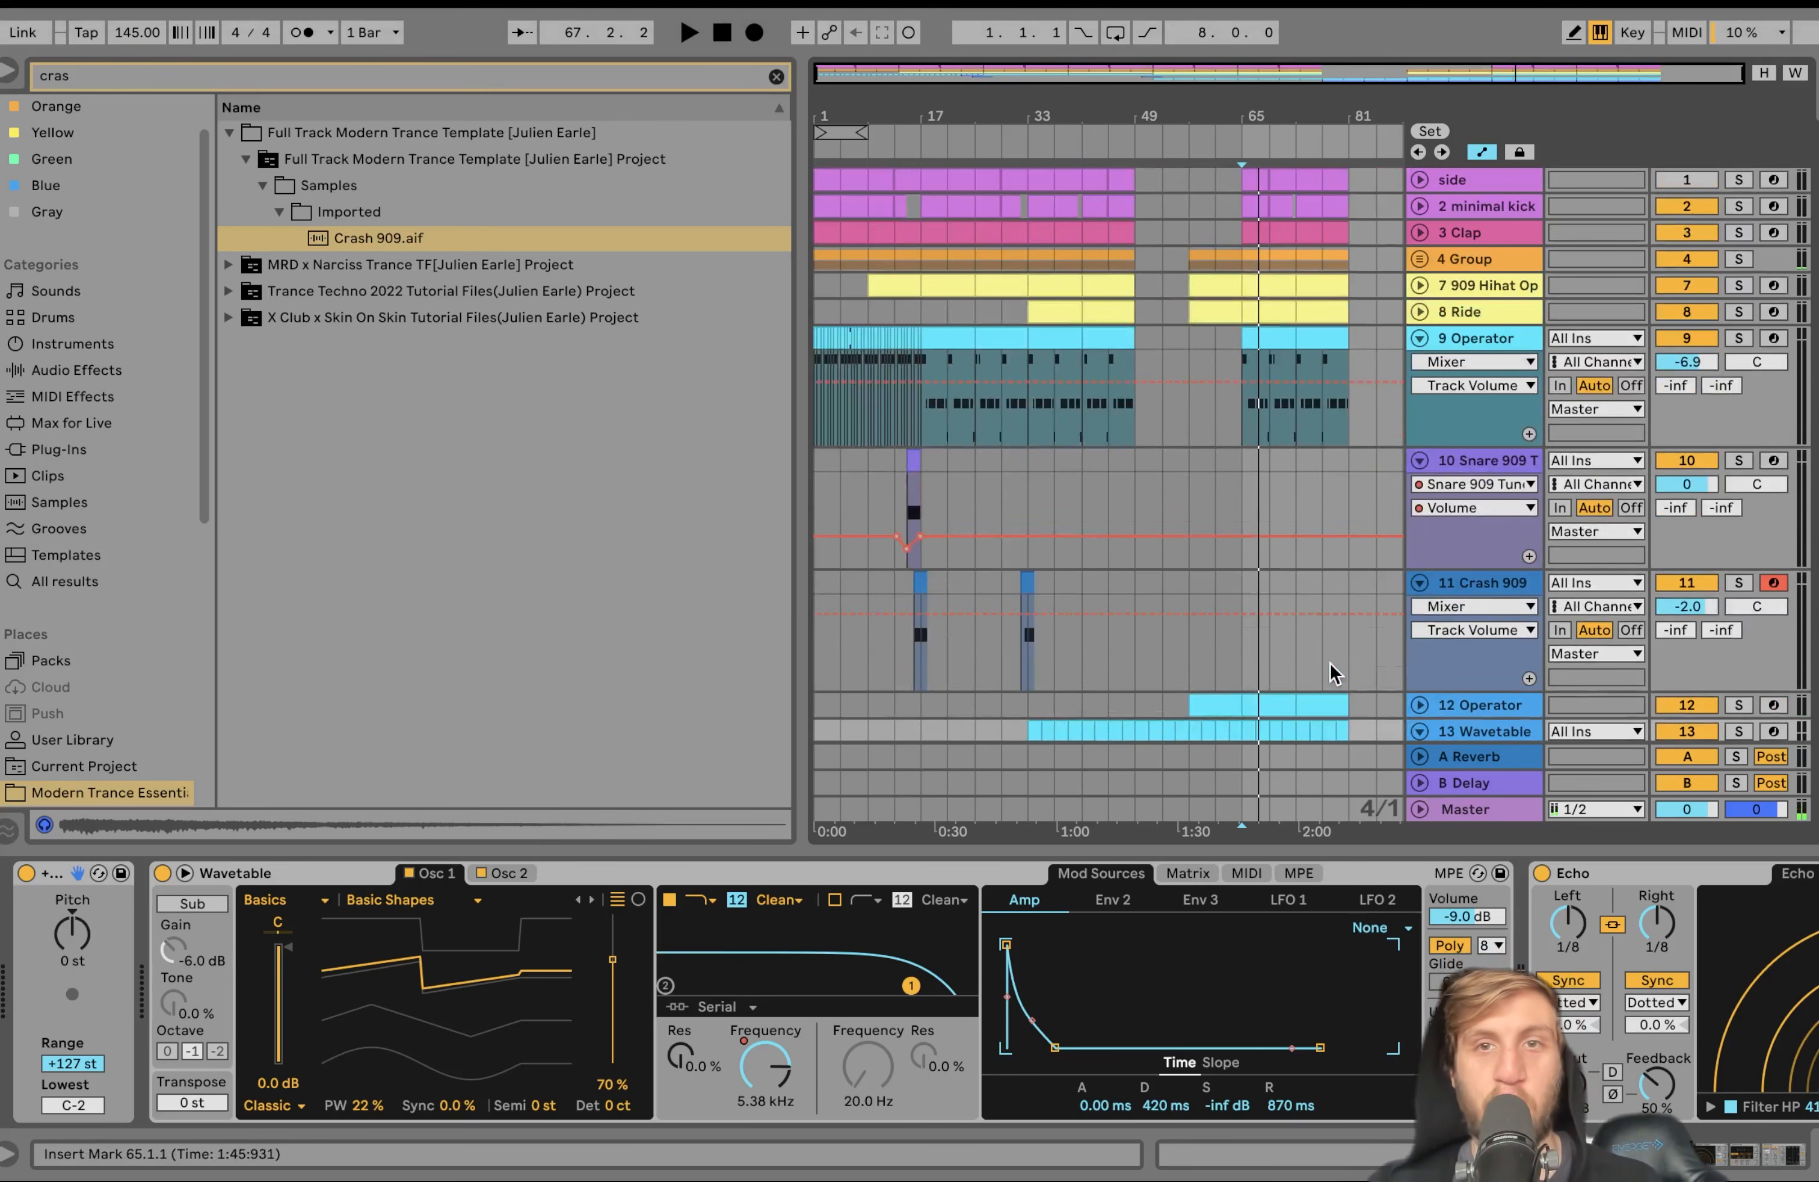
left_click(1240, 180)
key("space")
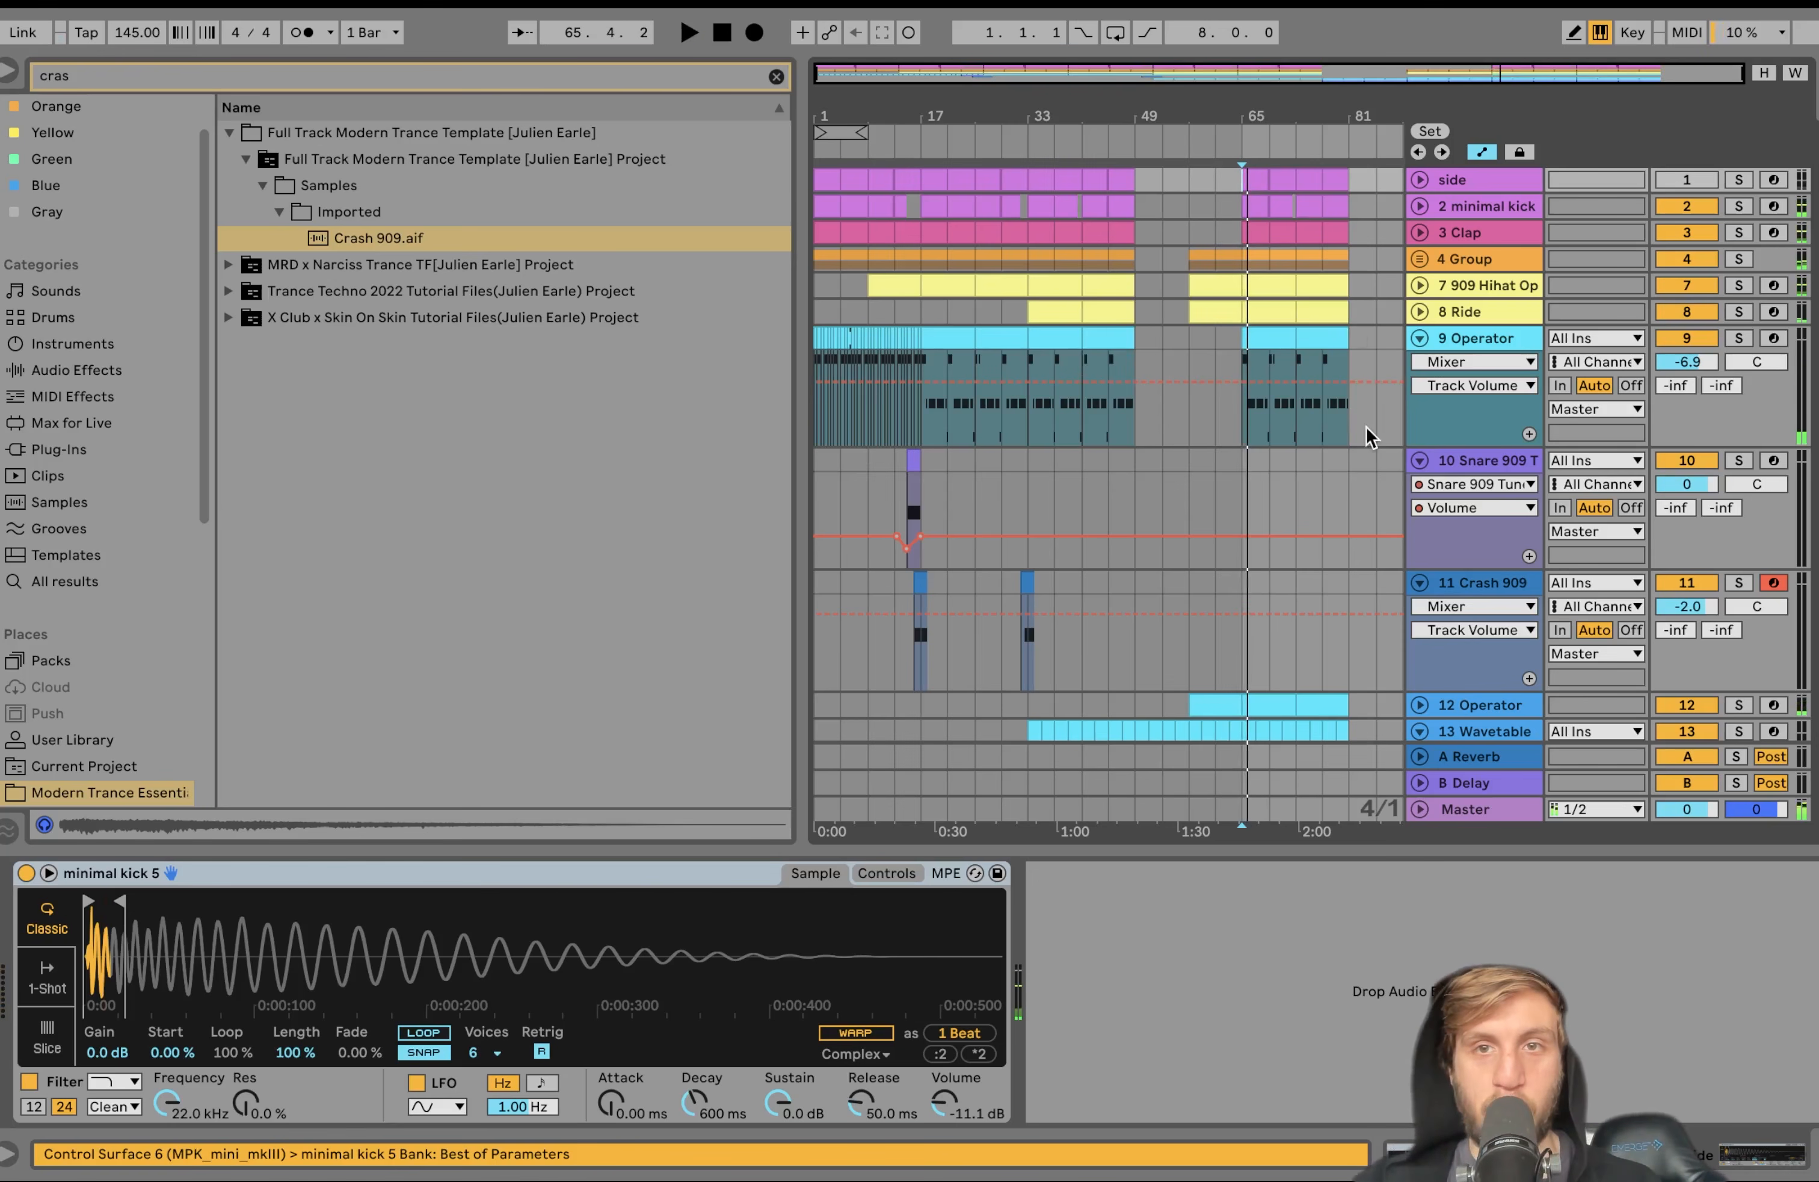
Play back the drop from bar 71 to judge where a transition is needed before bar 81
left_click(1350, 457)
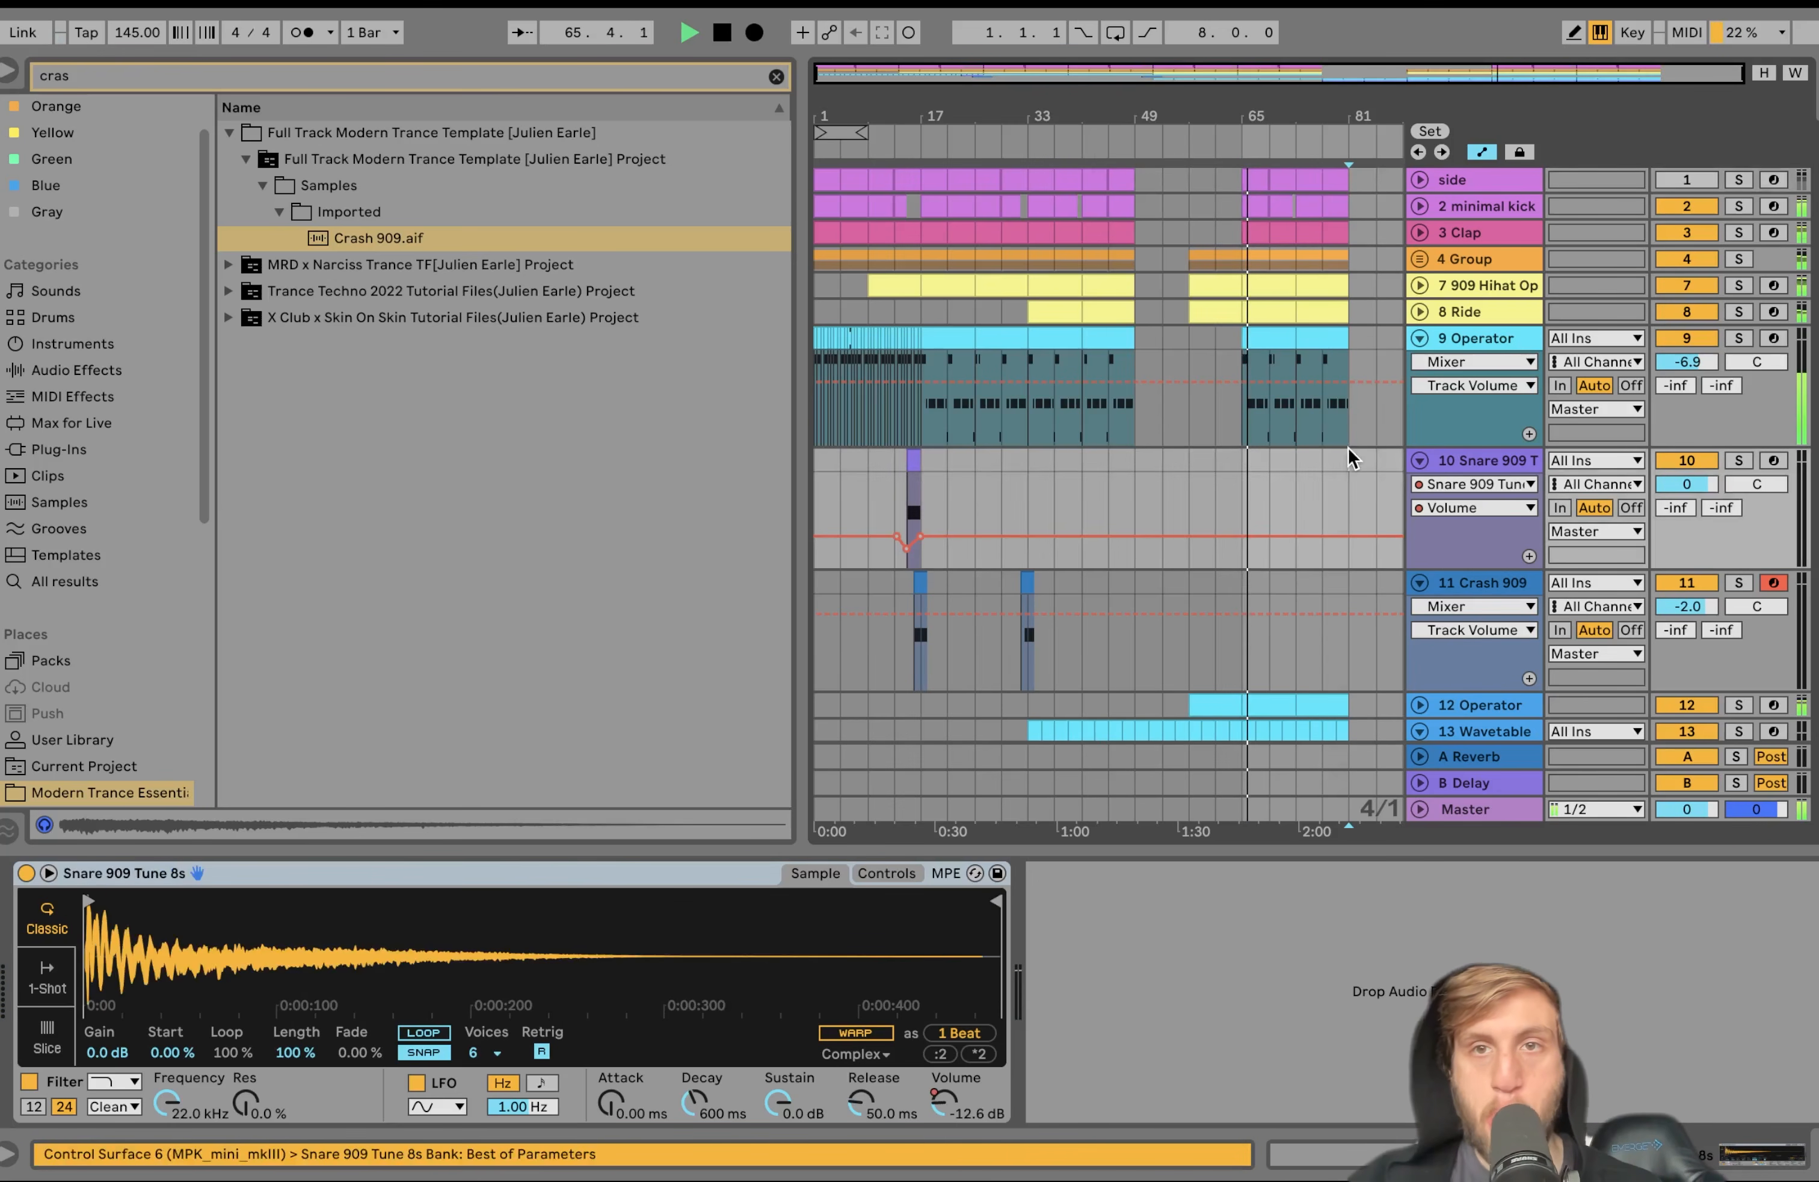
scroll(1348, 448, "up", 5)
key("space")
left_click(1148, 468)
scroll(1148, 468, "right", 1)
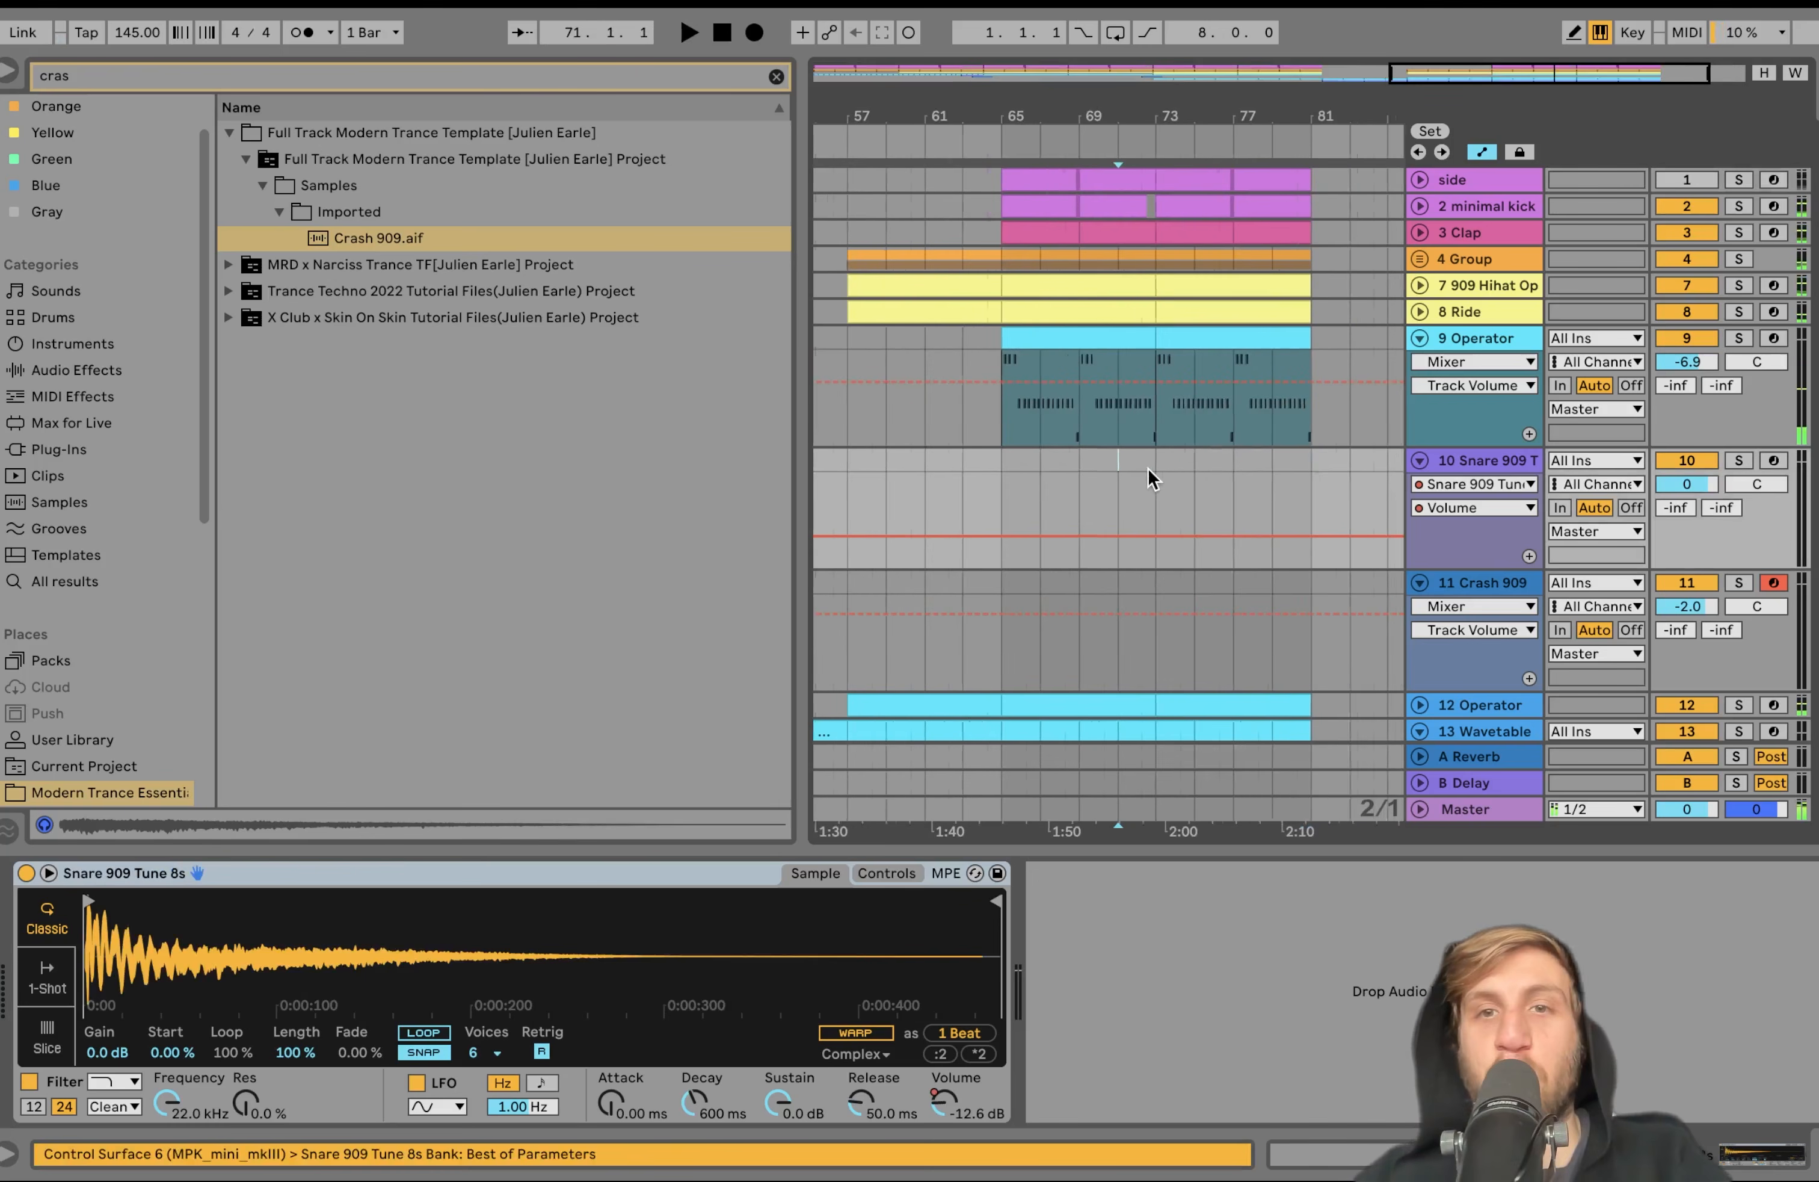
scroll(1148, 468, "up", 5)
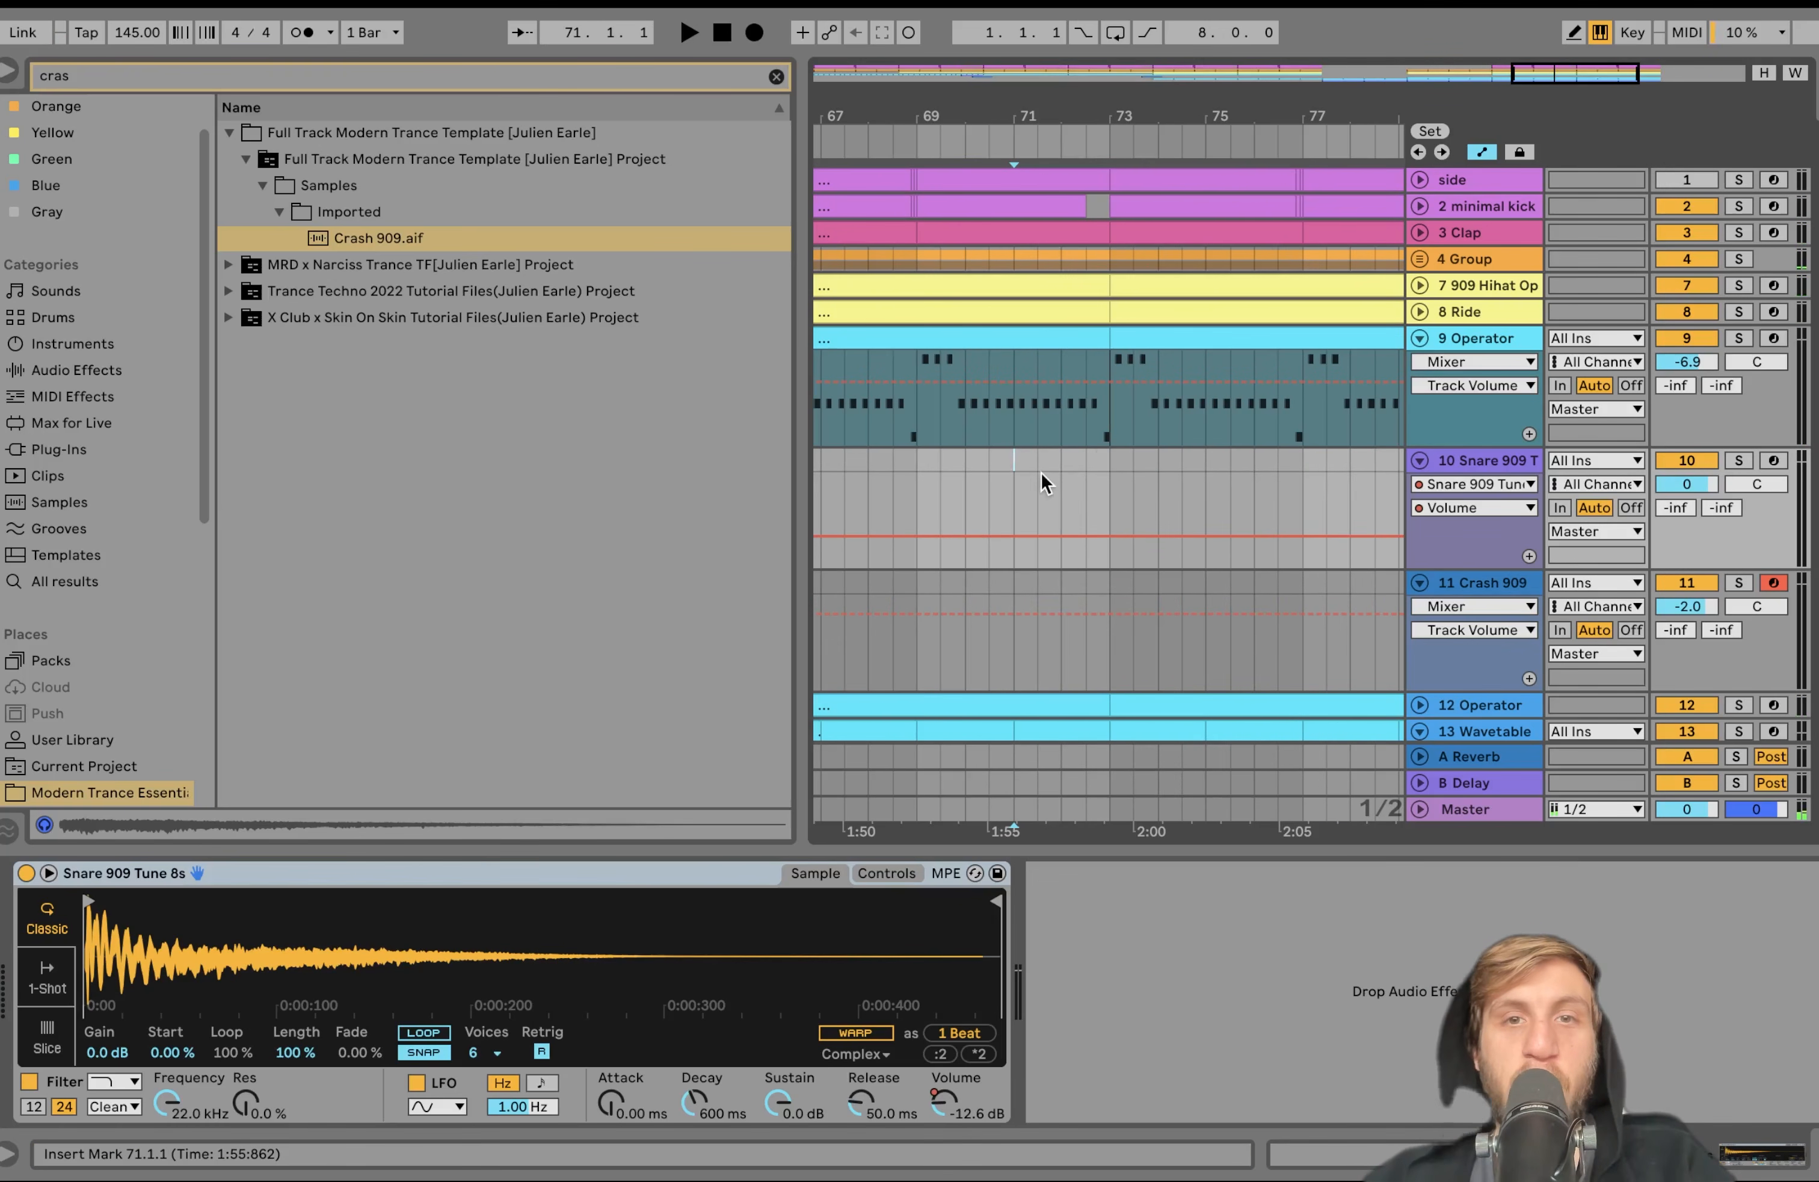
scroll(1041, 474, "down", 2)
key("space")
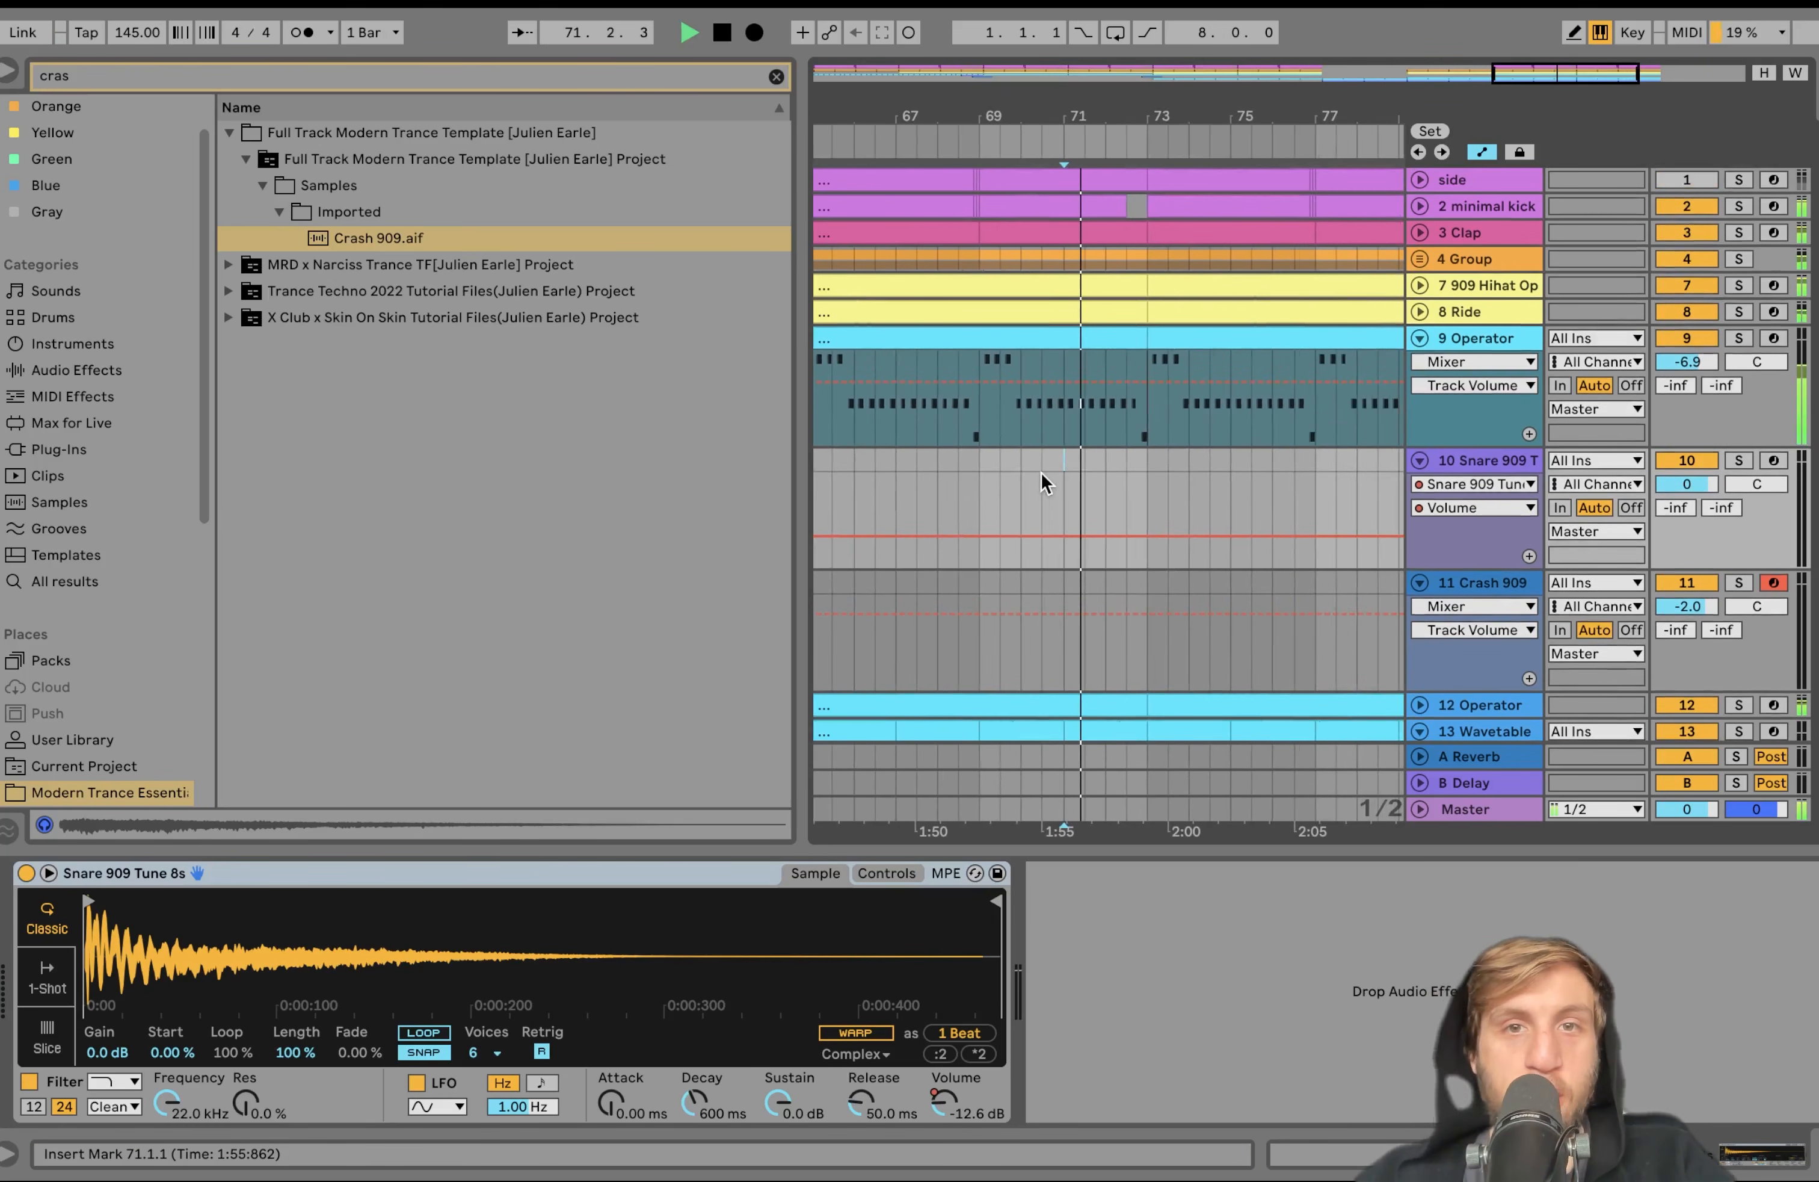
key("space")
scroll(1040, 470, "right", 3)
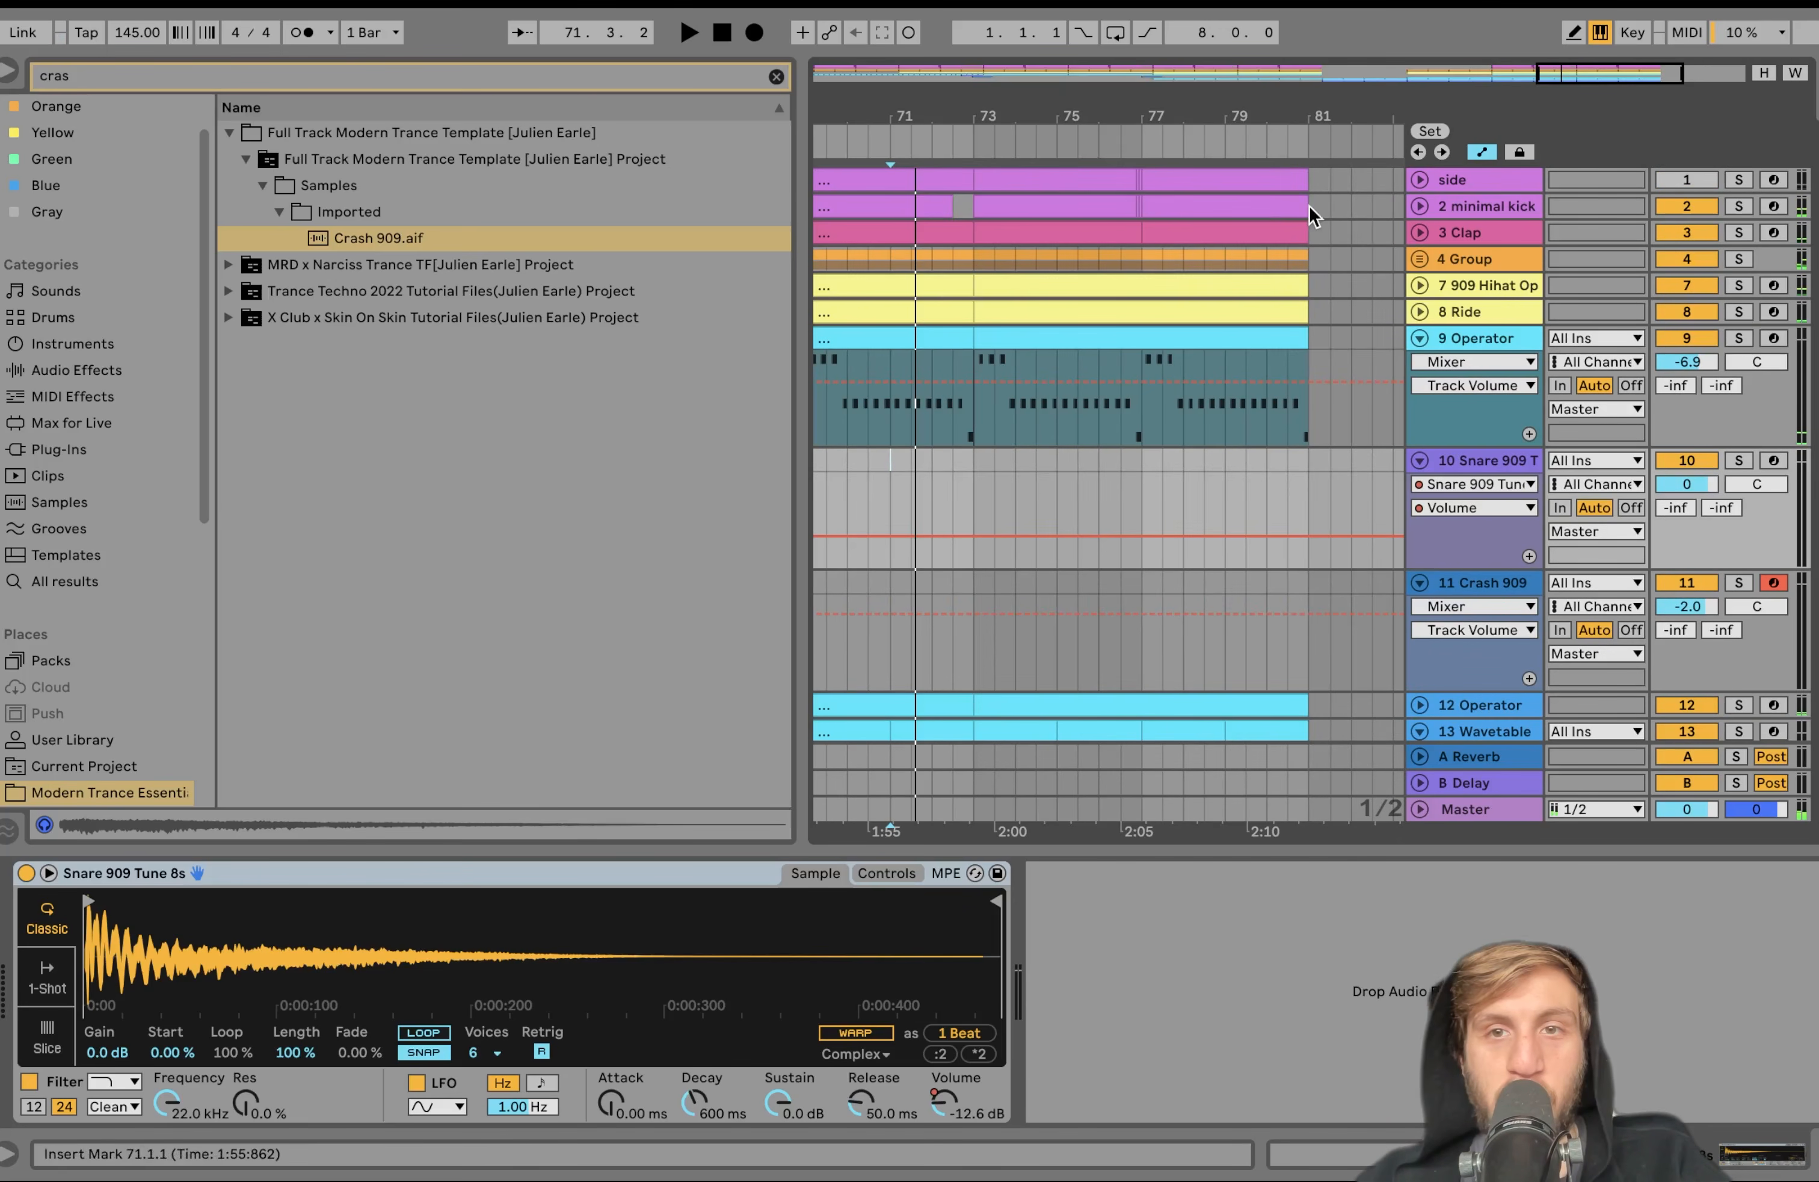
Delete the minimal kick from bar 77 to bar 81 and play back from bar 77
left_click_drag(1309, 206, 1217, 206)
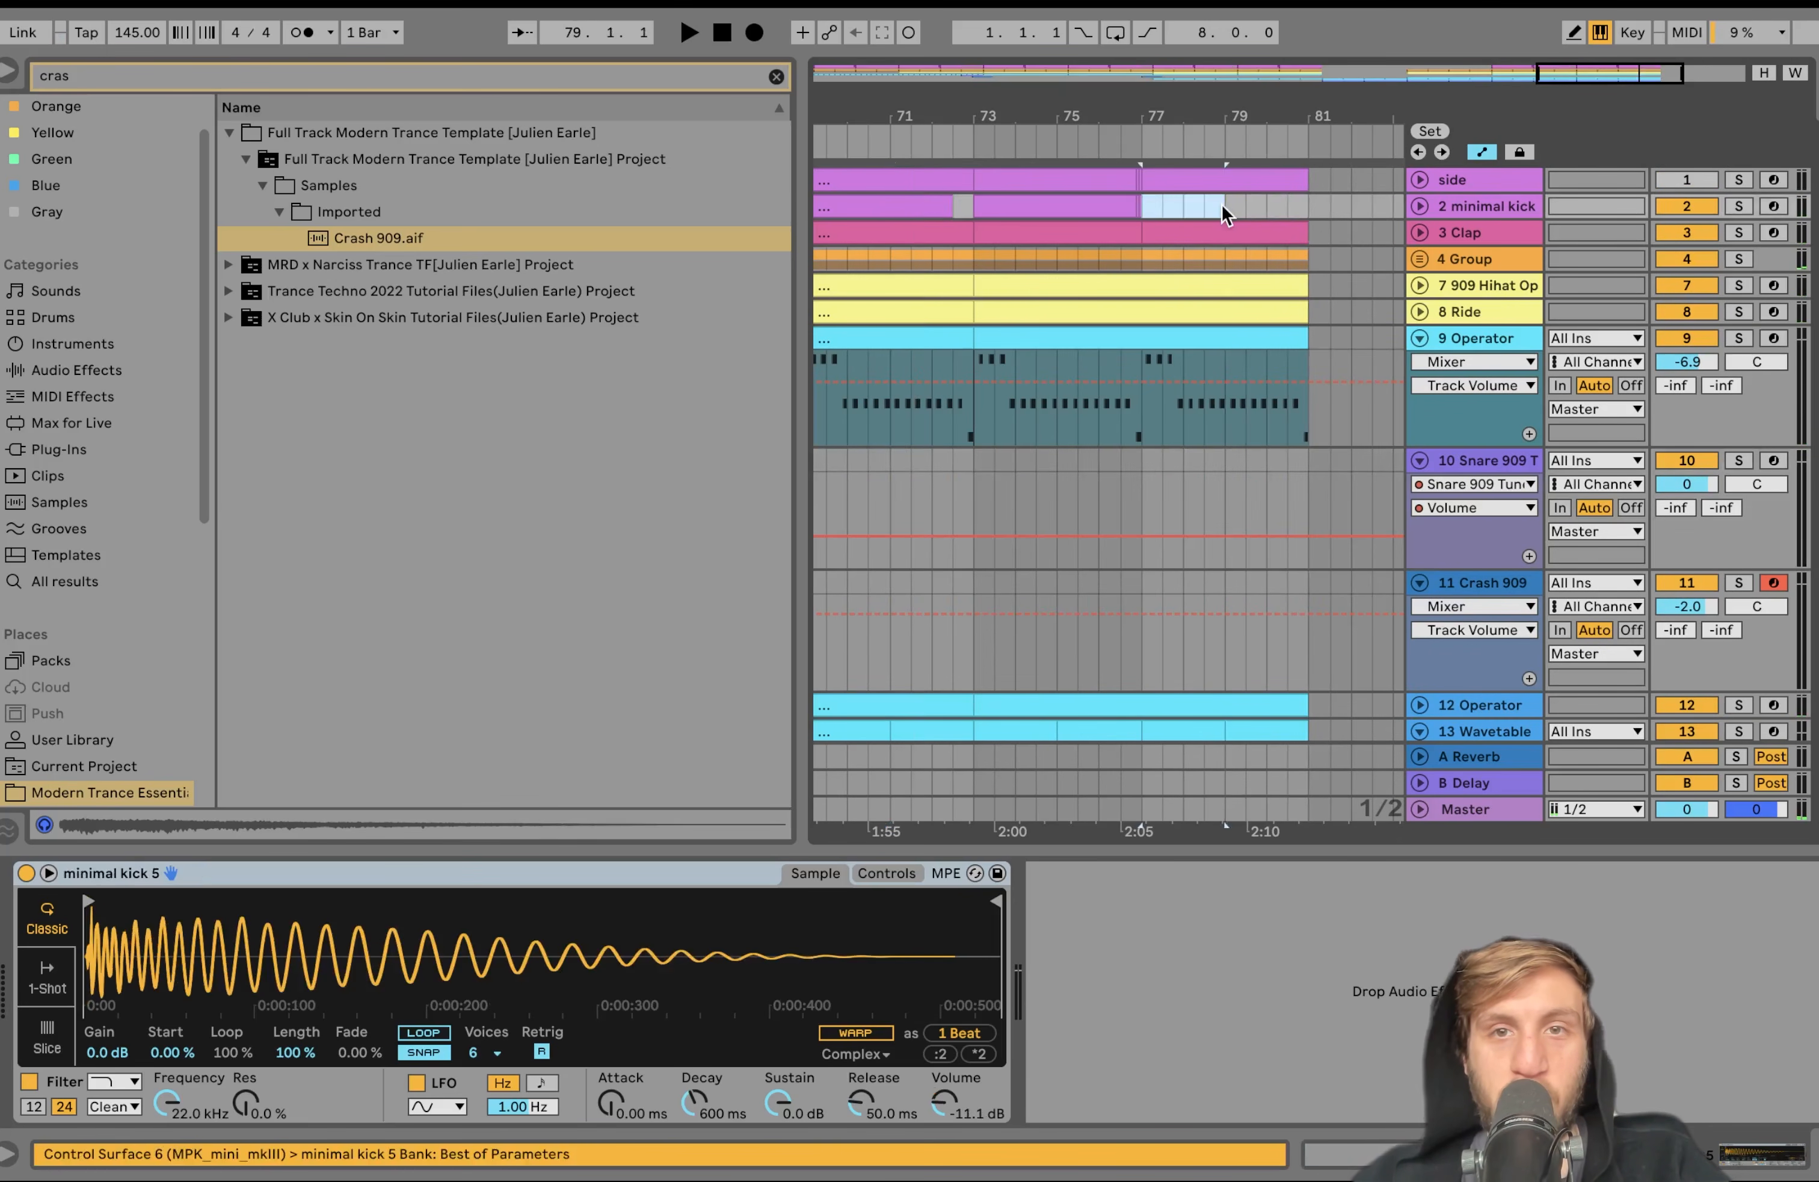
scroll(1222, 203, "down", 3)
scroll(1222, 203, "down", 2)
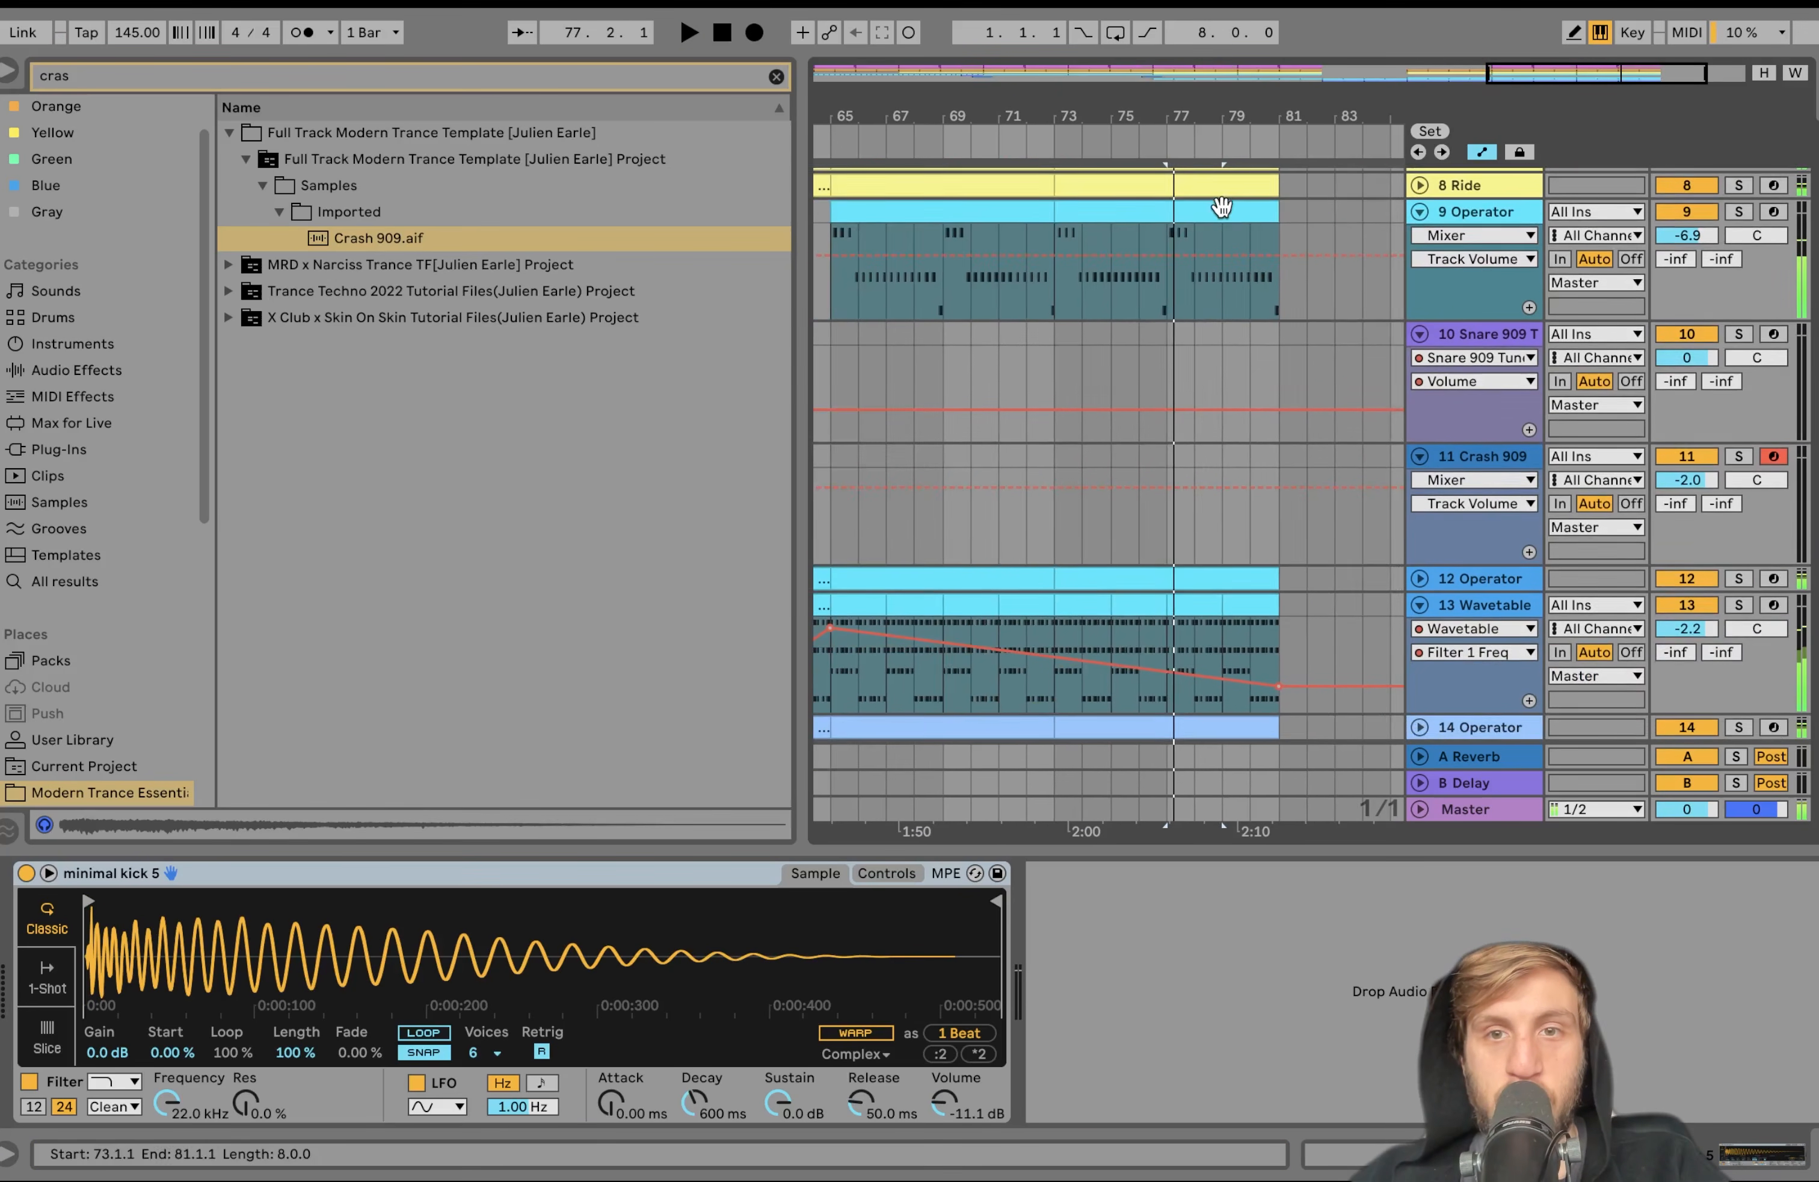
scroll(1221, 206, "down", 2)
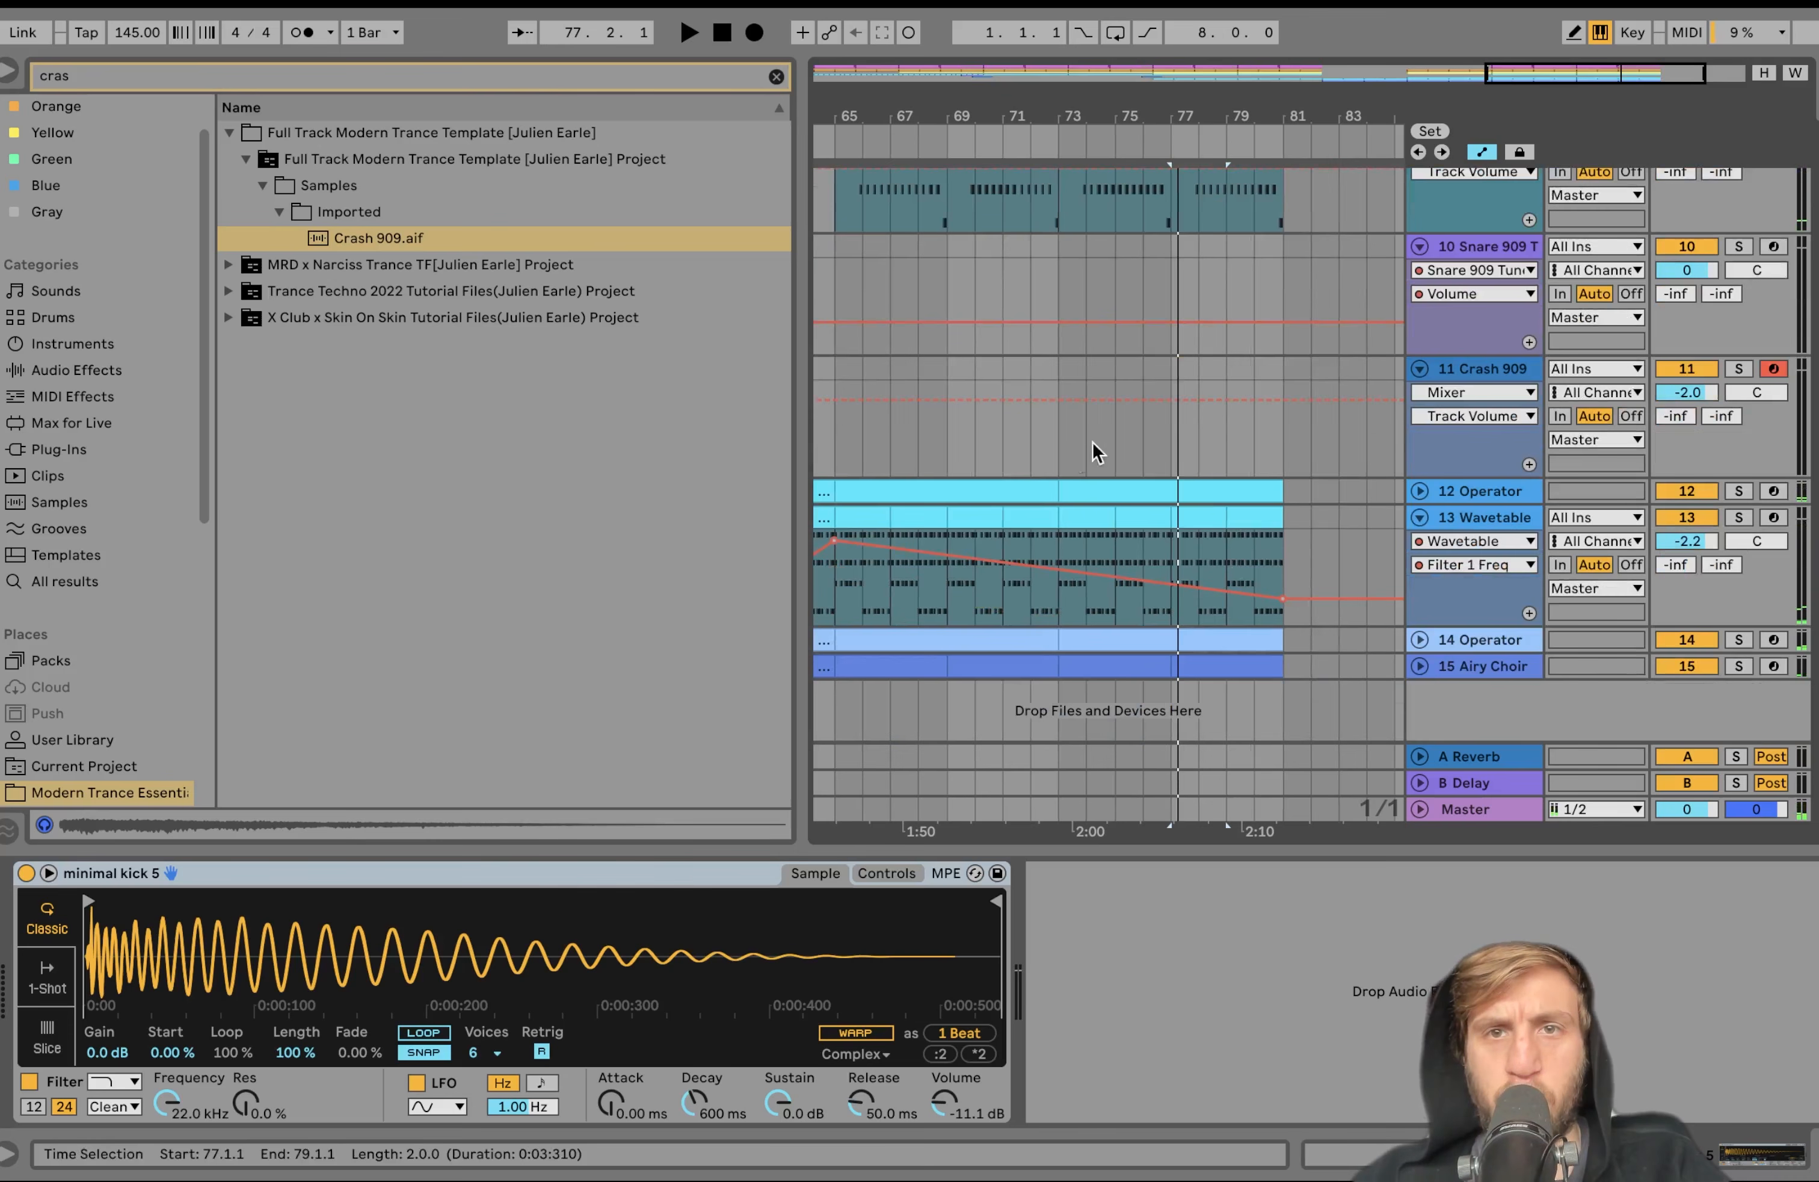
key("space")
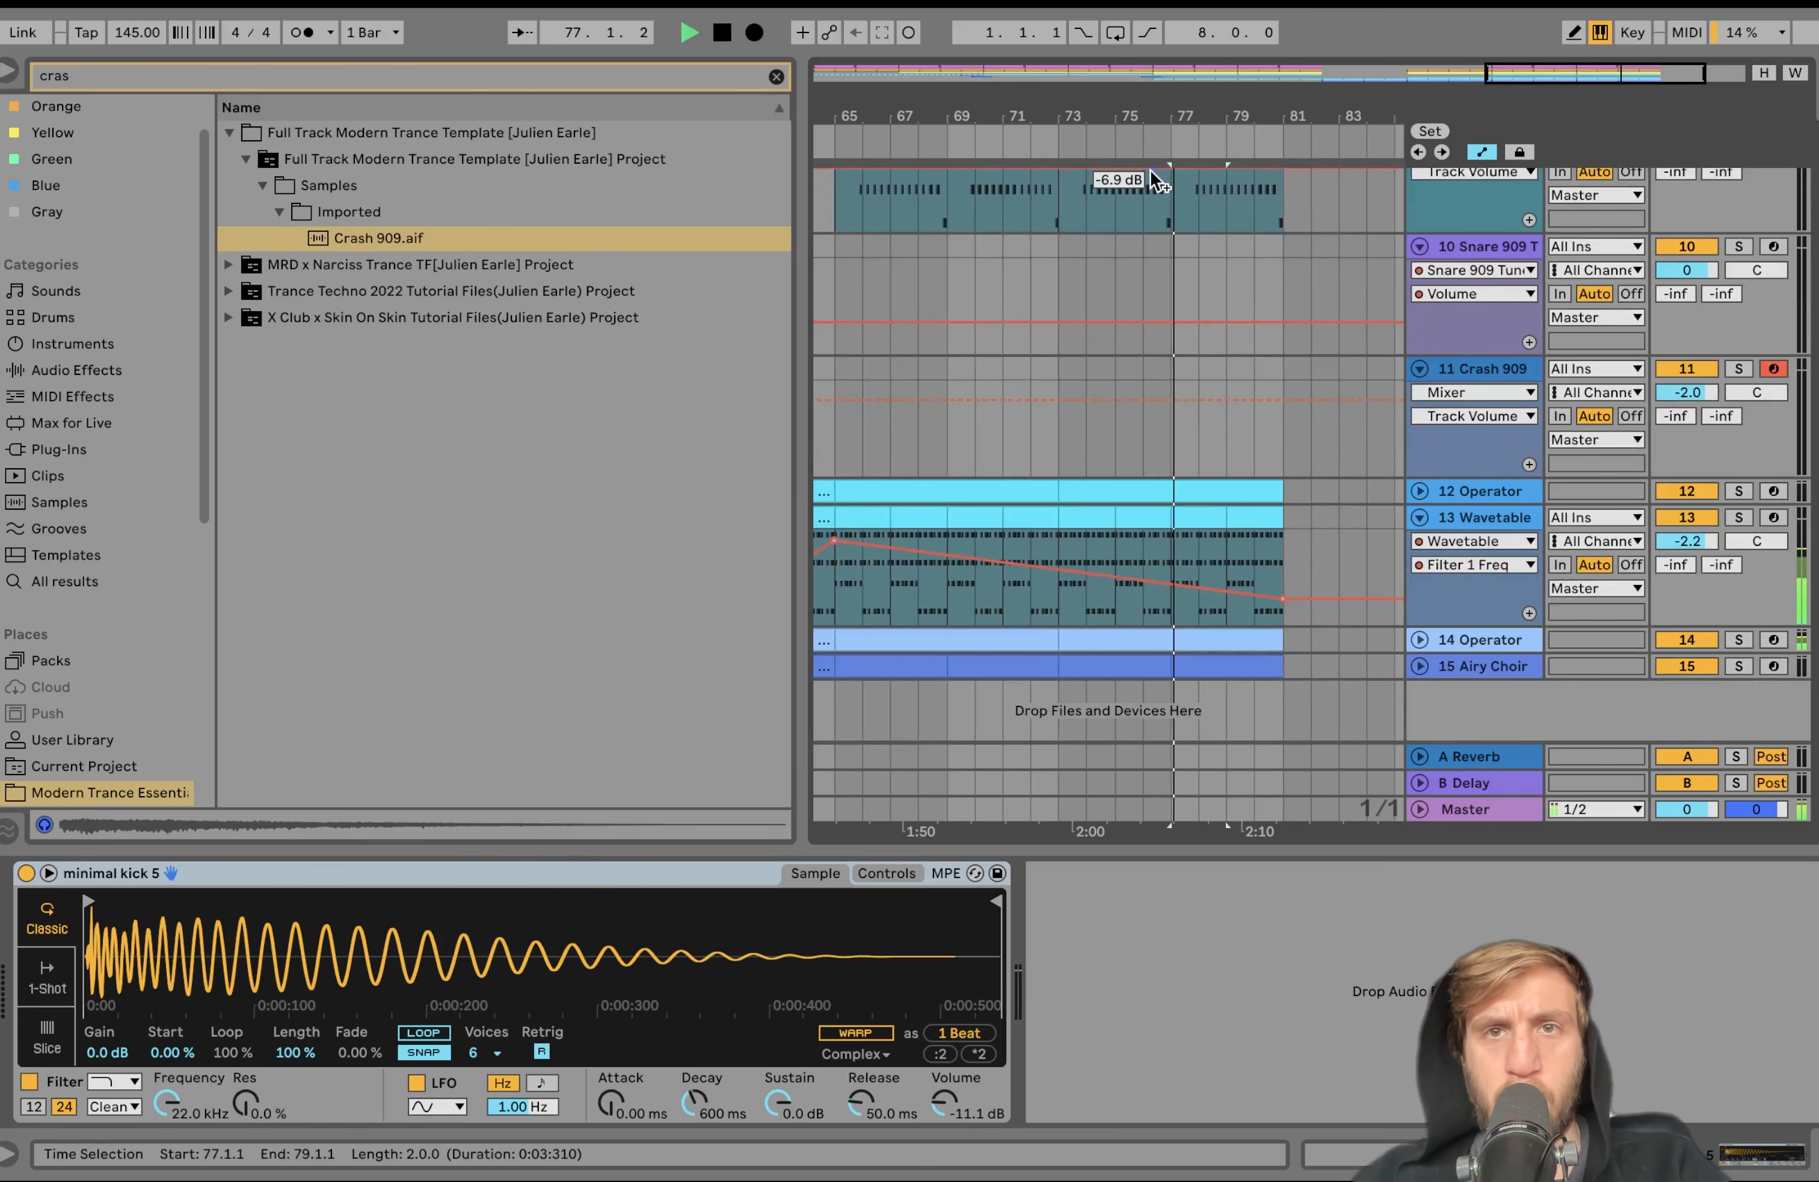
key("space")
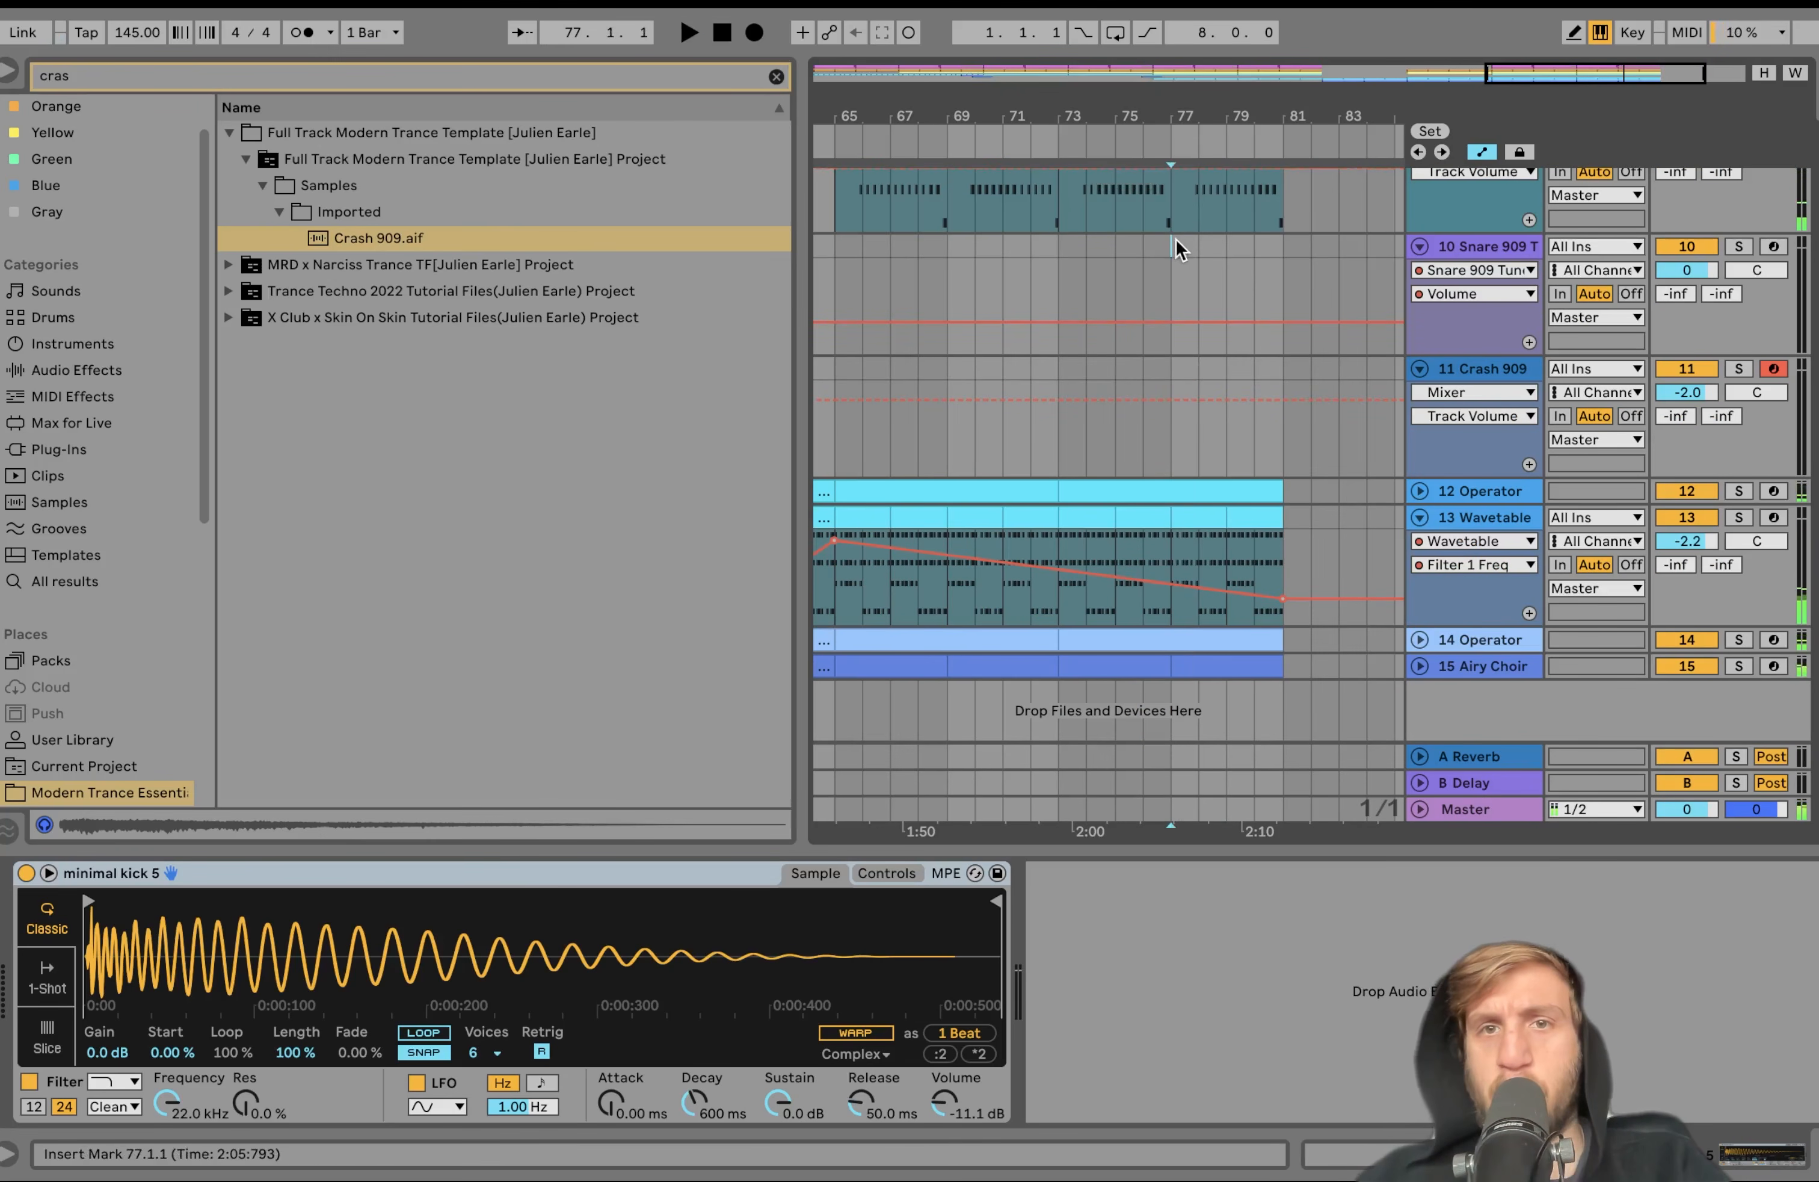
Create a four-bar MIDI clip on the Snare 909 track from bar 77 to 81 and fill it with sixteenth-note C3 hits
left_click_drag(1174, 239, 1279, 243)
key("ctrl+shift+m")
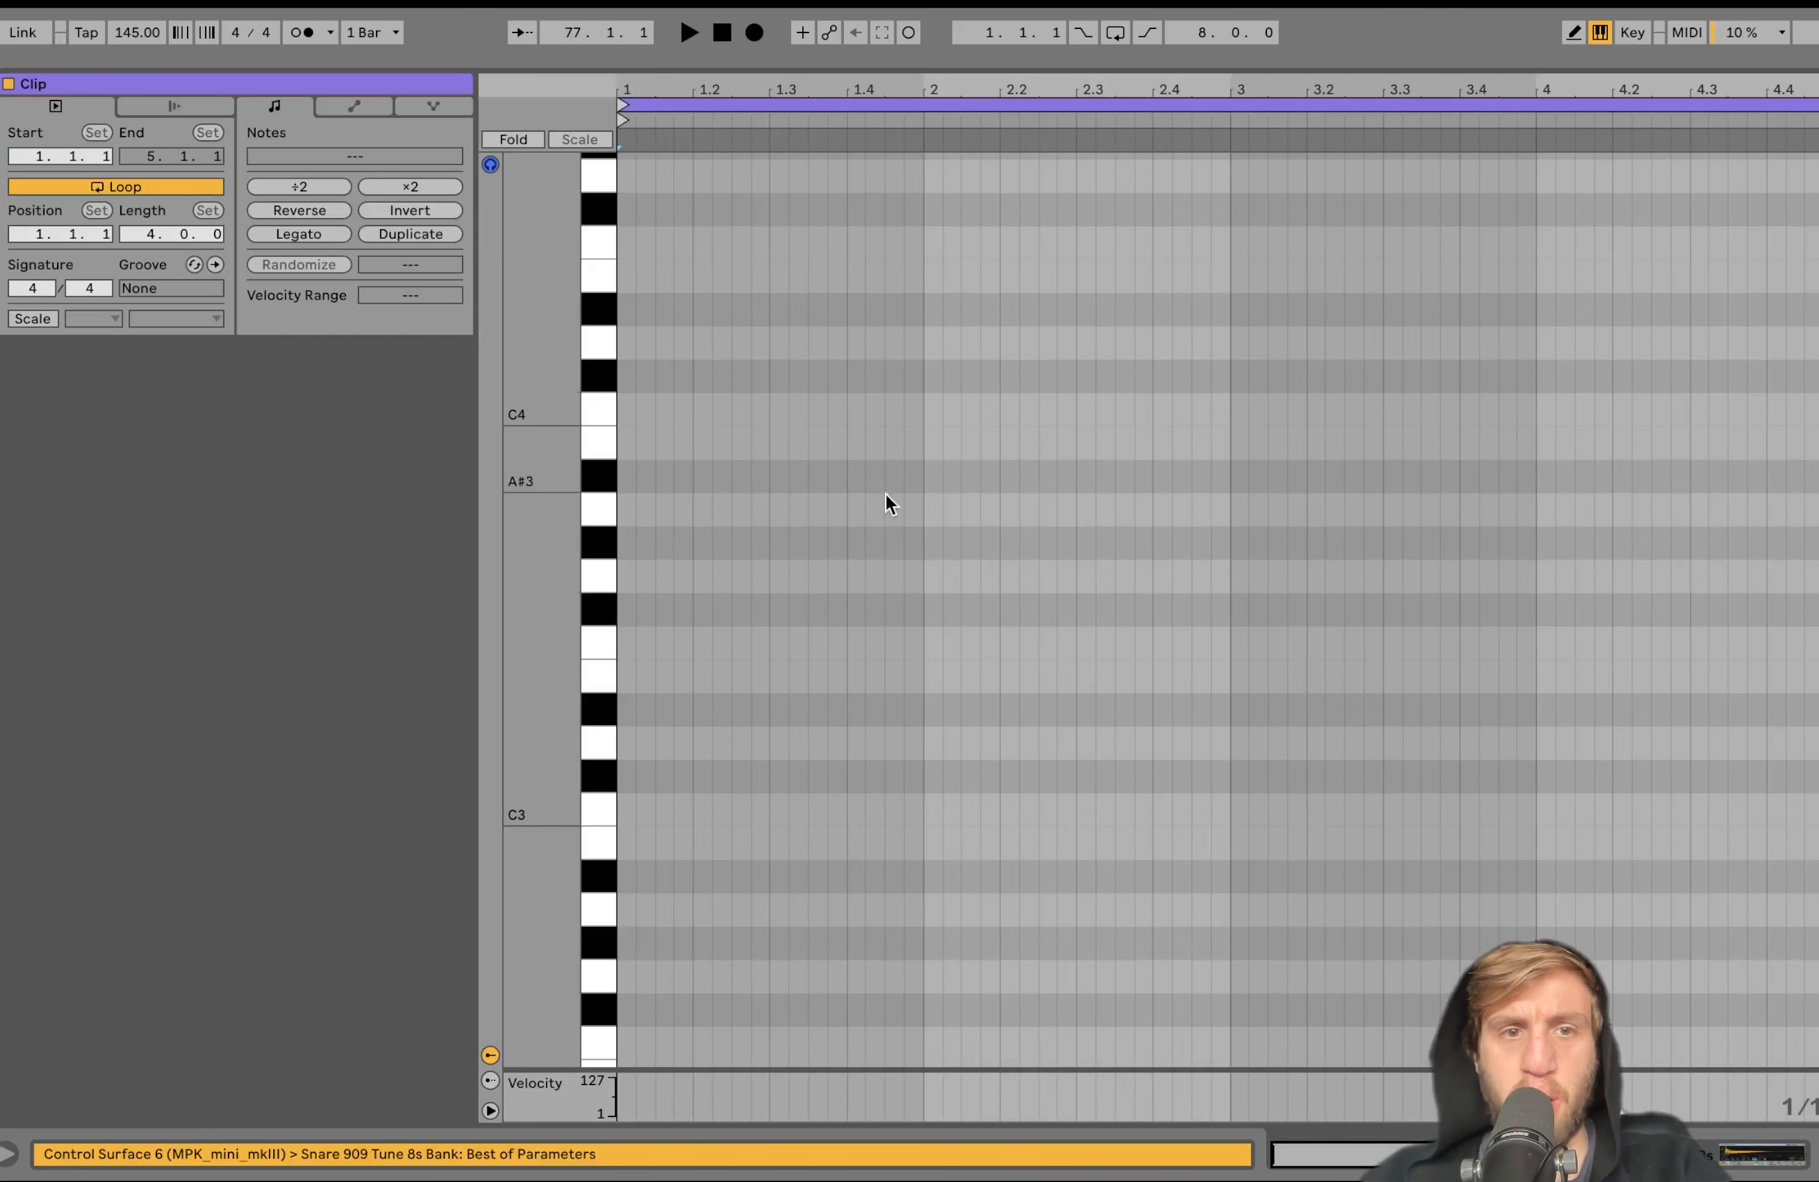
double_click(623, 807)
key("ctrl+d")
key("ctrl+d")
key("ctrl+d")
key("ctrl+d")
key("ctrl+d")
key("ctrl+d")
key("ctrl+d")
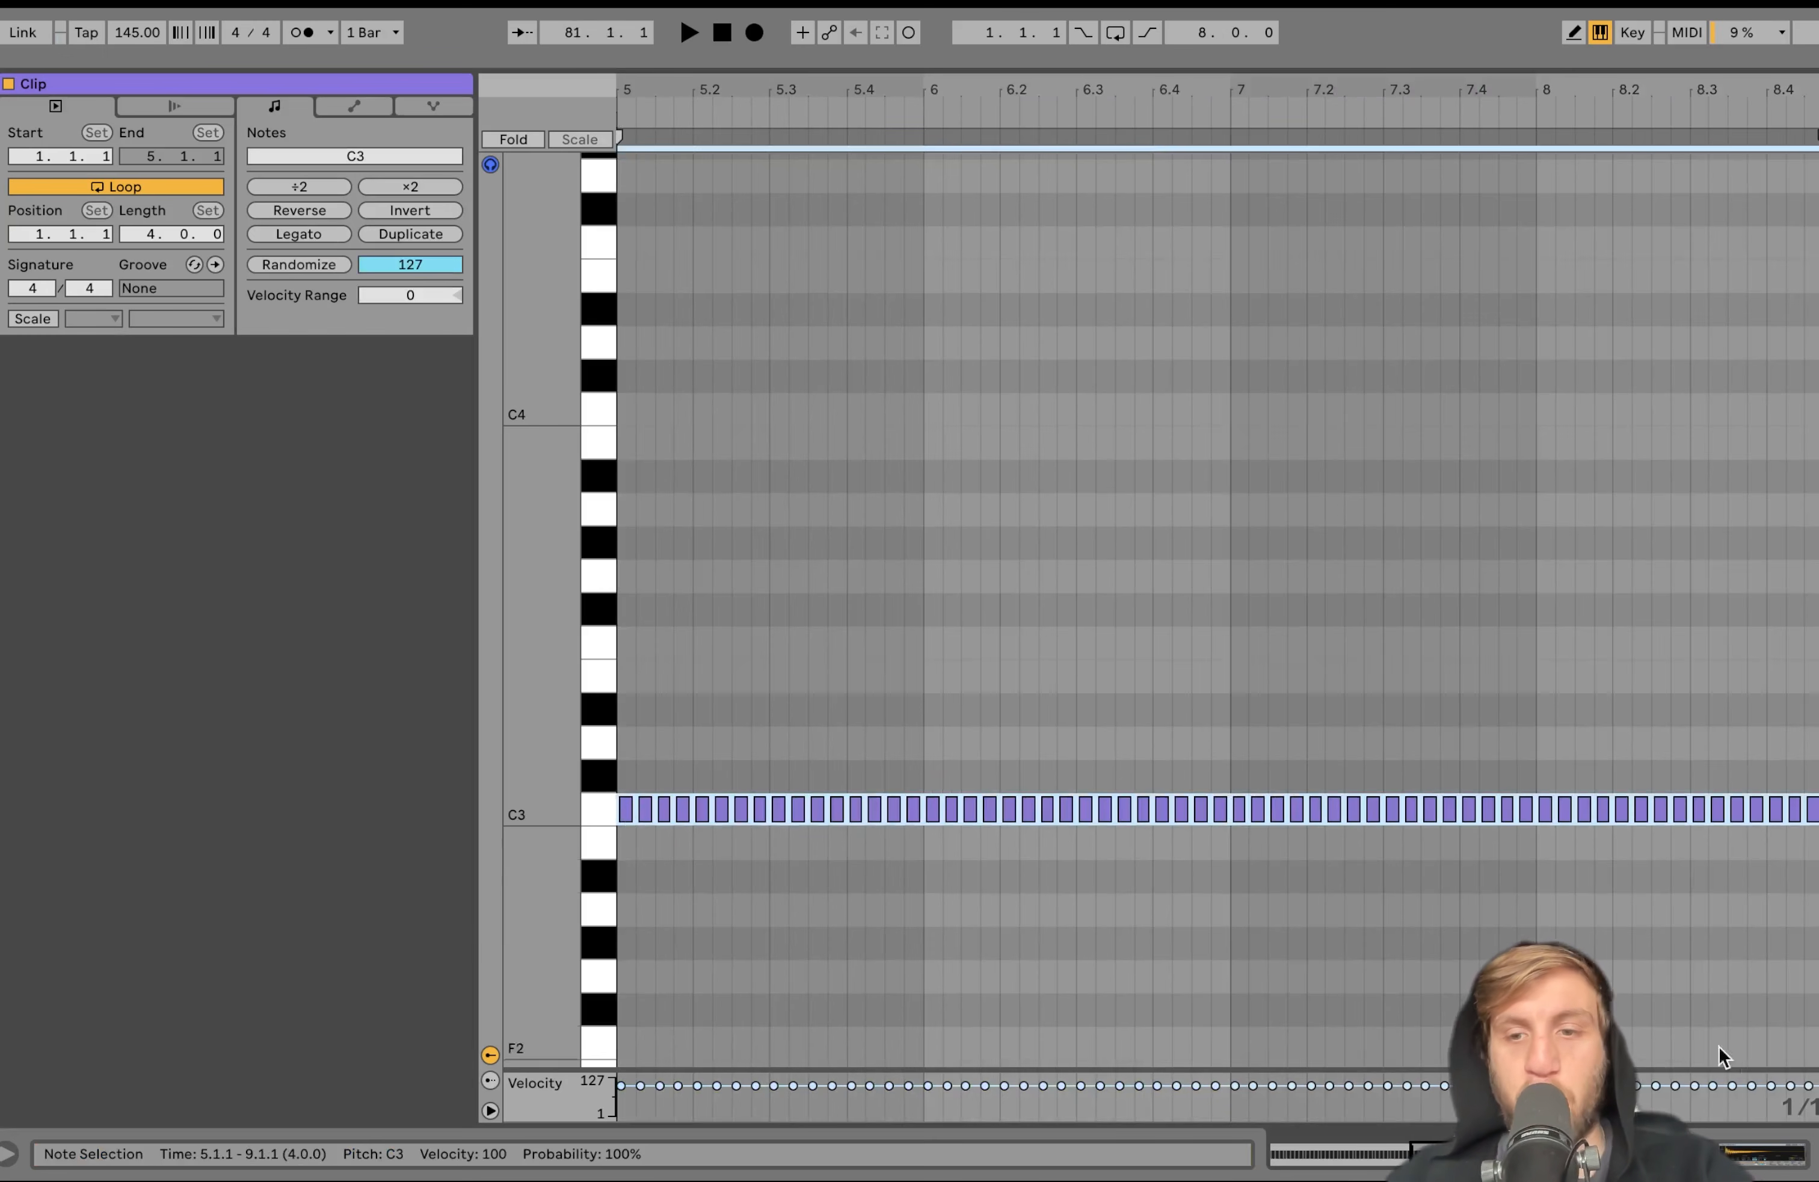
Automate the Snare 909's Volume to dip at bar 77 and ramp back up to -12.6 dB at bar 81
left_click(1761, 1154)
right_click(930, 1115)
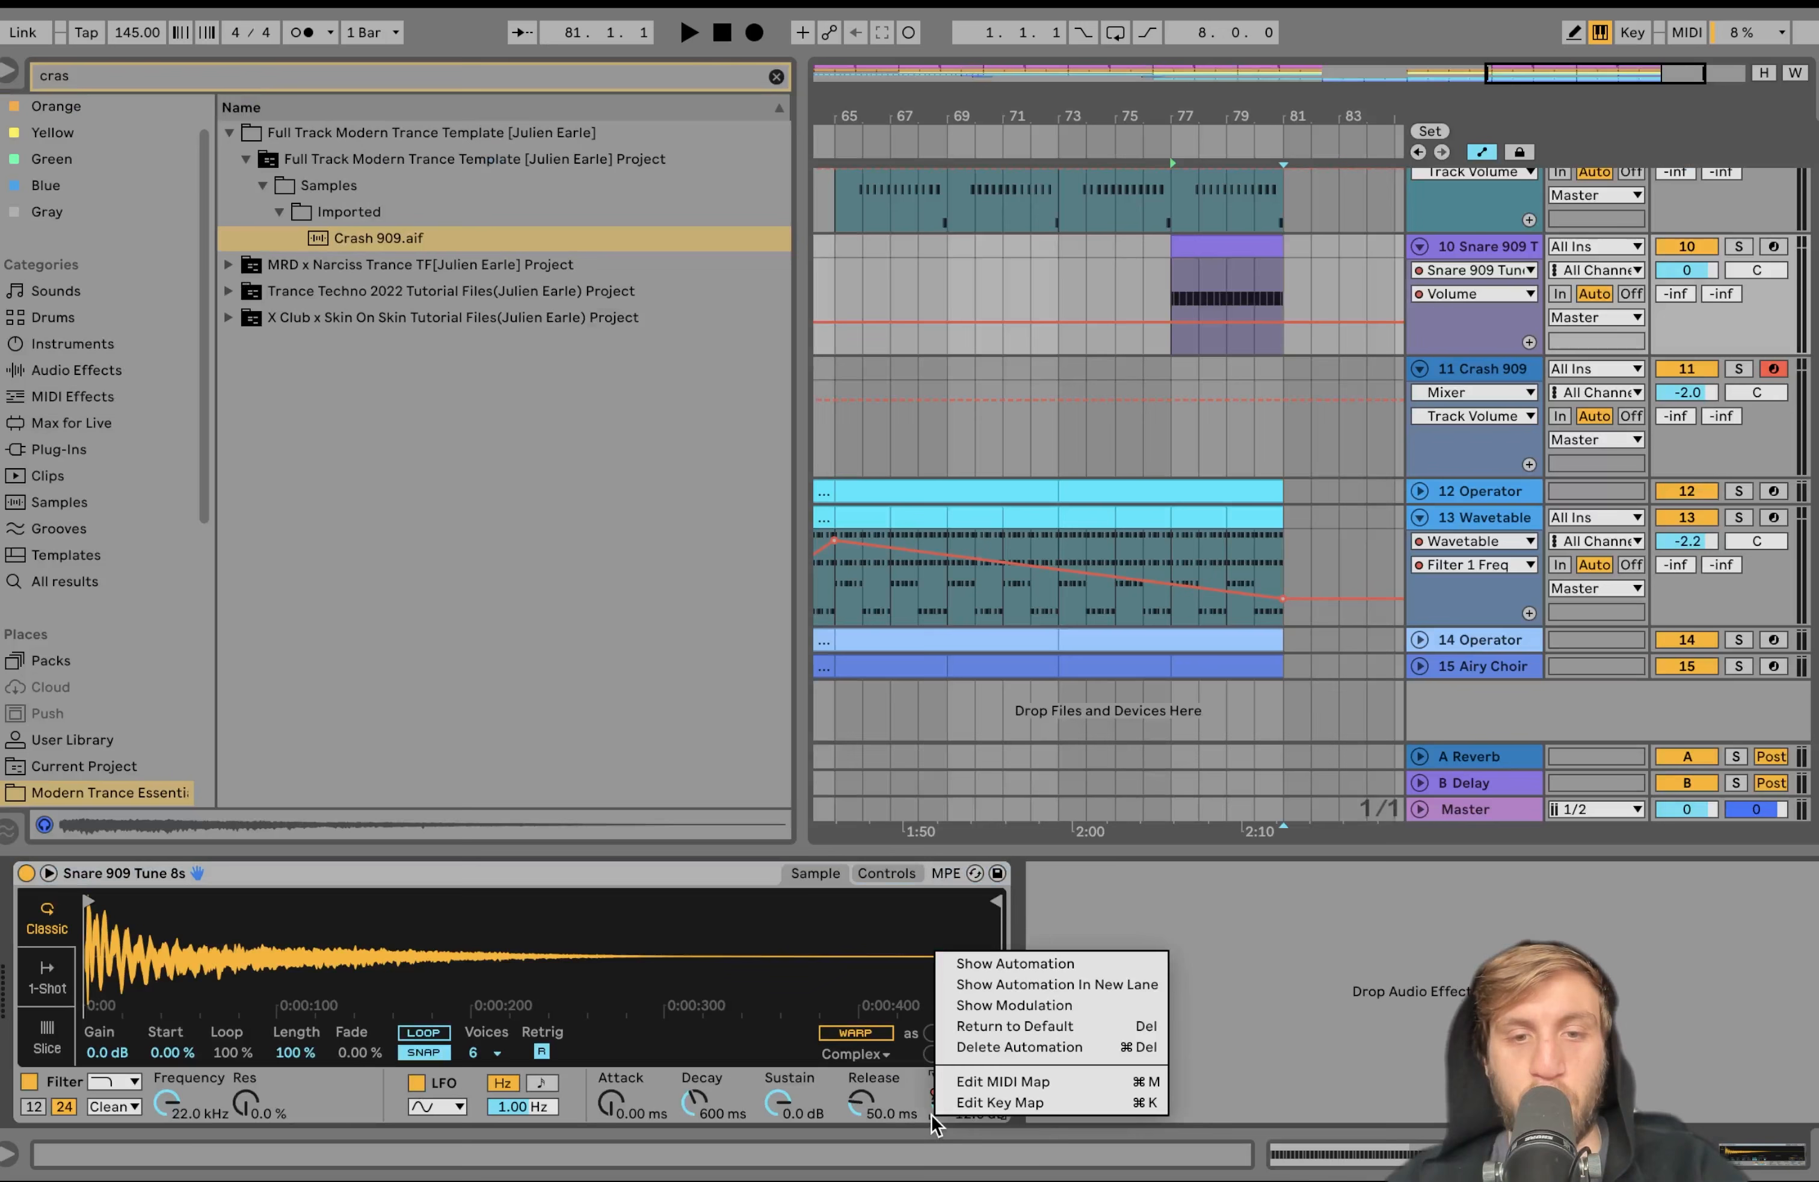
left_click(1026, 963)
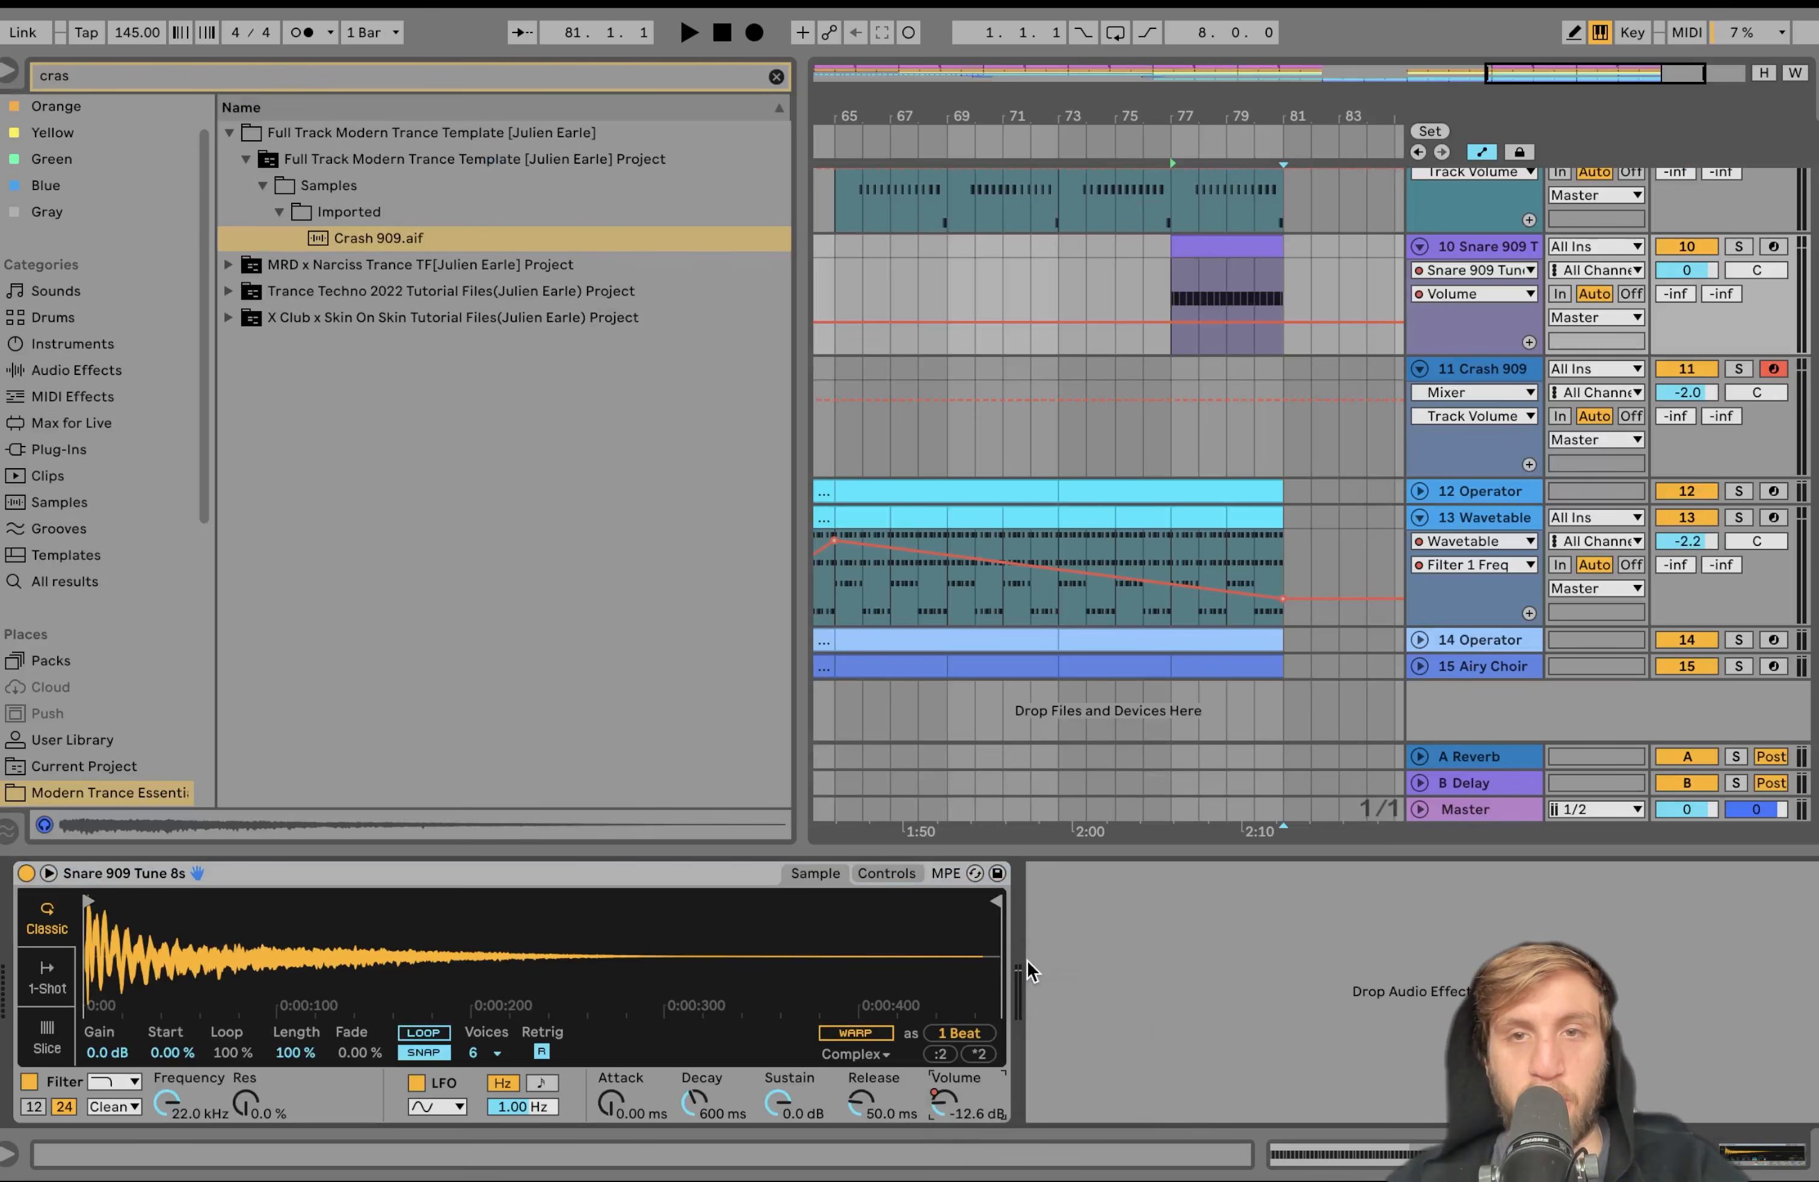
left_click(1295, 323)
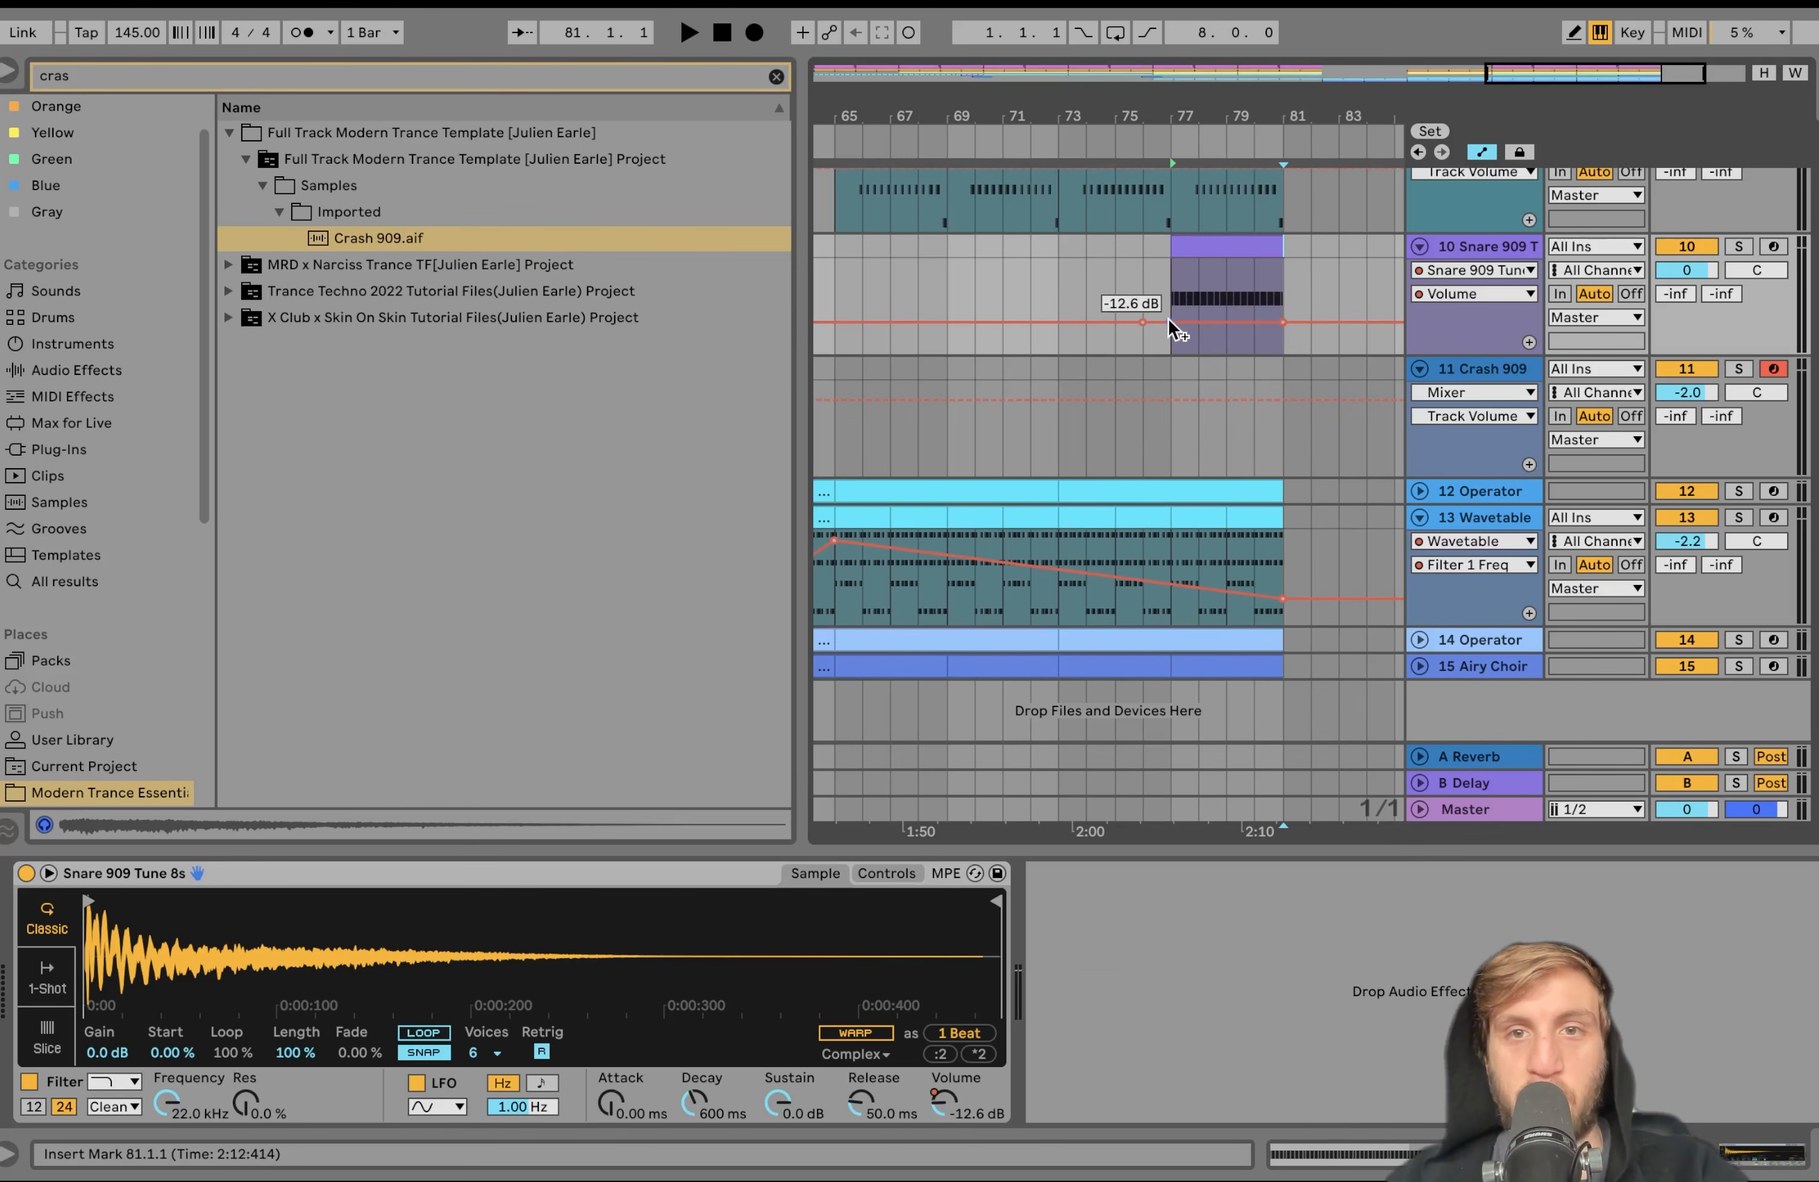
Copy the Crash 909 clip from around bar 17 to the transition at bar 81 and play back from there
key("w")
left_click_drag(945, 376, 893, 366)
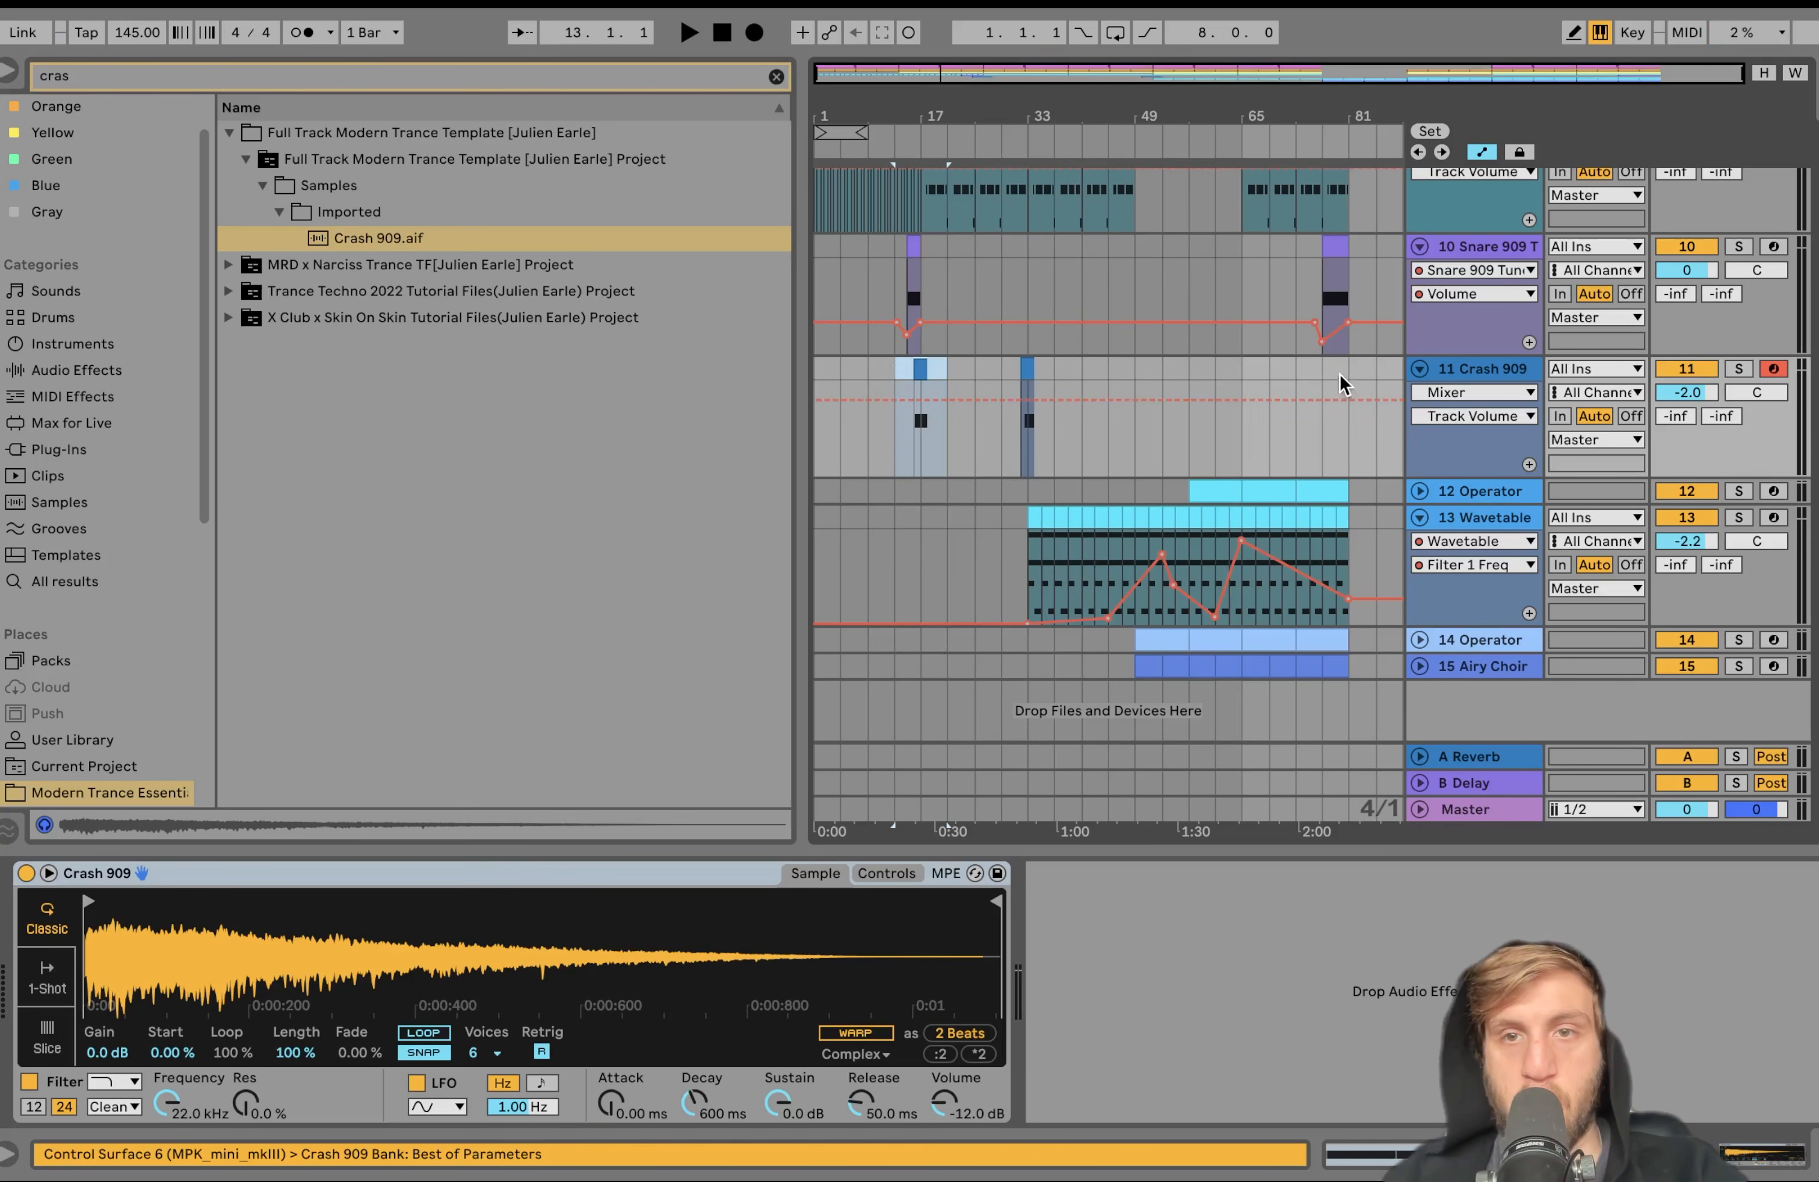
left_click(1324, 368)
key("super+v")
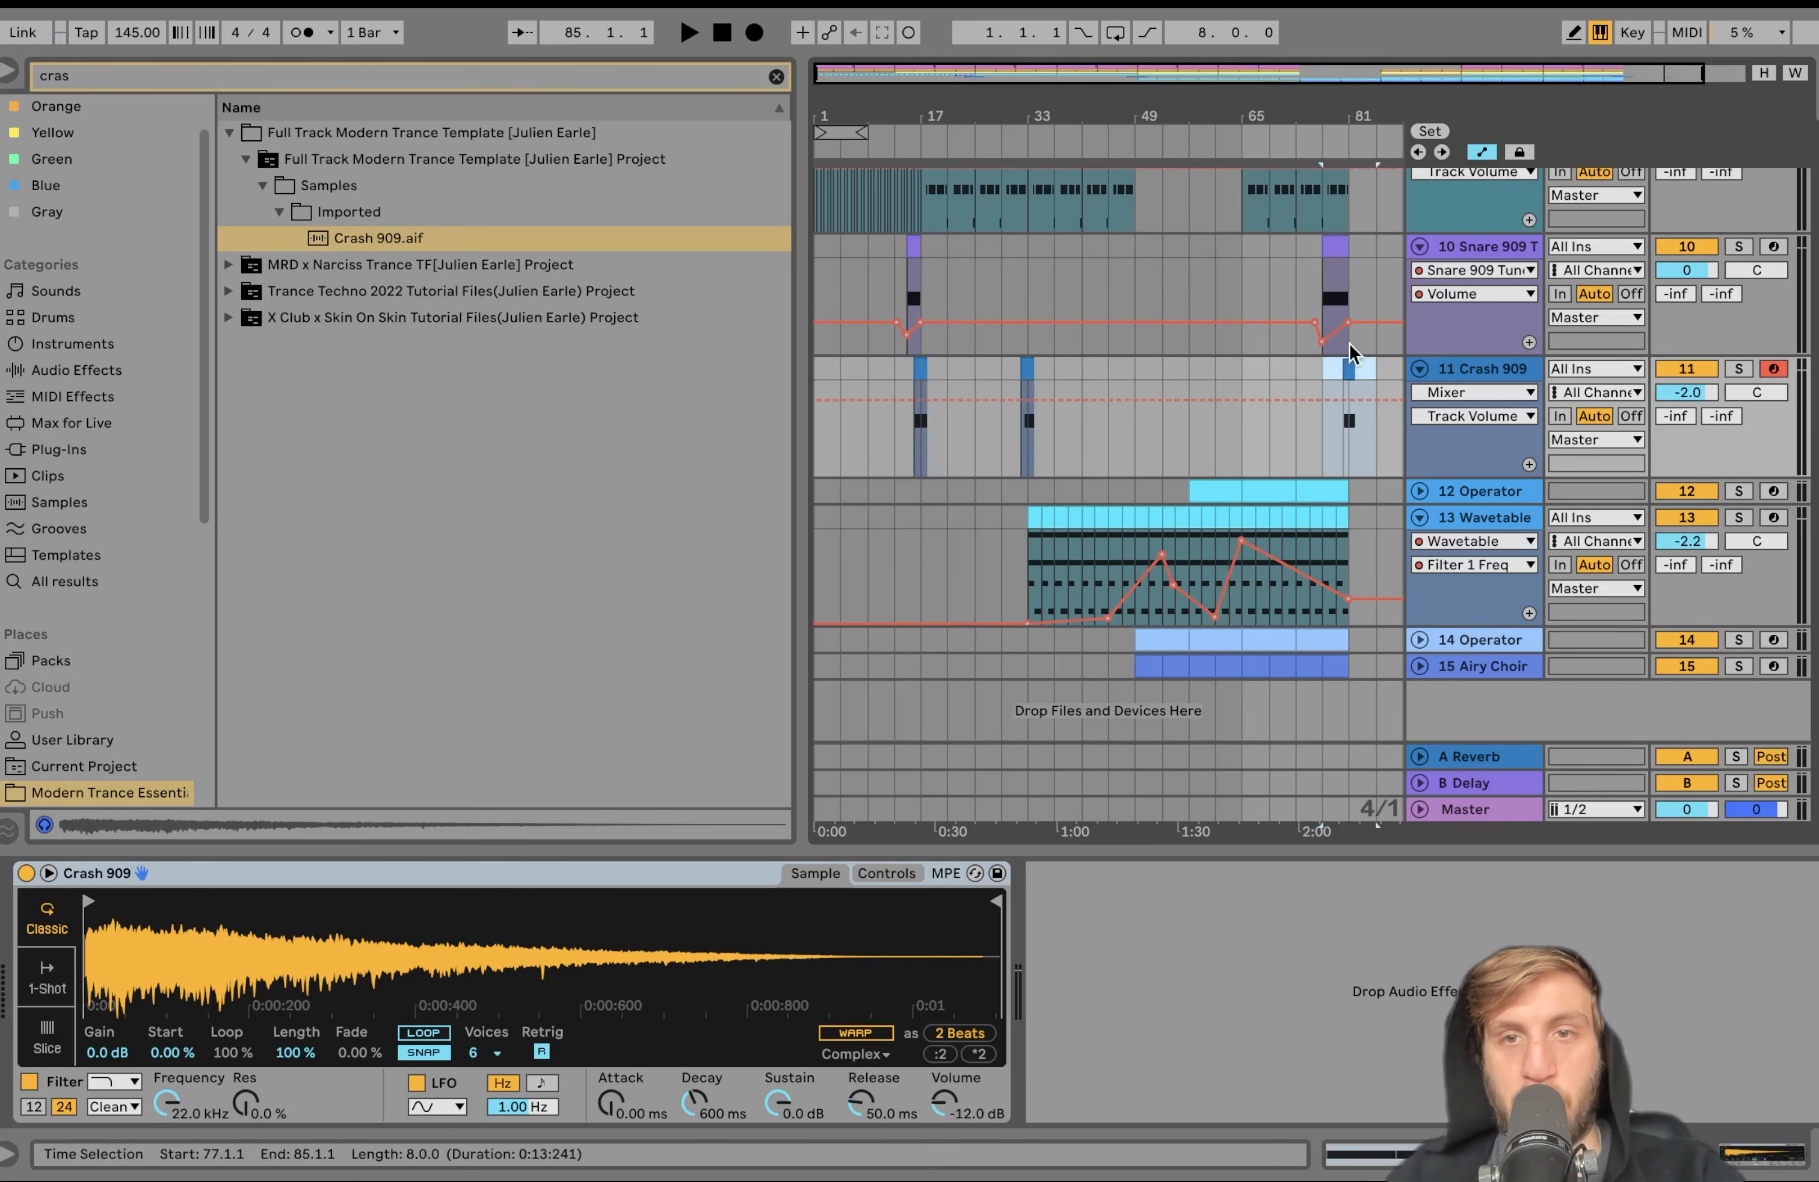
left_click(1350, 344)
key("space")
scroll(1350, 343, "up", 5)
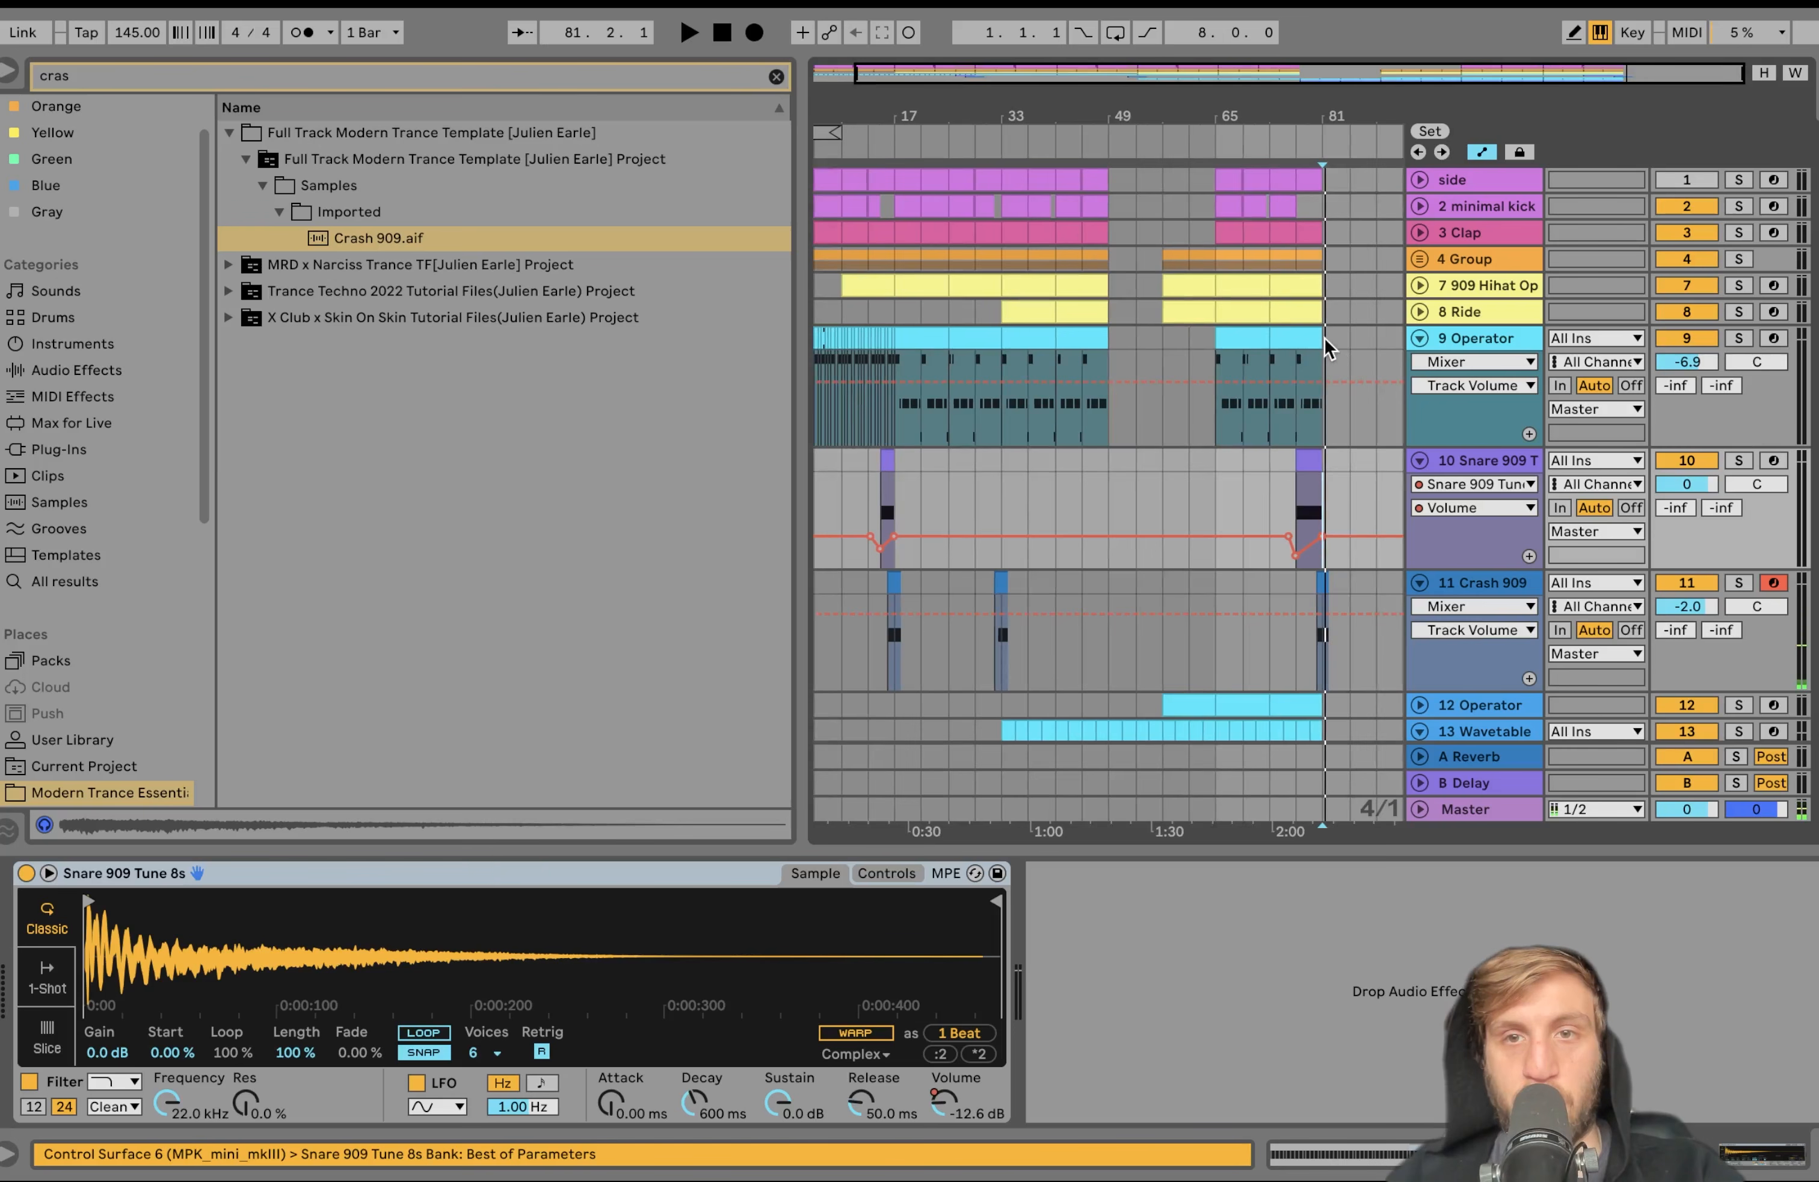
Duplicate bars 65 to 81 of the side through 9 Operator tracks onto bars 81 to 97 and delete the ride from the copy
left_click_drag(1325, 342, 1205, 167)
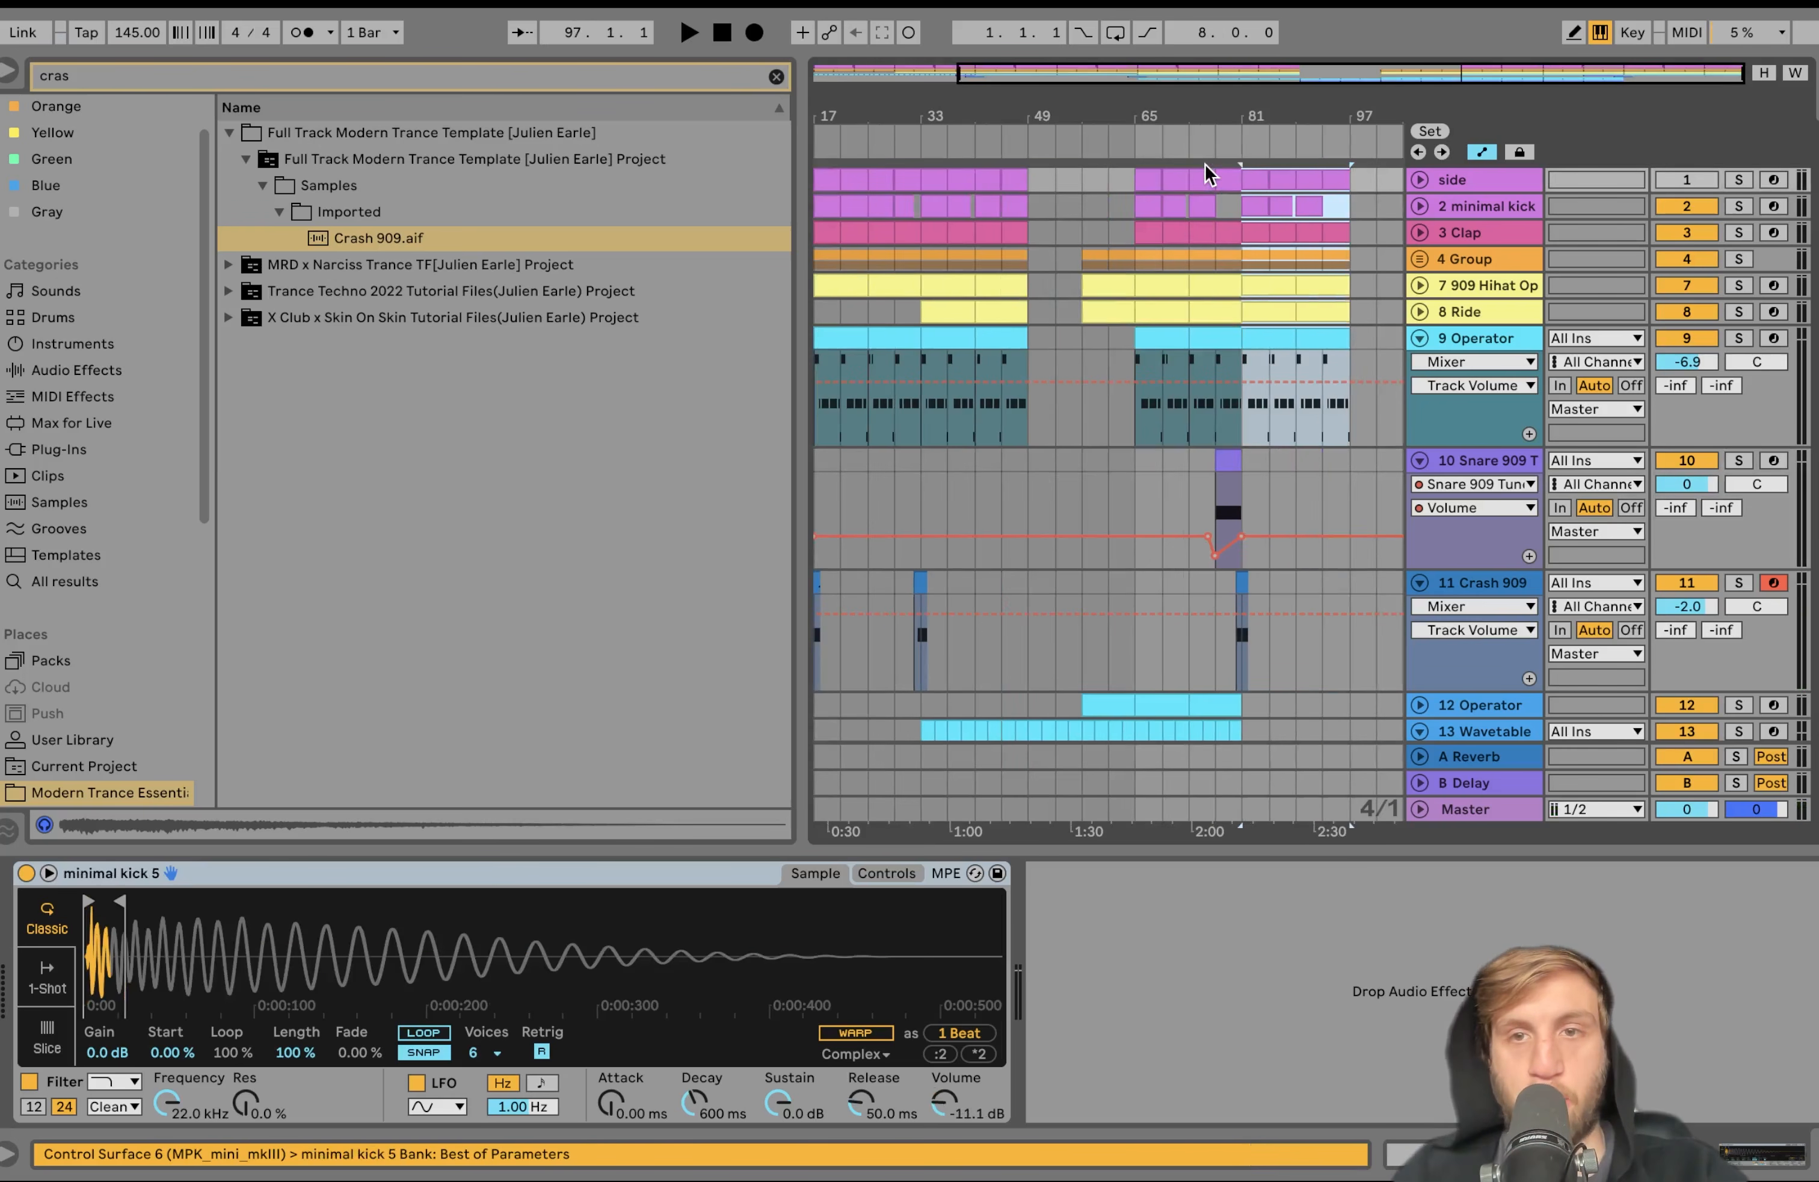
key("super+d")
left_click(1277, 307)
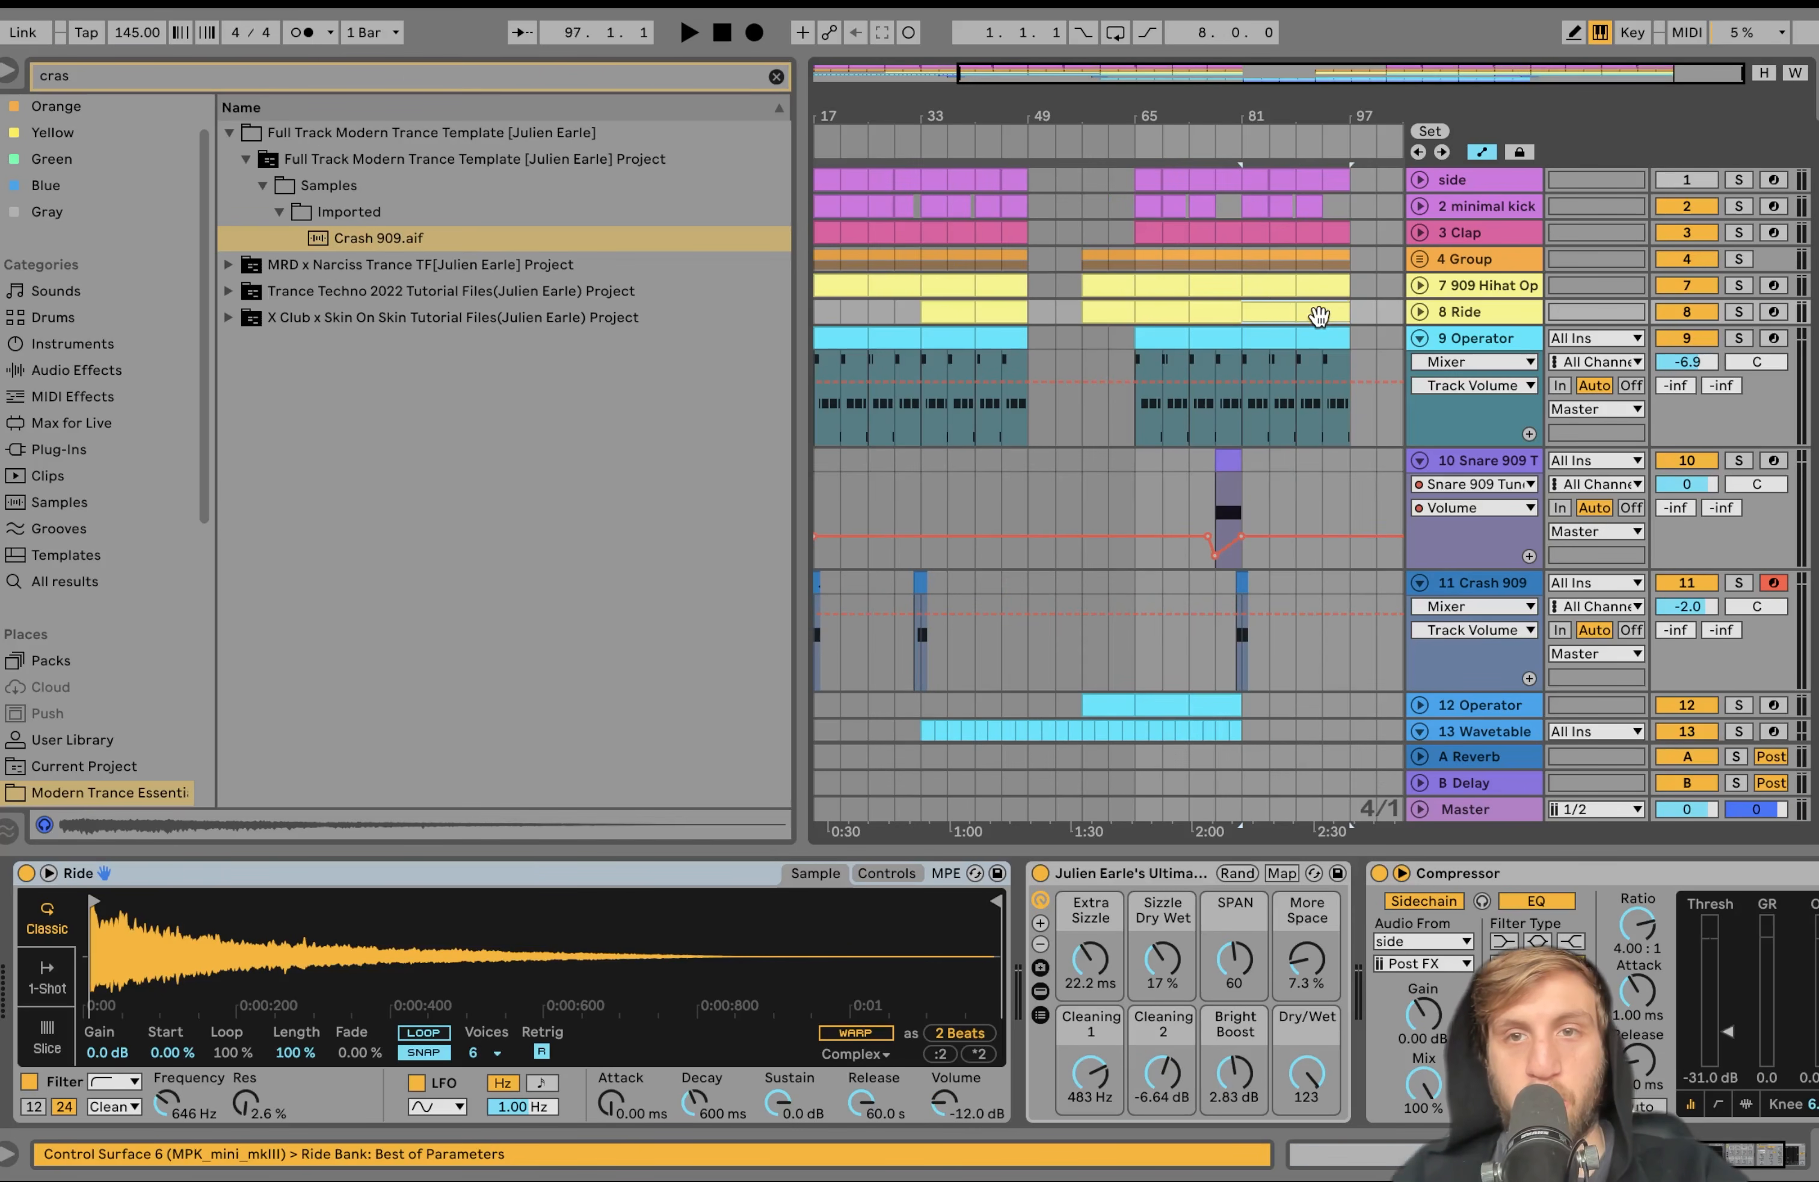
key("space")
scroll(1318, 315, "down", 5)
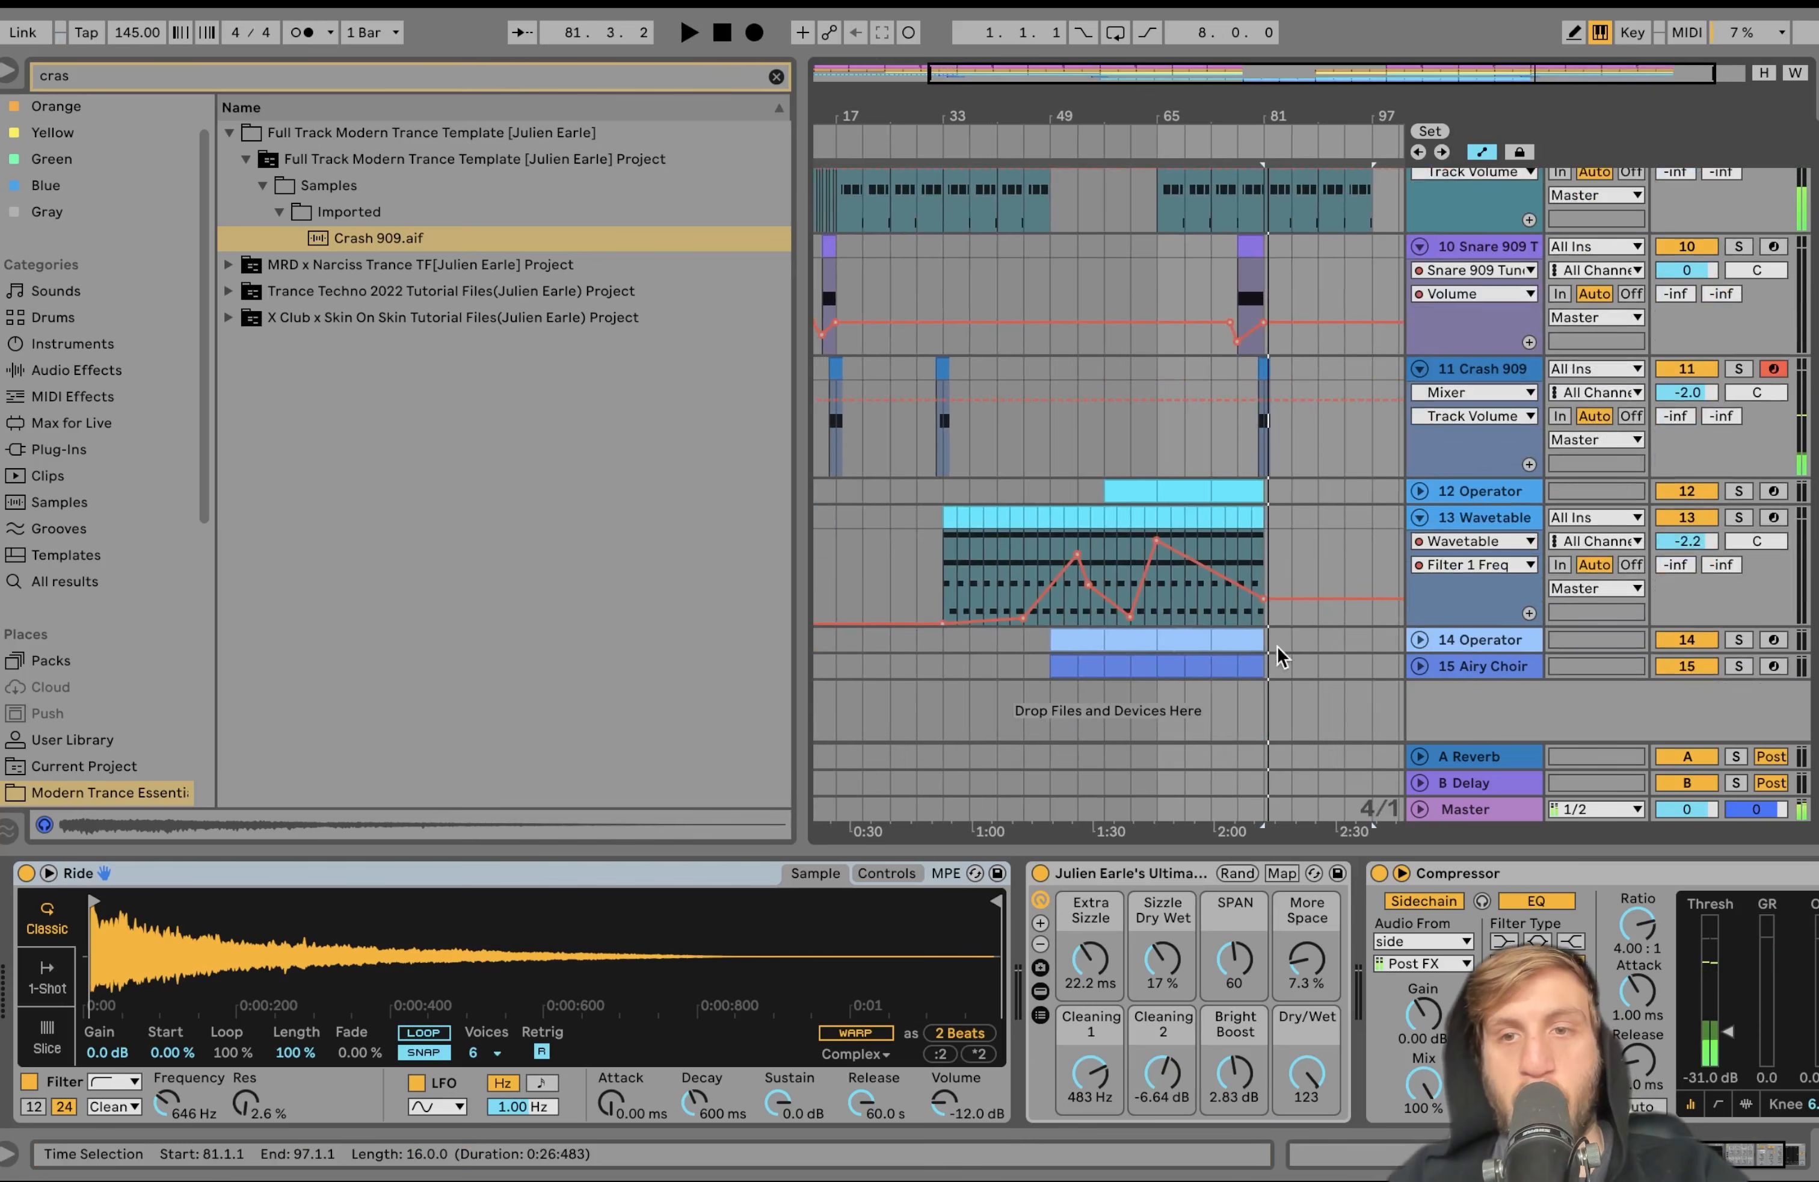
Duplicate bars 65 to 81 of the 14 Operator, Airy Choir and 12 Operator tracks onto bars 81 to 97
left_click_drag(1267, 638, 1235, 641)
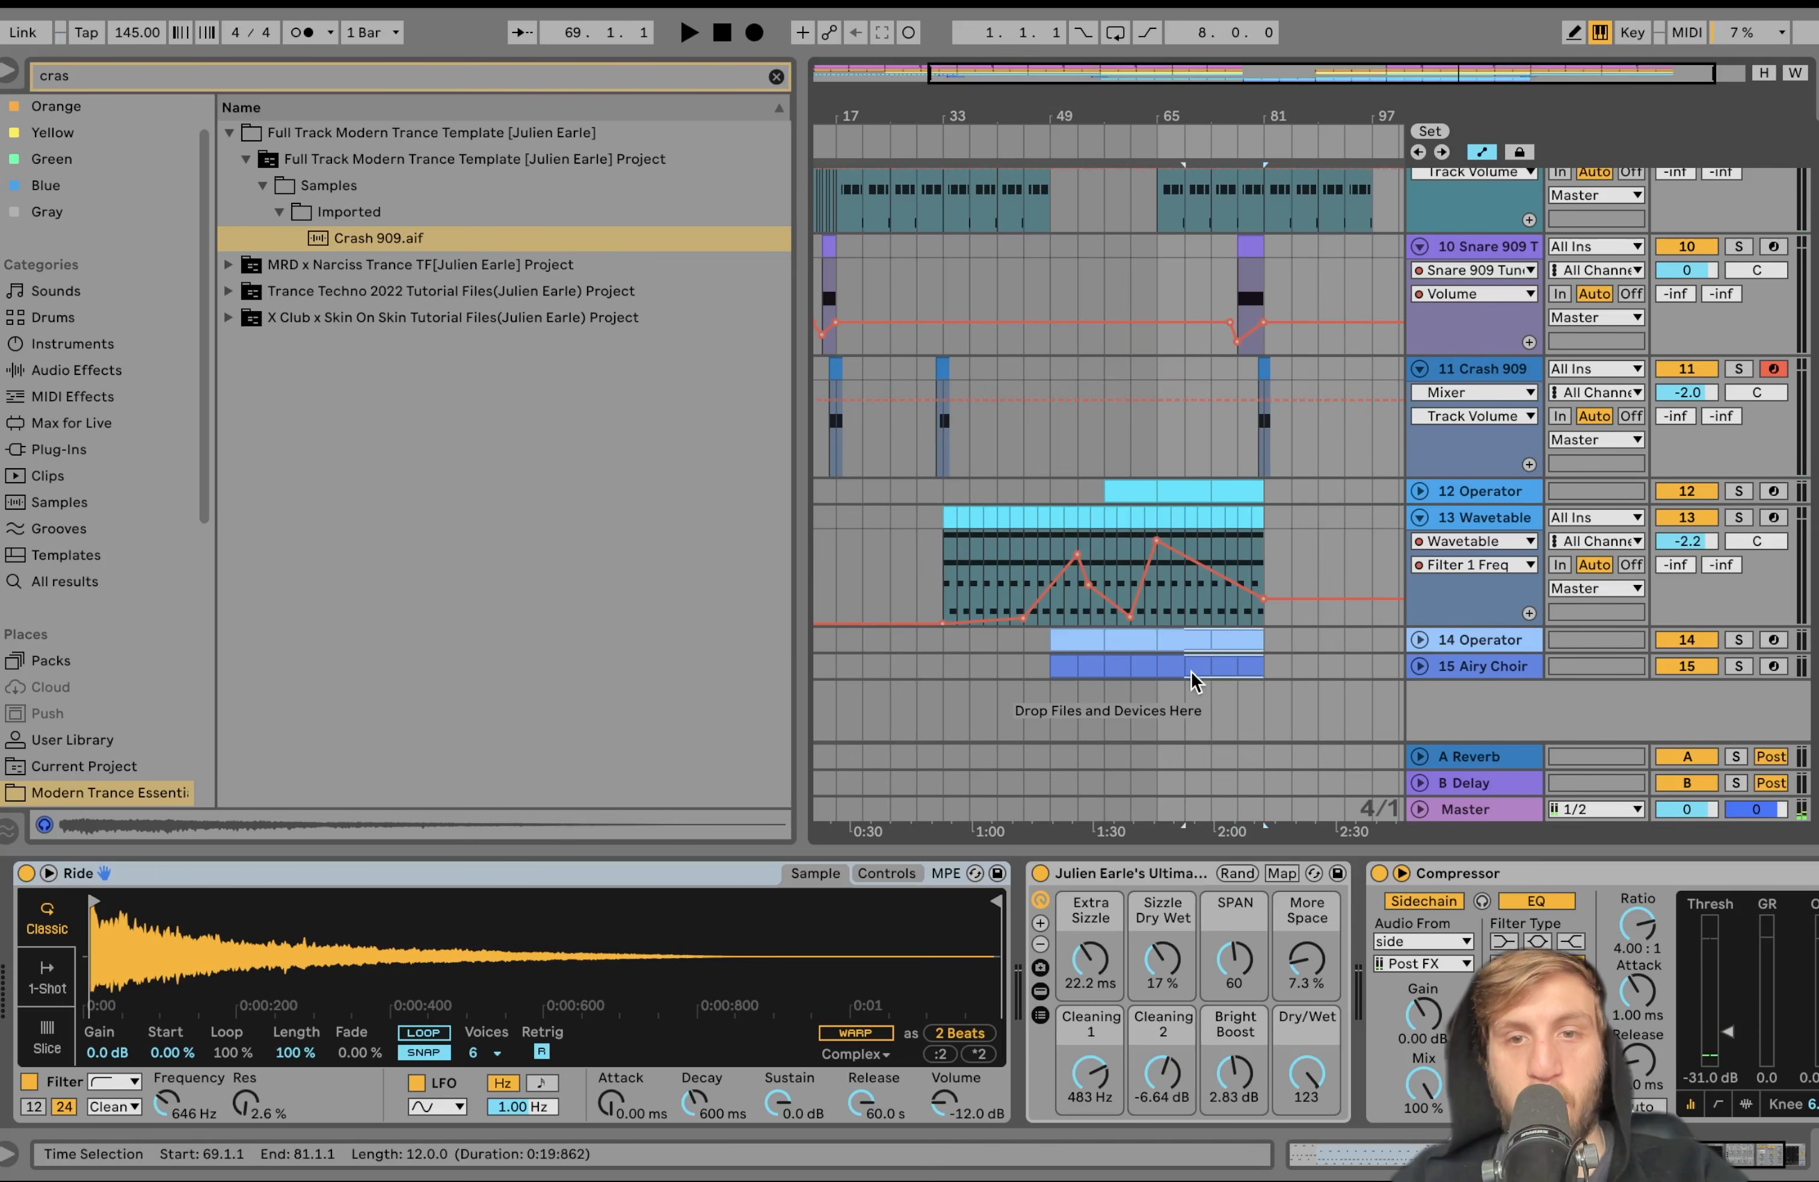
left_click(1168, 678)
key("super+d")
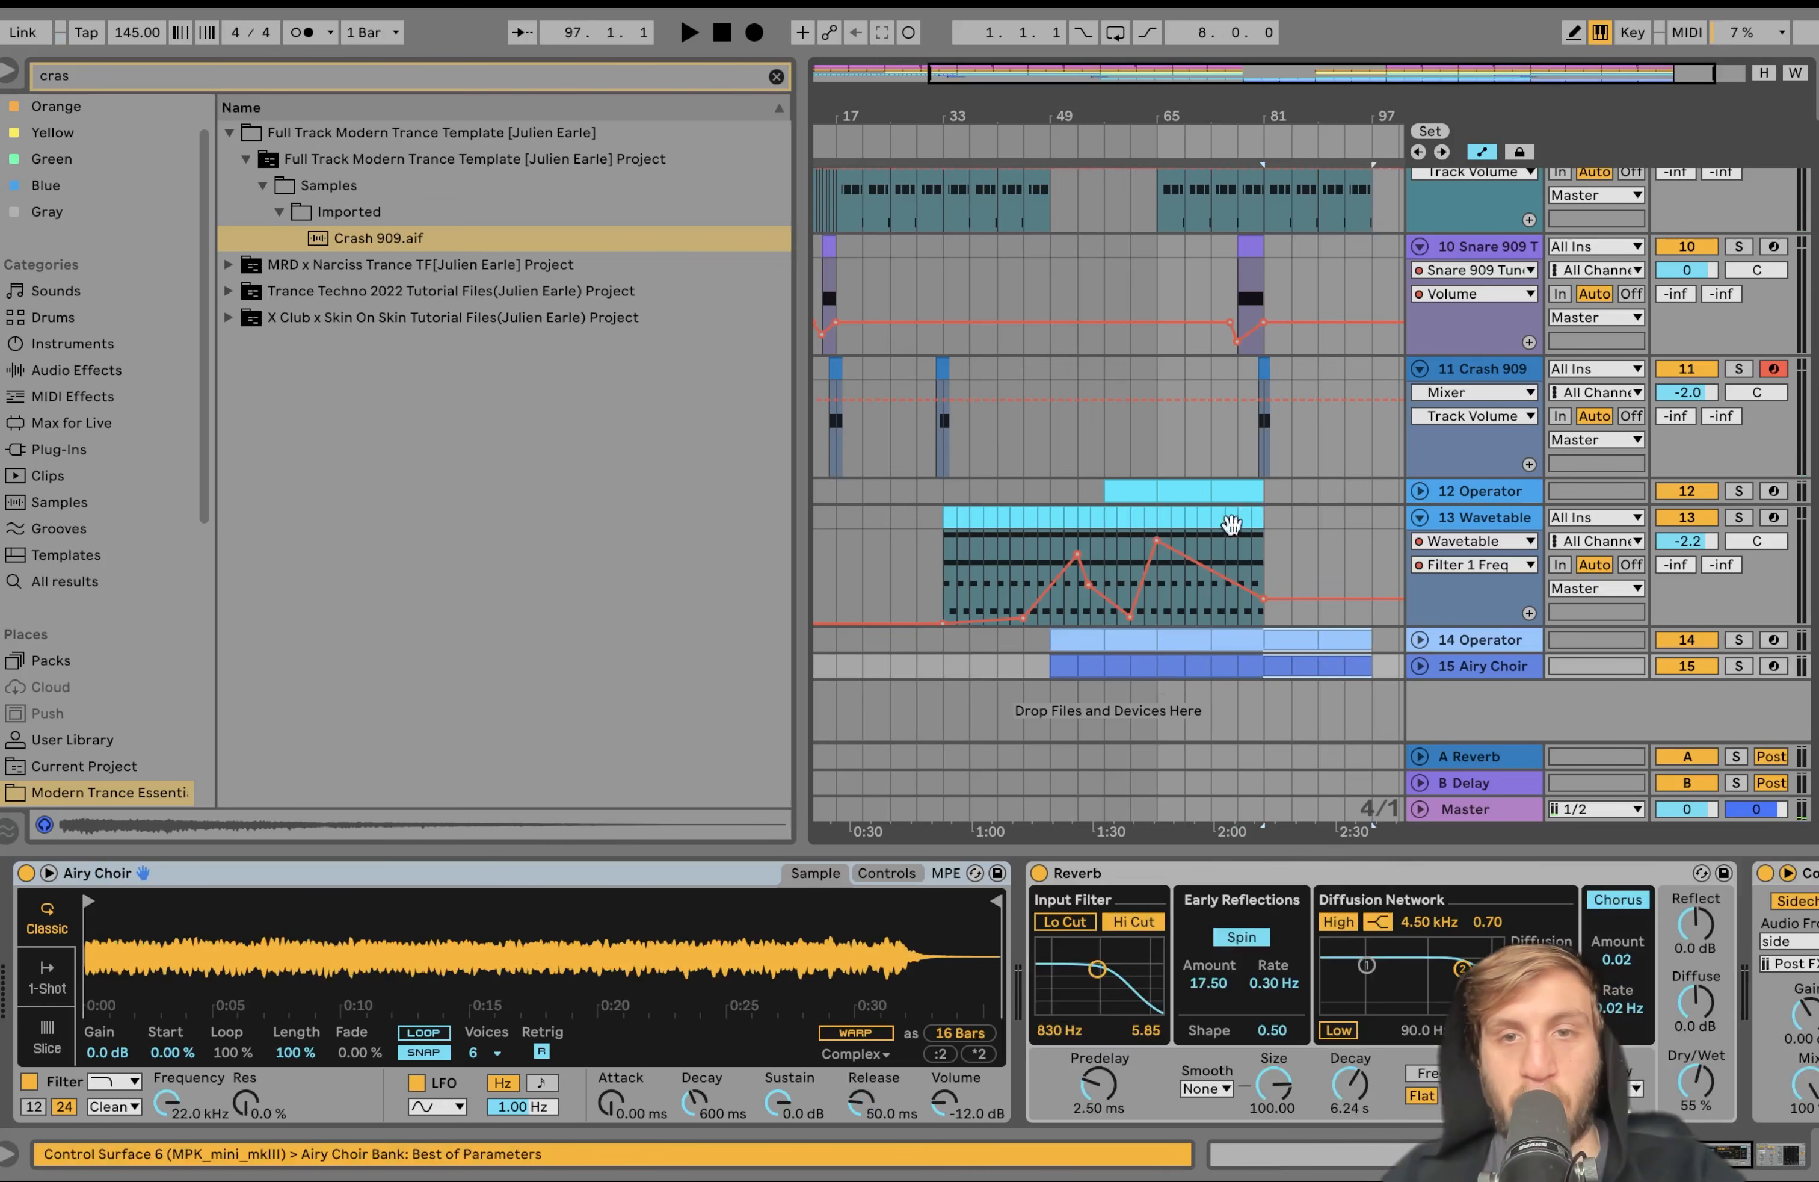
left_click(1163, 519)
key("space")
left_click(1188, 492)
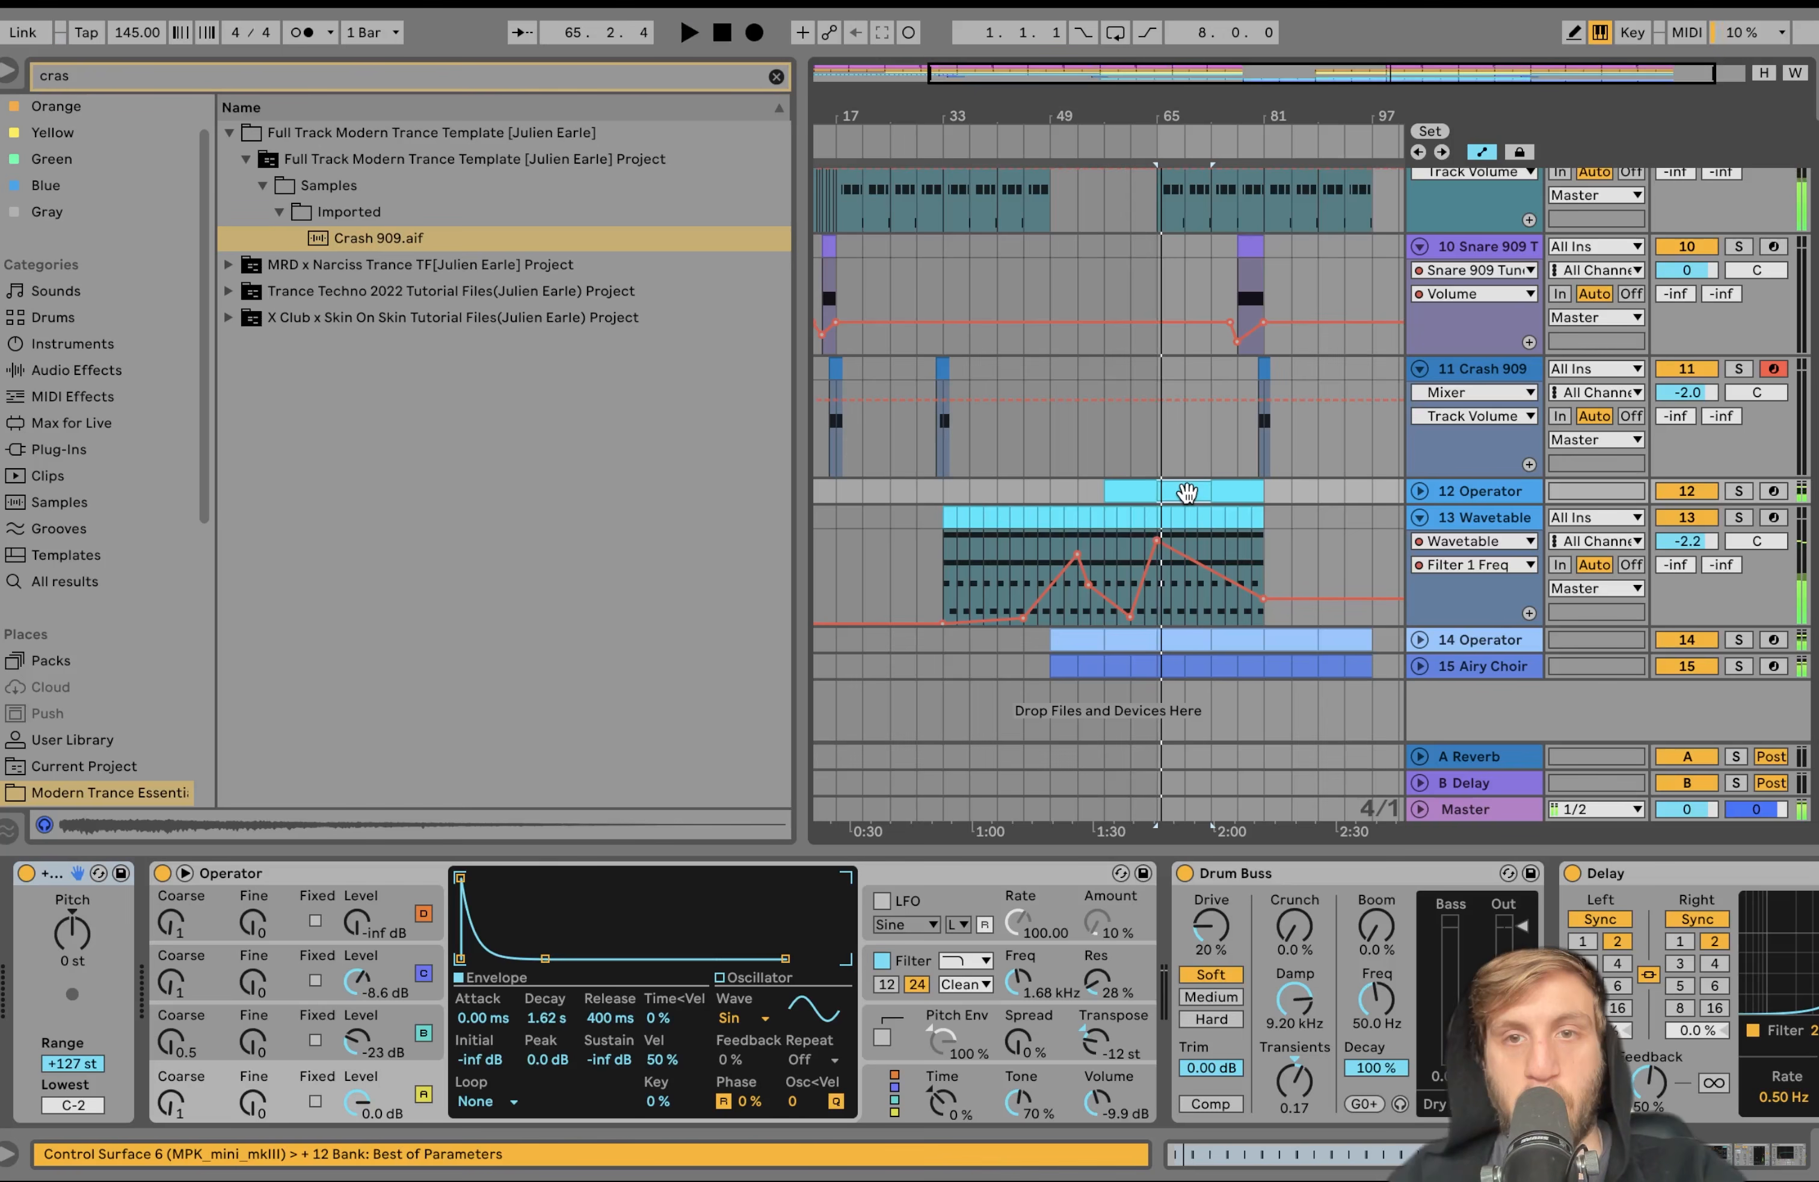
key("super+d")
Play back the extended section from bar 81 and look over the arrangement up to bar 97
key("space")
scroll(1242, 495, "up", 3)
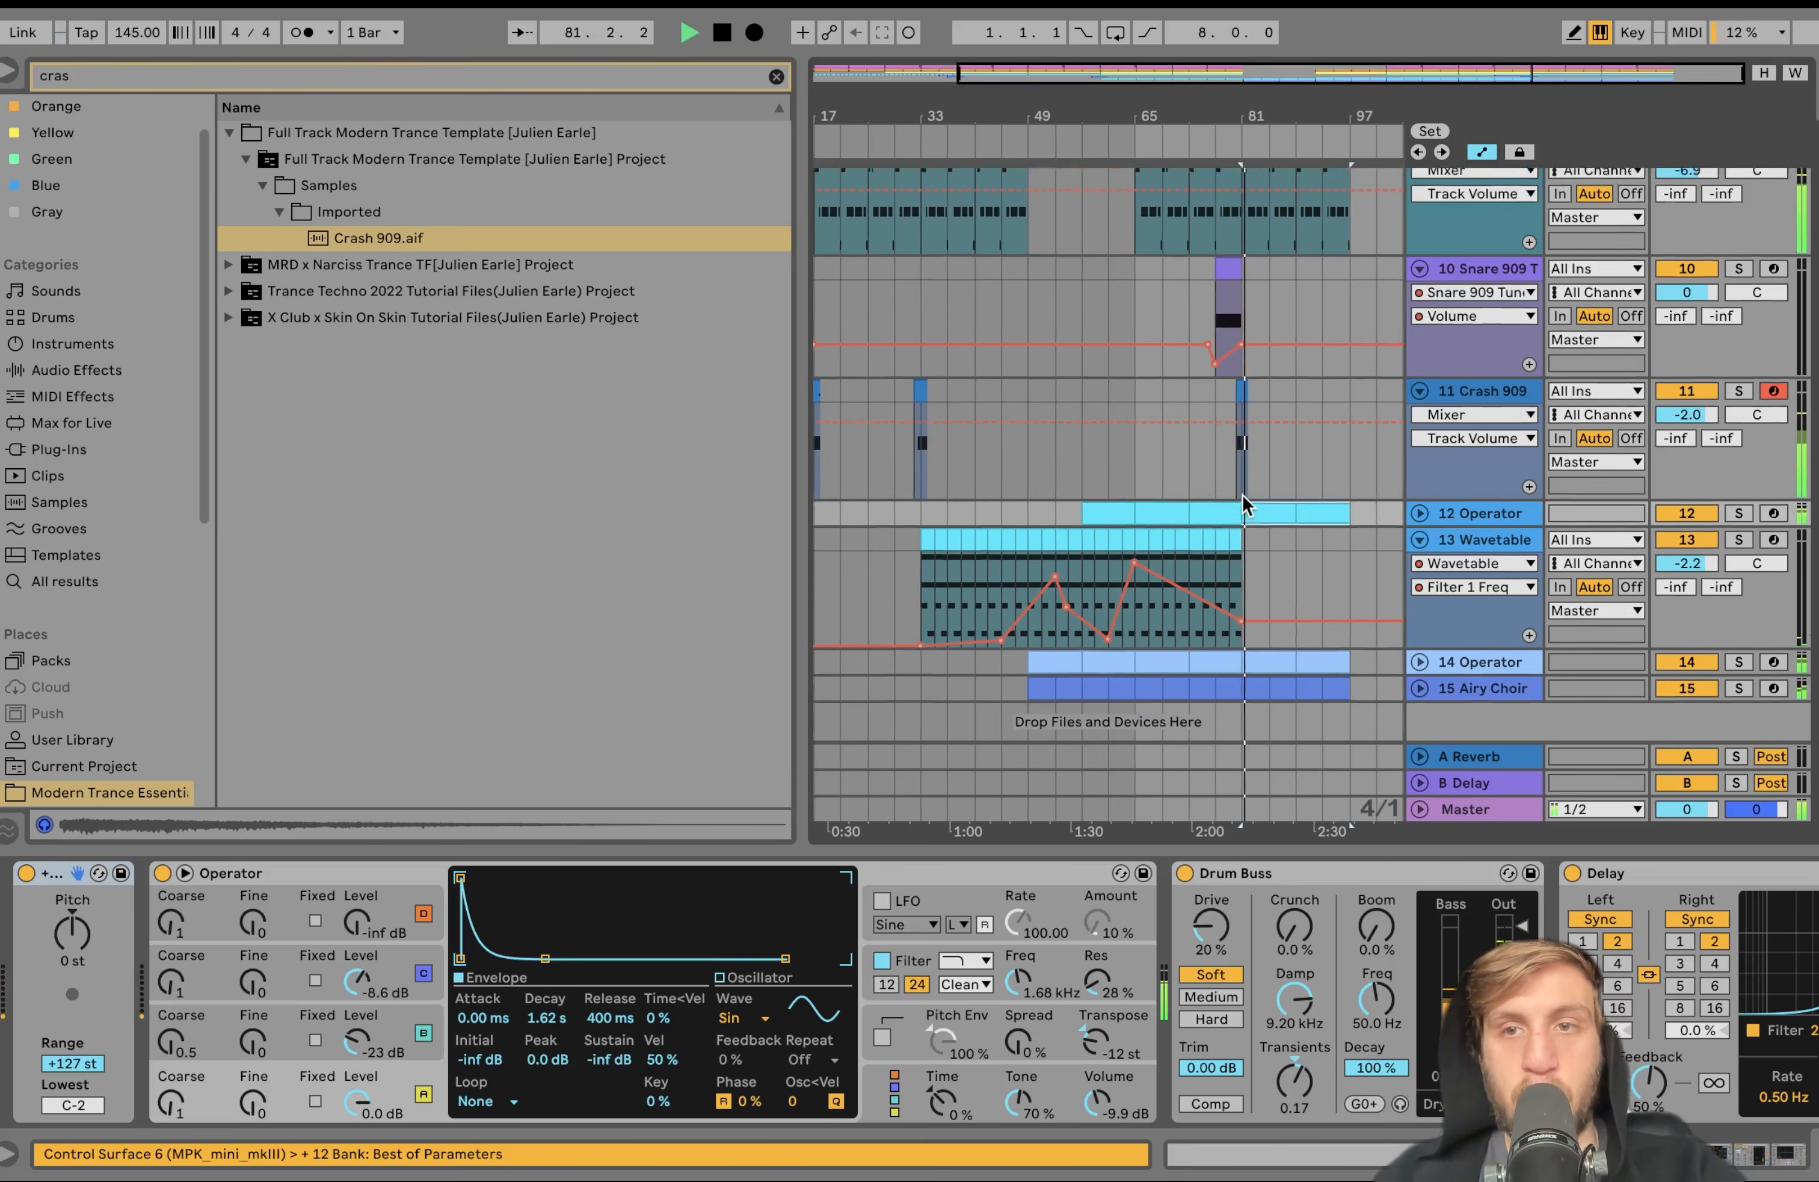
scroll(1243, 495, "down", 2)
scroll(1242, 493, "up", 4)
scroll(1242, 495, "right", 2)
scroll(1242, 495, "up", 1)
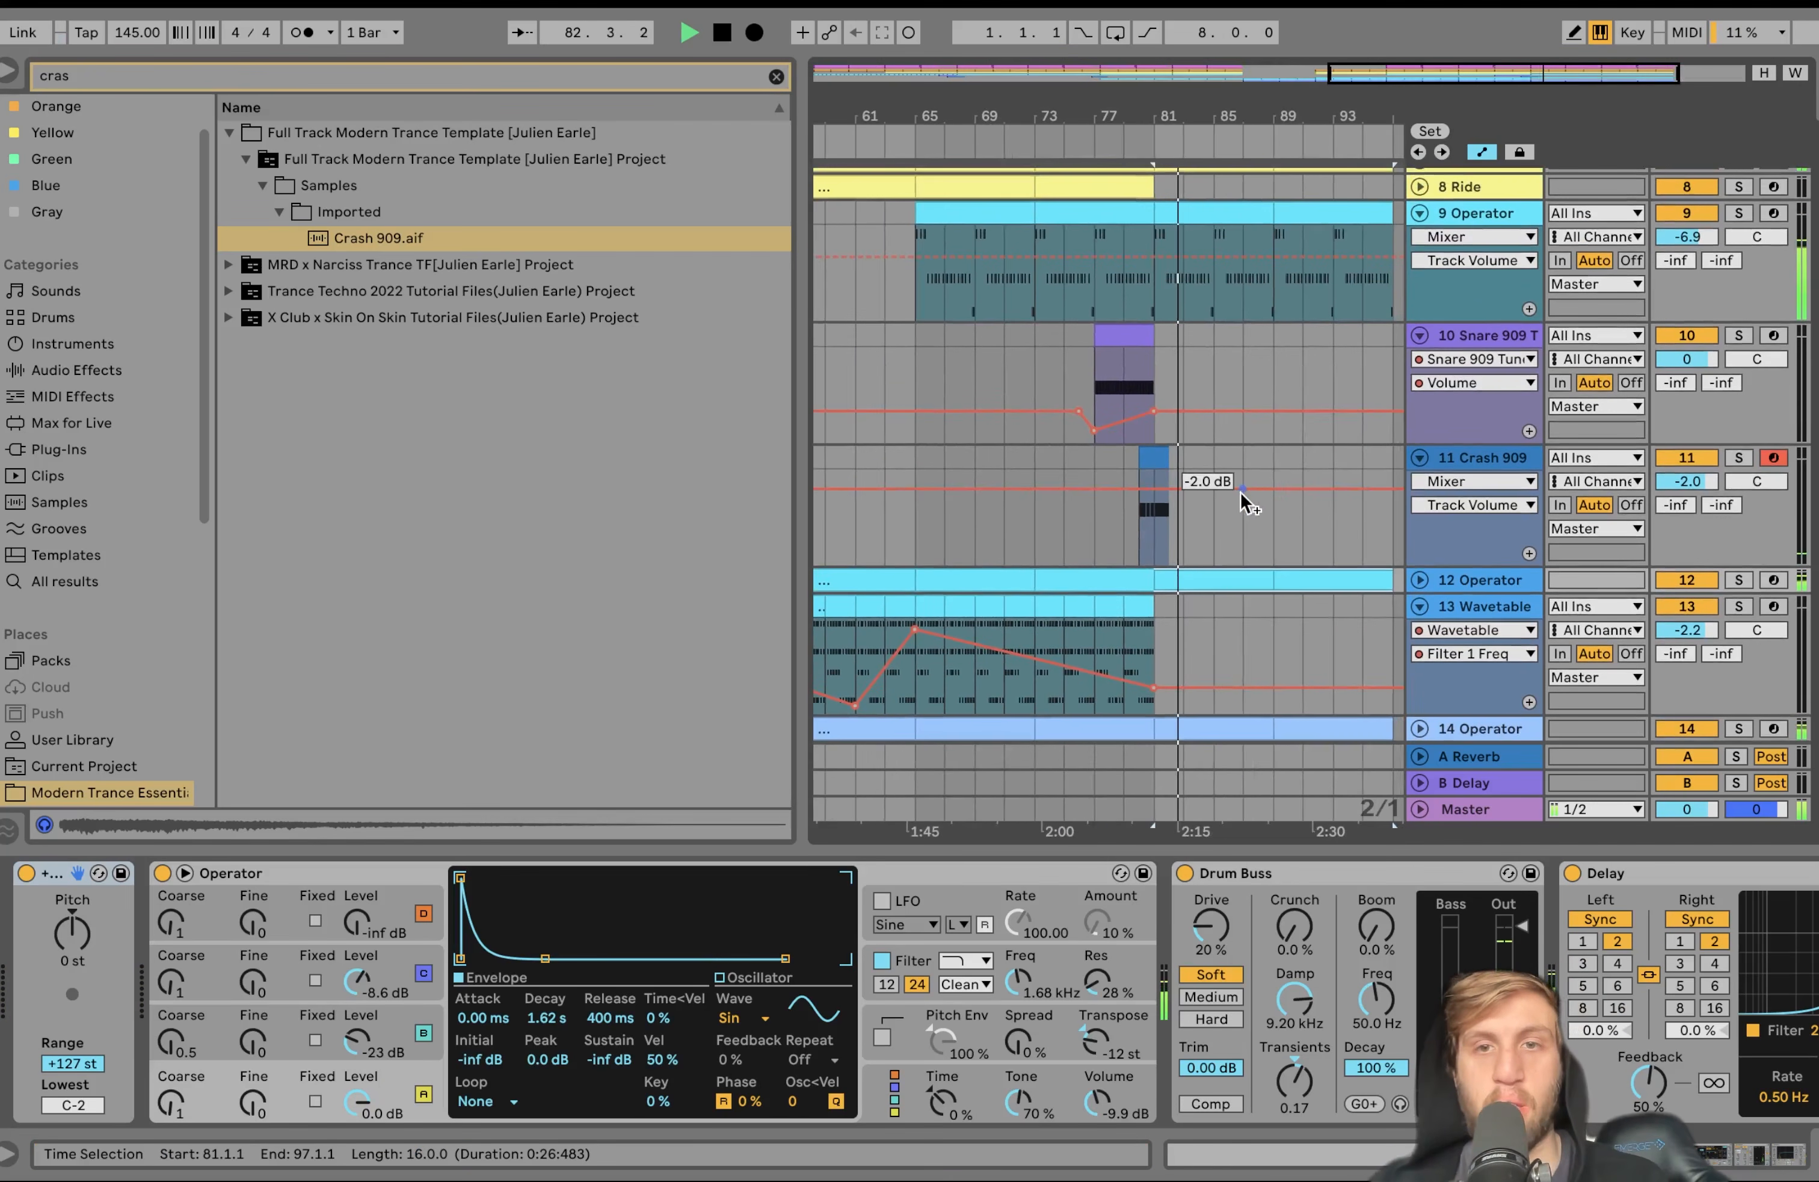
scroll(1243, 495, "down", 4)
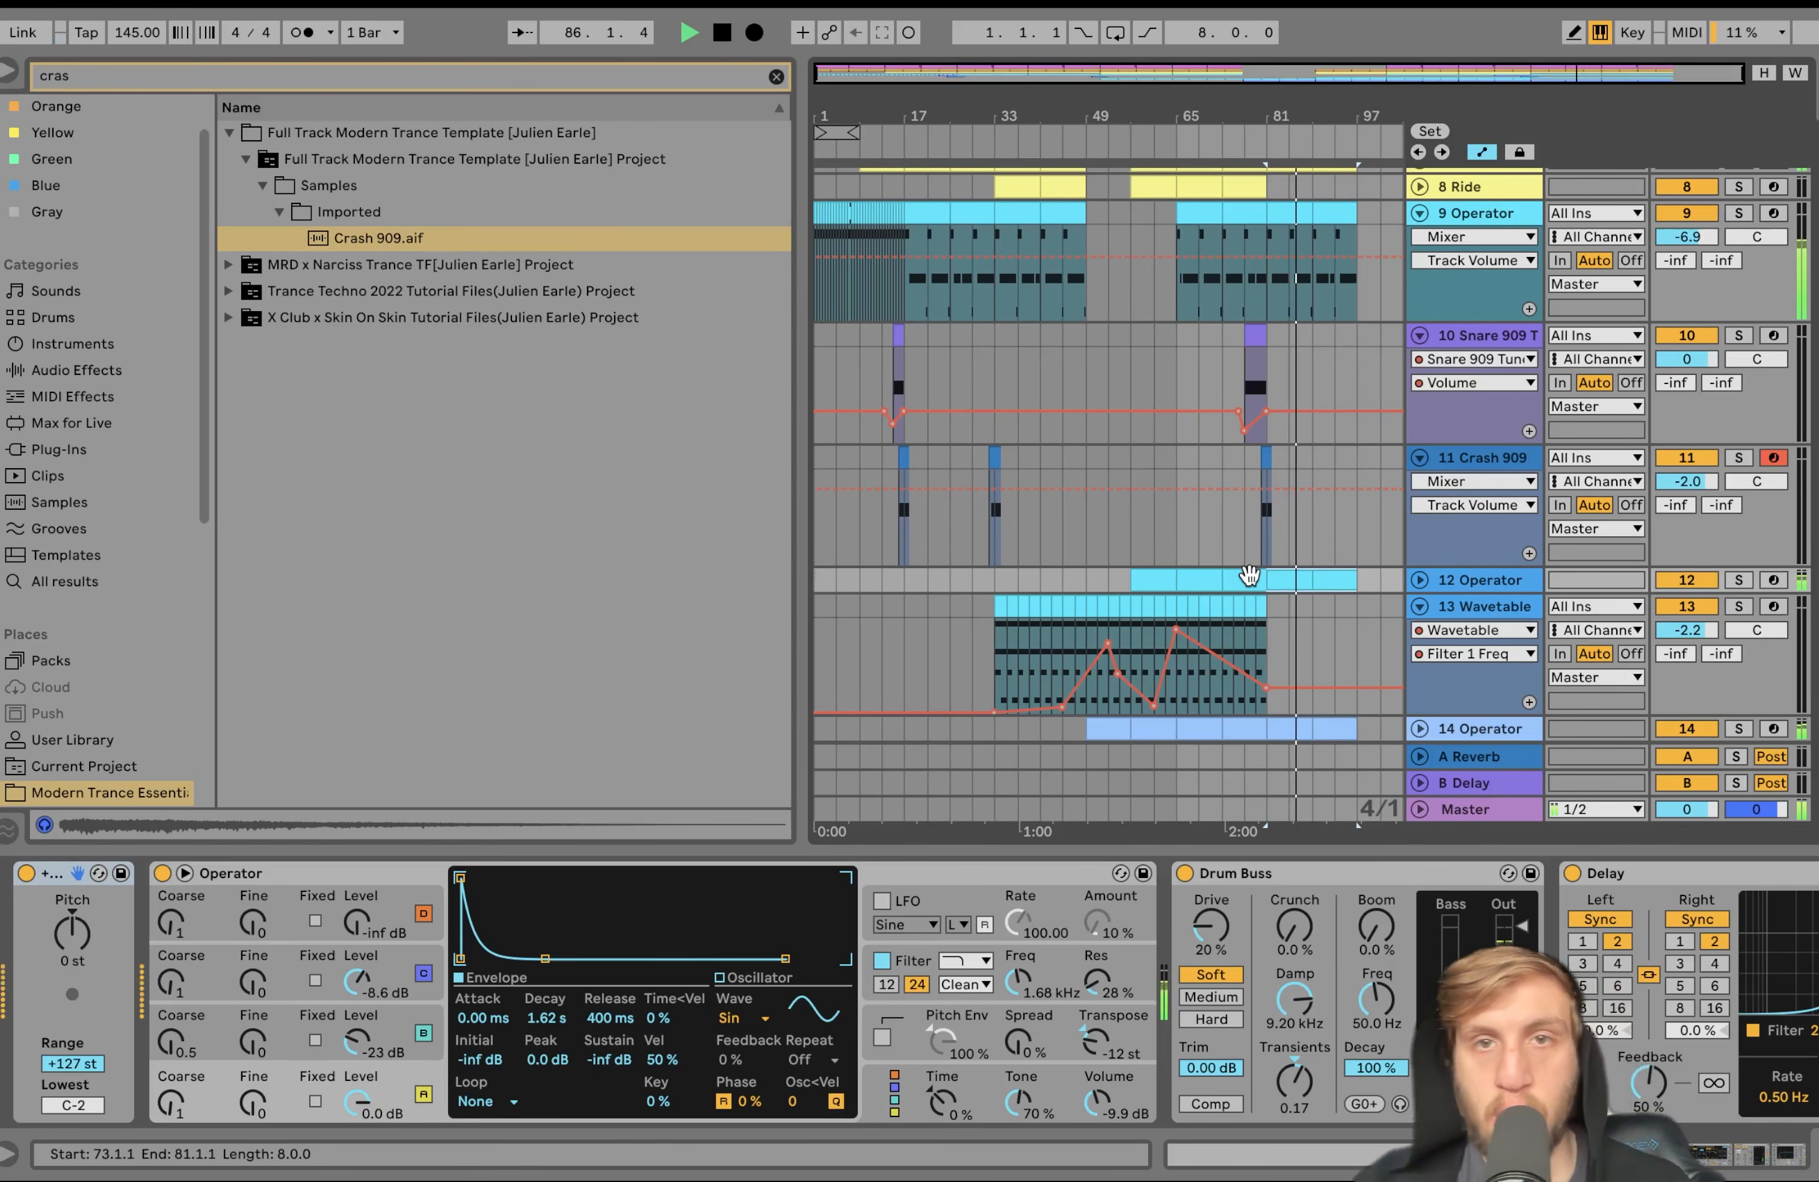
Expand the 12 Operator track and lower its track volume to -11.0 dB during playback
scroll(1250, 574, "up", 1)
left_click(1420, 586)
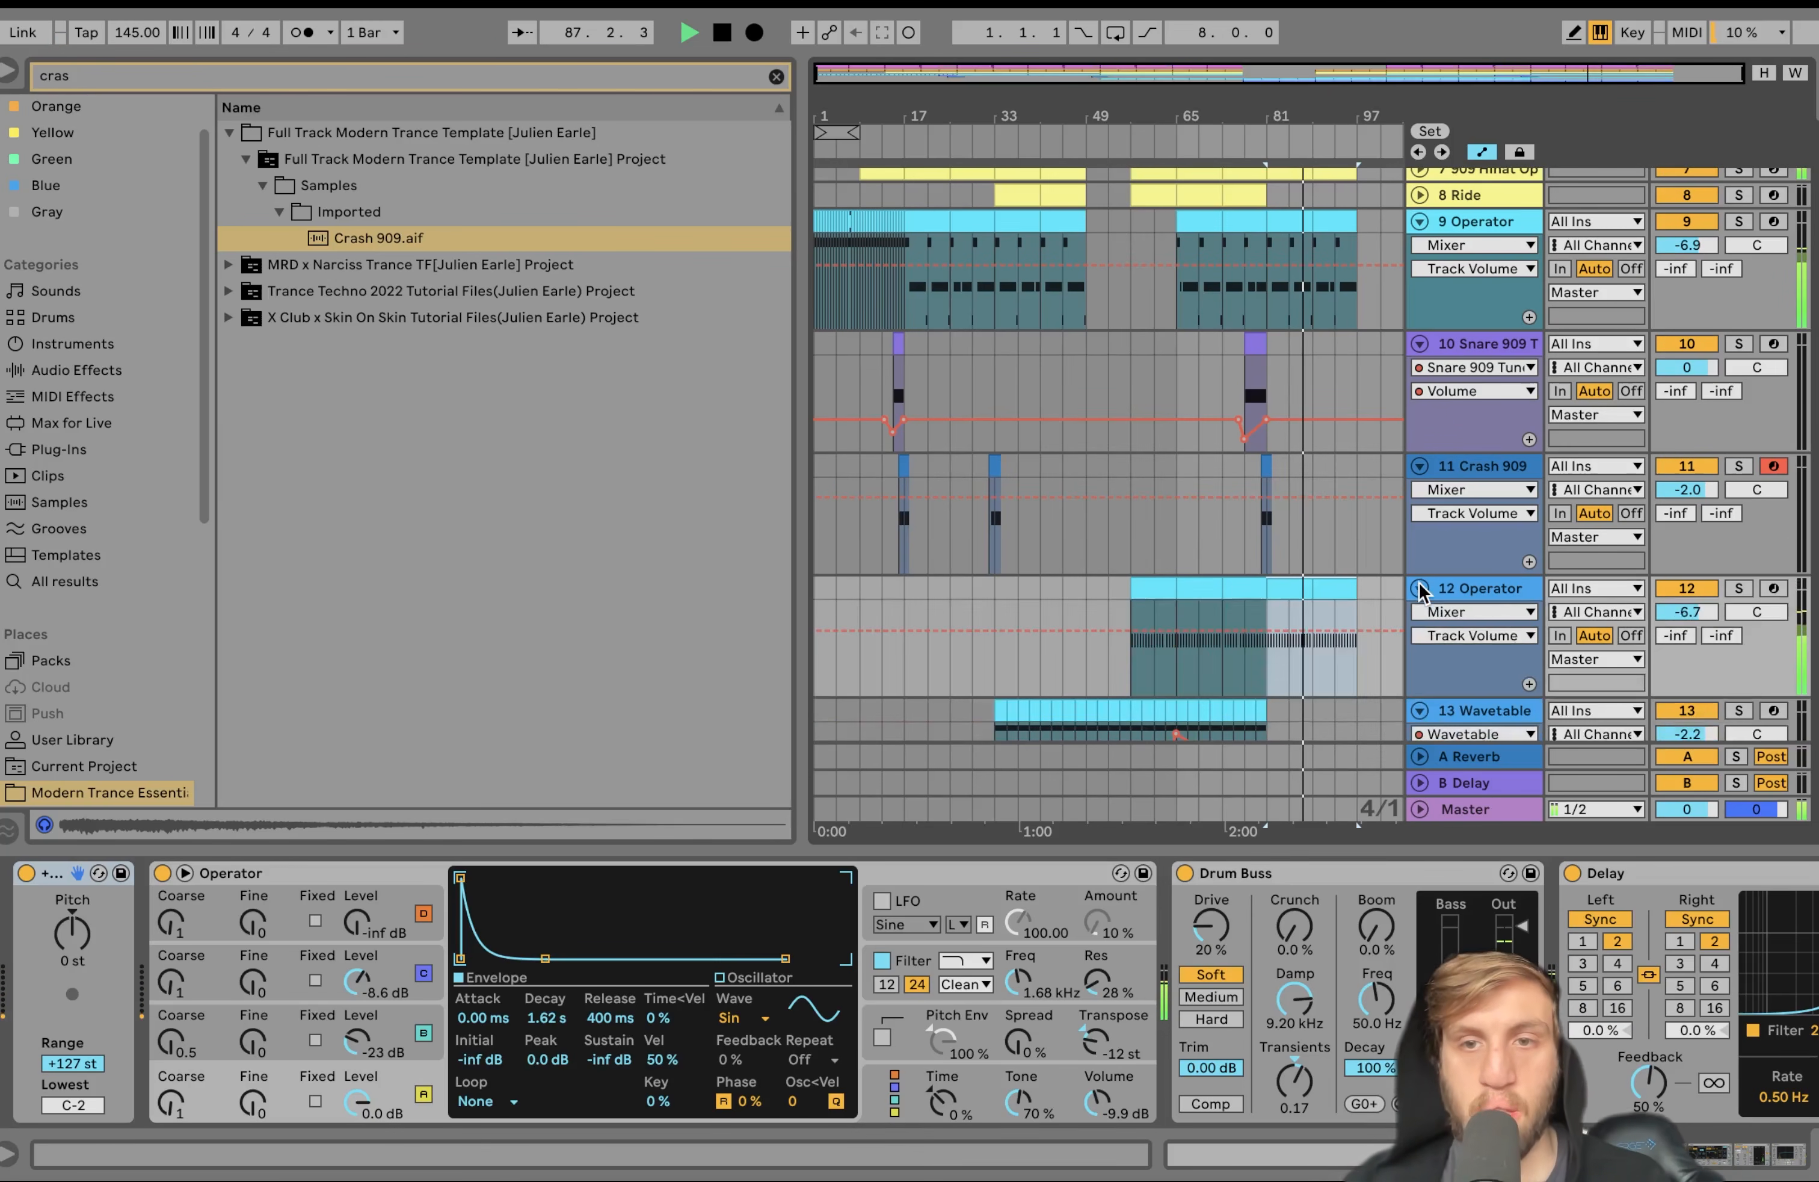
scroll(1330, 607, "down", 3)
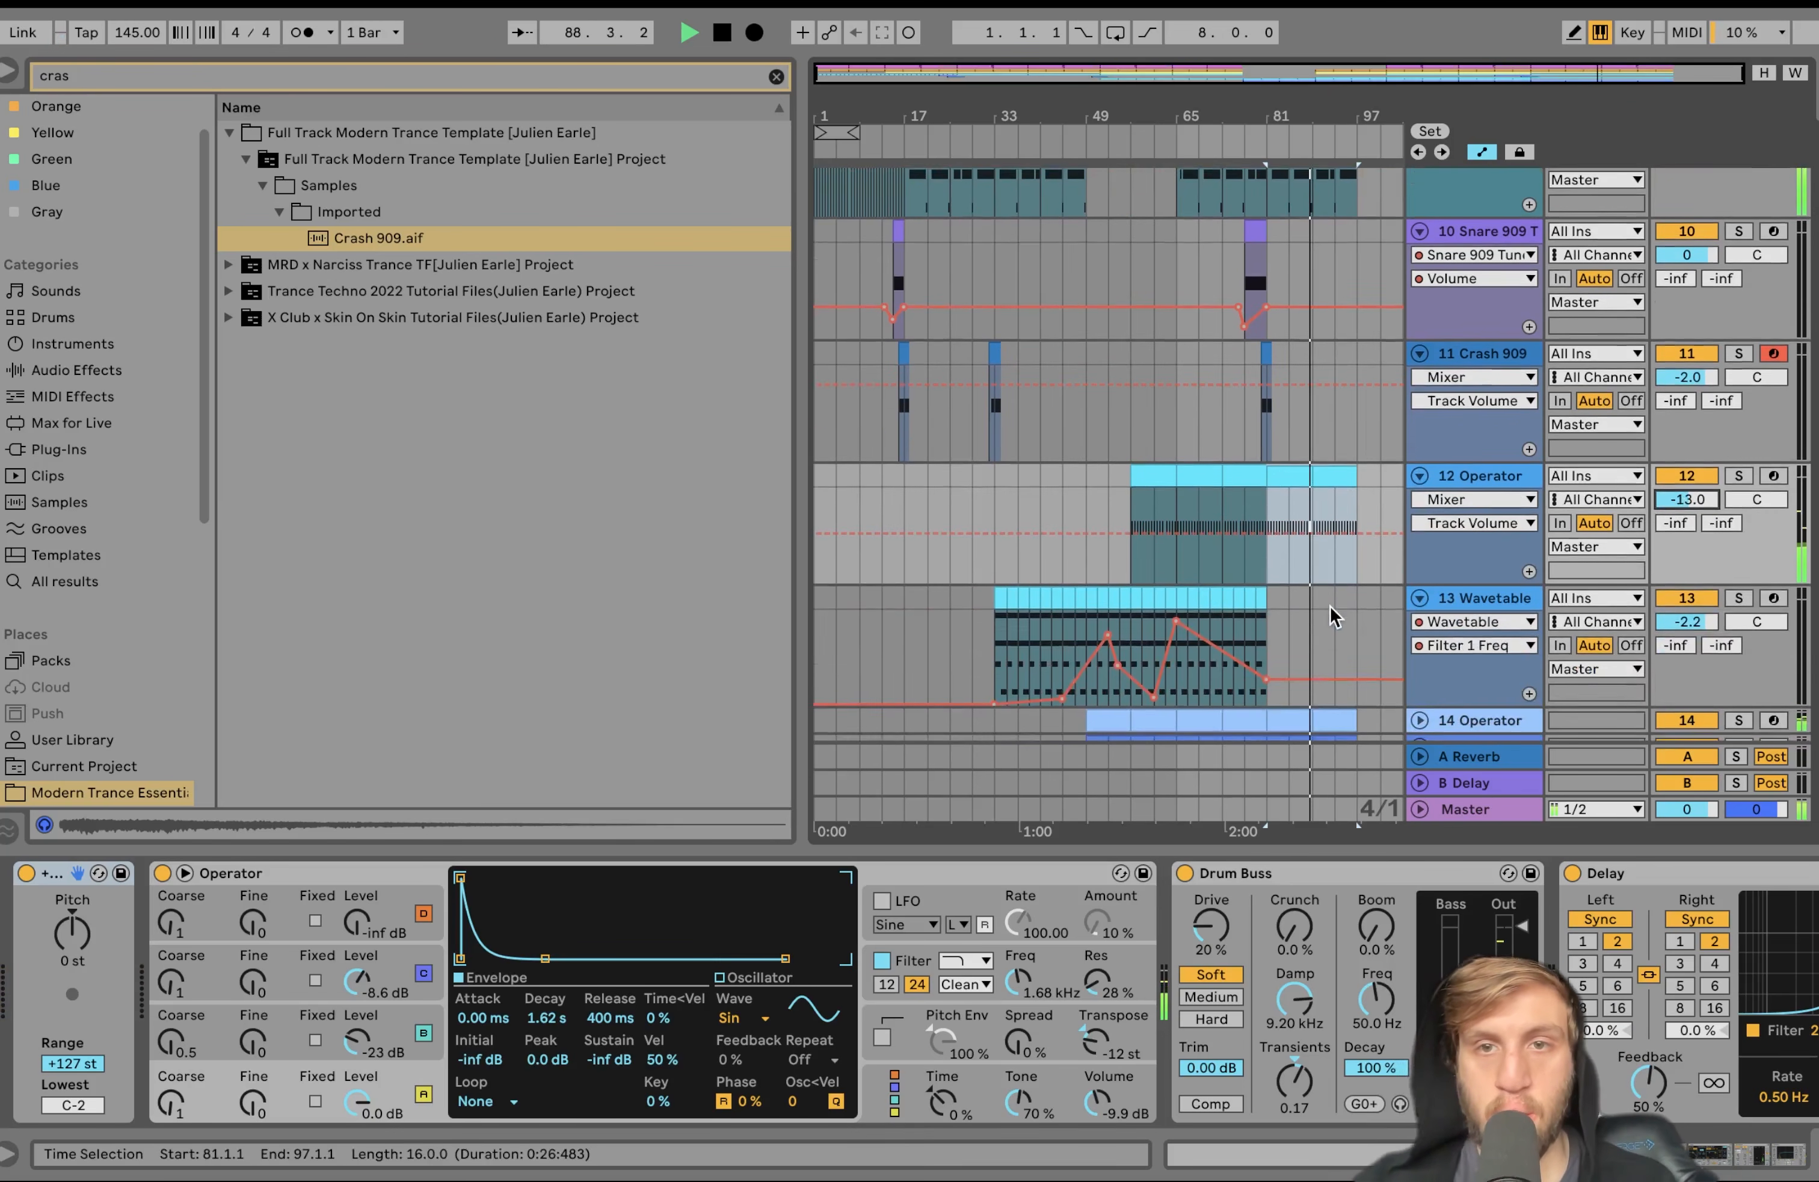
scroll(1331, 607, "up", 6)
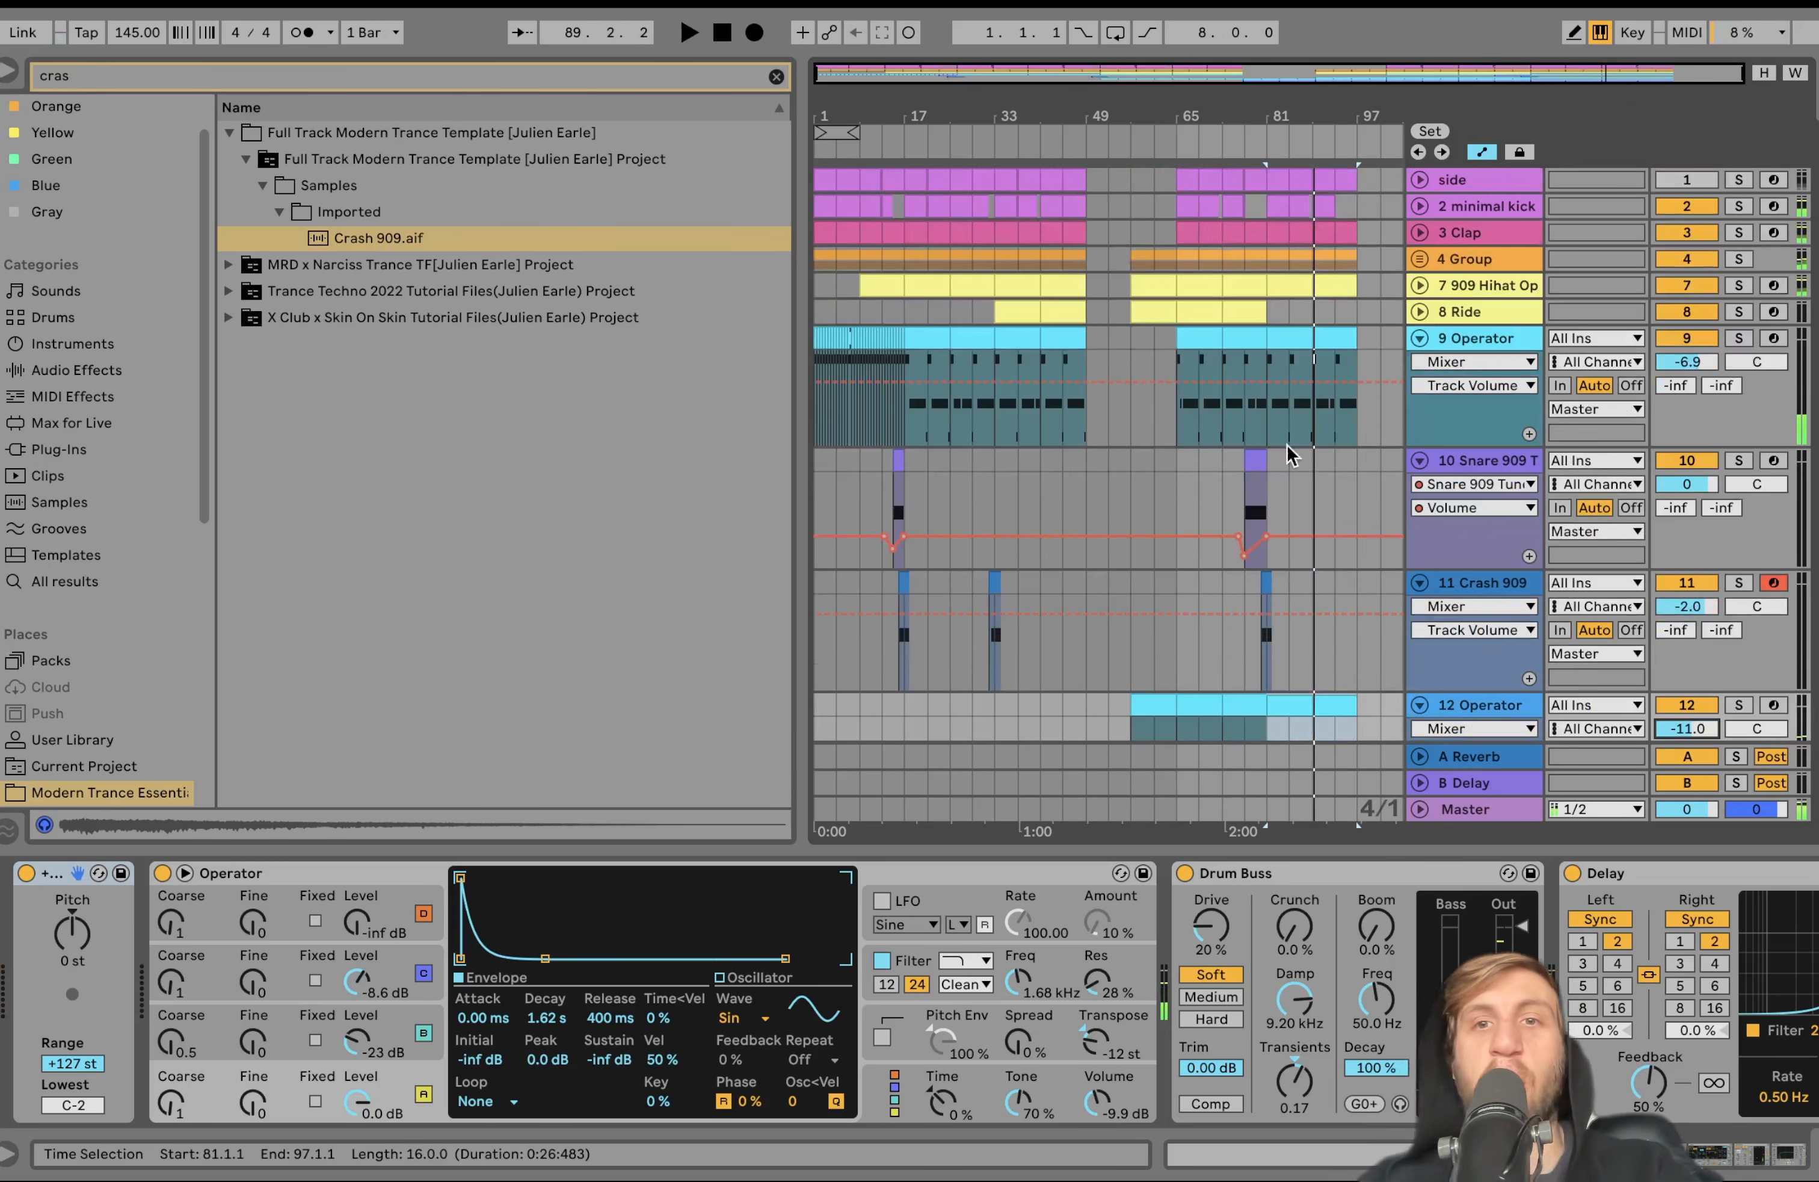
Copy the ride from bars 73 to 81 onto bars 89 to 97 and extend the minimal kick to about bar 95
left_click(1258, 311)
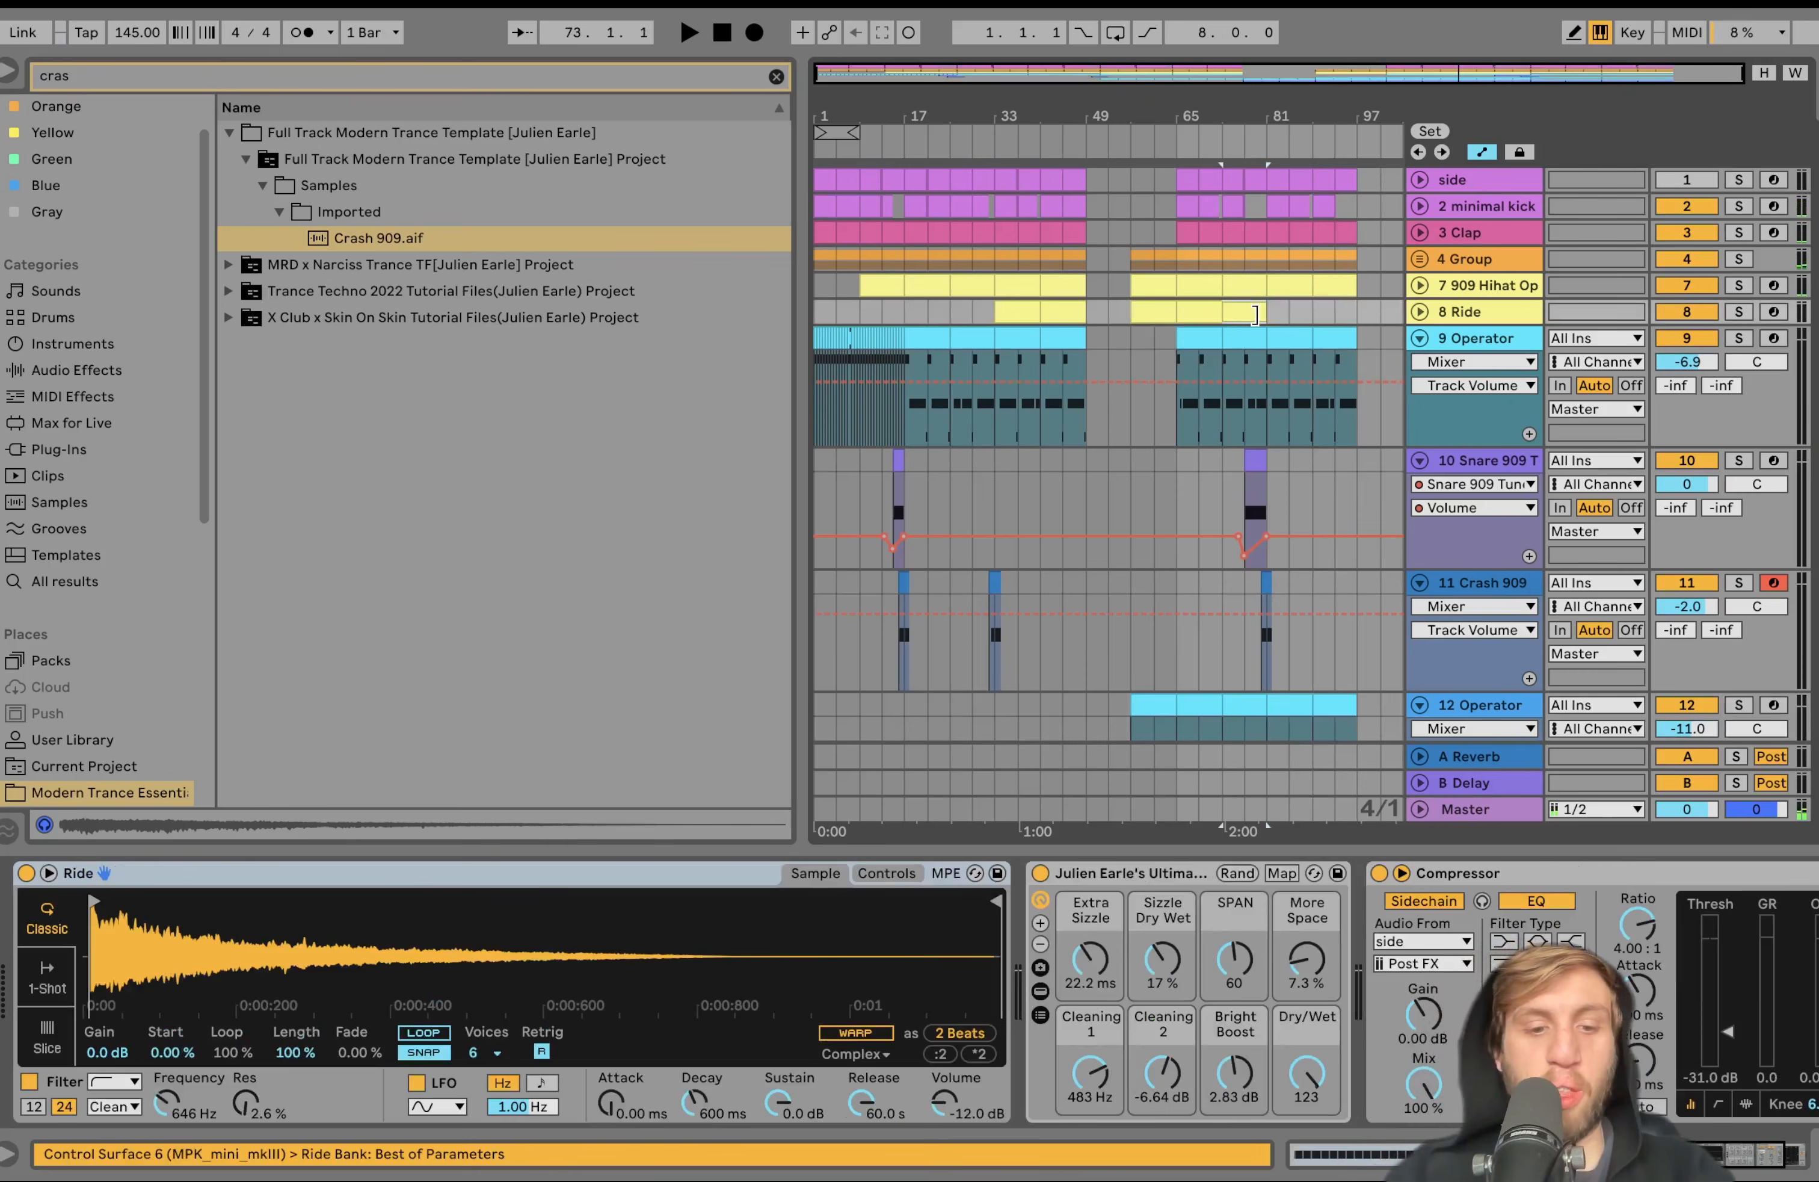
key("super+v")
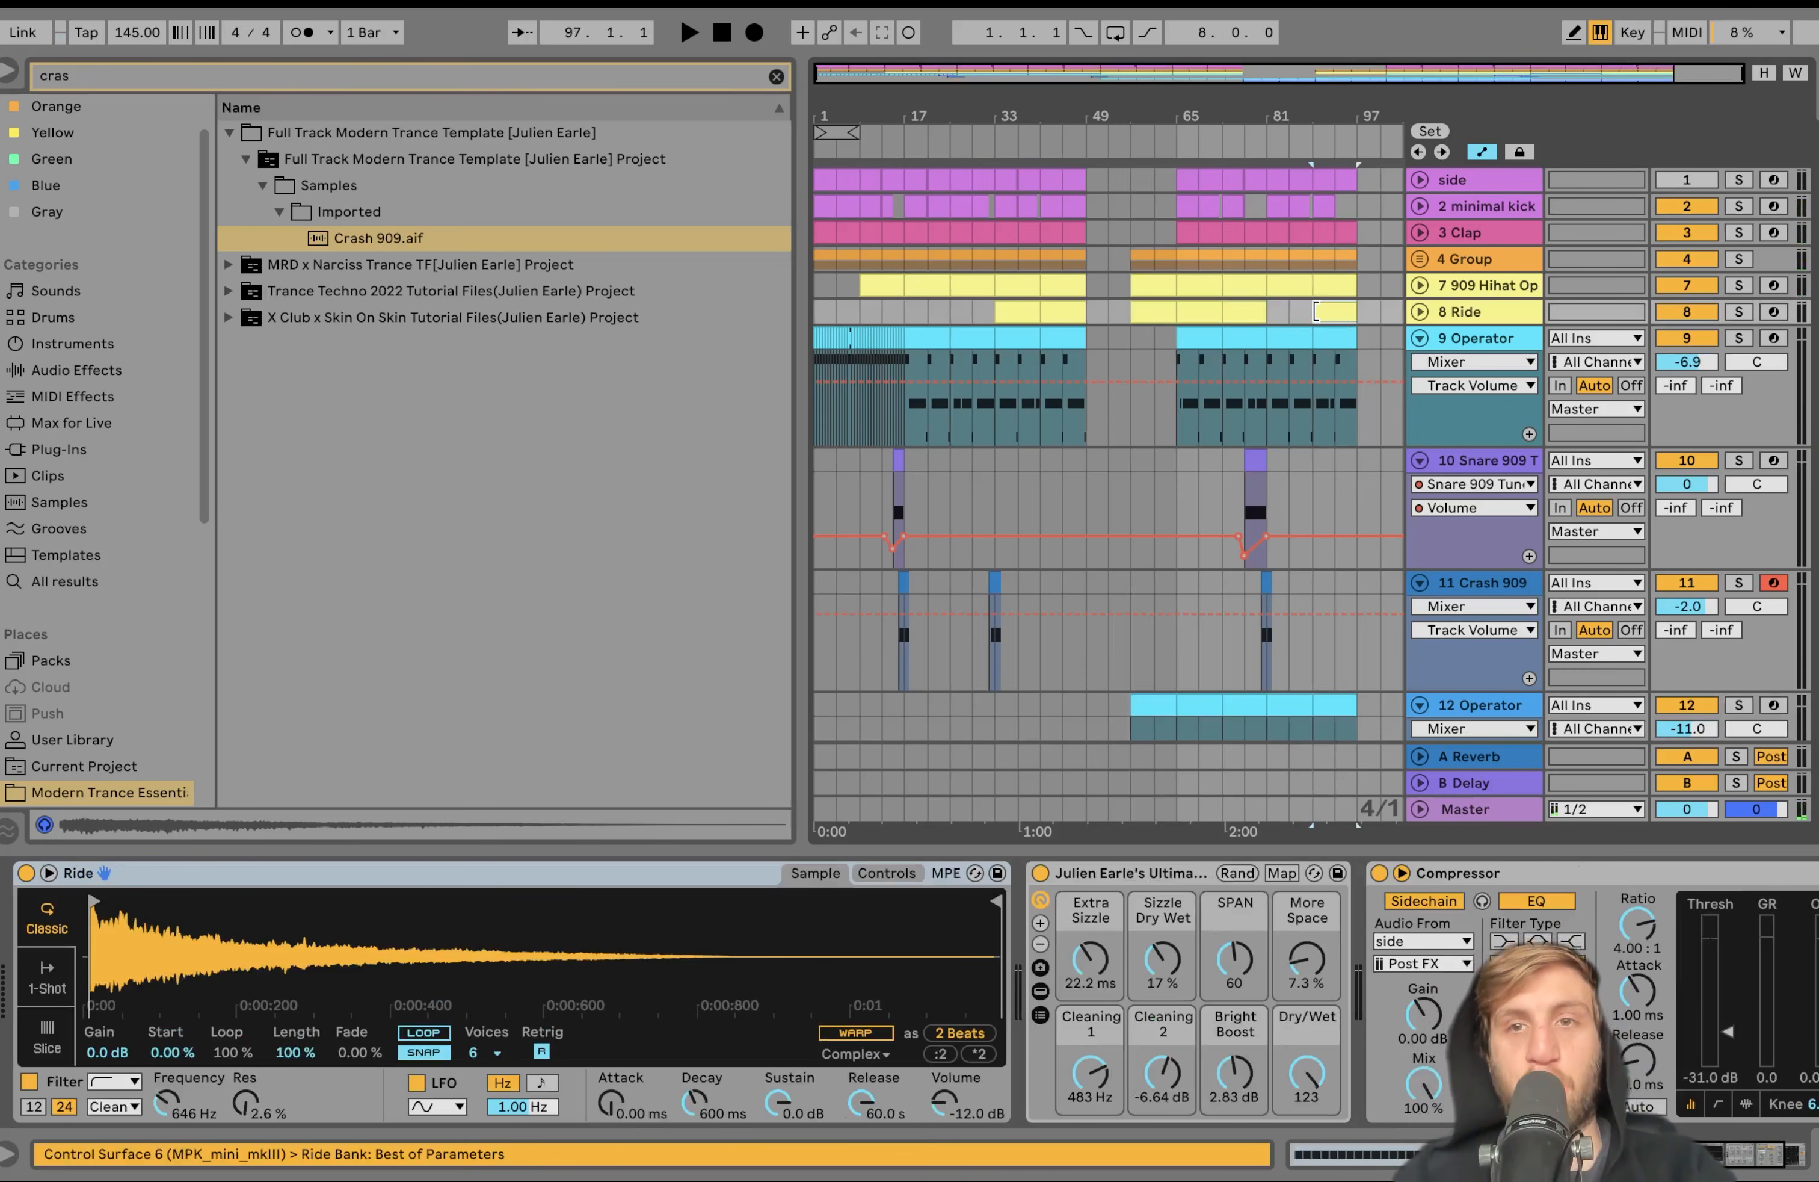
scroll(1320, 209, "up", 5)
scroll(1266, 206, "right", 2)
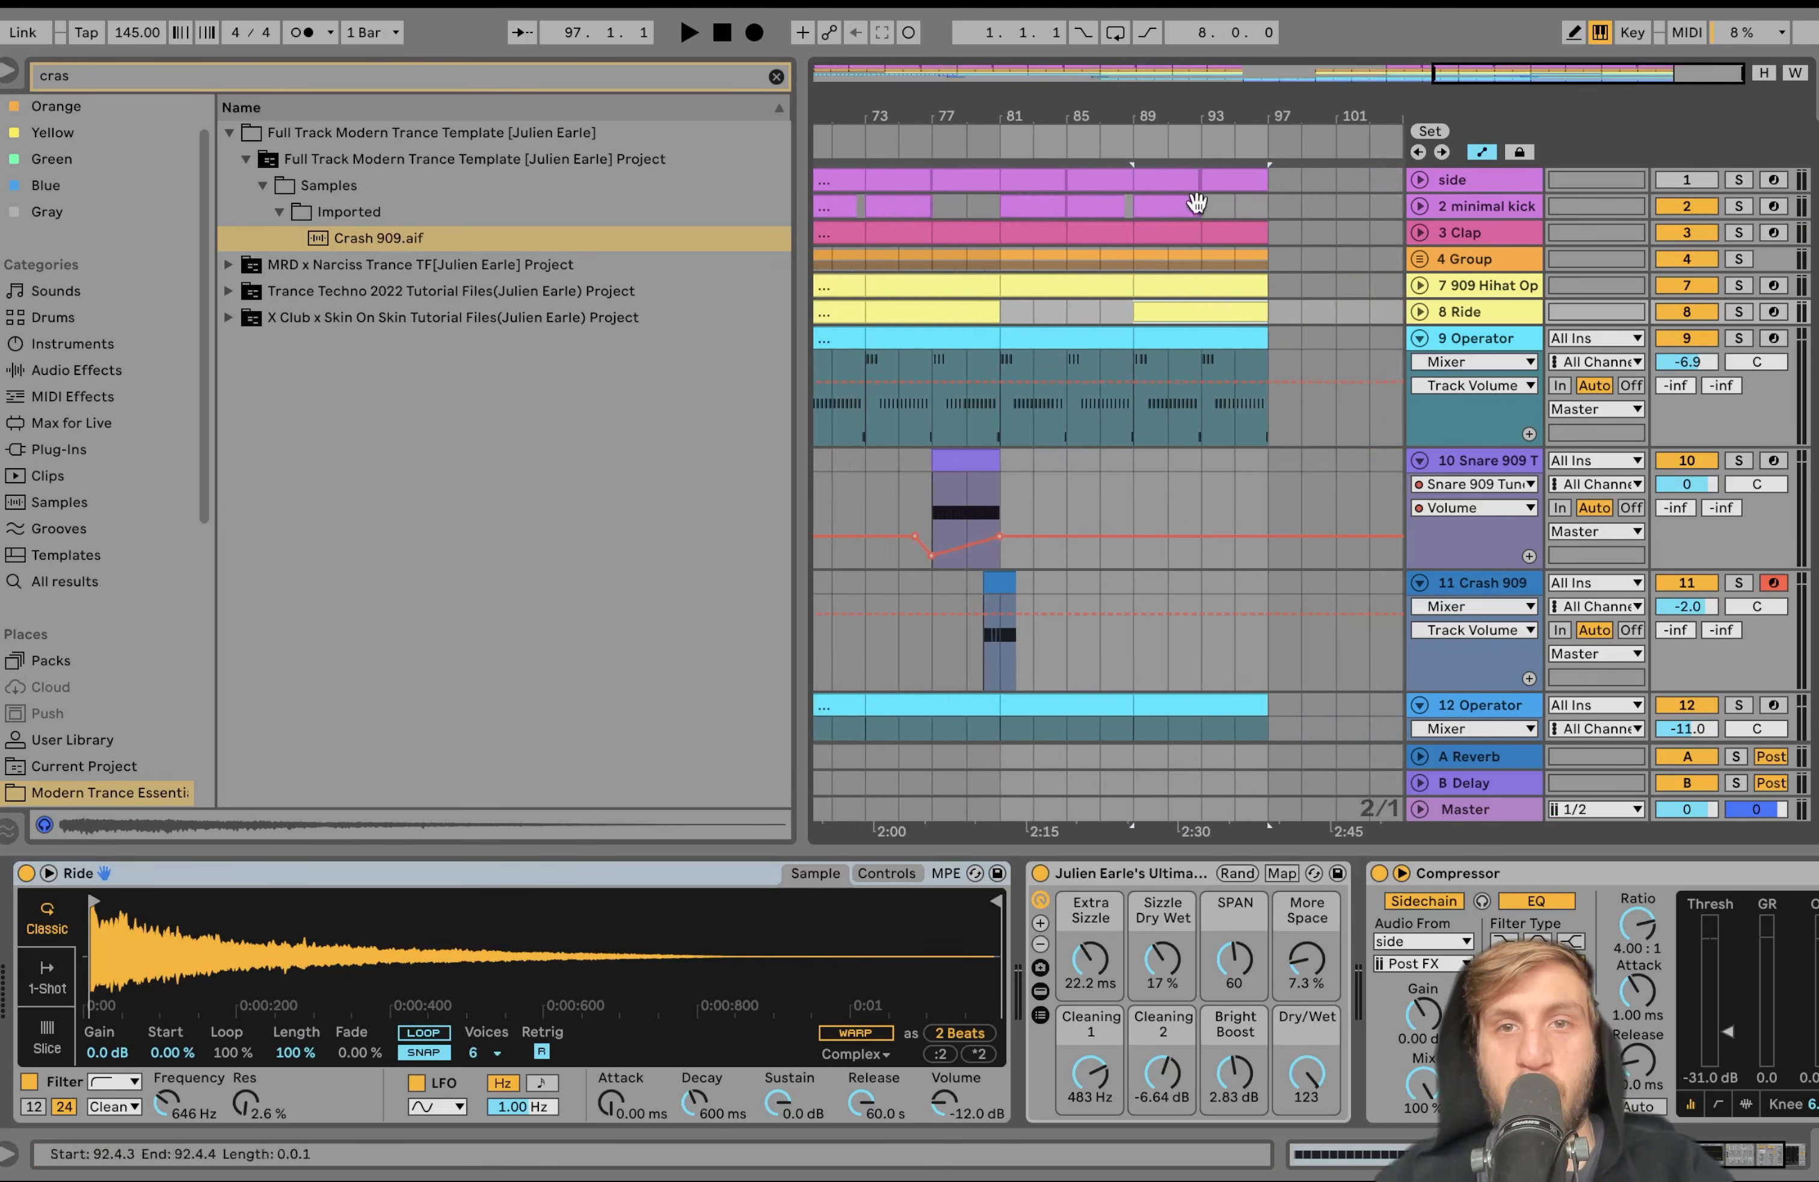
left_click_drag(1189, 203, 1234, 204)
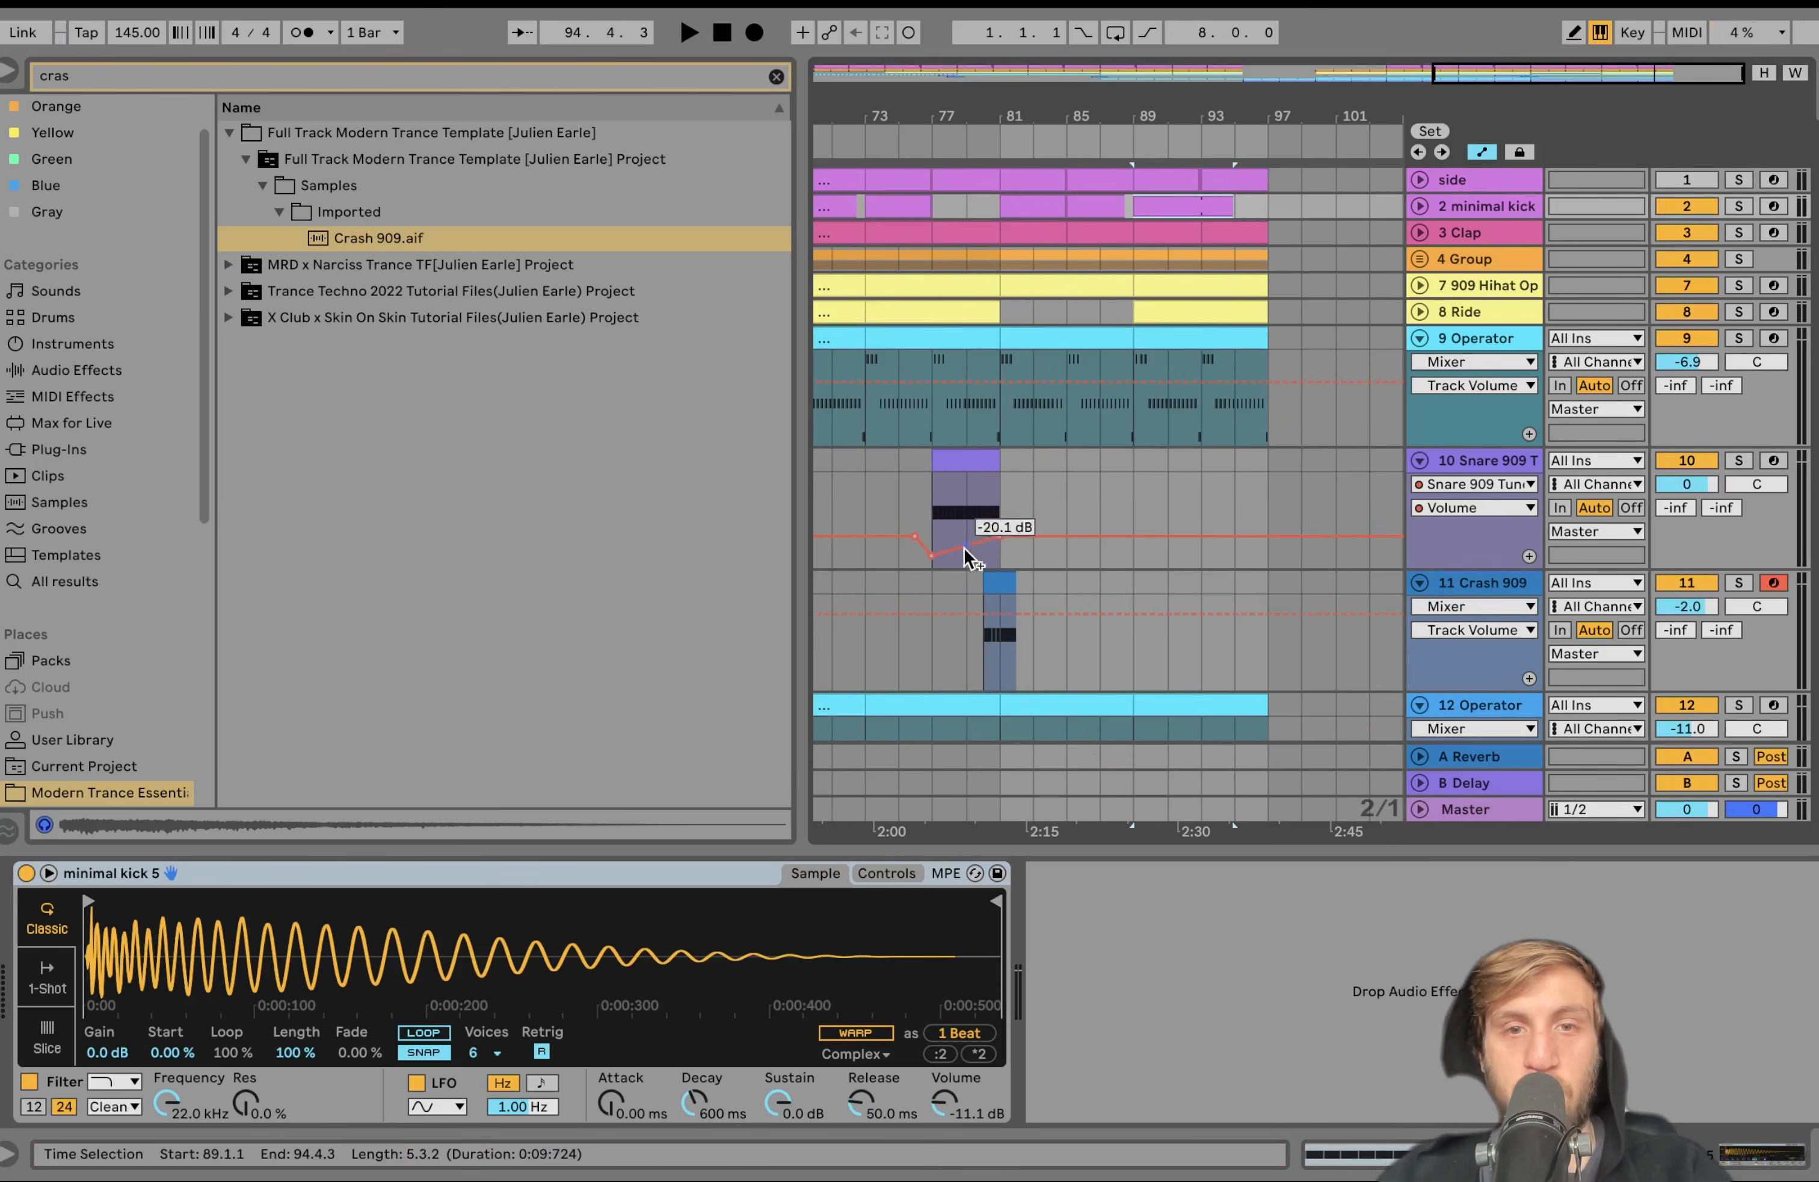
Duplicate bars 79 to 95 of the snare and crash tracks, with the volume ramp, onto bar 95 and play back the transition
left_click_drag(960, 585, 1245, 465)
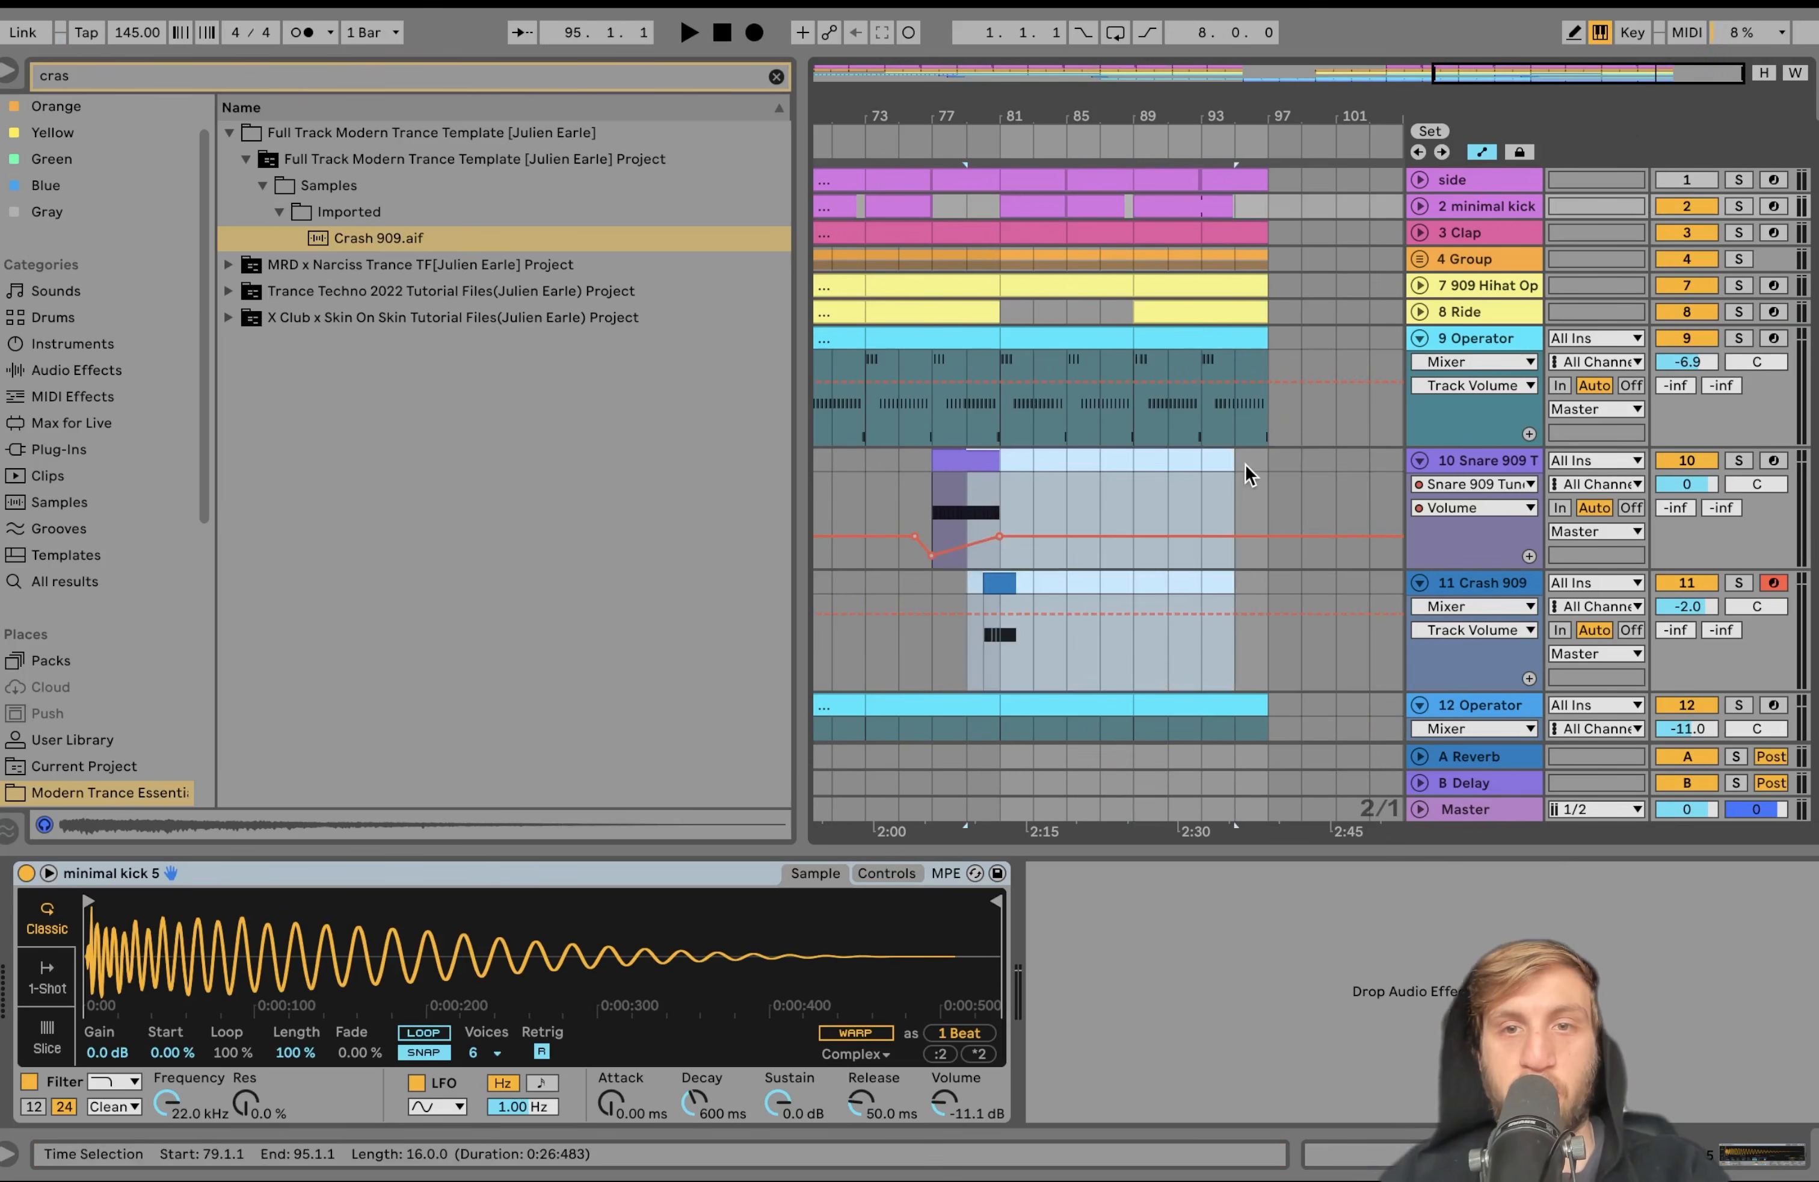
key("ctrl+d")
key("space")
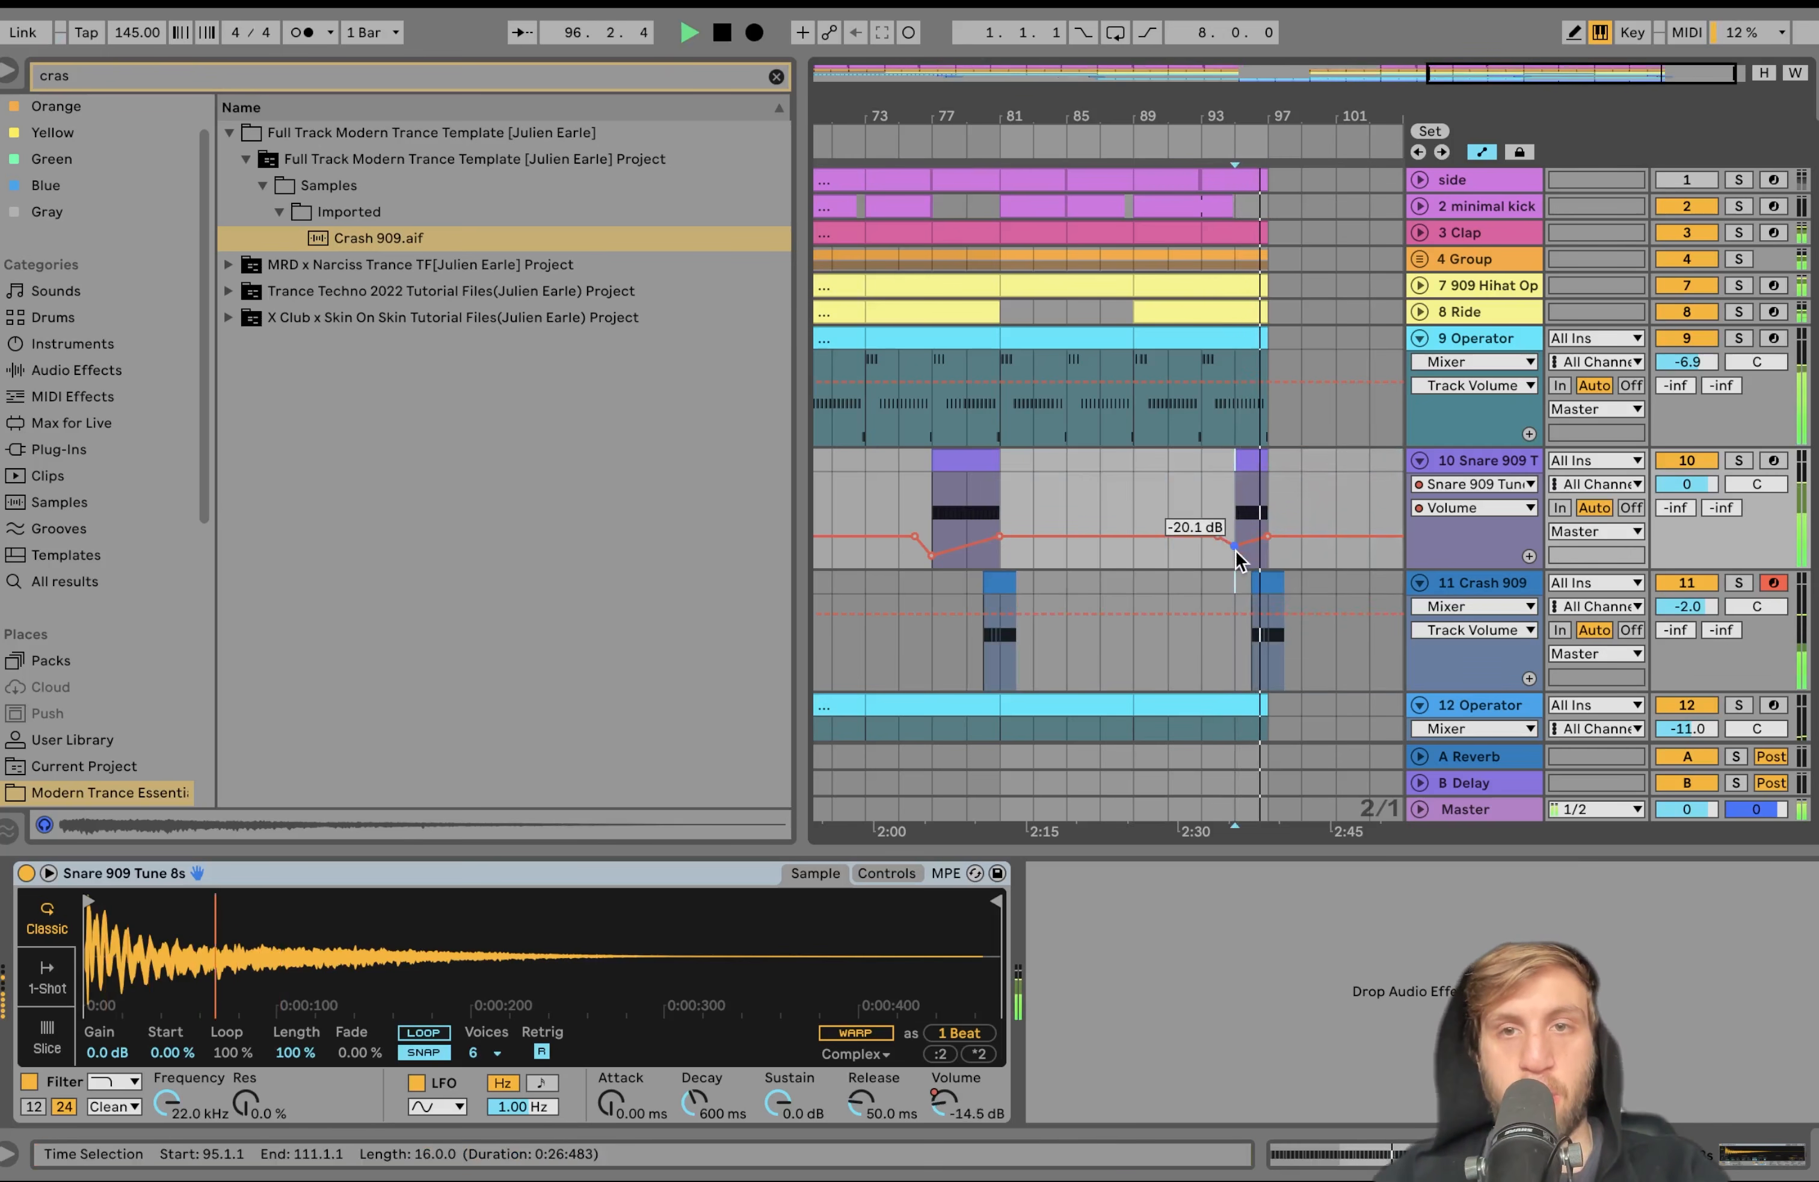
key("w")
key("space")
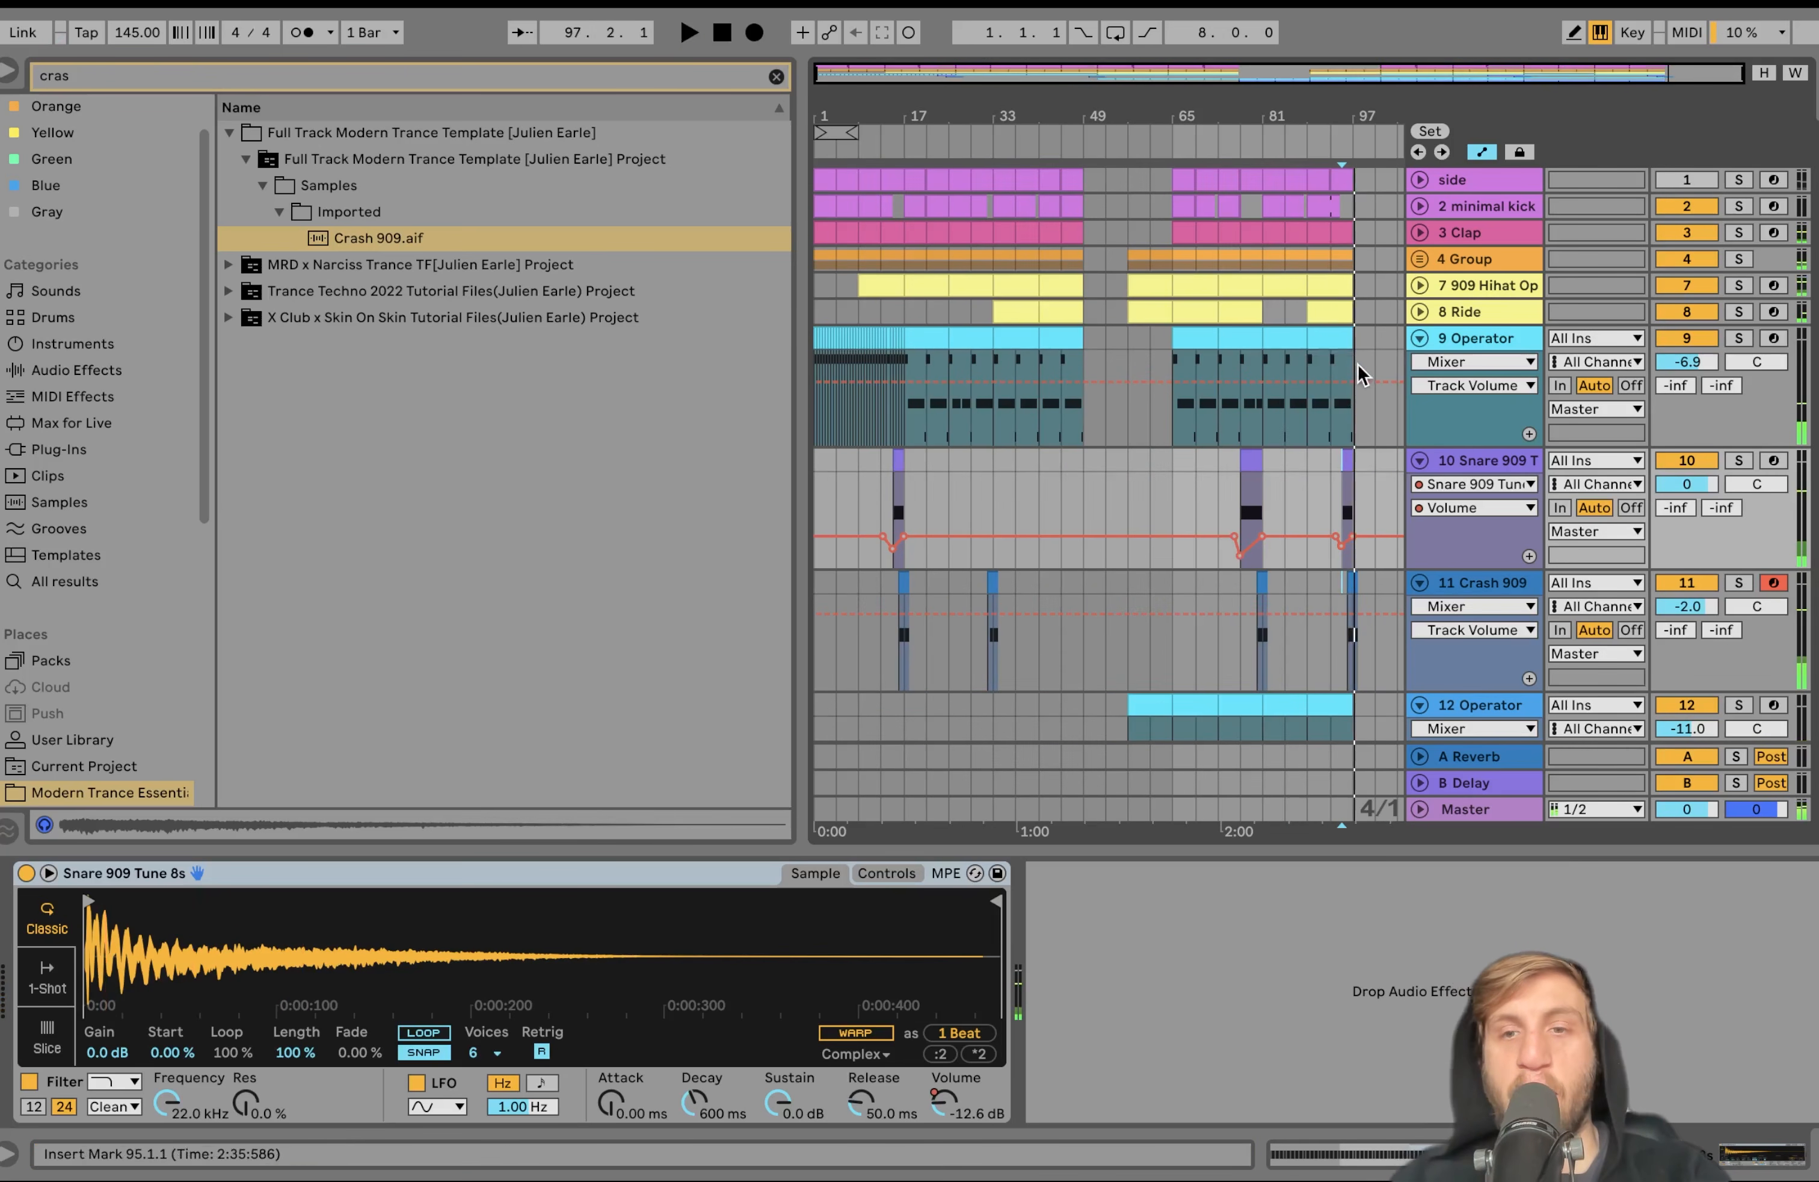
Duplicate bars 81 to 97 of the side through 9 Operator tracks onto bars 97 to 113, and delete the copied ride
left_click_drag(1353, 338, 1267, 173)
key("ctrl+d")
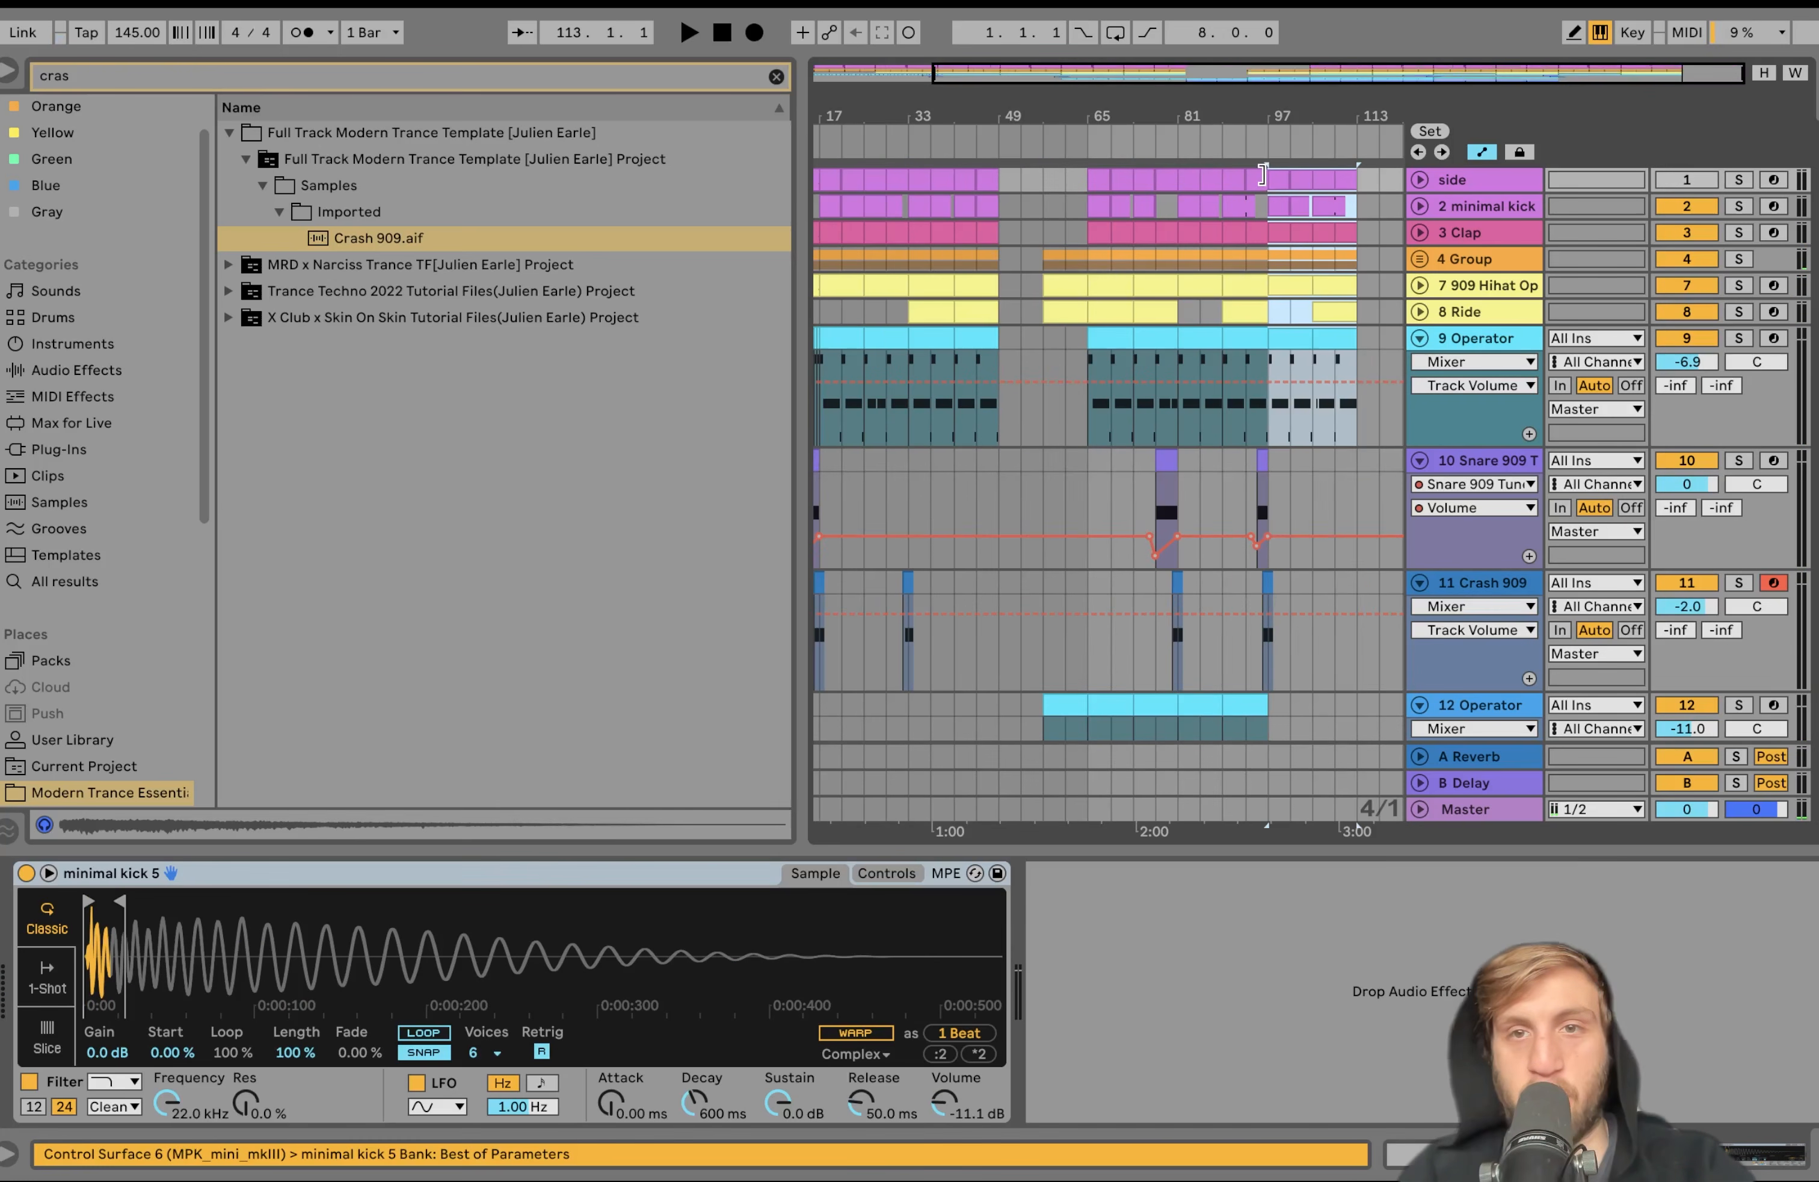
left_click(1333, 309)
scroll(1304, 284, "down", 5)
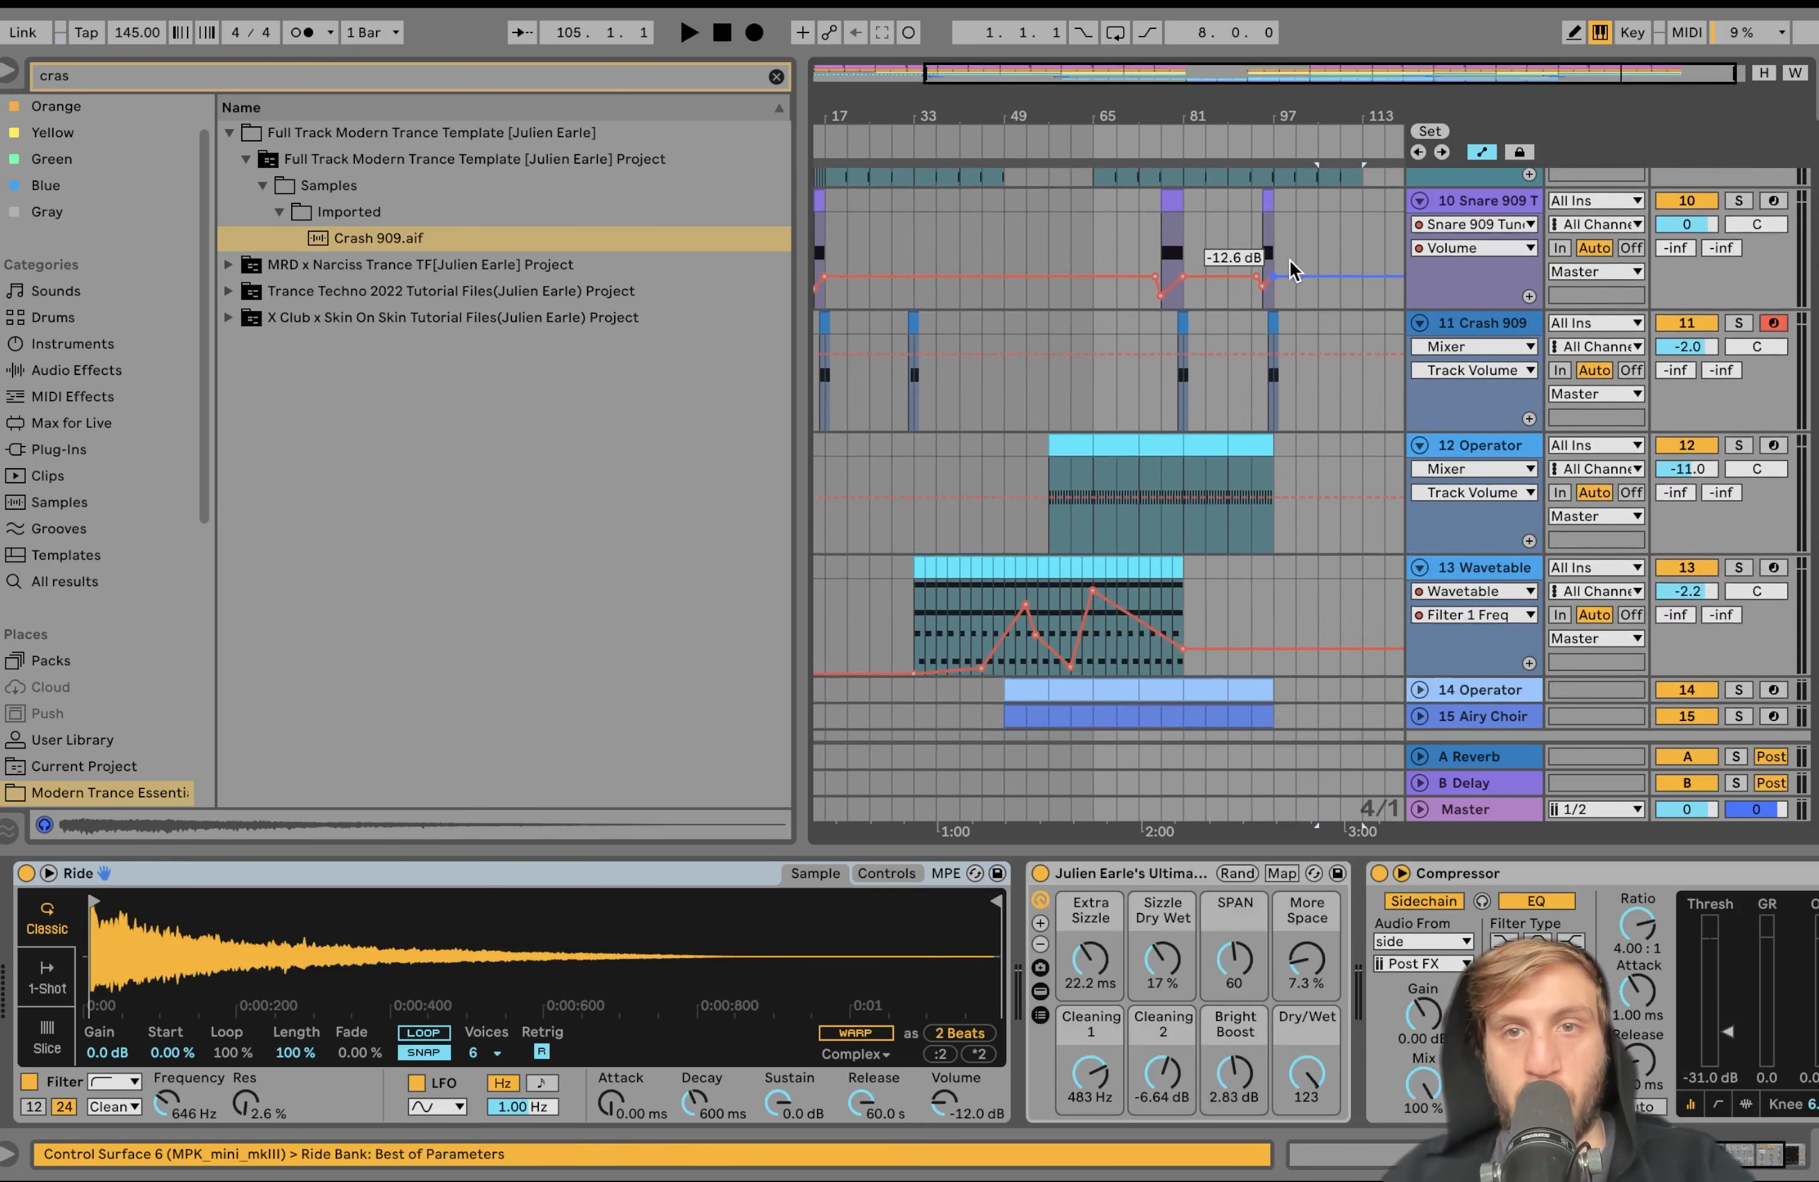
Extend the 12 Operator and Airy Choir tracks to bar 113 by duplicating their clips, and play back from bar 97
left_click(1253, 465)
key("ctrl+d")
key("ctrl+d")
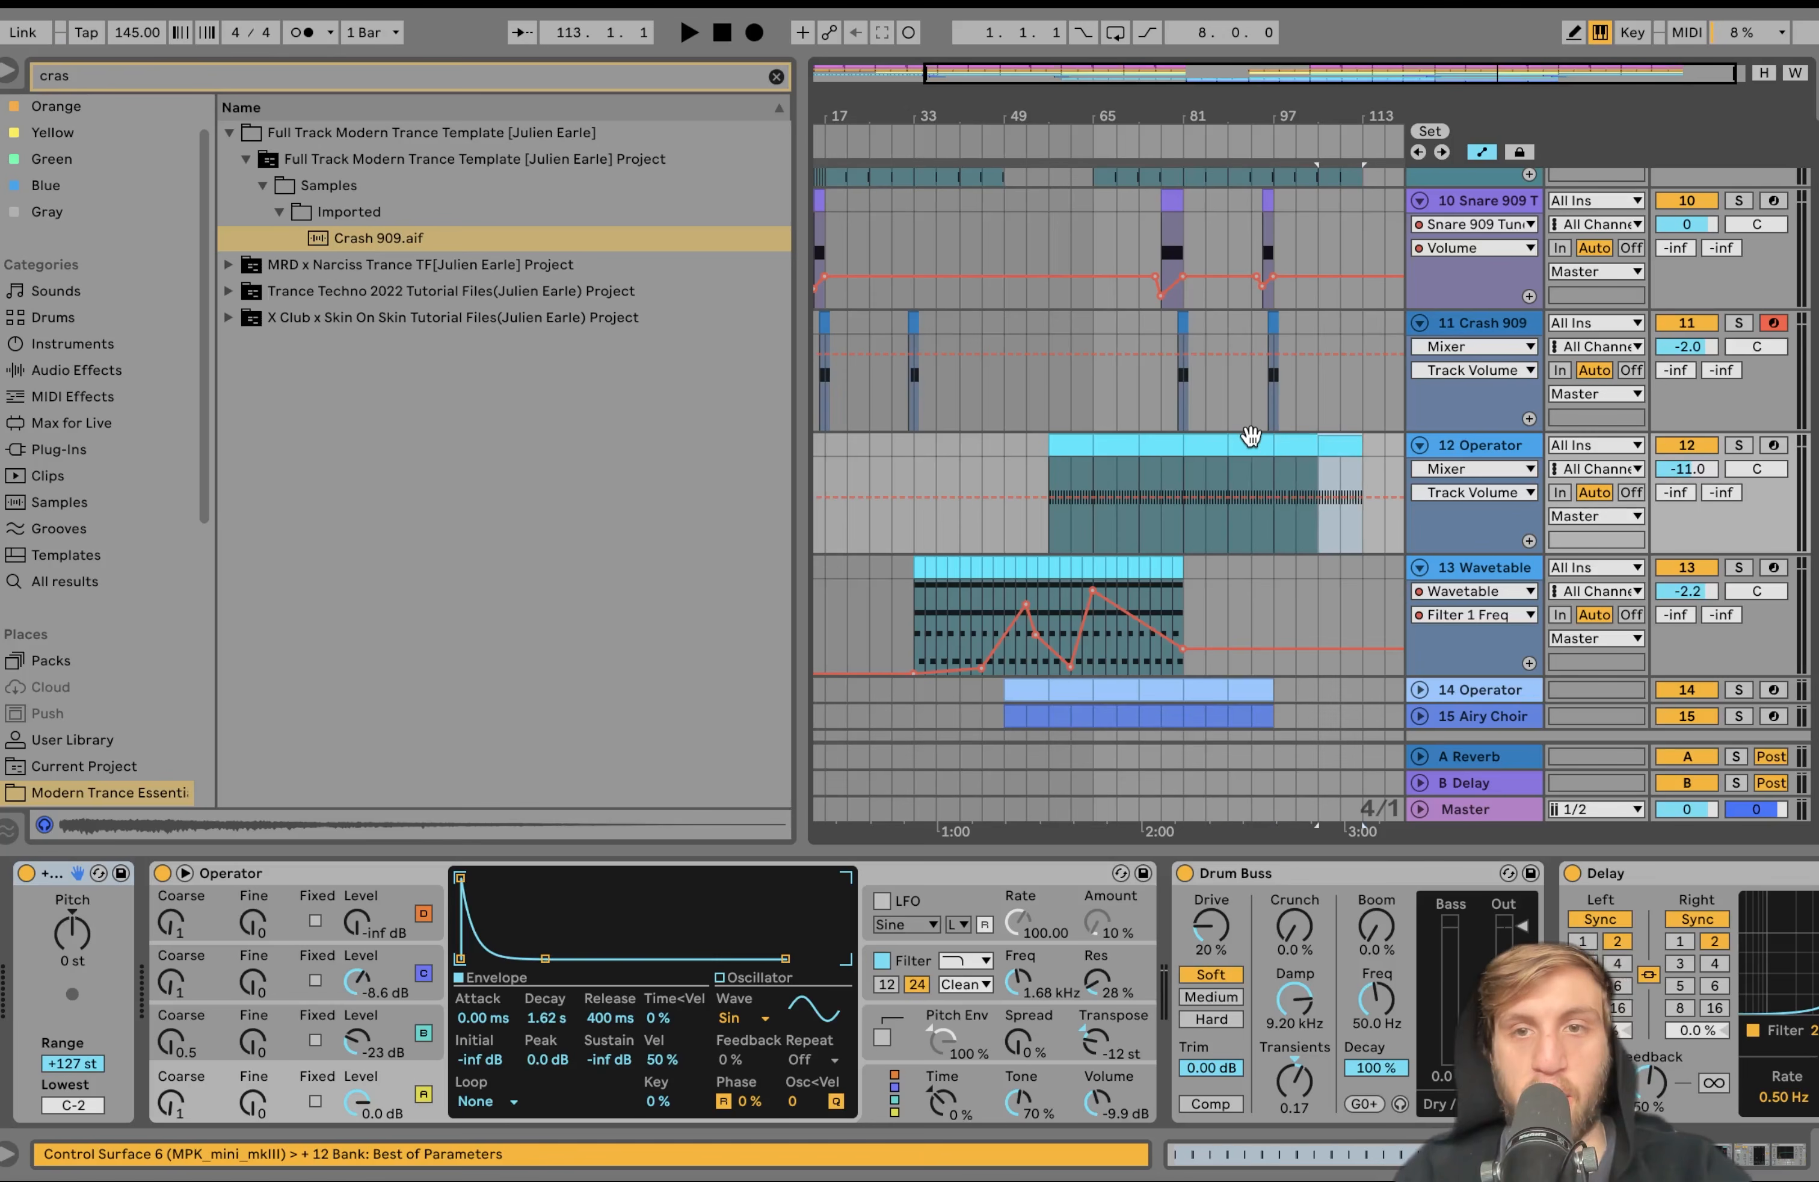
scroll(1250, 435, "down", 1)
left_click(1258, 666)
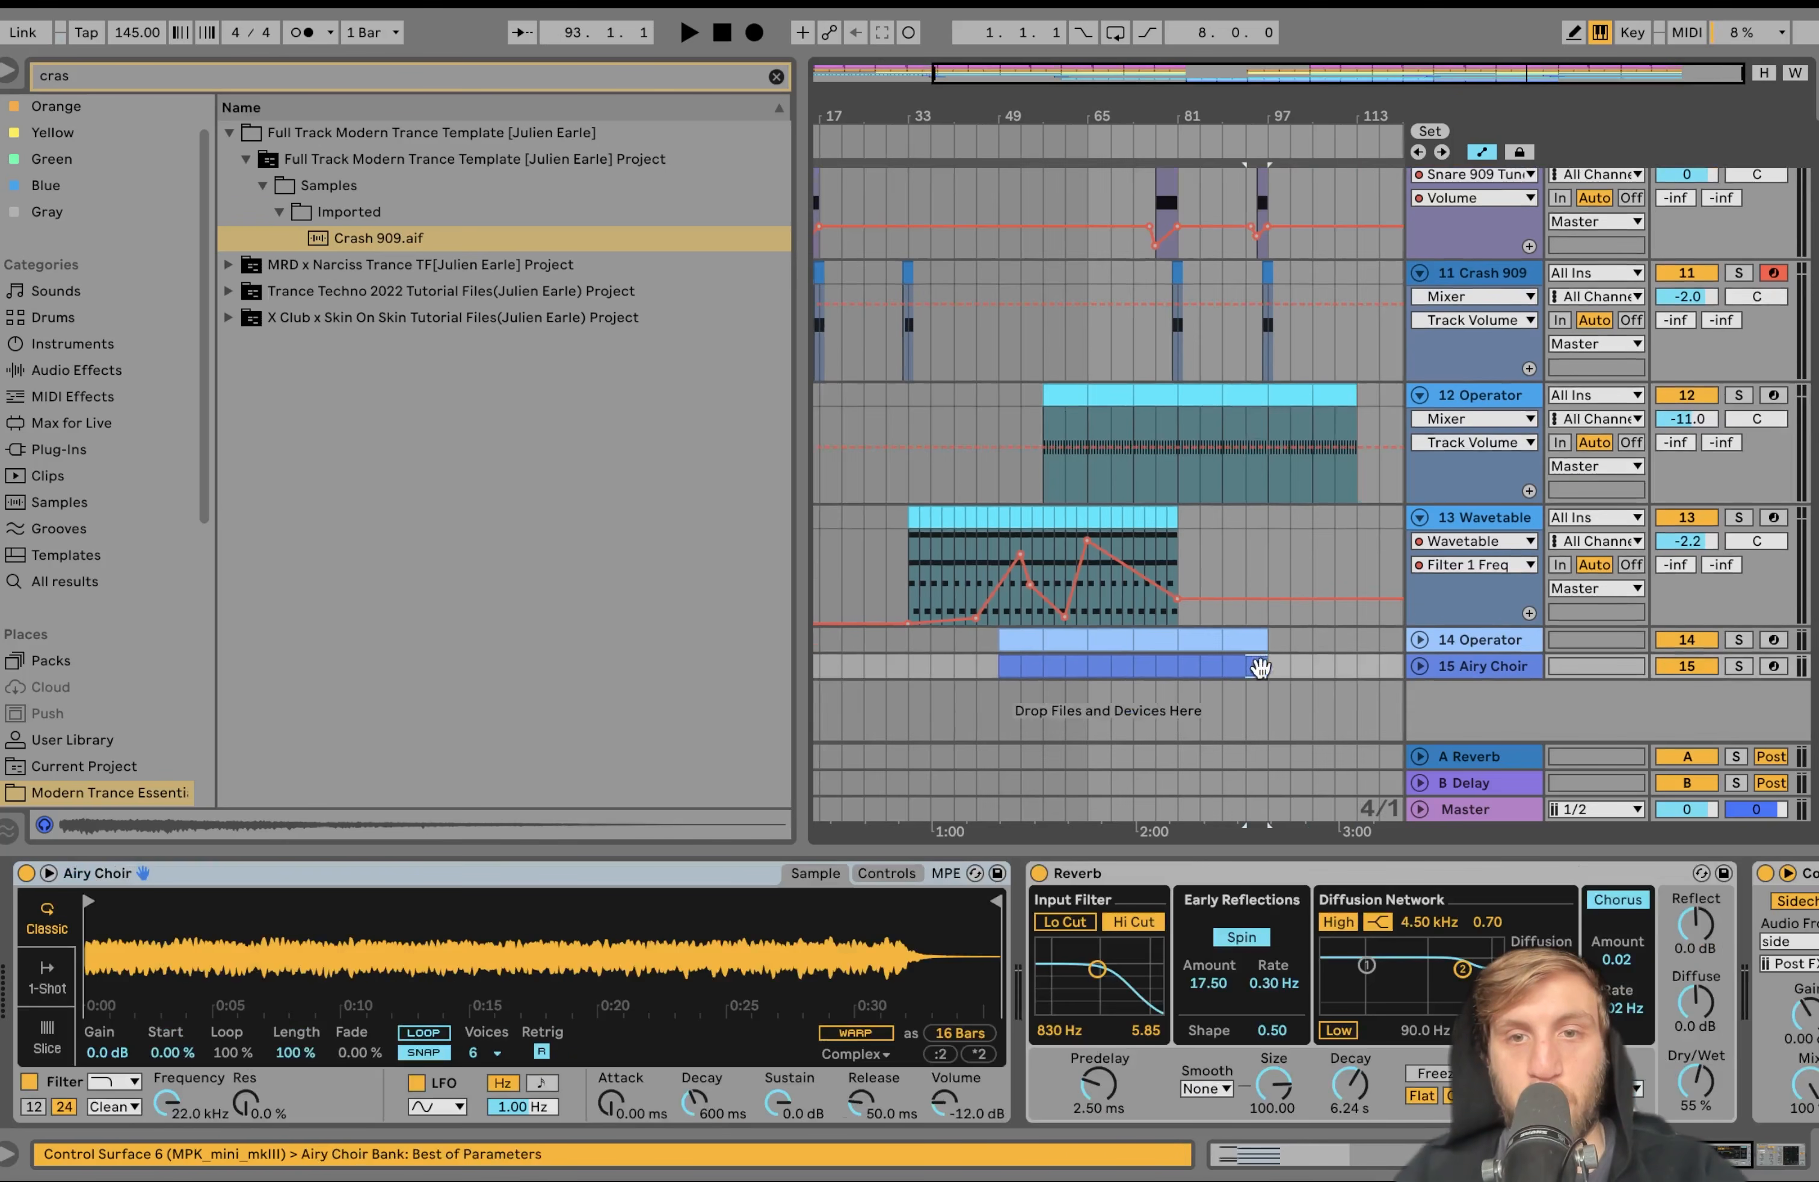
key("space")
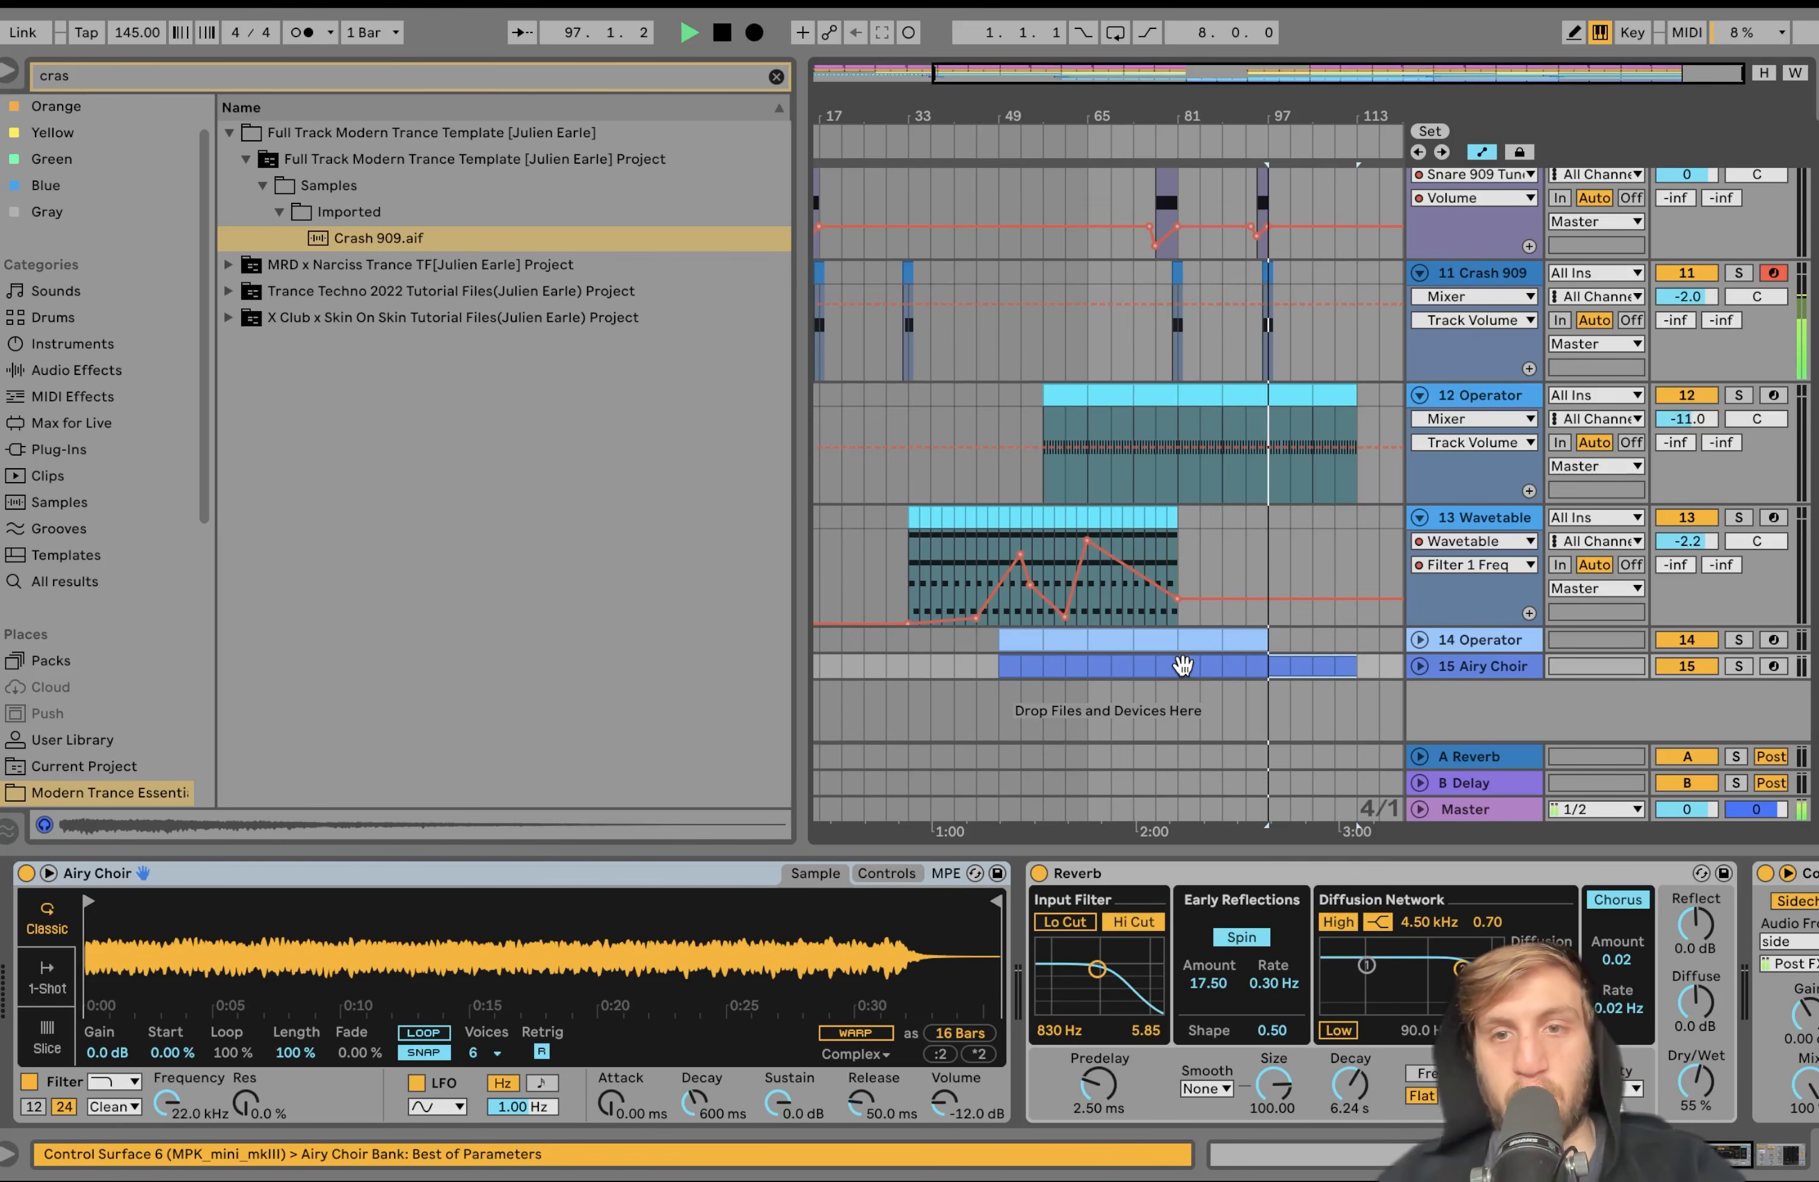
Show the filter frequency automation of the Airy Choir sampler in its own lane
scroll(1182, 665, "up", 5)
scroll(1183, 666, "down", 5)
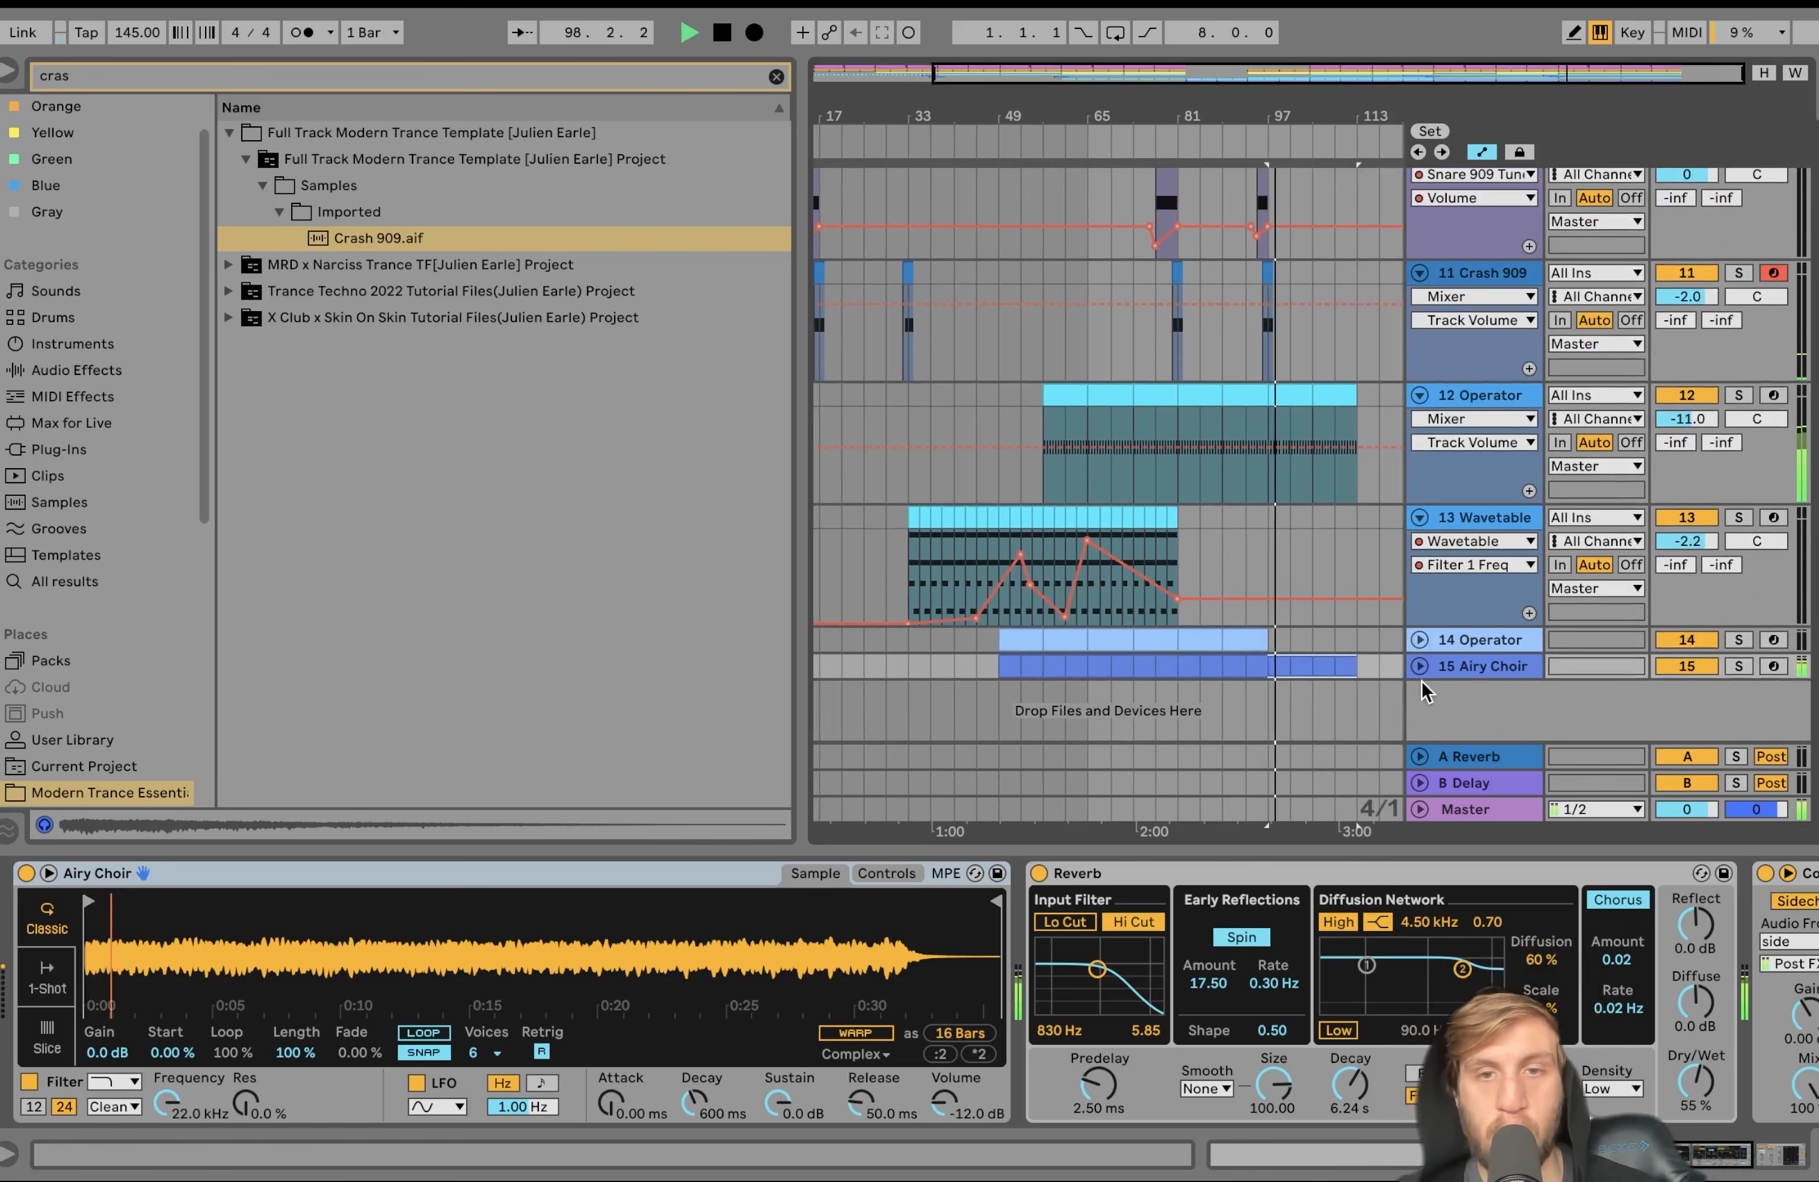
right_click(169, 1076)
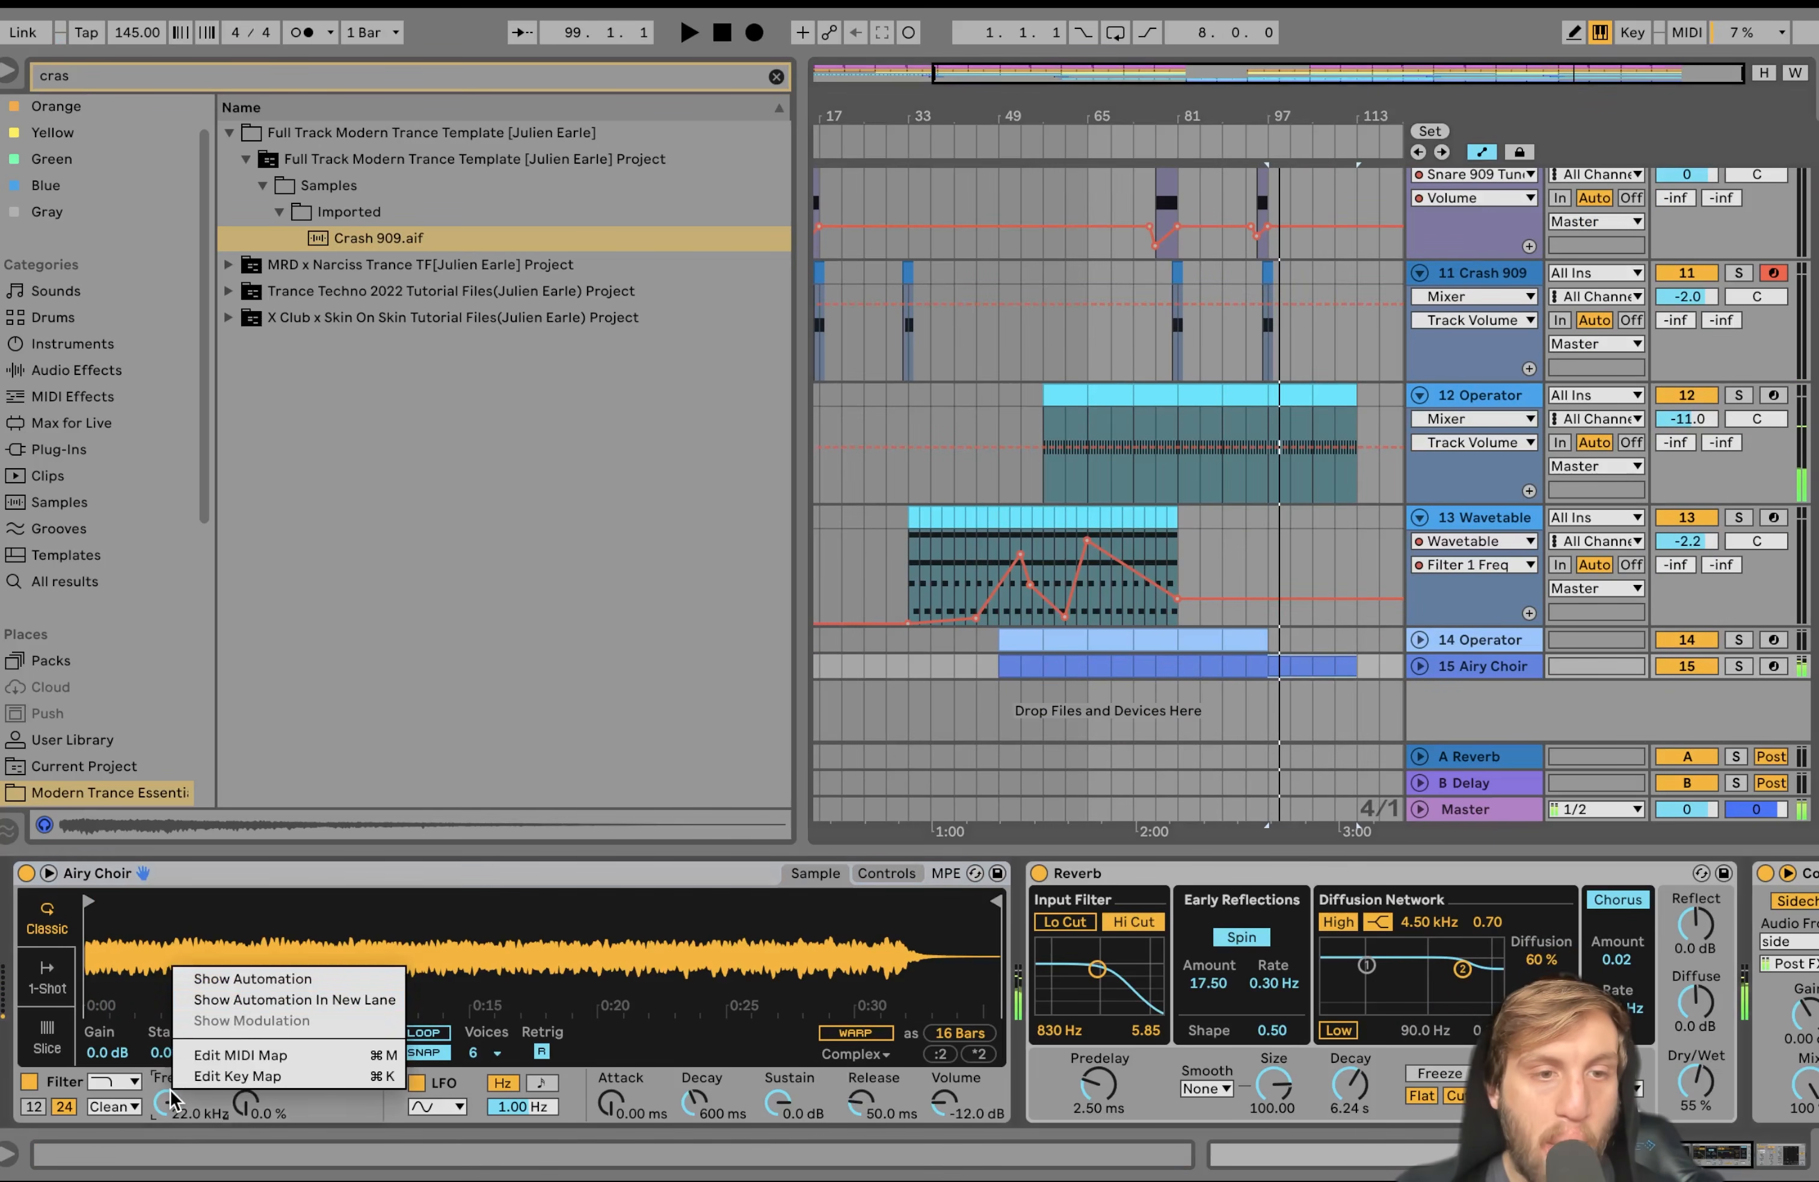
left_click(255, 999)
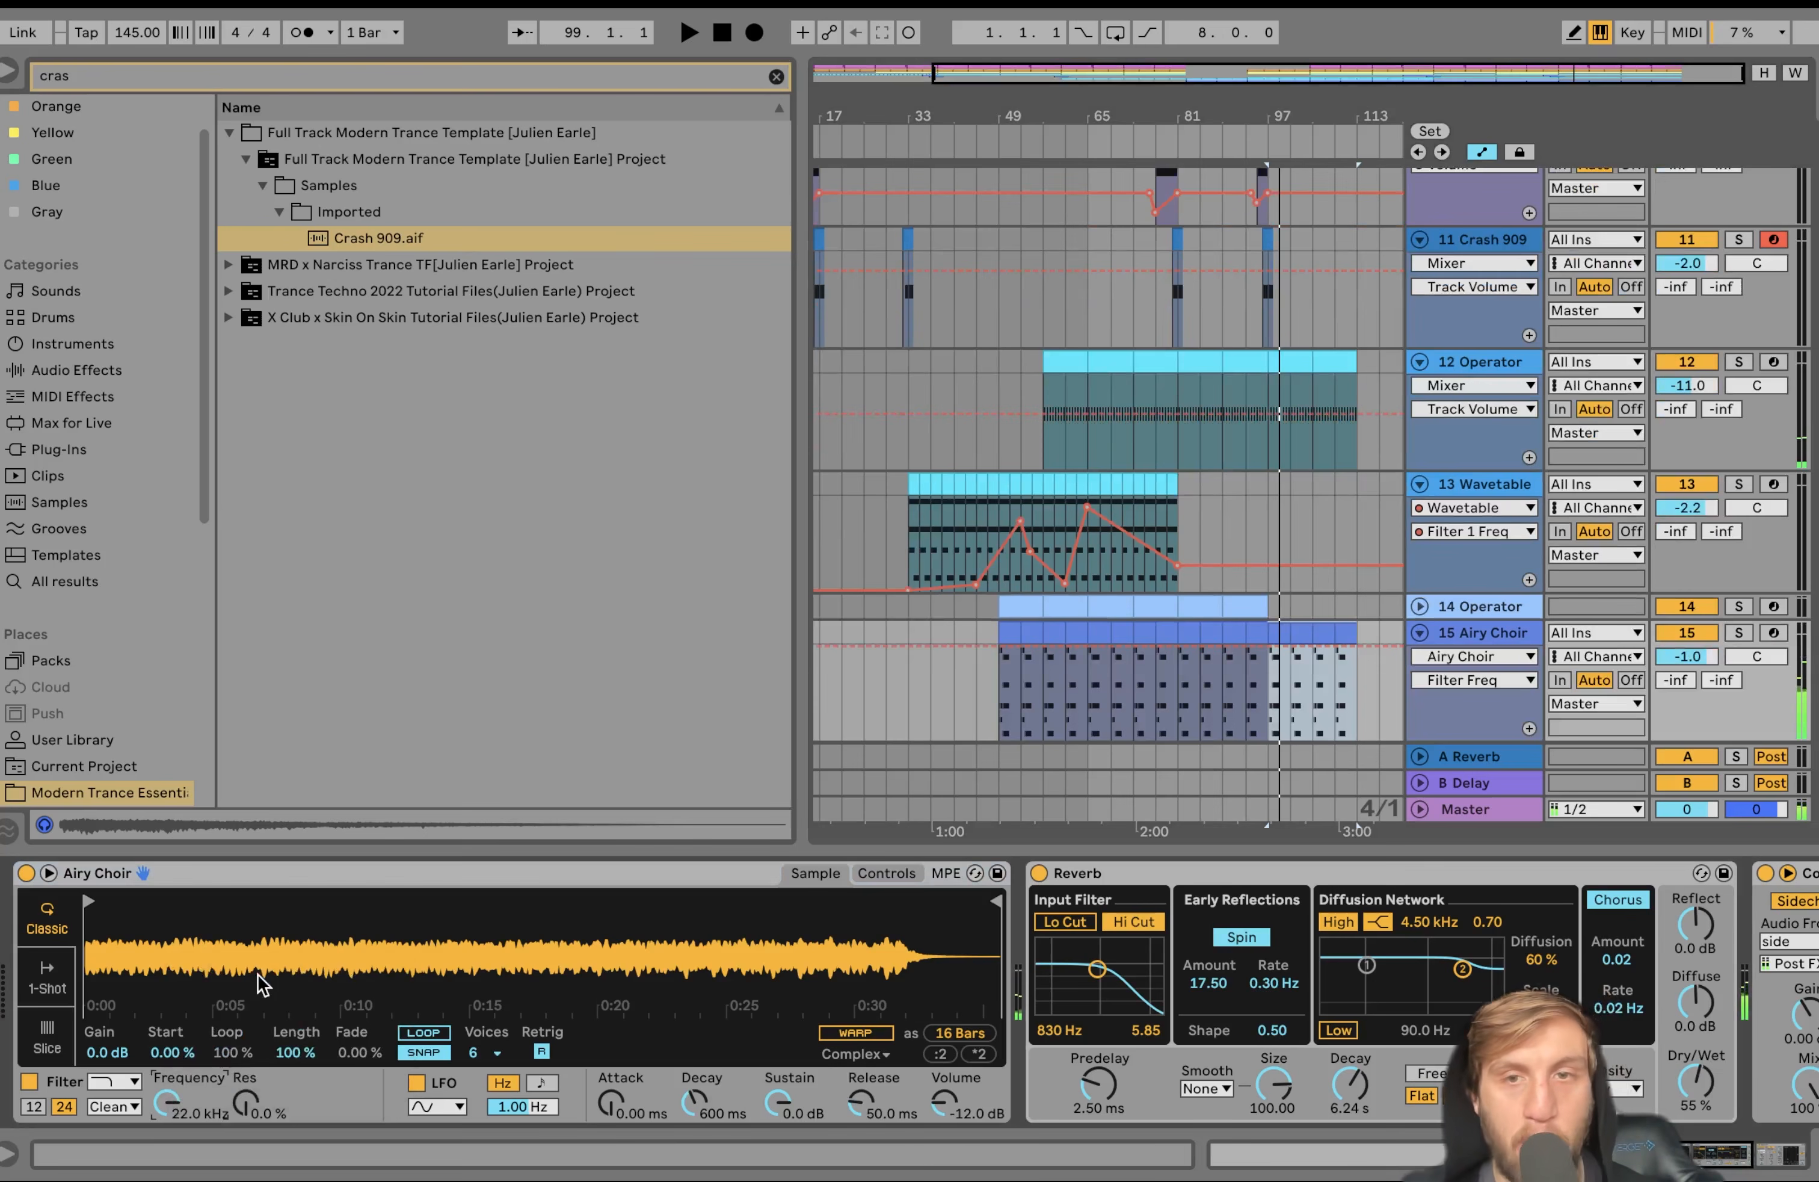
Automate the Airy Choir filter frequency to fall from about bar 96 down to bar 113, checking the fade-out in playback
left_click(1246, 654)
key("space")
left_click_drag(1269, 657, 1356, 730)
key("space")
key("space")
left_click(1339, 676)
key("space")
key("space")
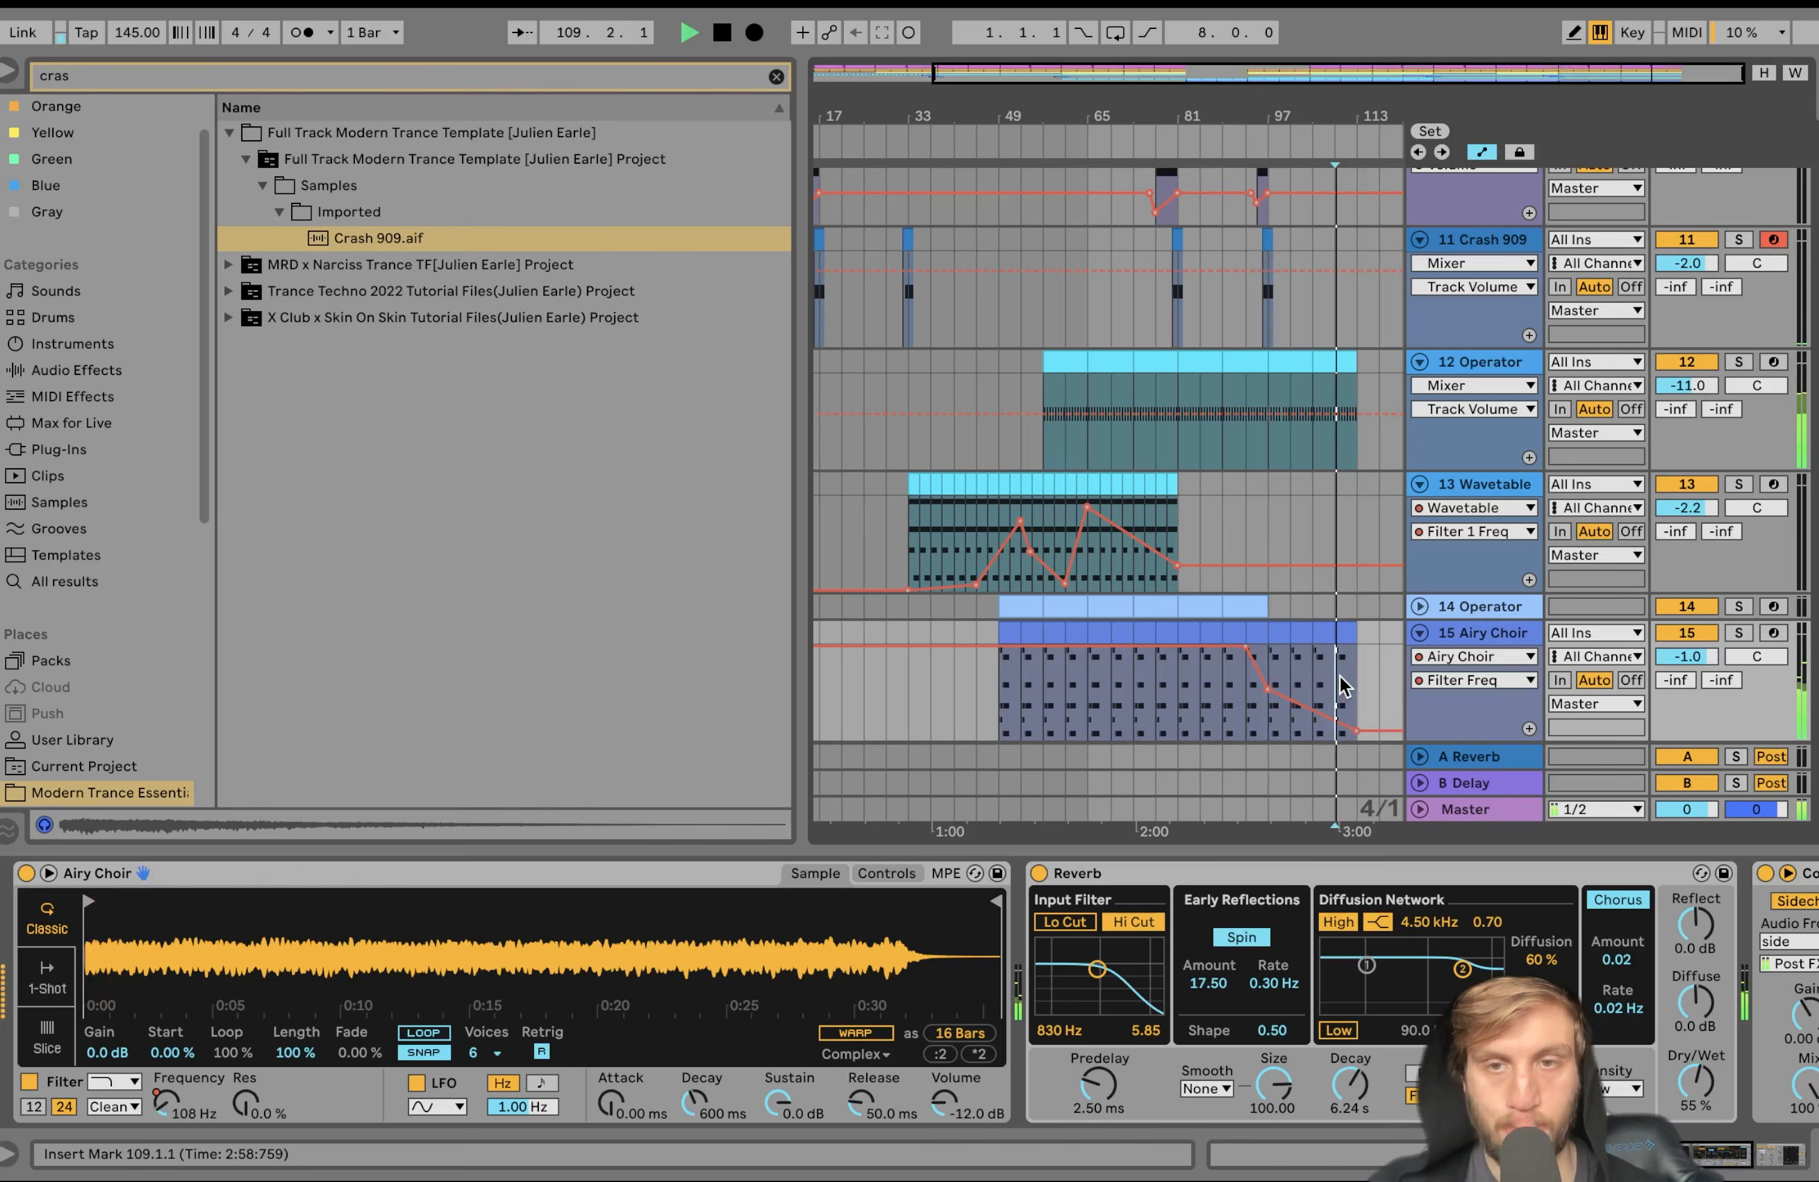
key("space")
Duplicate bars 97 to 113 of the side through 9 Operator tracks onto bars 113 to 129
scroll(1339, 671, "up", 8)
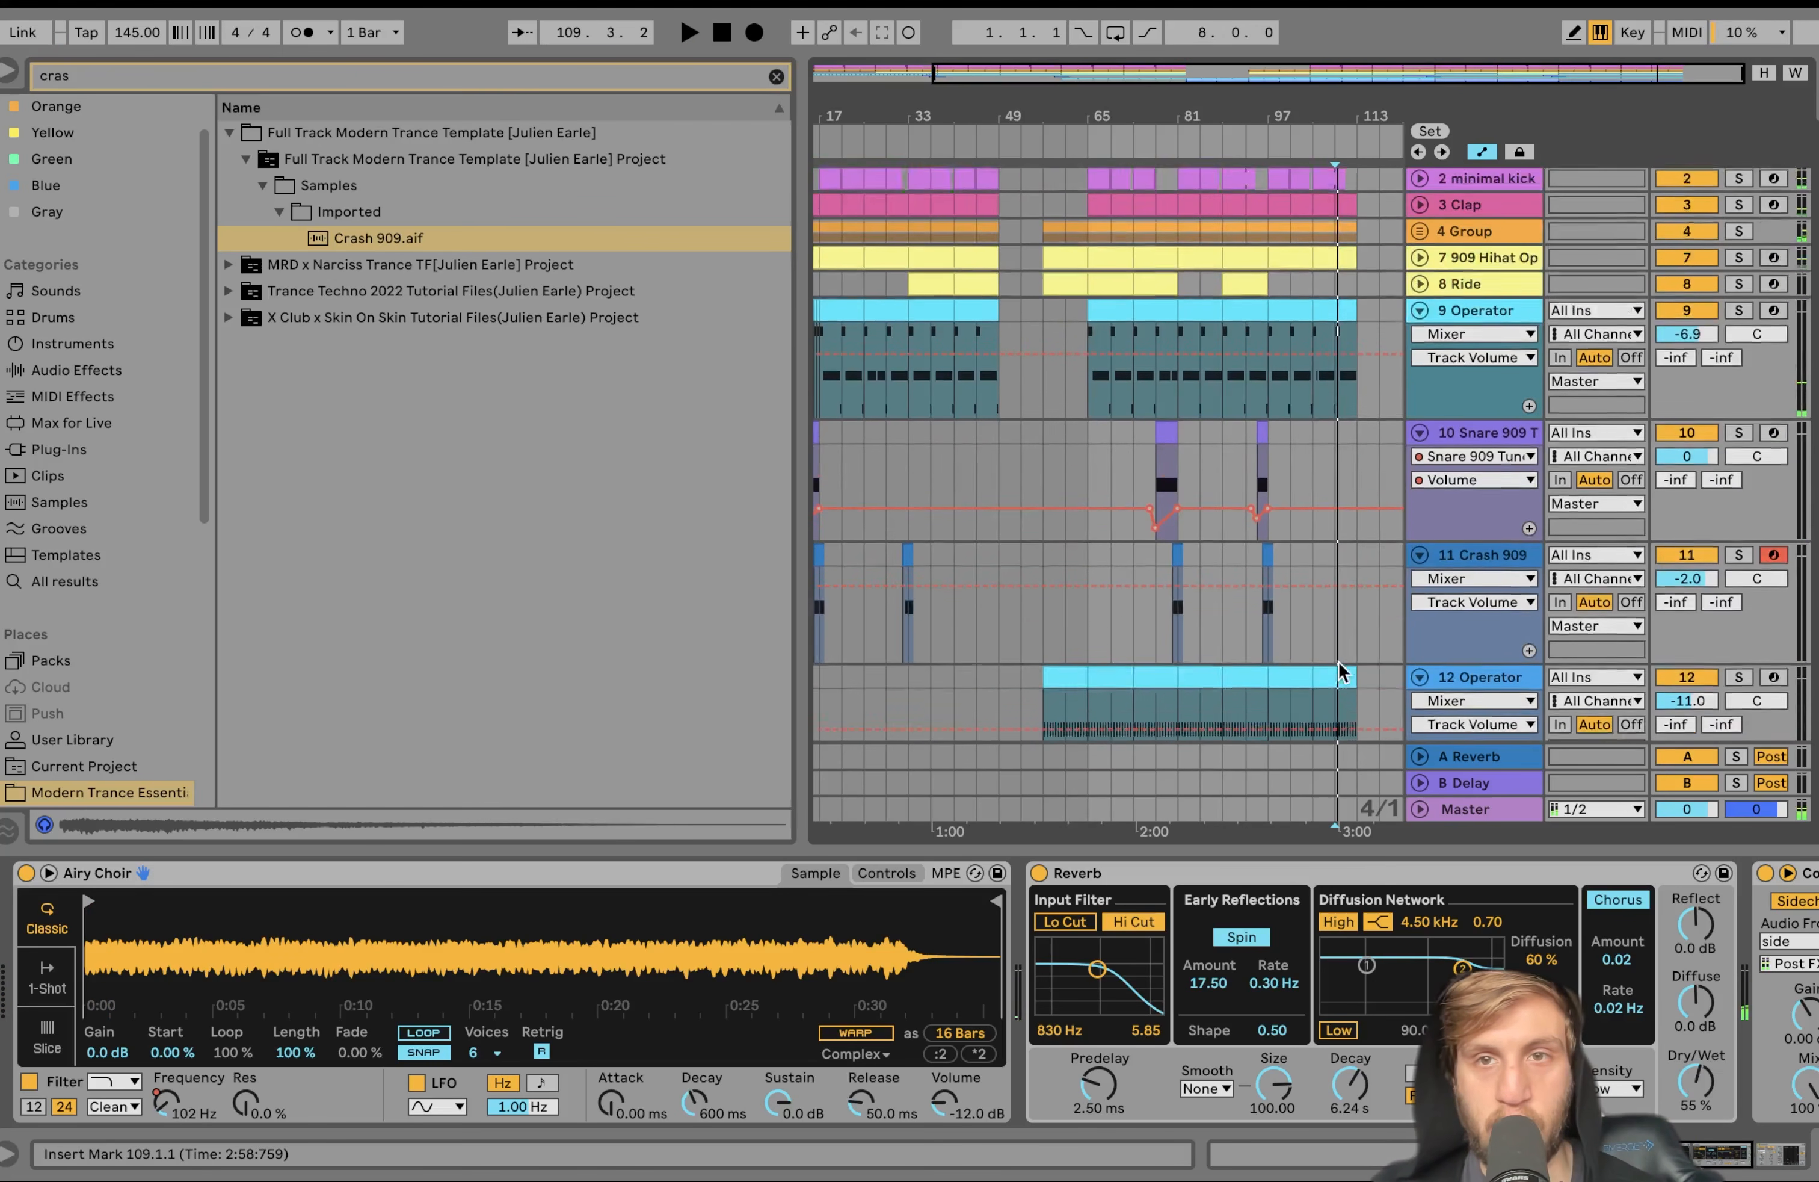
scroll(1339, 663, "up", 1)
left_click_drag(1359, 349, 1267, 163)
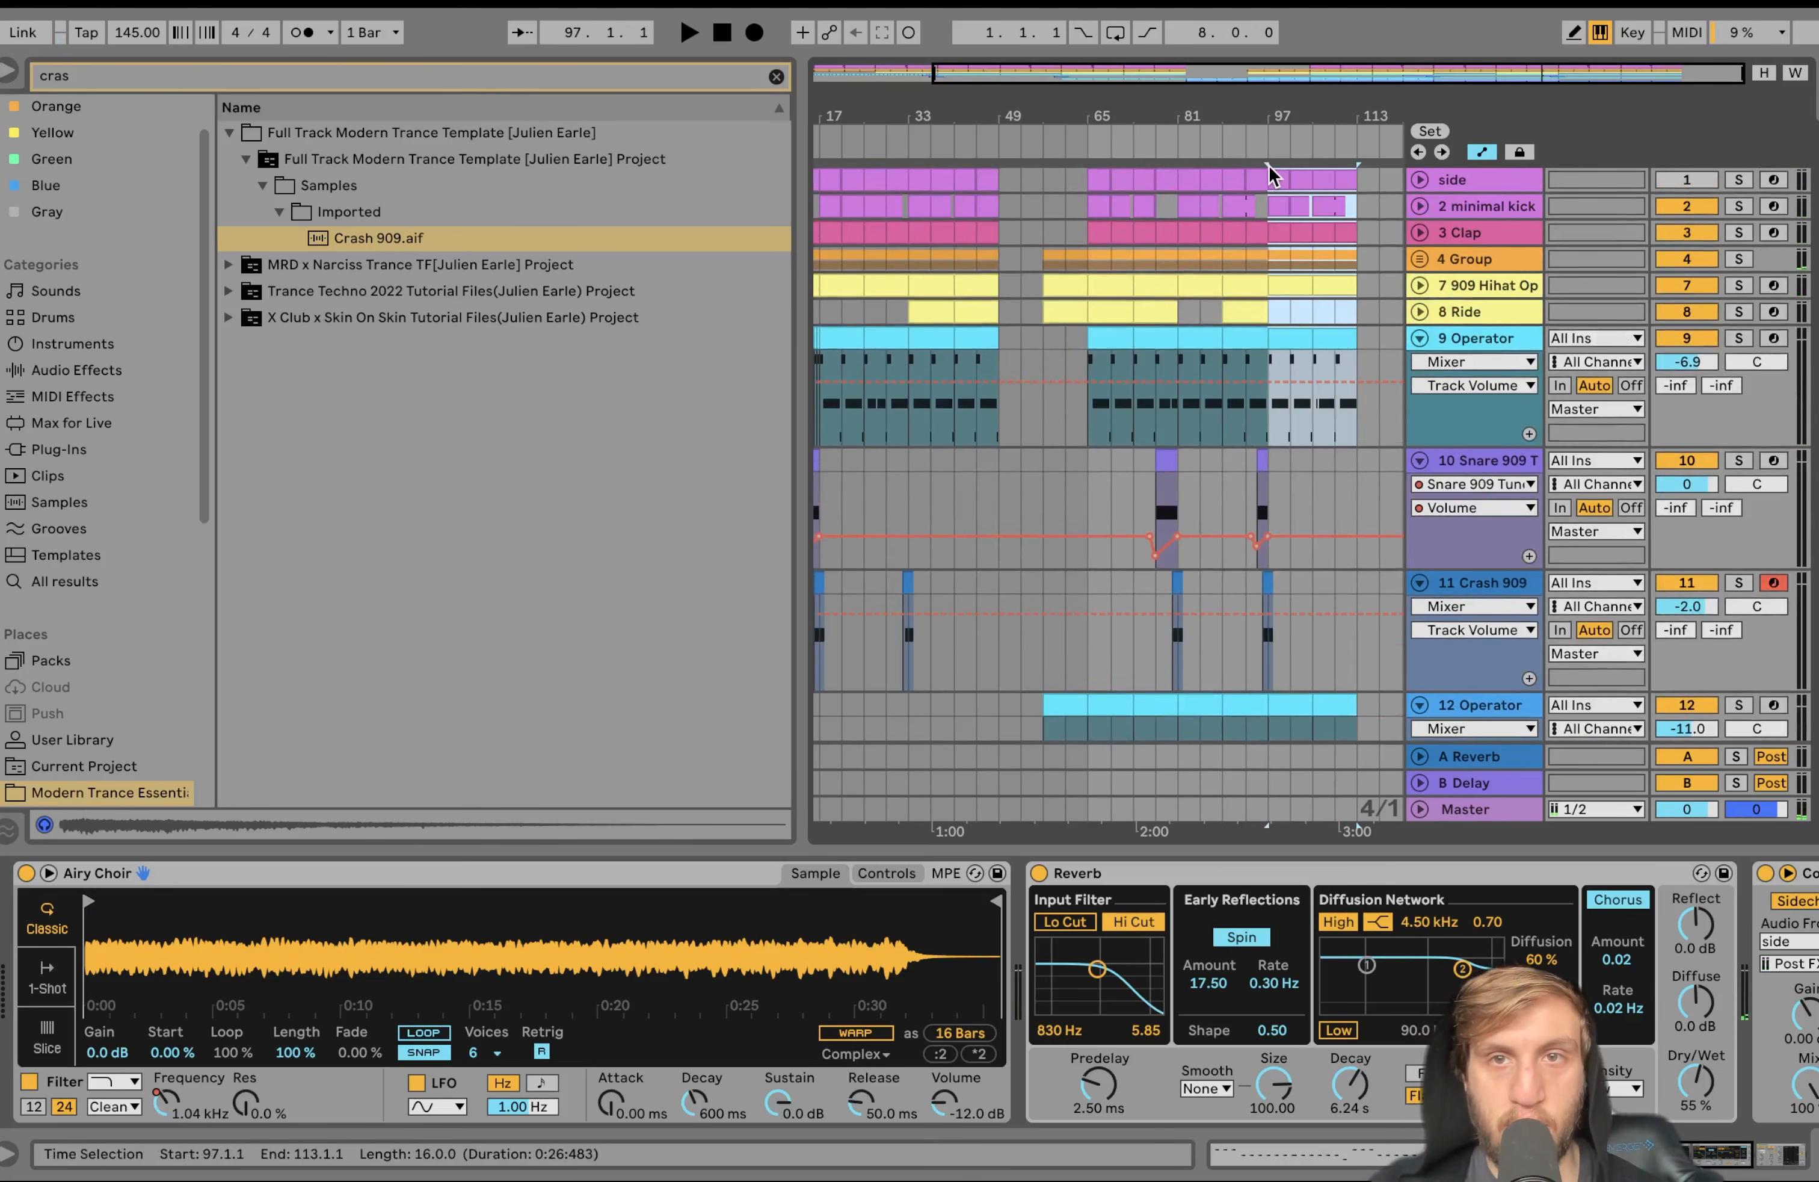
key("ctrl+d")
scroll(1281, 402, "up", 5)
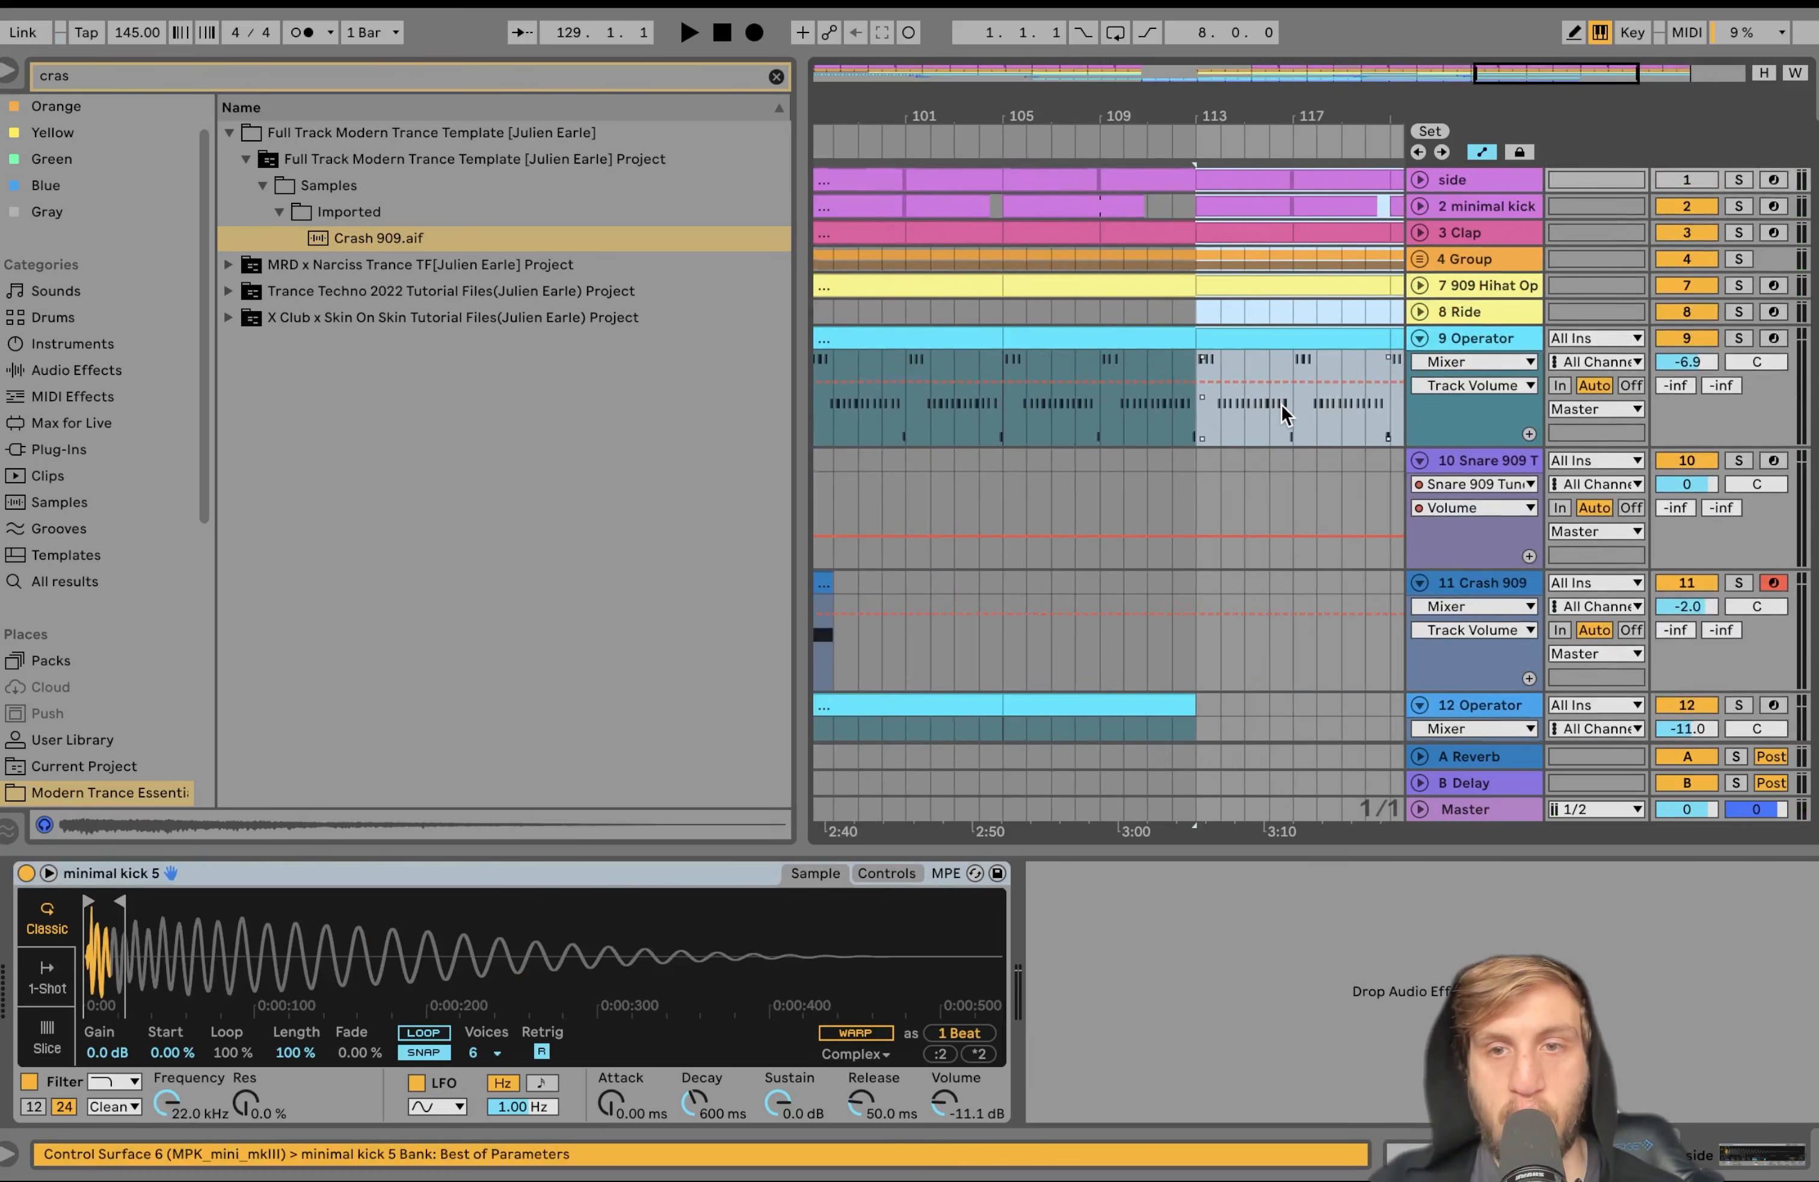
scroll(1082, 476, "down", 5)
Automate the 12 Operator filter frequency to fall from bar 105 to bar 113, and play back from bar 111
left_click(1059, 461)
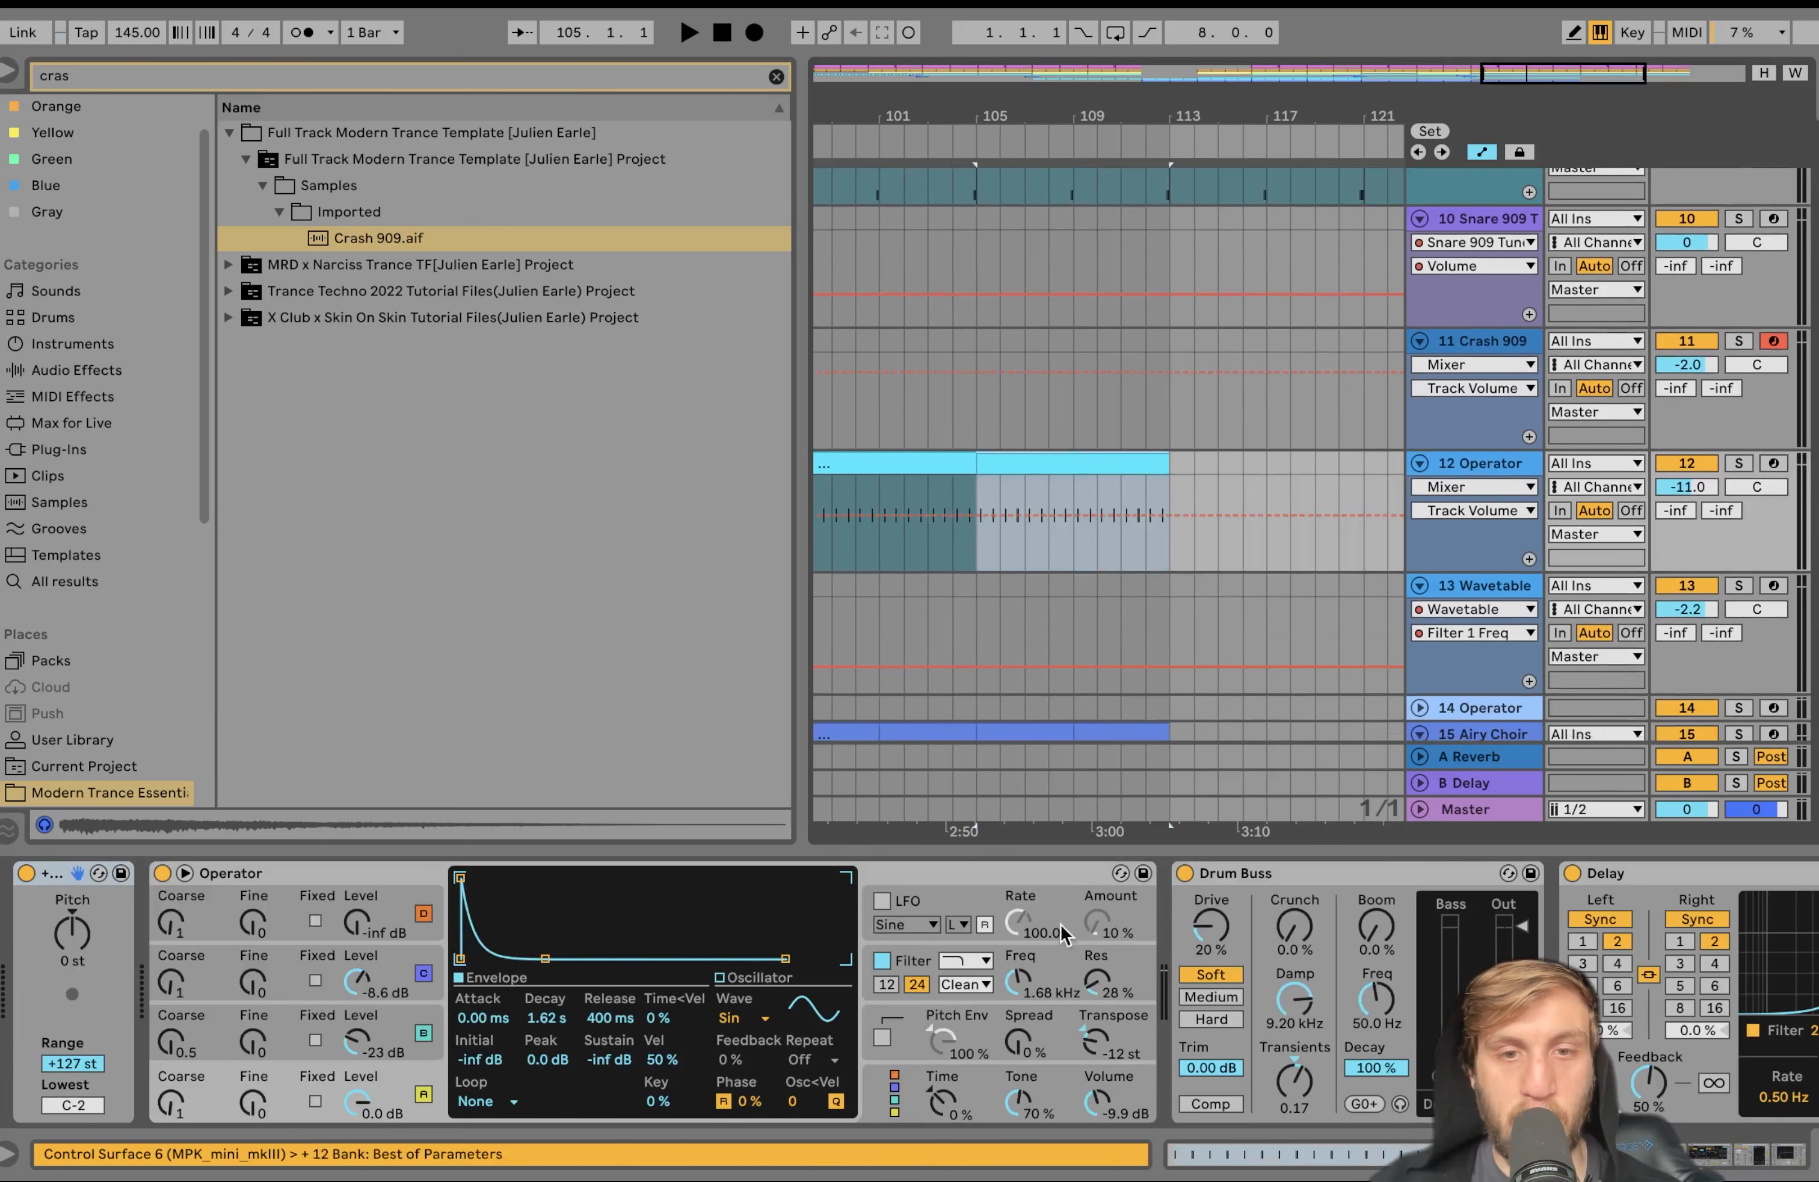
left_click(1022, 984)
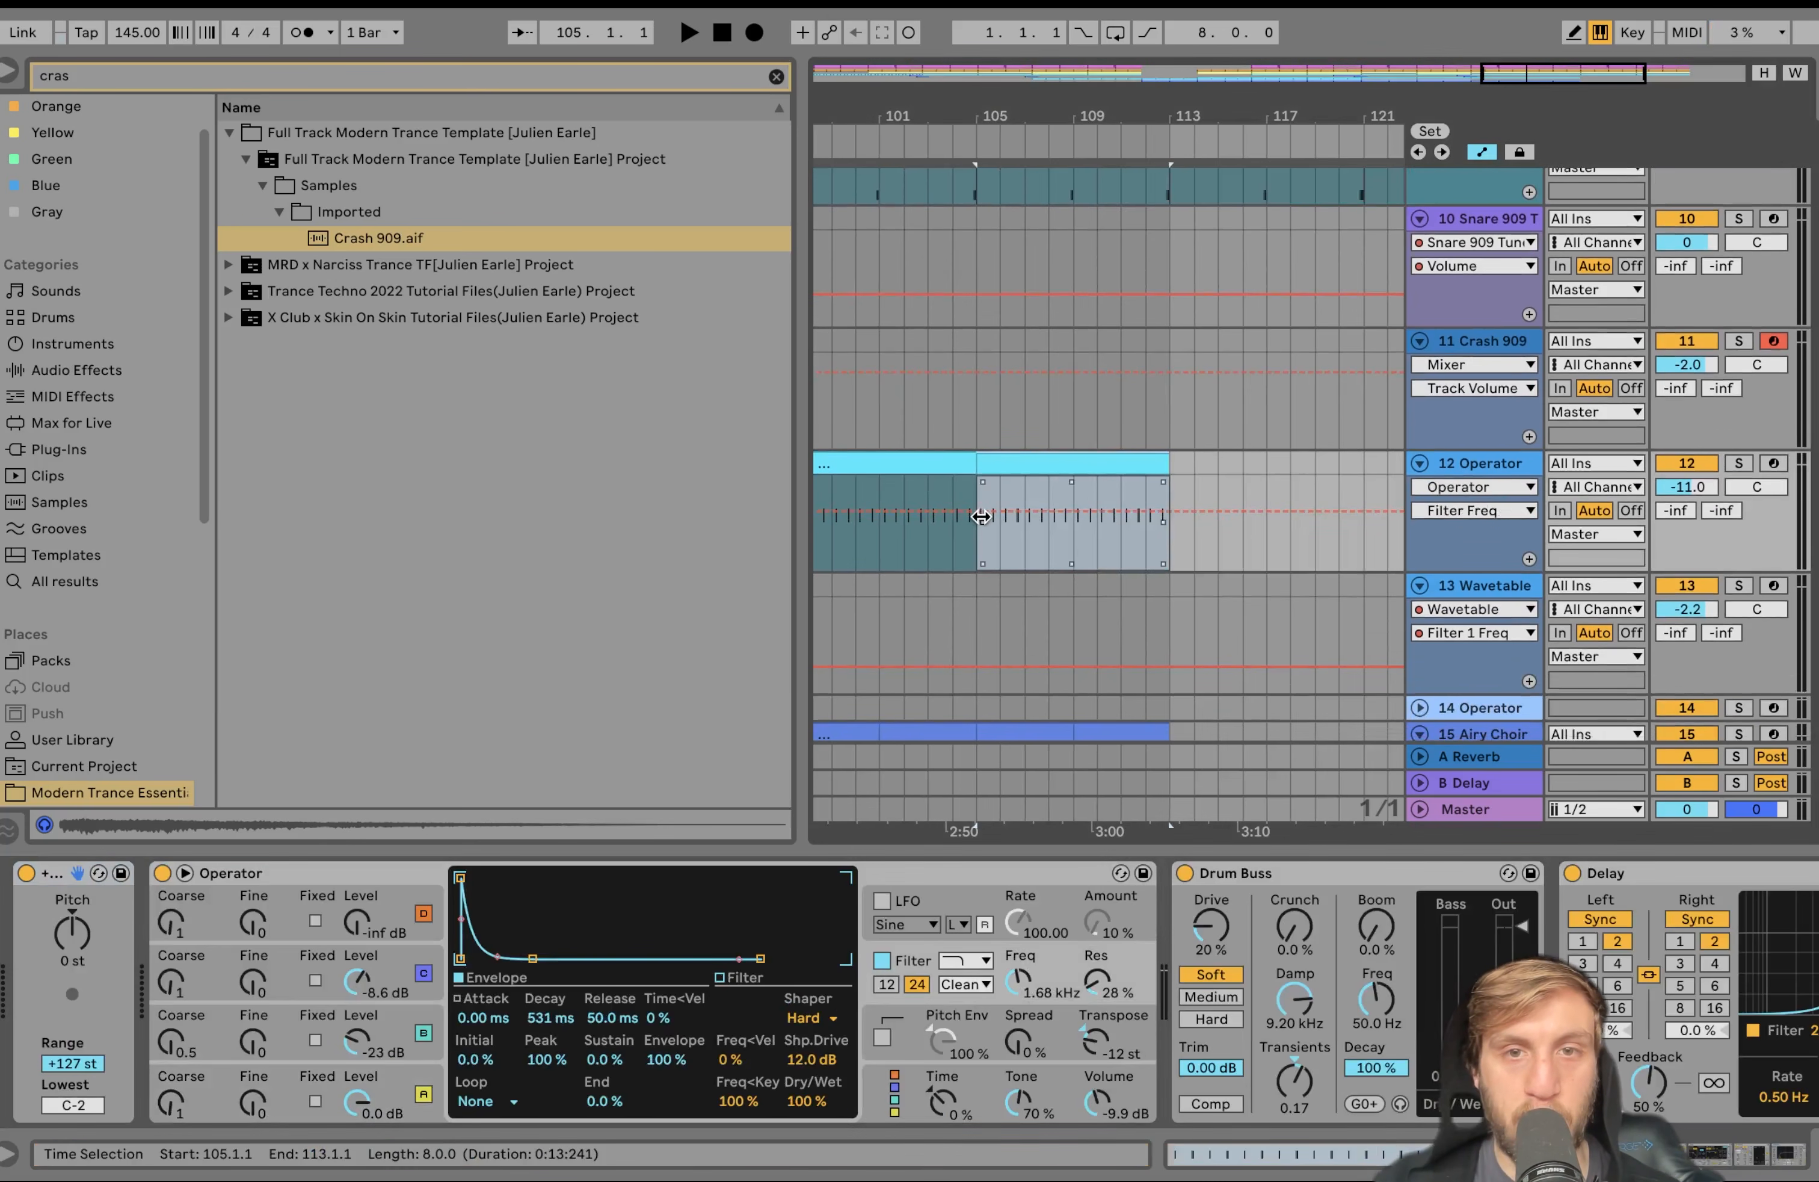
left_click(964, 507)
left_click_drag(1169, 510, 1173, 565)
key("space")
left_click(1131, 491)
scroll(1173, 564, "up", 5)
scroll(1173, 565, "down", 3)
scroll(1172, 564, "right", 2)
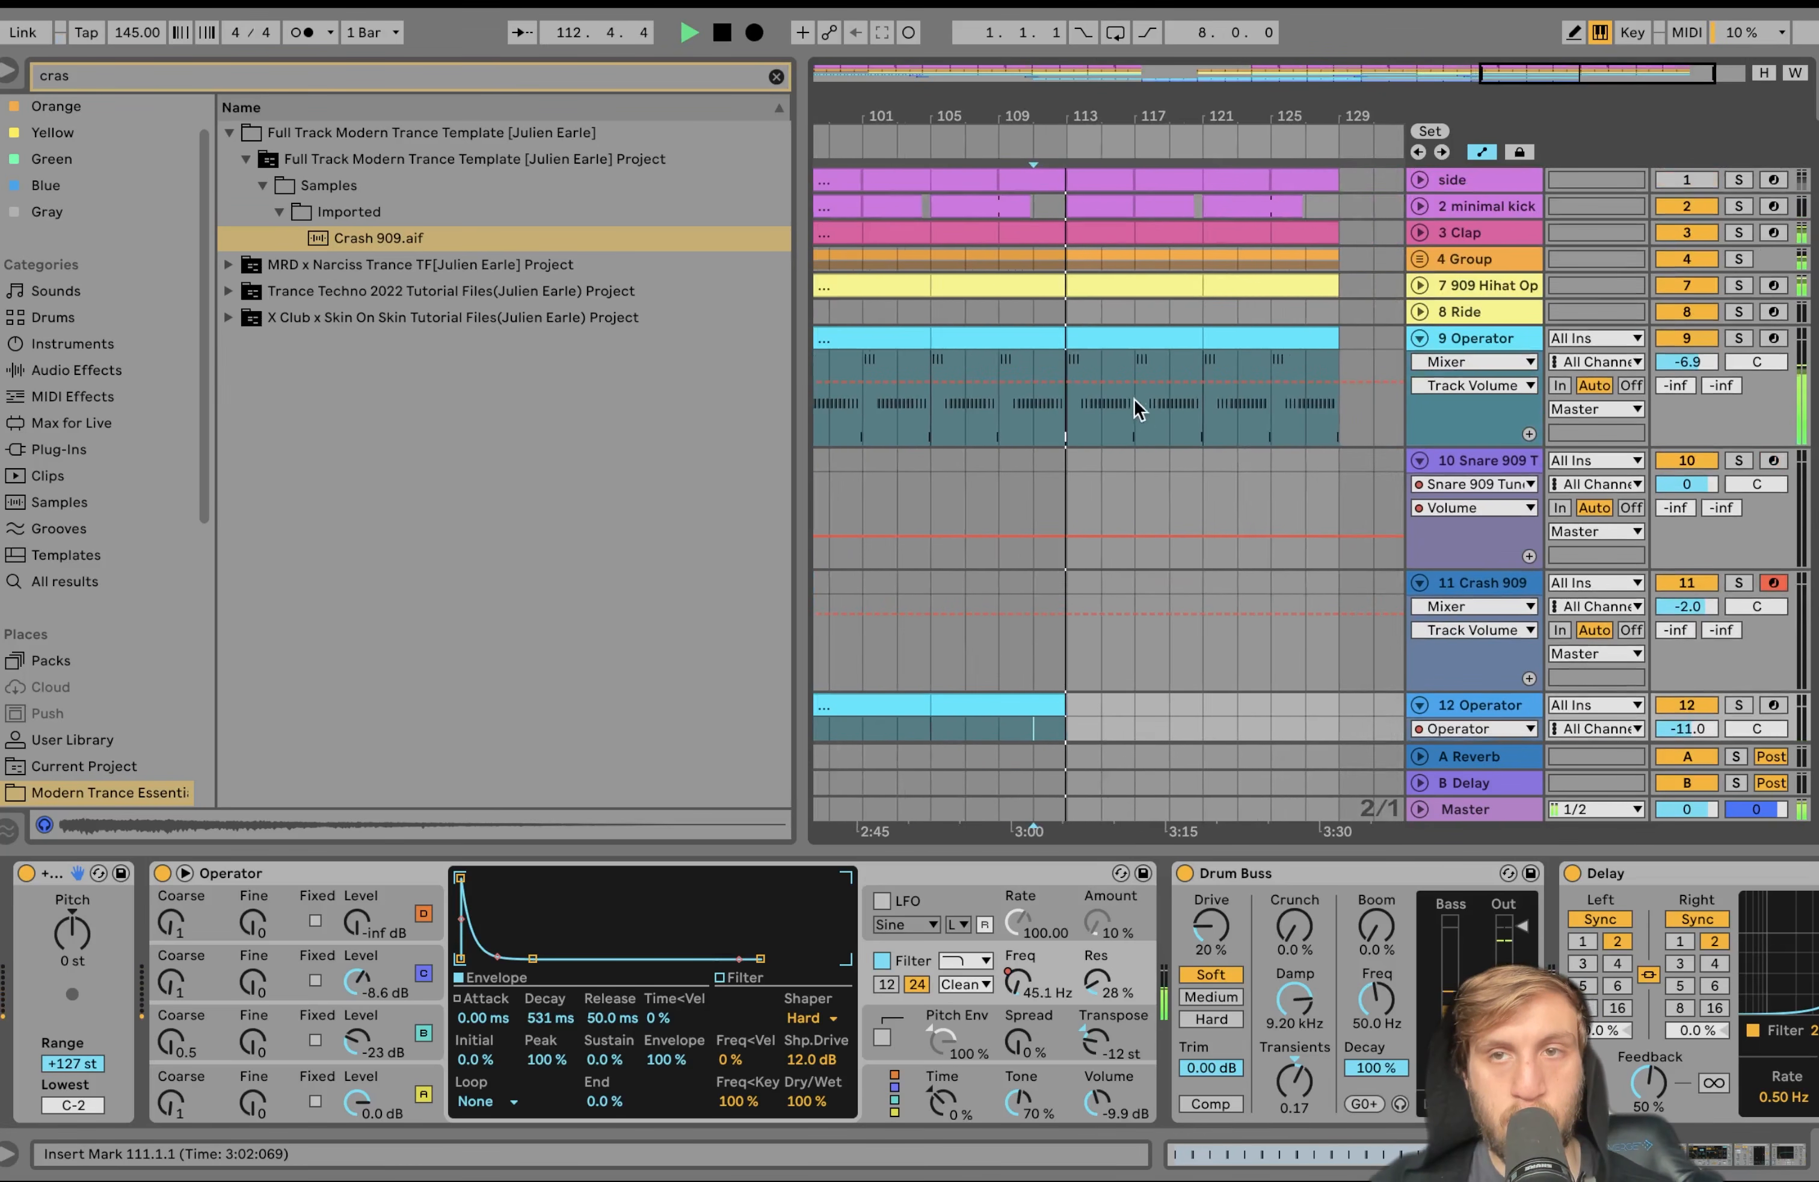
Repeat the first half bar of the 9 Operator clip at bar 113 continuously up to bar 129
scroll(1090, 376, "up", 5)
key("space")
left_click_drag(991, 367, 971, 334)
key("ctrl+d")
key("ctrl+d")
key("ctrl+d")
key("ctrl+d")
key("ctrl+d")
key("ctrl+d")
key("ctrl+d")
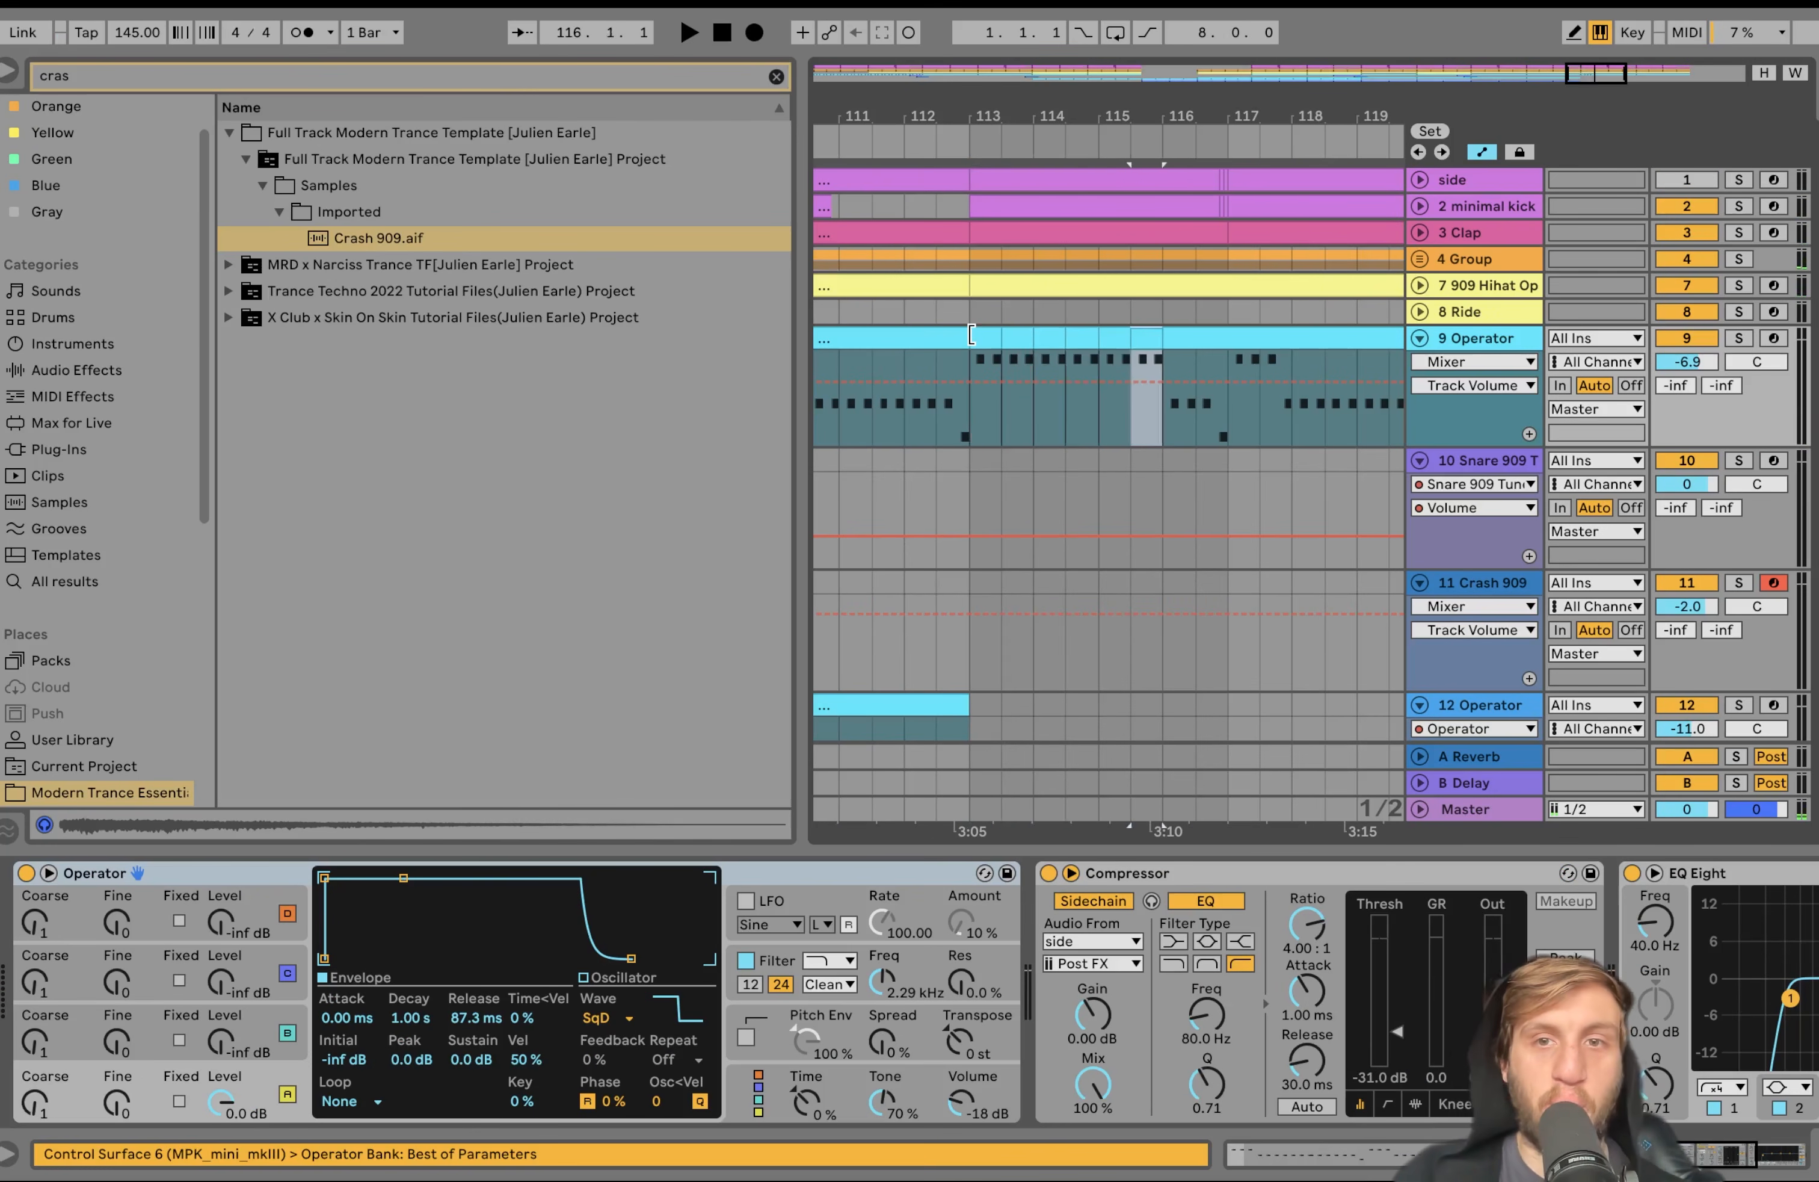
key("x")
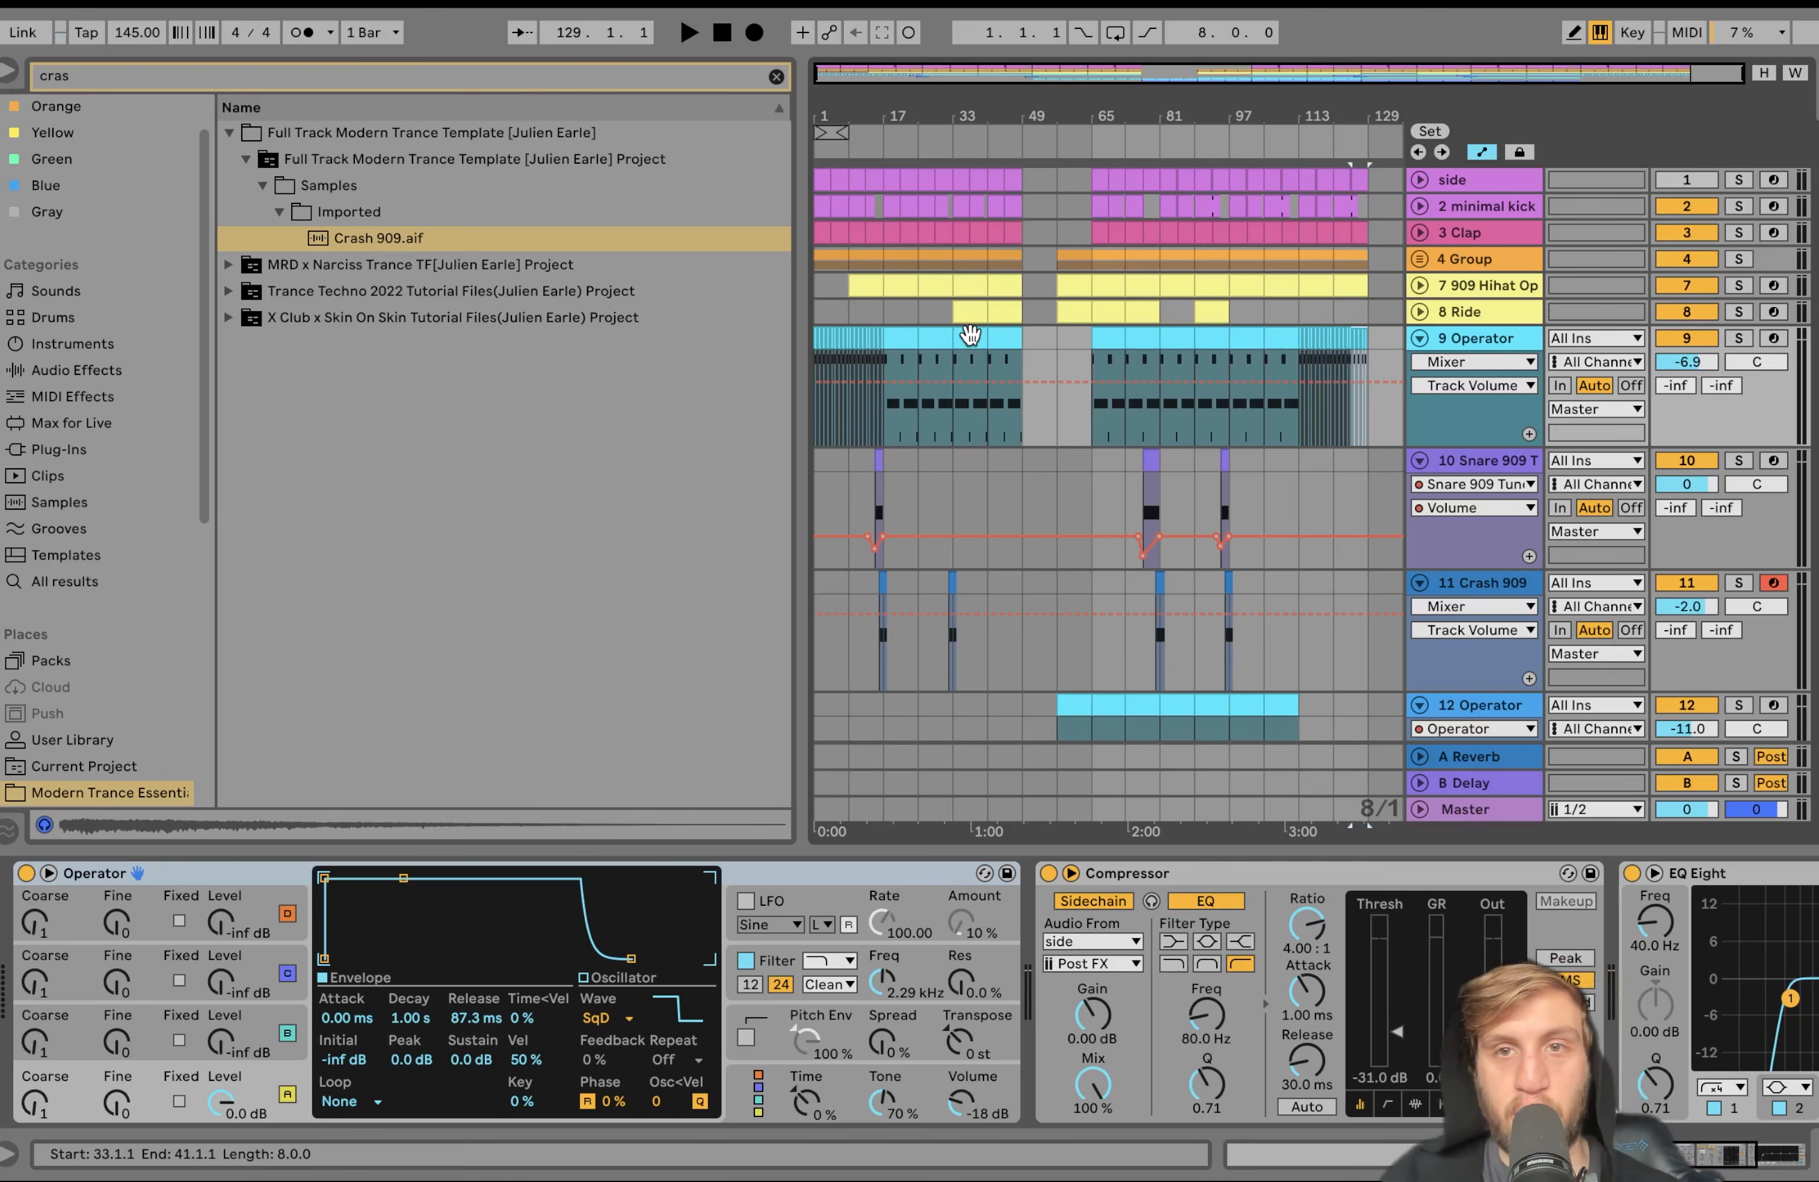
Copy bars 113 to 121 of the side through 9 Operator tracks onto bars 129 to 137 as an outro
scroll(1275, 317, "up", 5)
scroll(1275, 317, "right", 4)
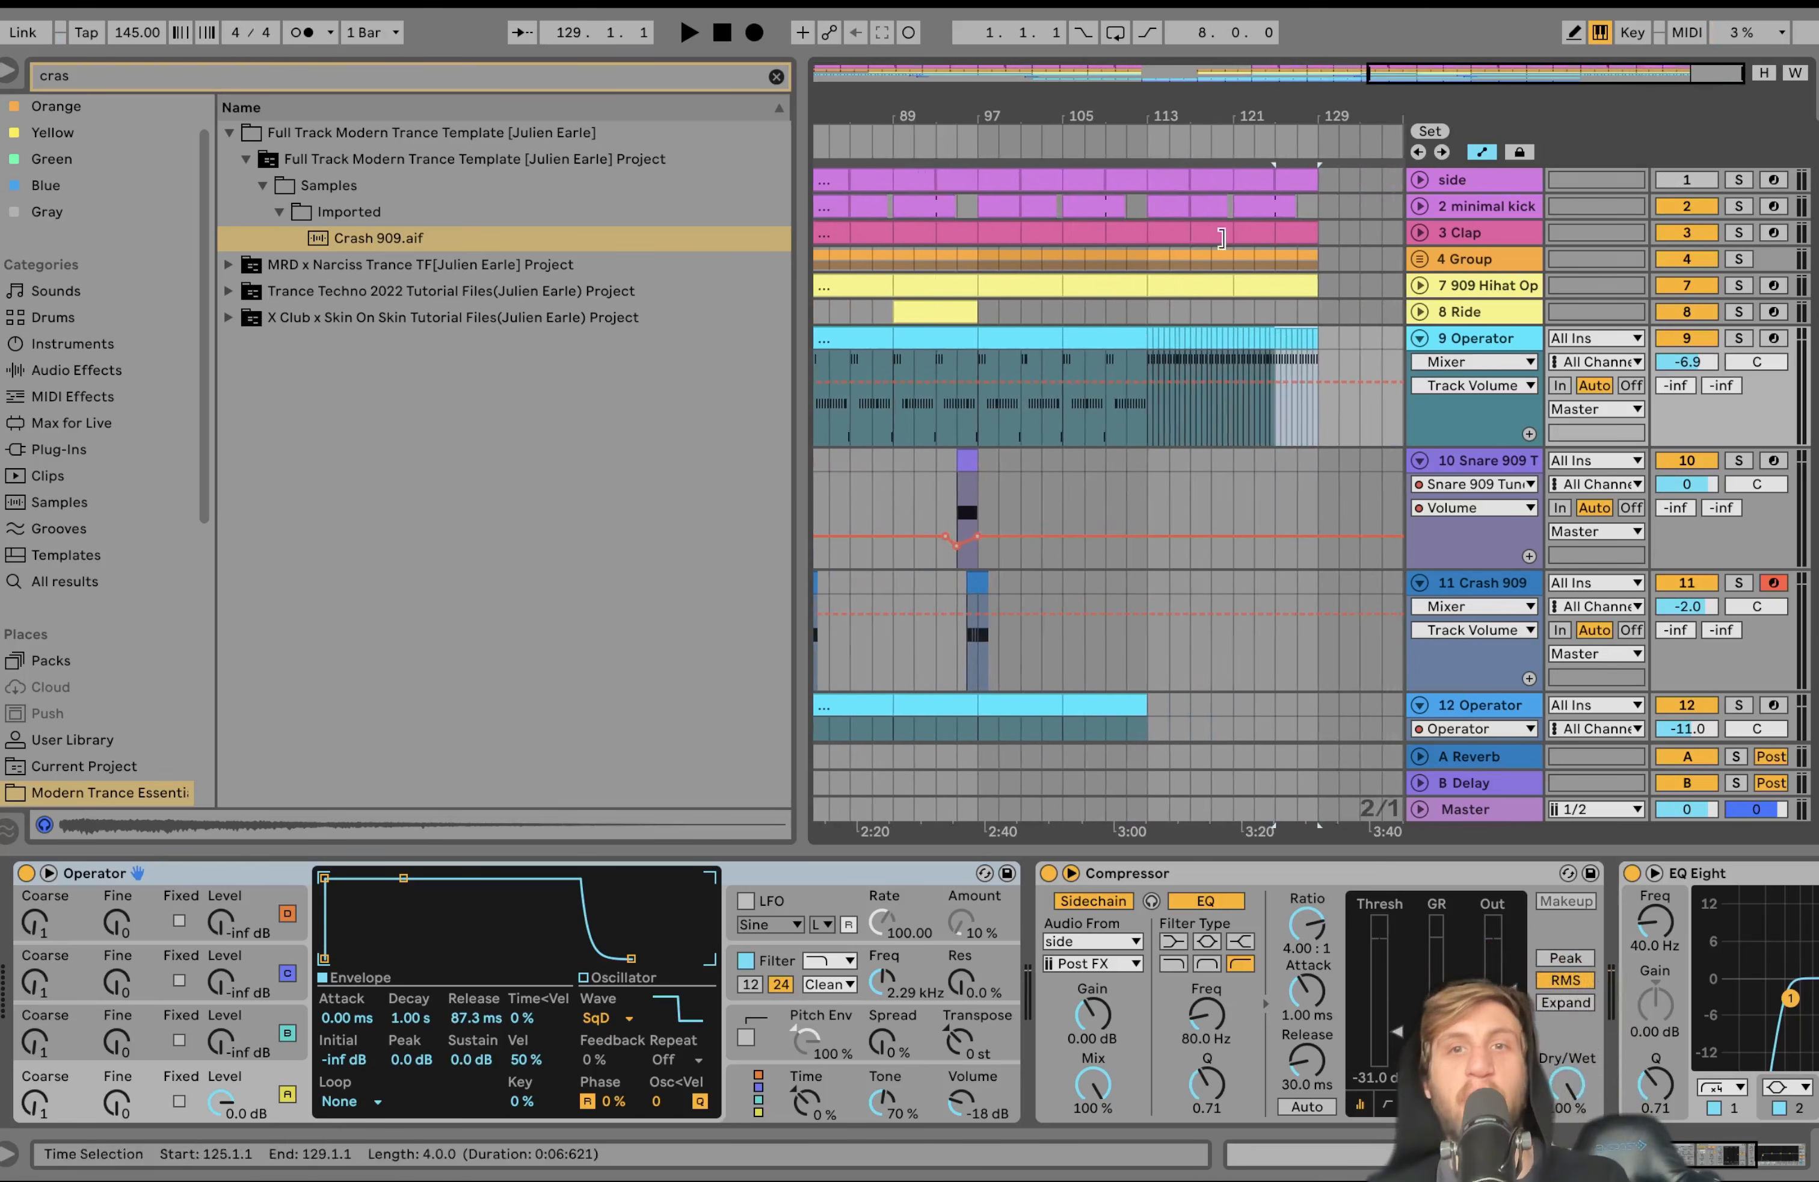
scroll(1208, 320, "down", 3)
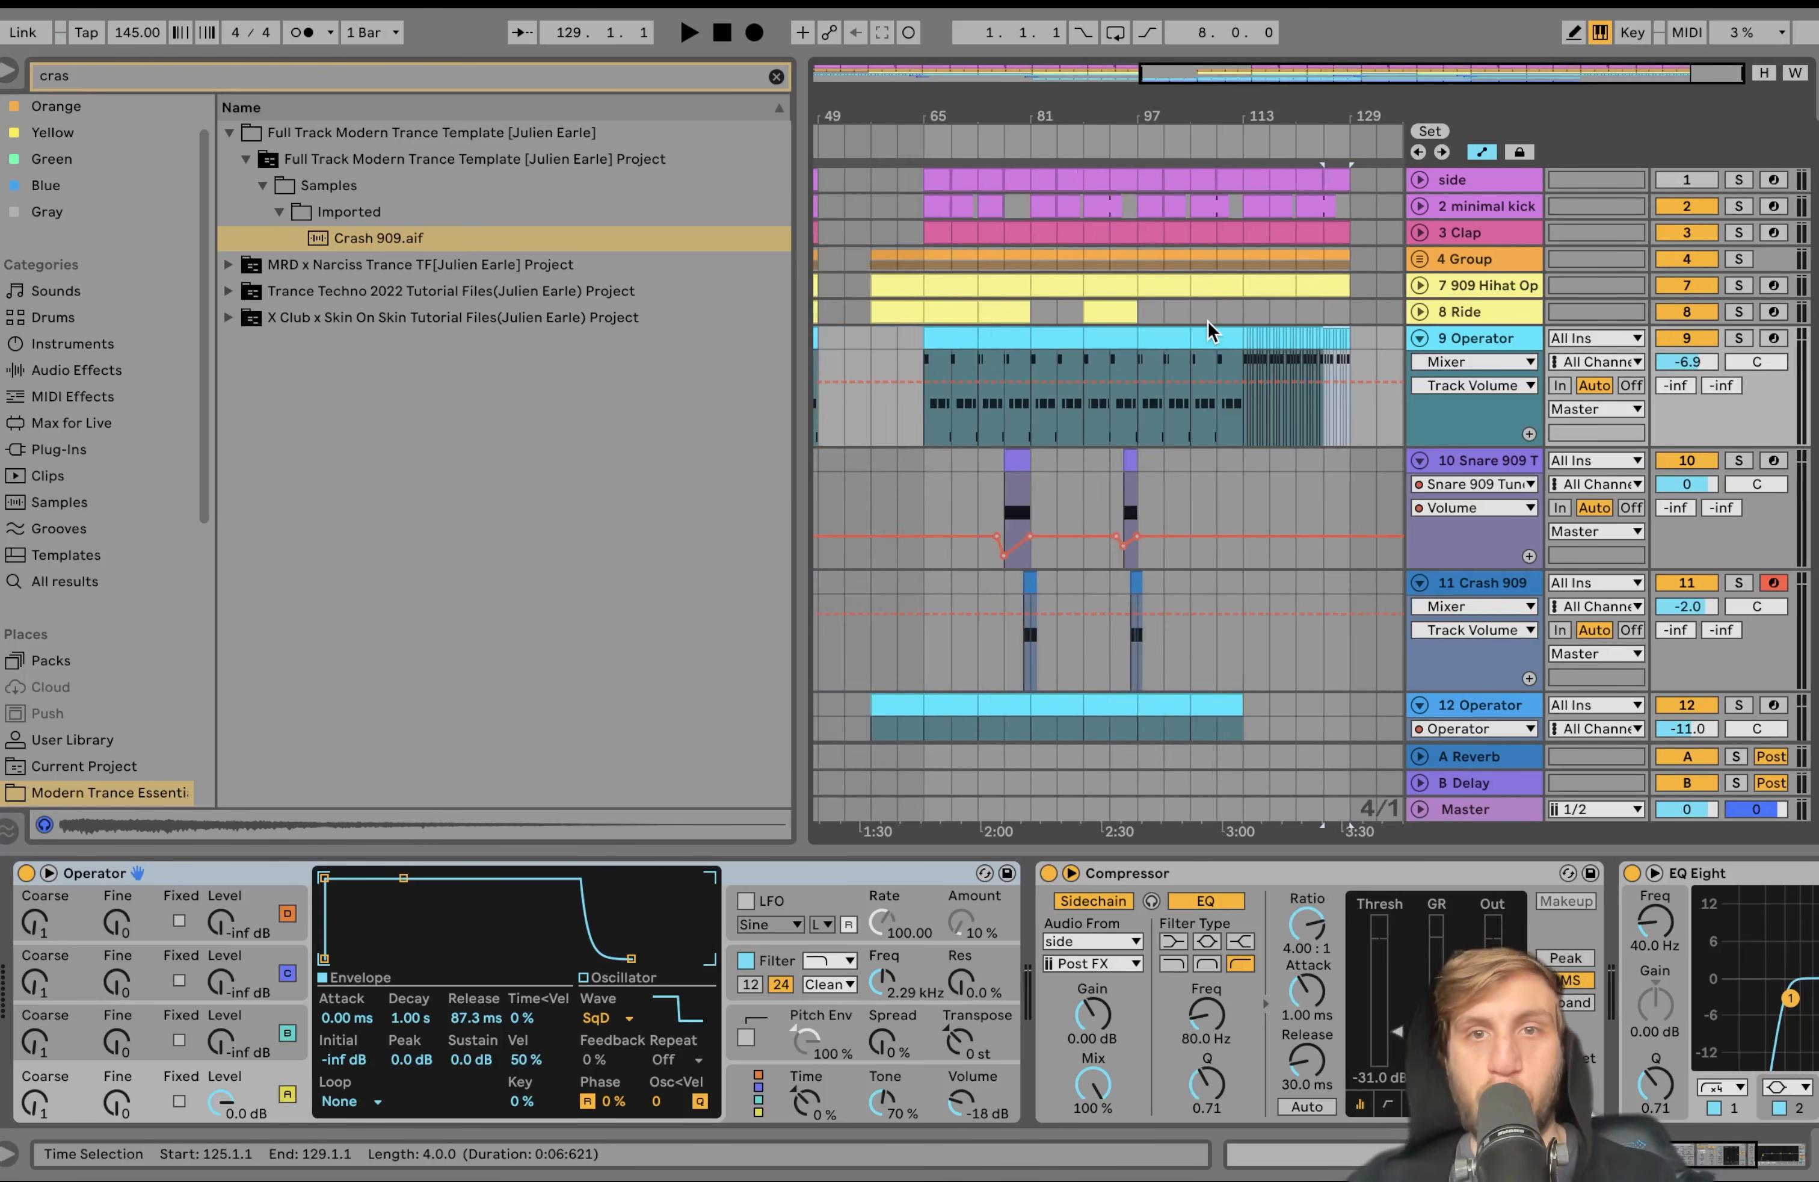
left_click(1242, 312)
left_click_drag(1297, 418, 1235, 170)
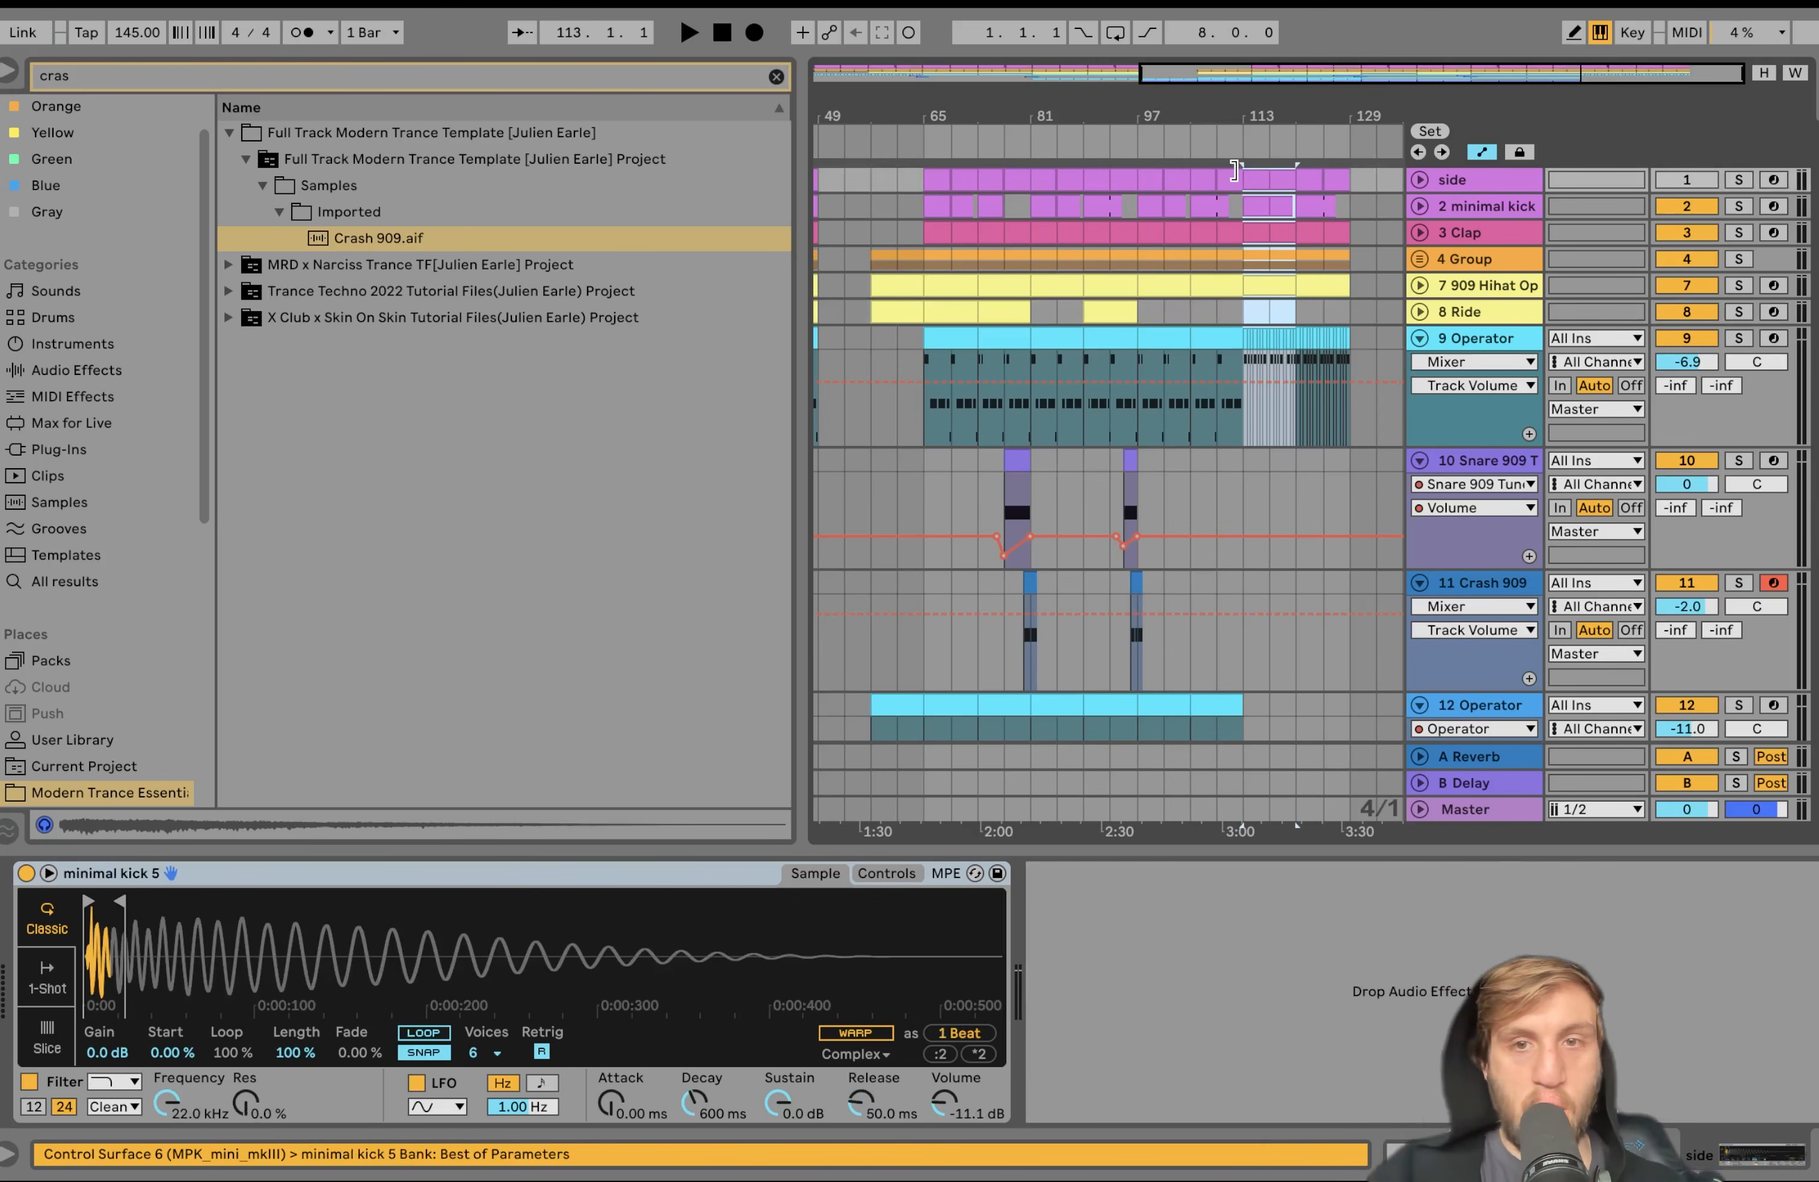
left_click(1356, 178)
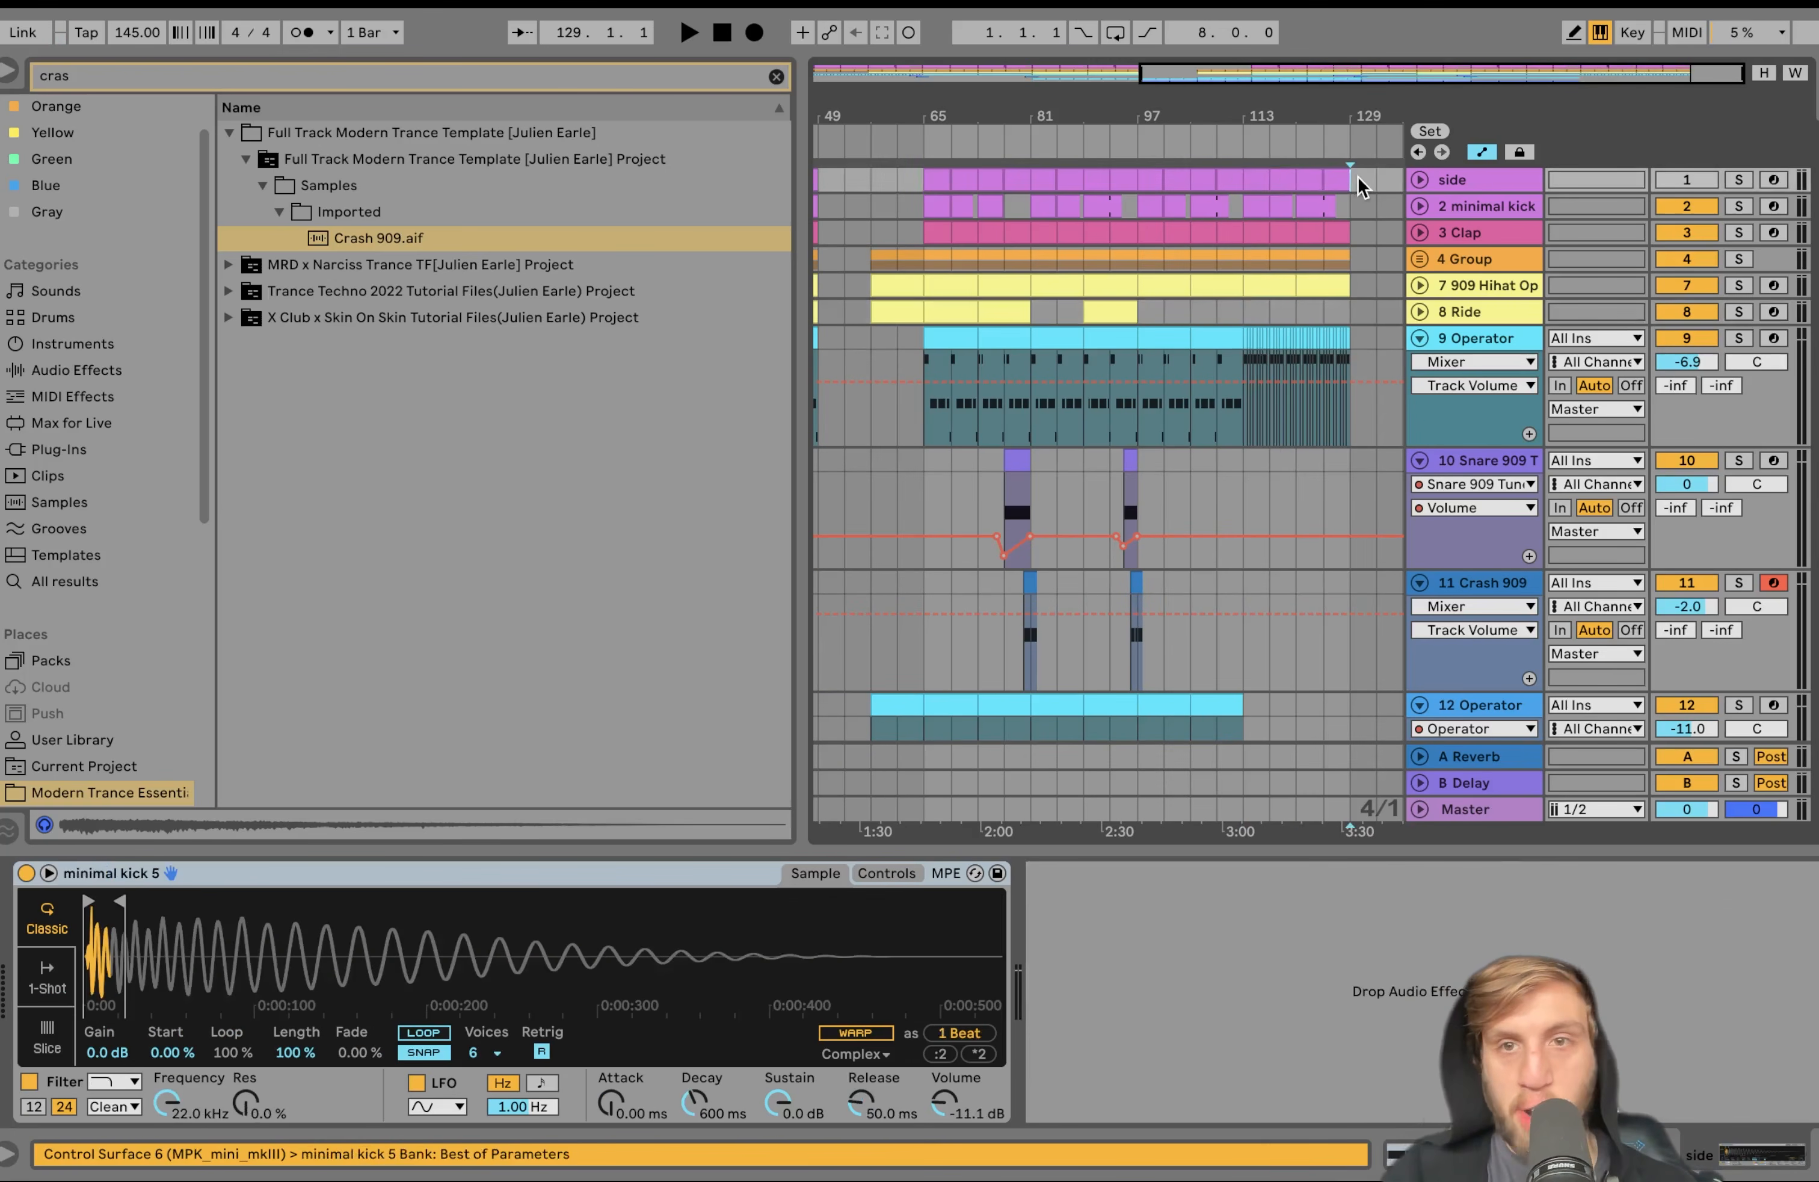
key("super+v")
scroll(1358, 178, "right", 2)
scroll(1358, 179, "down", 2)
scroll(1356, 178, "up", 5)
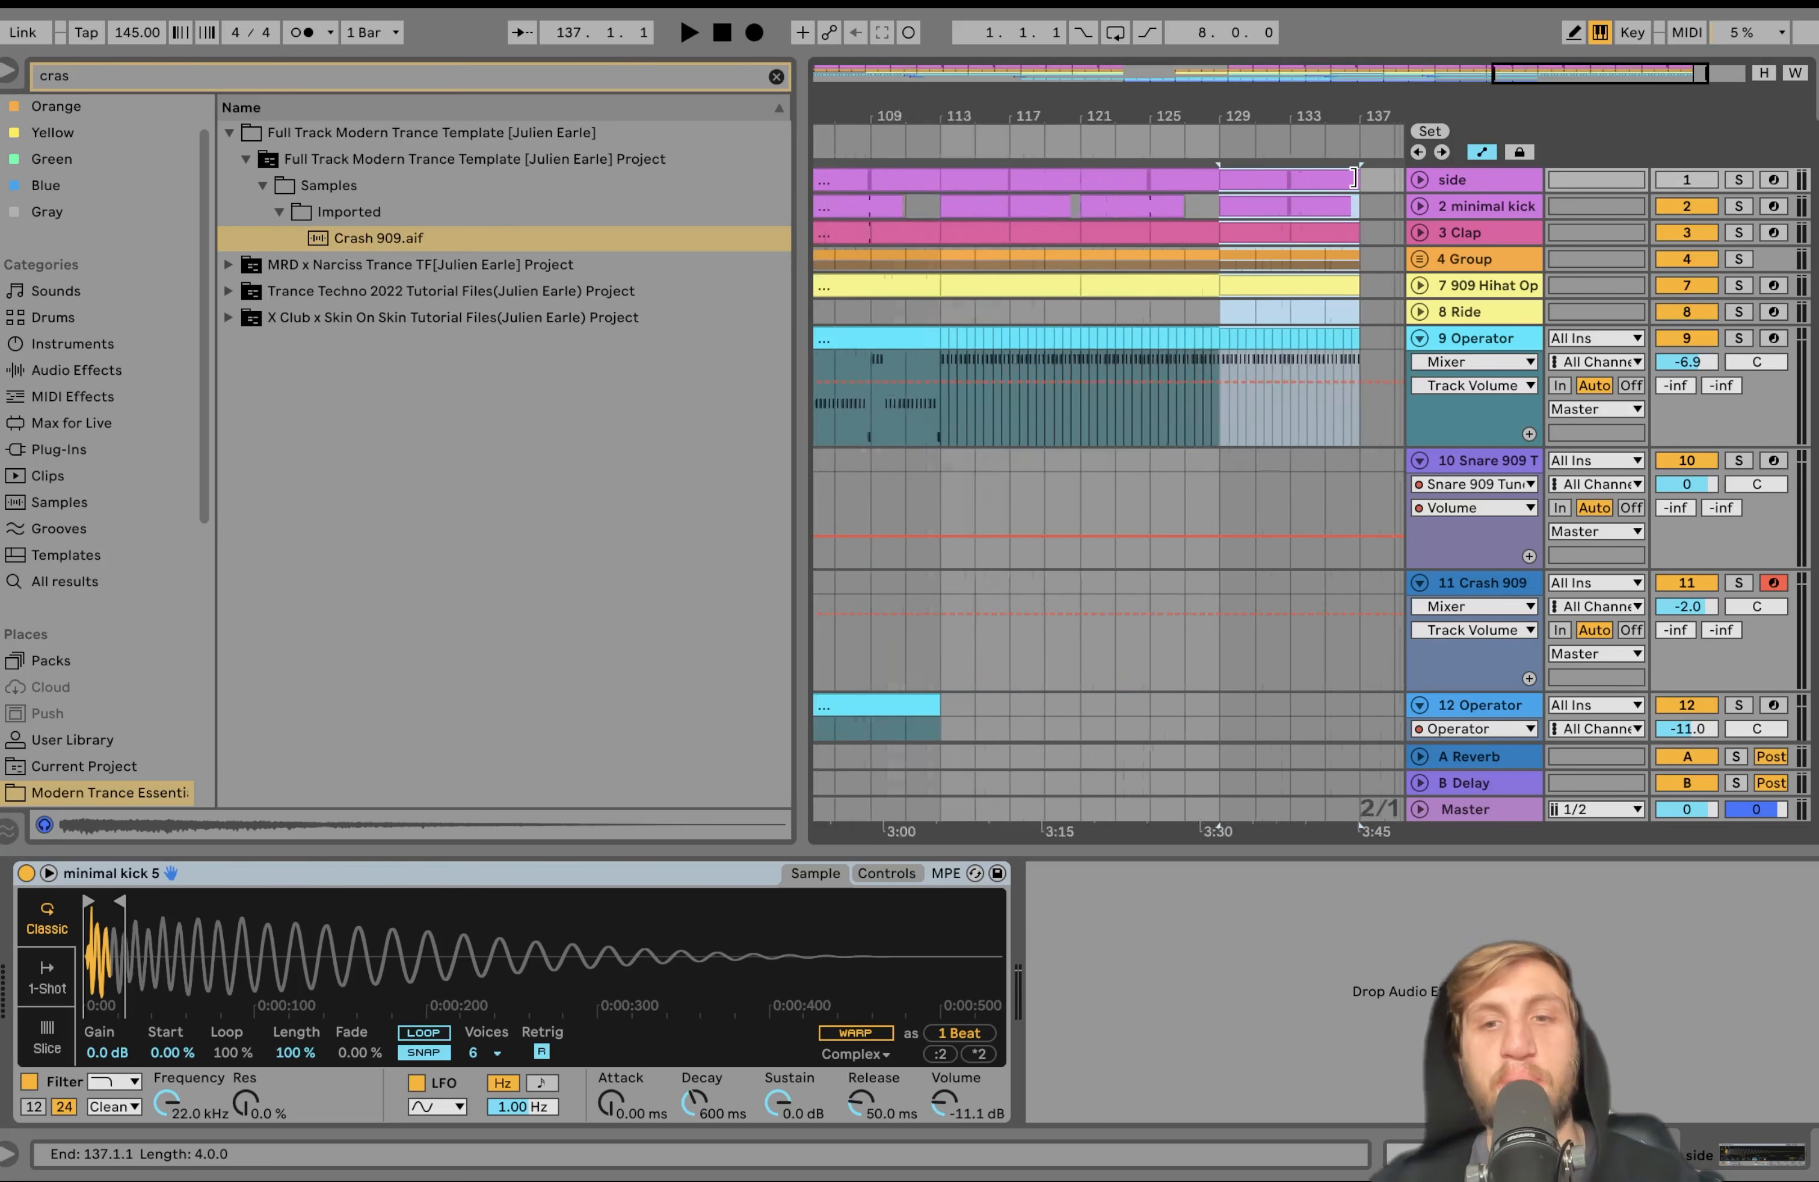
scroll(1354, 178, "up", 2)
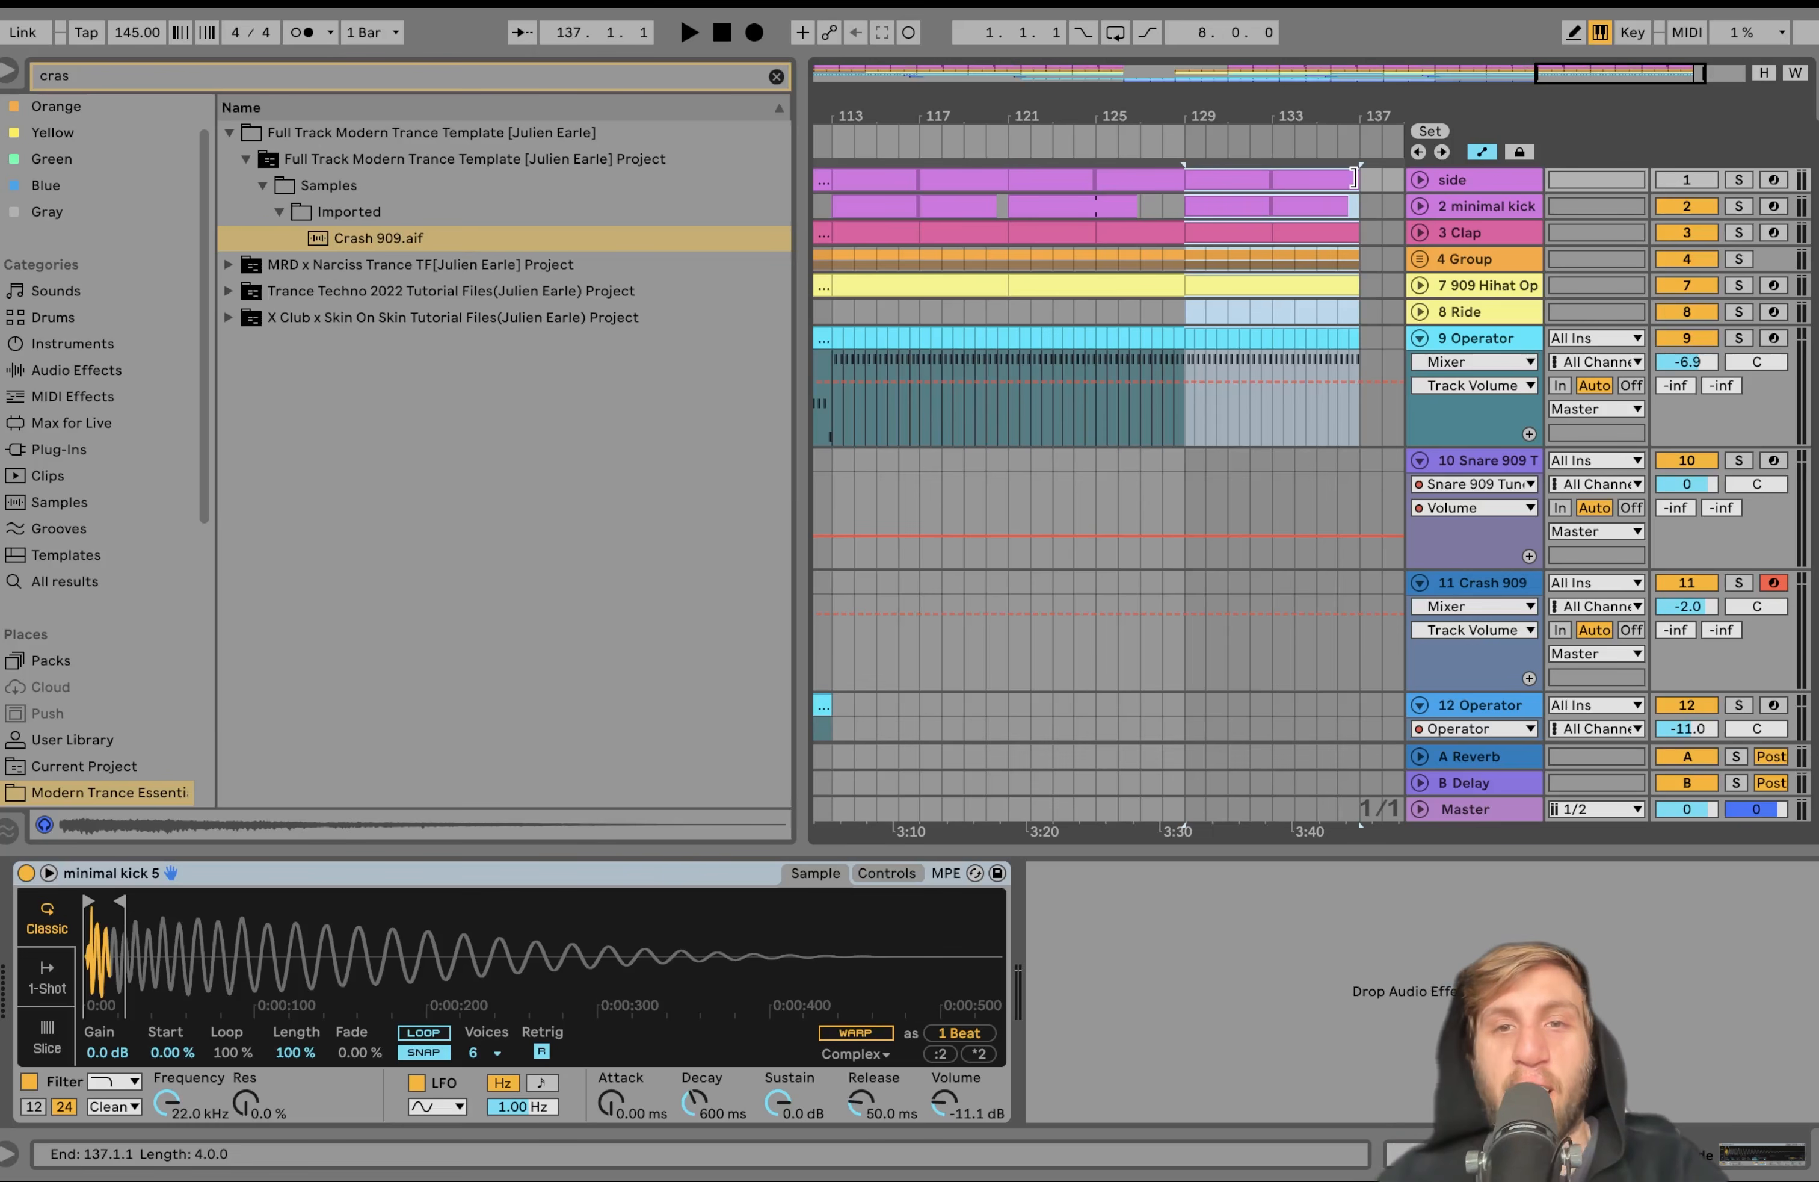
scroll(1354, 178, "down", 10)
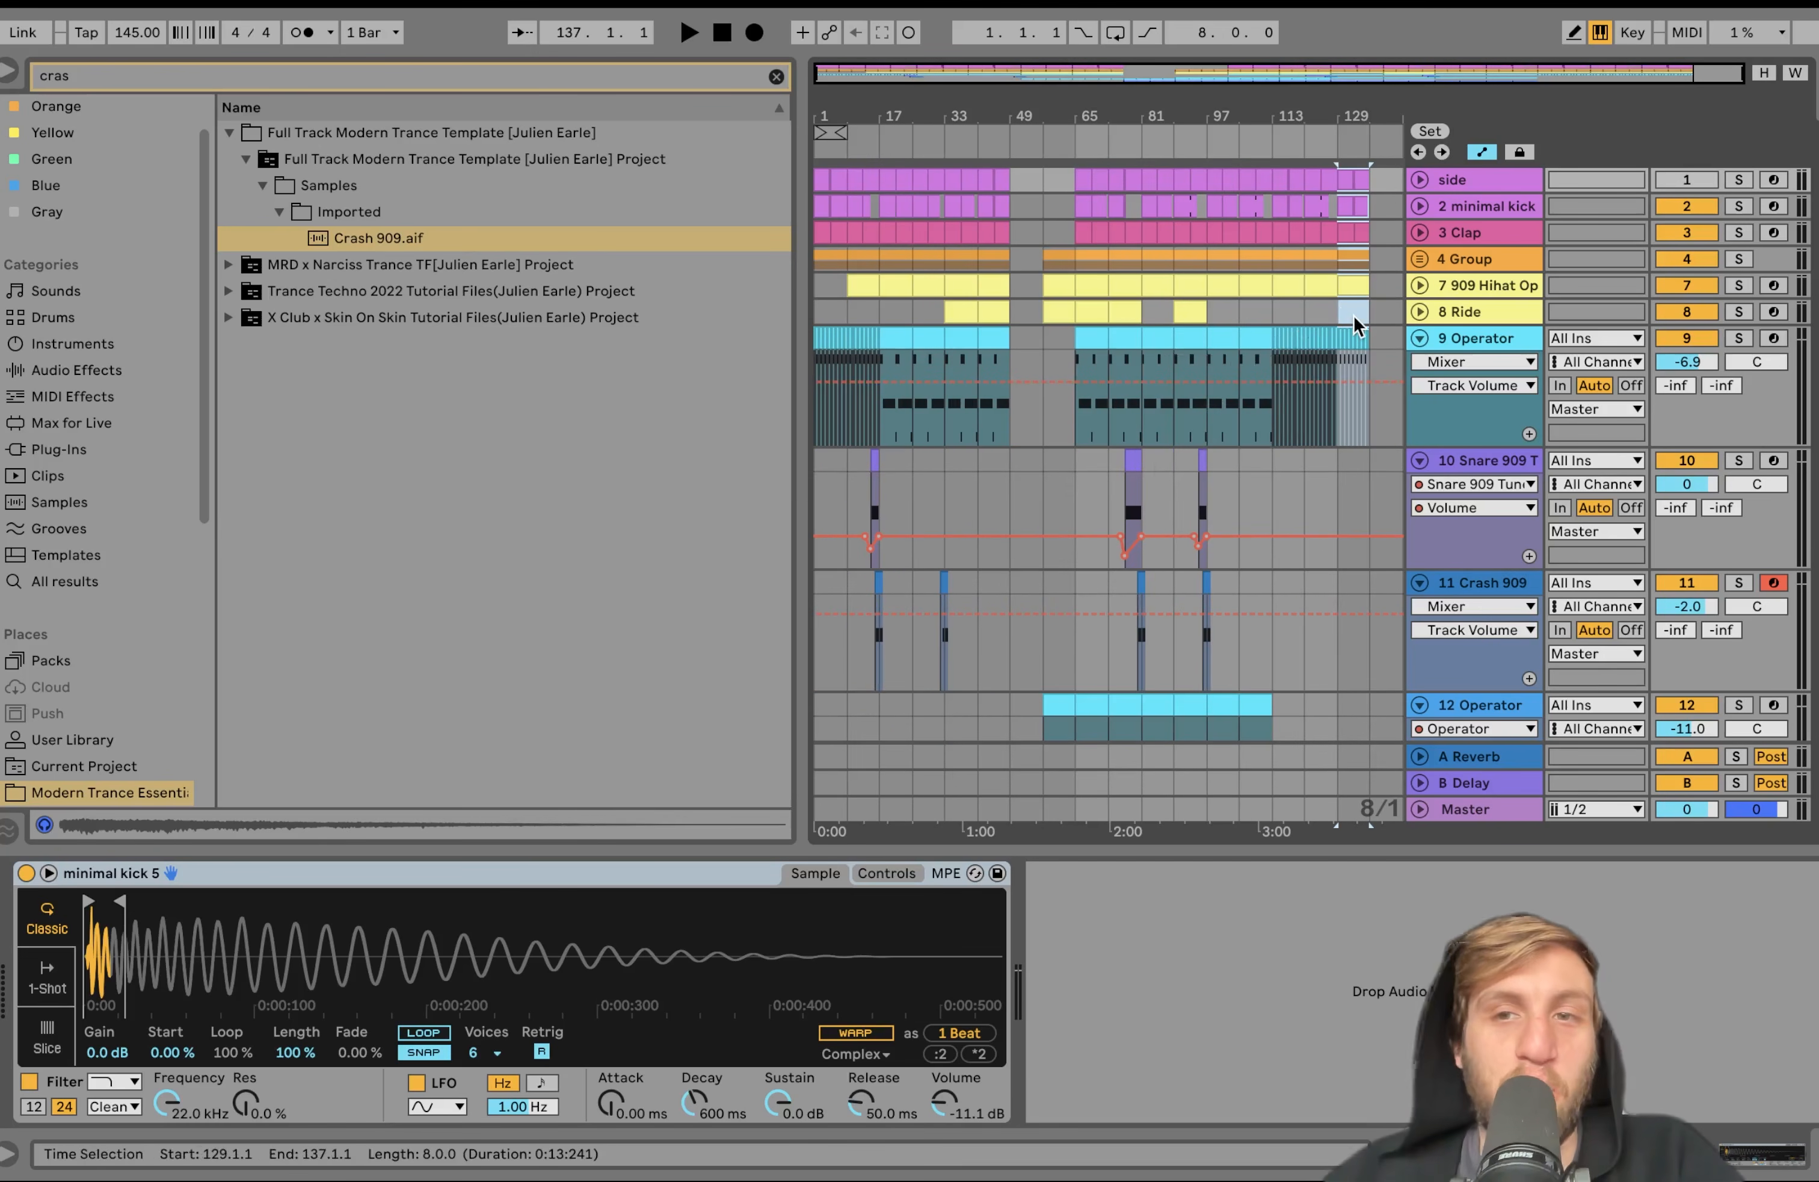
Delete the 909 open hi-hat from bars 129 to 137 and play back the outro from bar 129
left_click(1275, 314)
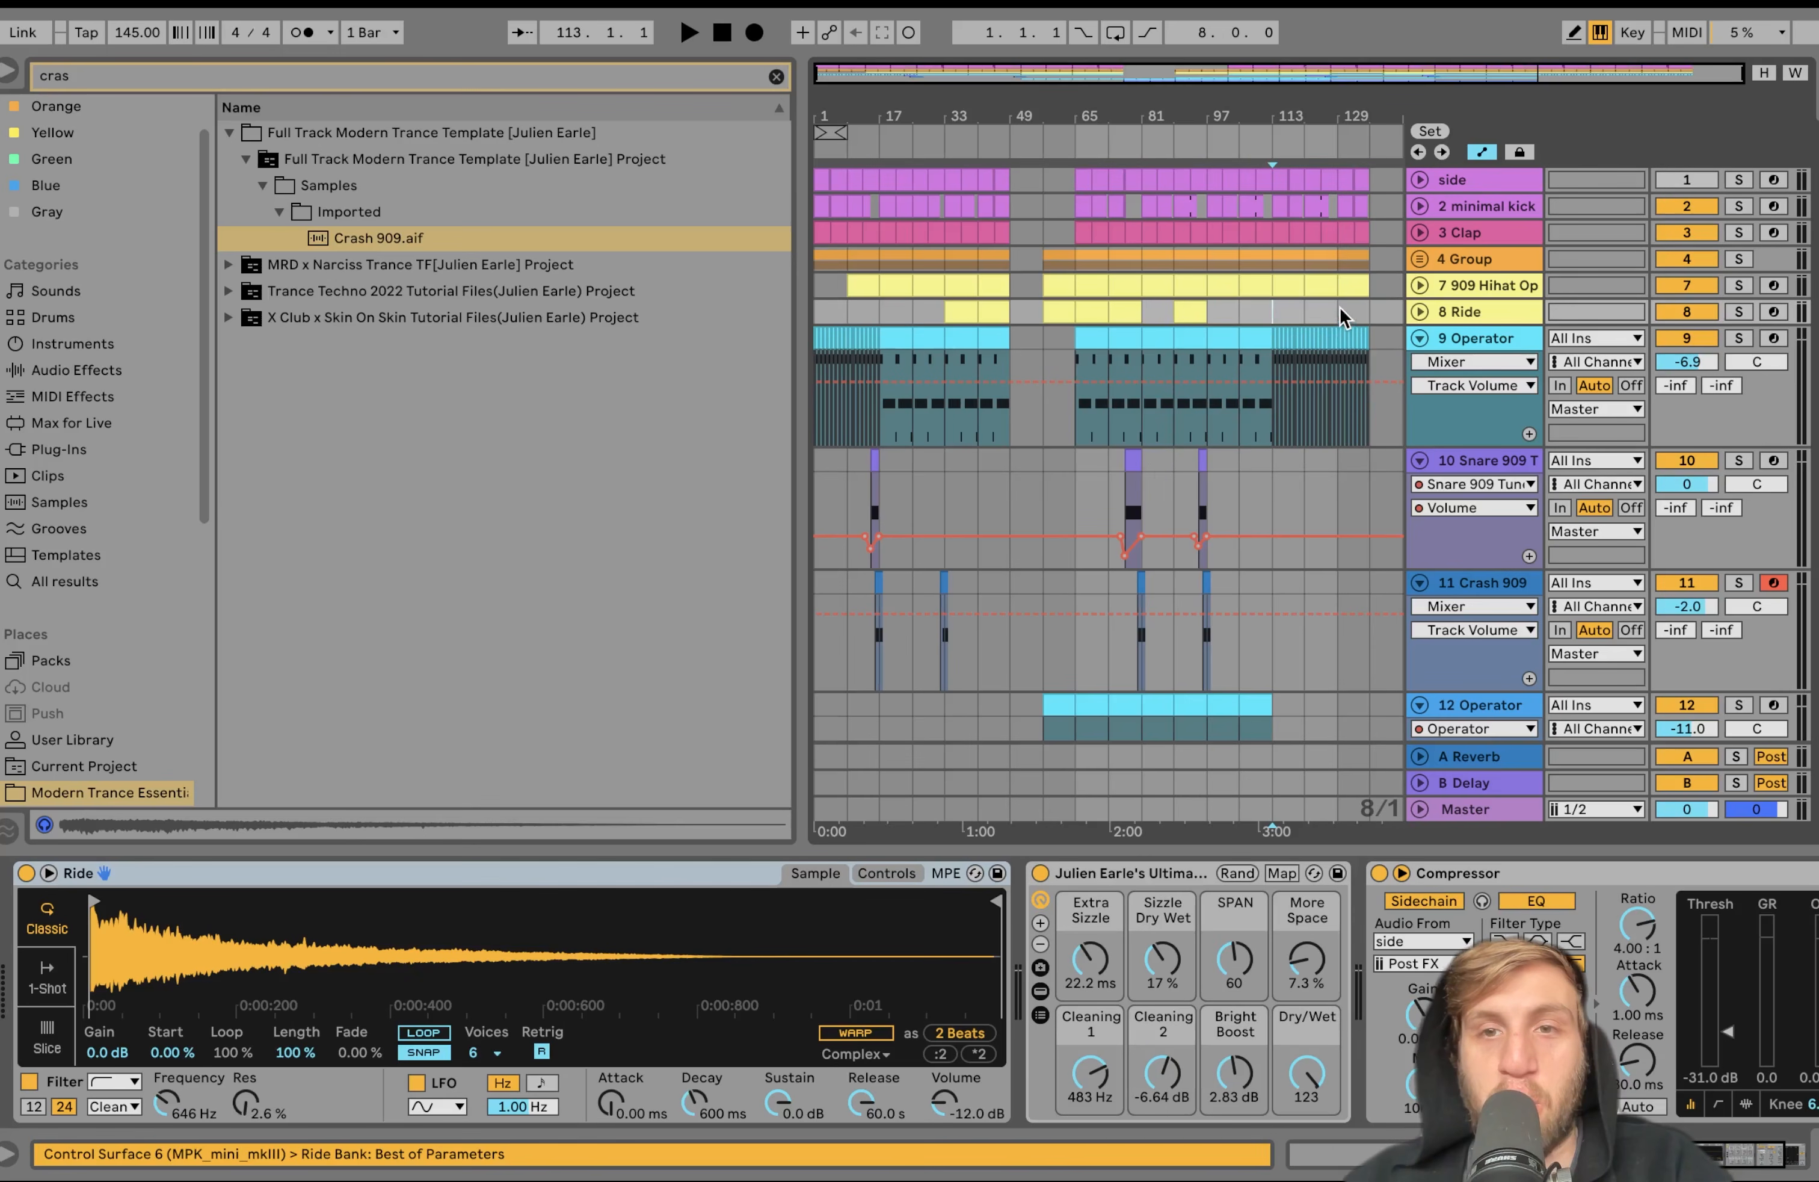
key("Delete")
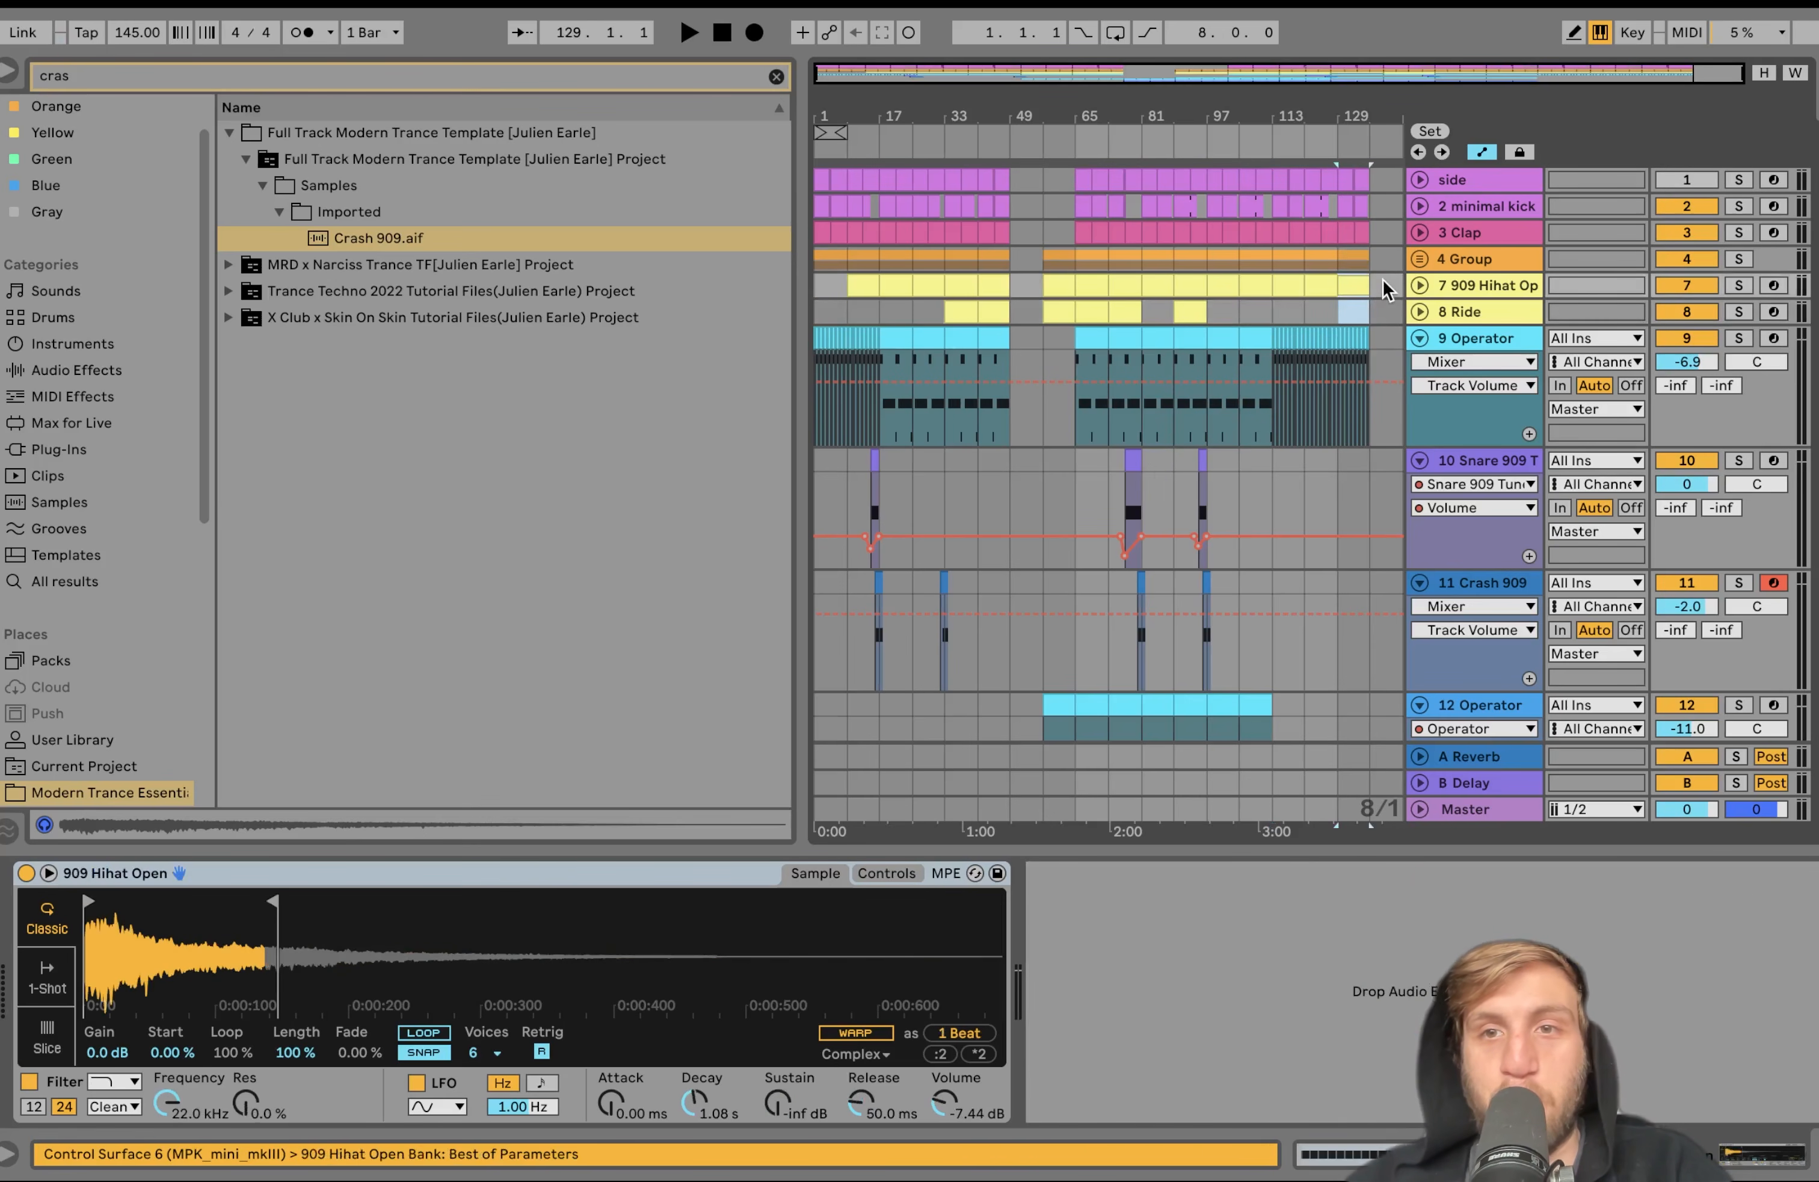
key("space")
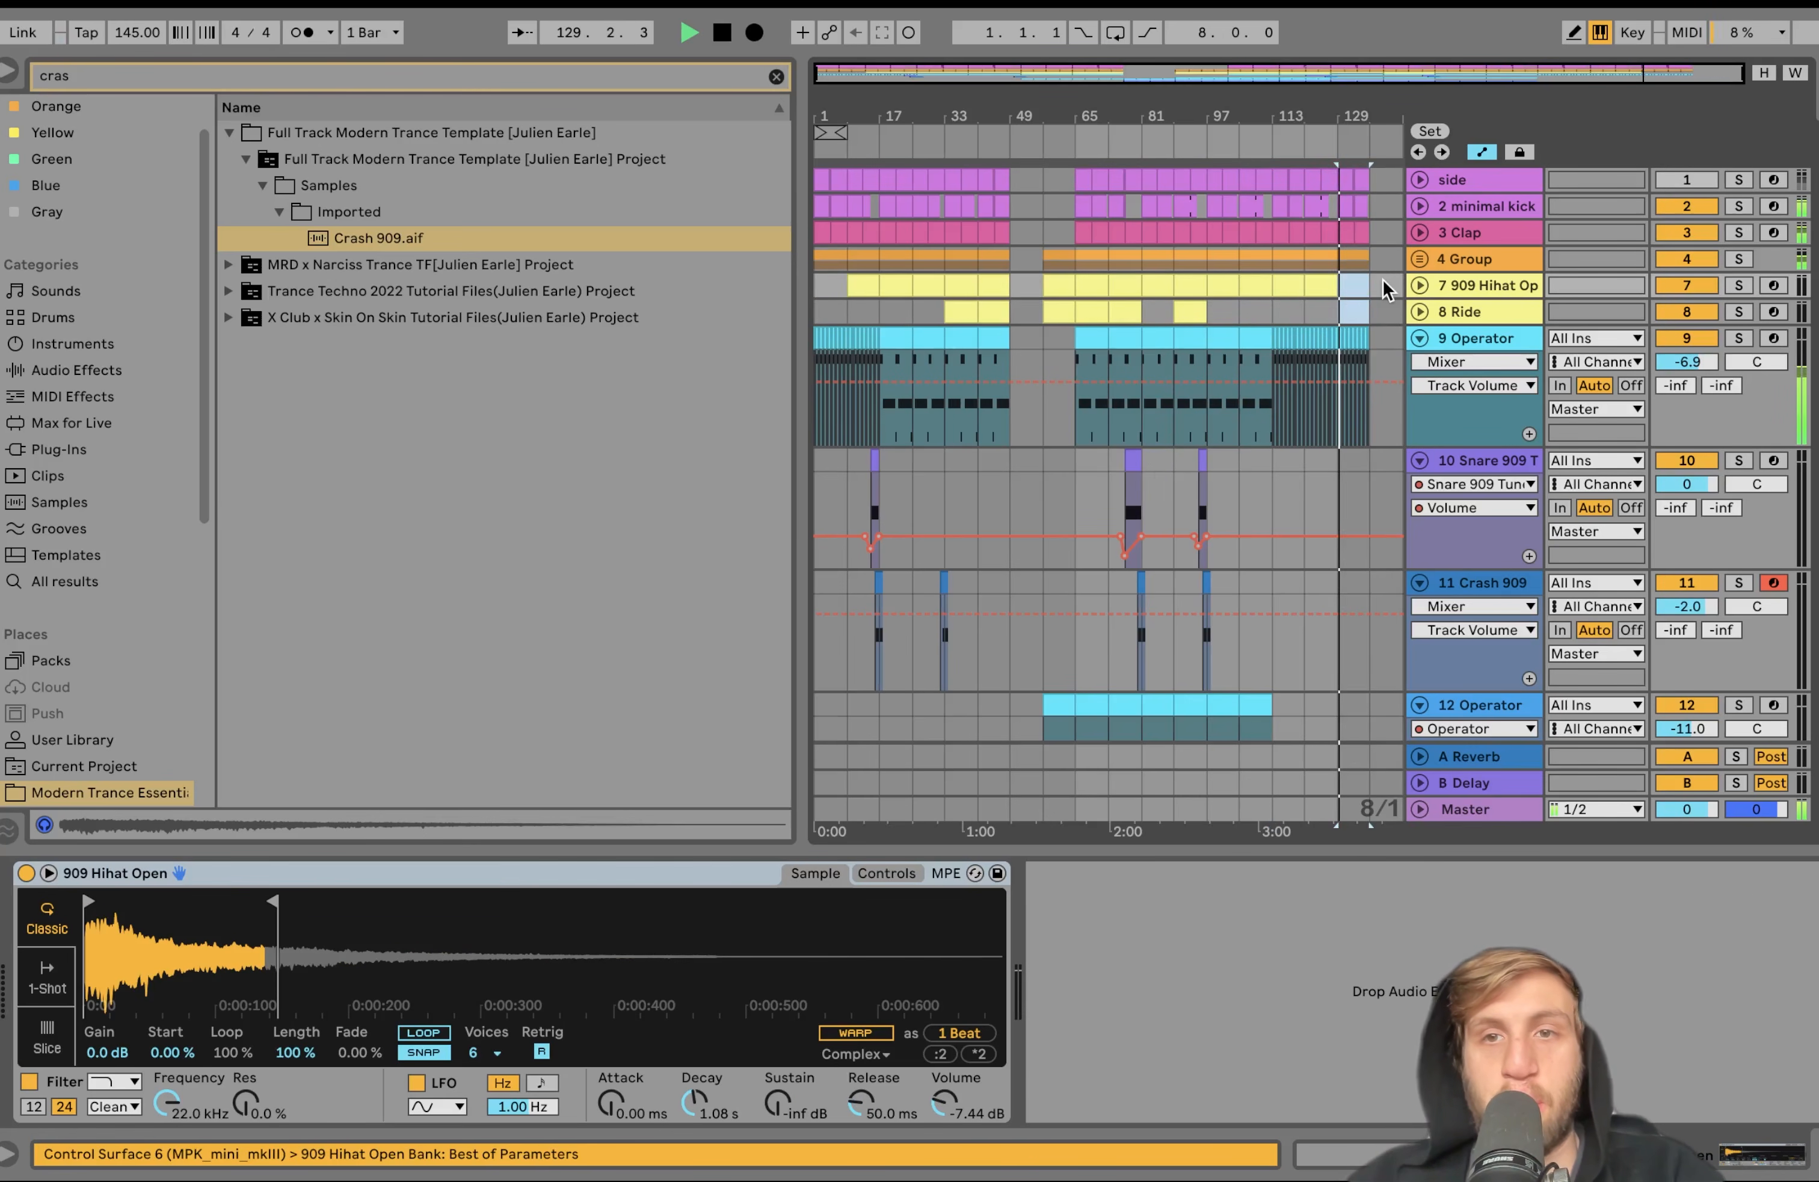
key("plus")
key("plus")
left_click_drag(1194, 252, 1331, 259)
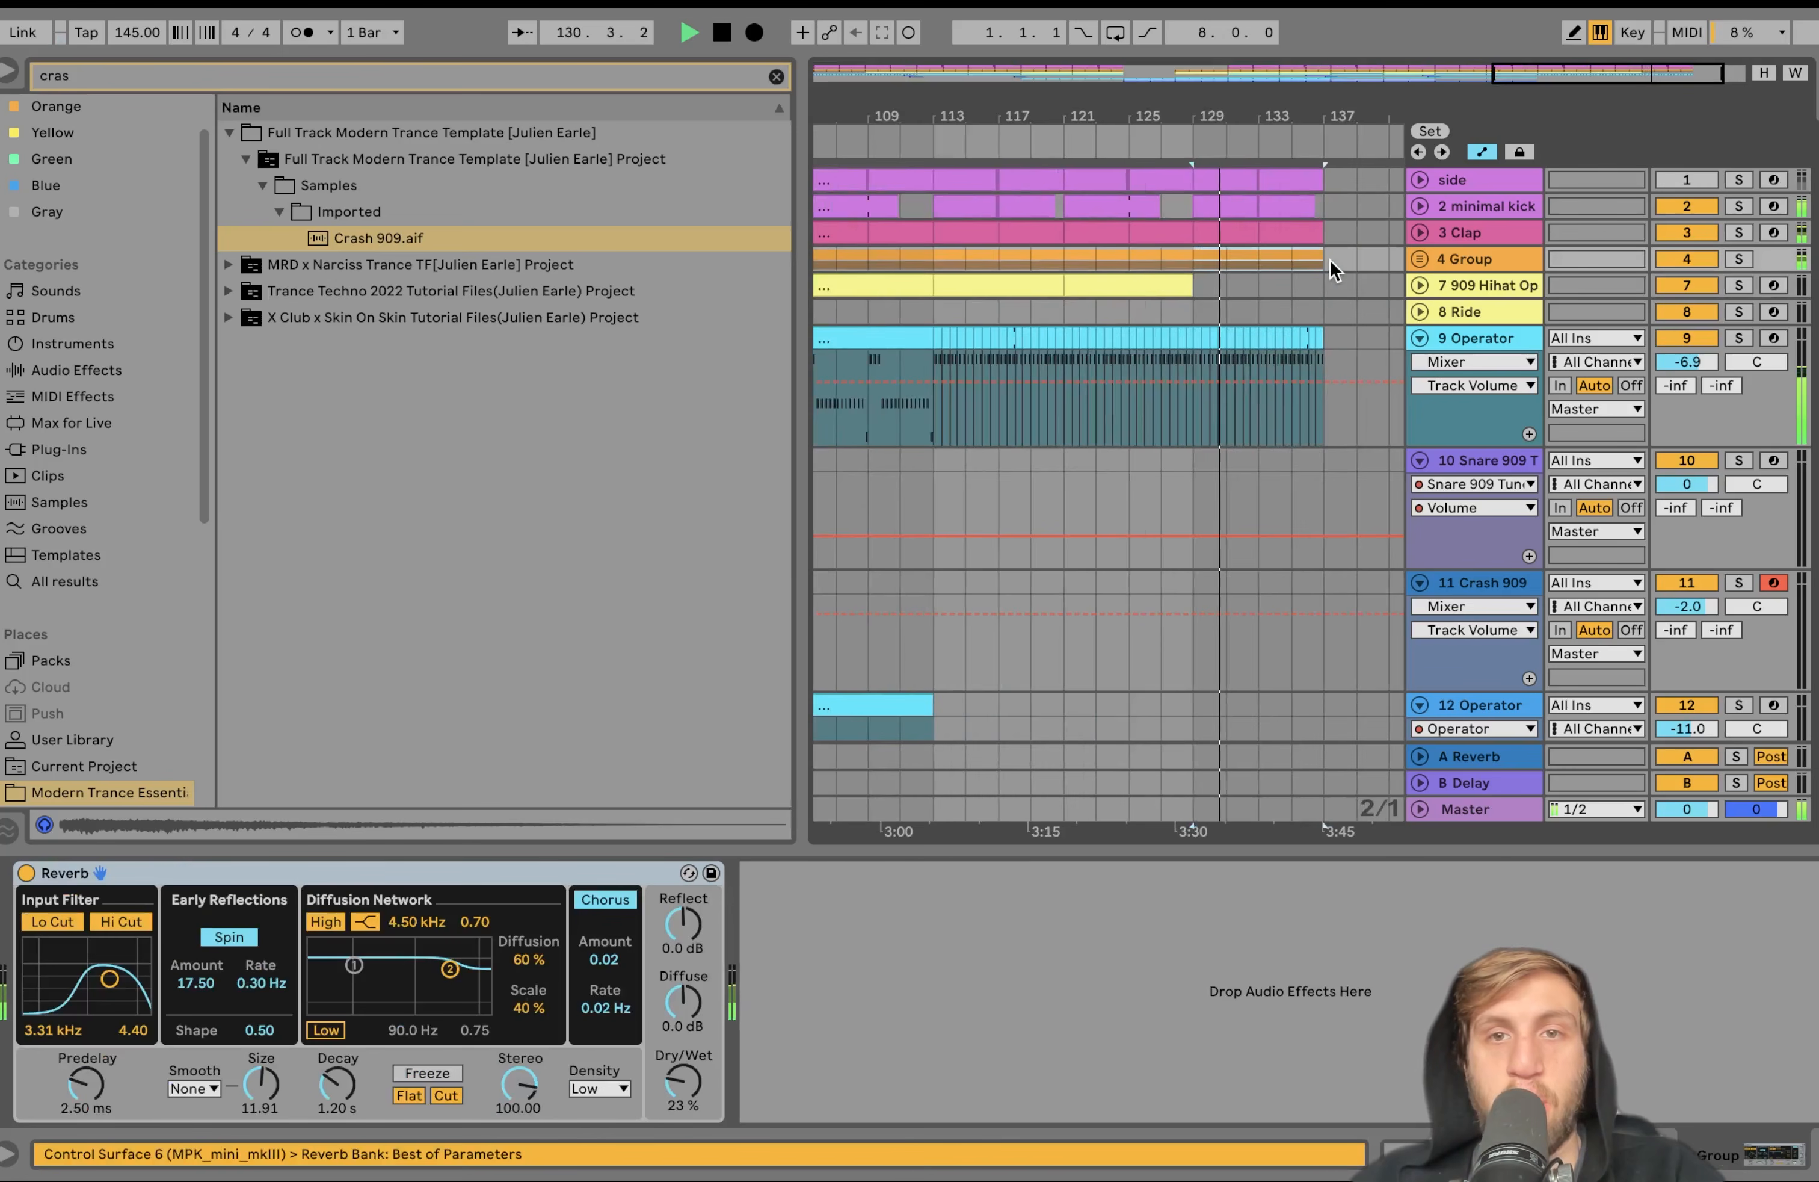
Play back briefly from bar 65, clear the browser search and set the insert mark at bar 65
key("minus")
key("minus")
left_click(1078, 263)
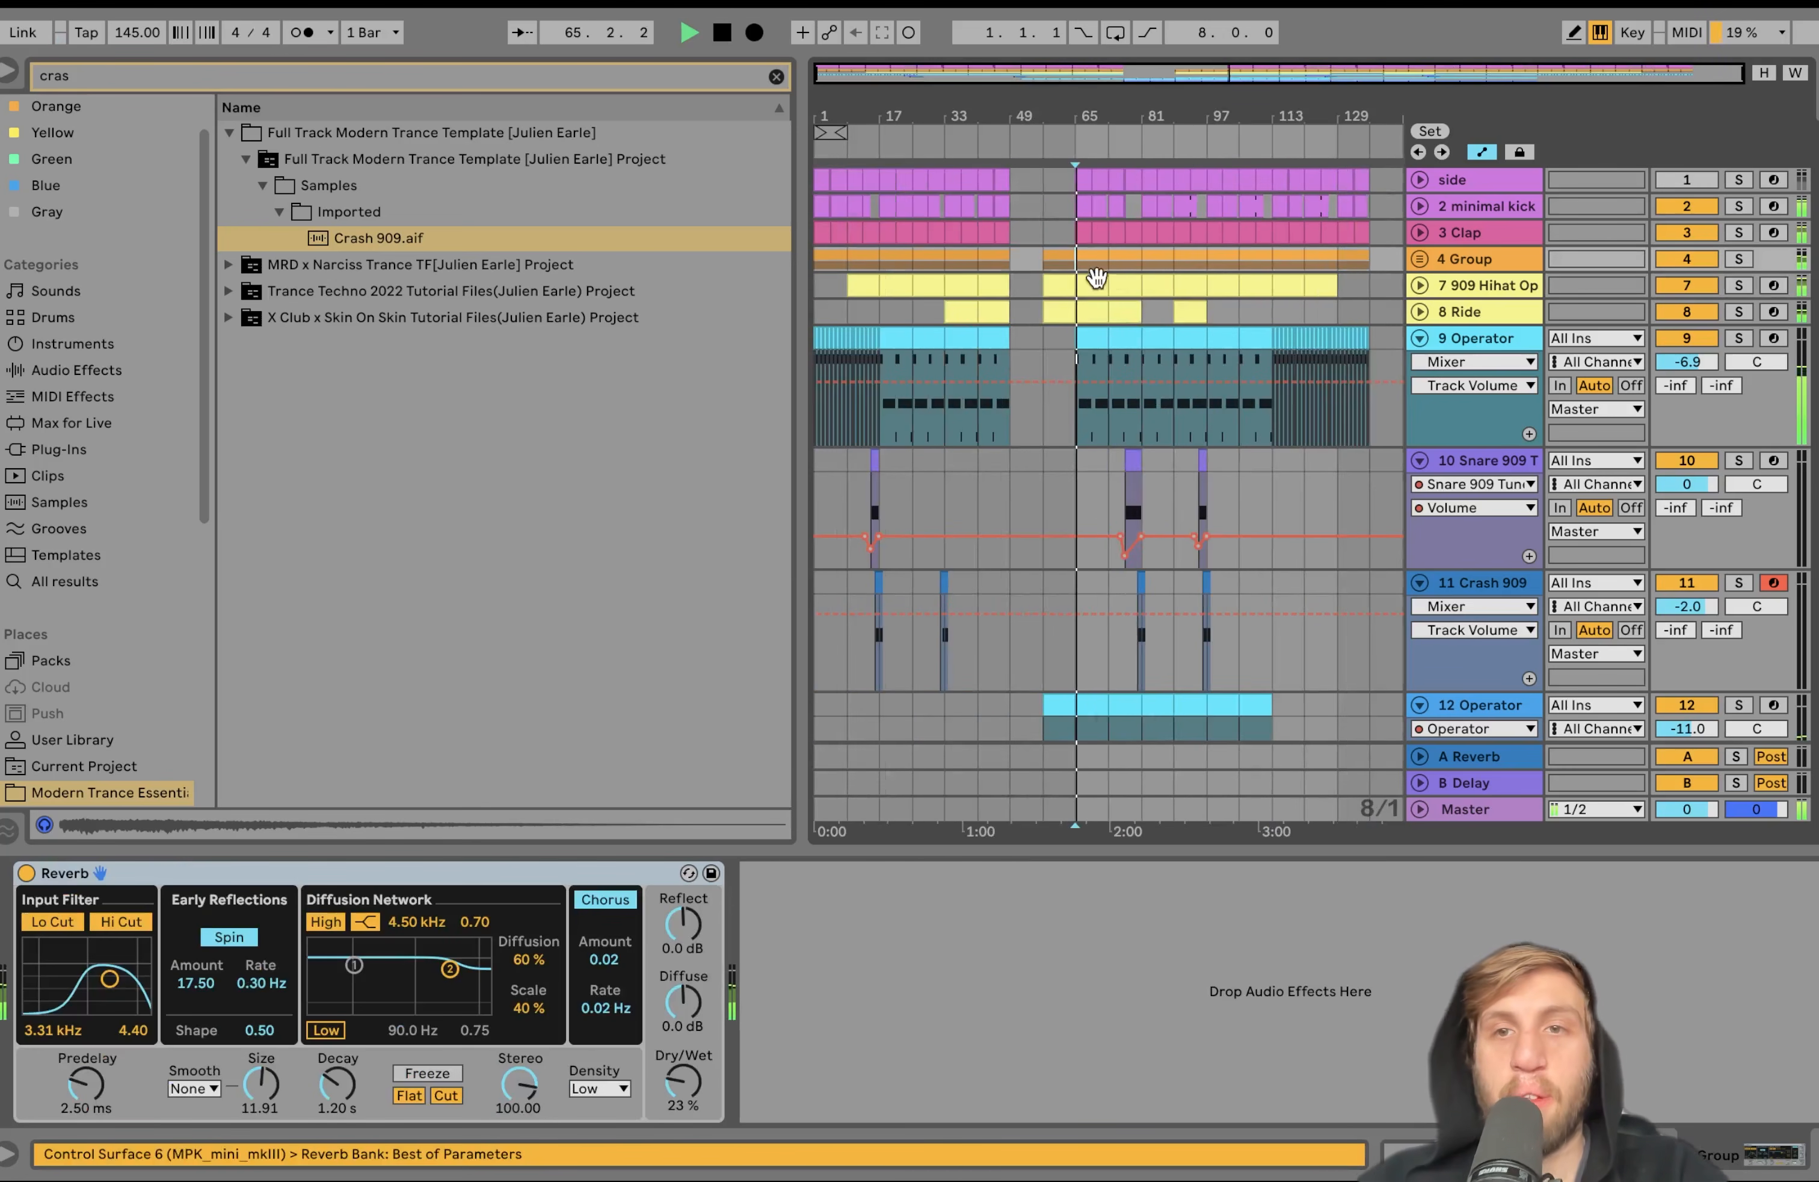
key("space")
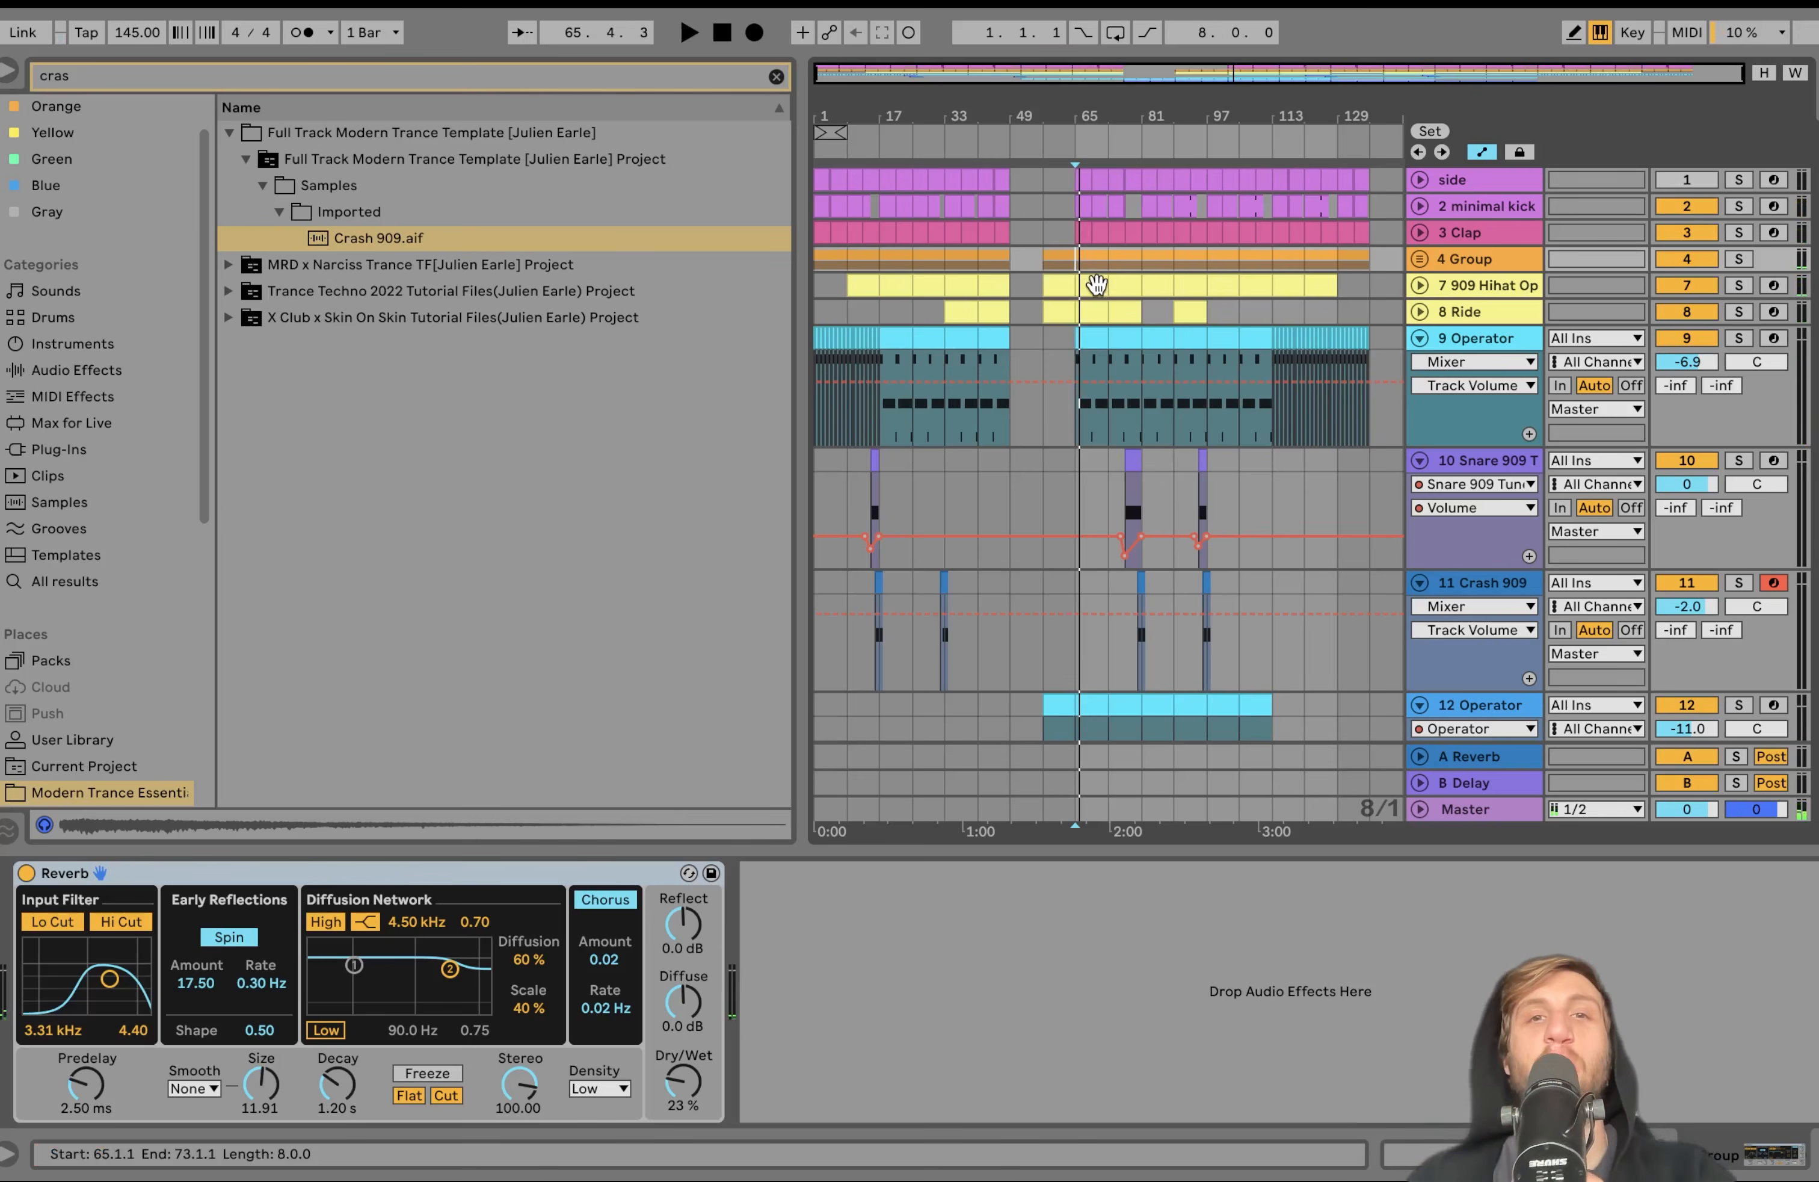
left_click(776, 77)
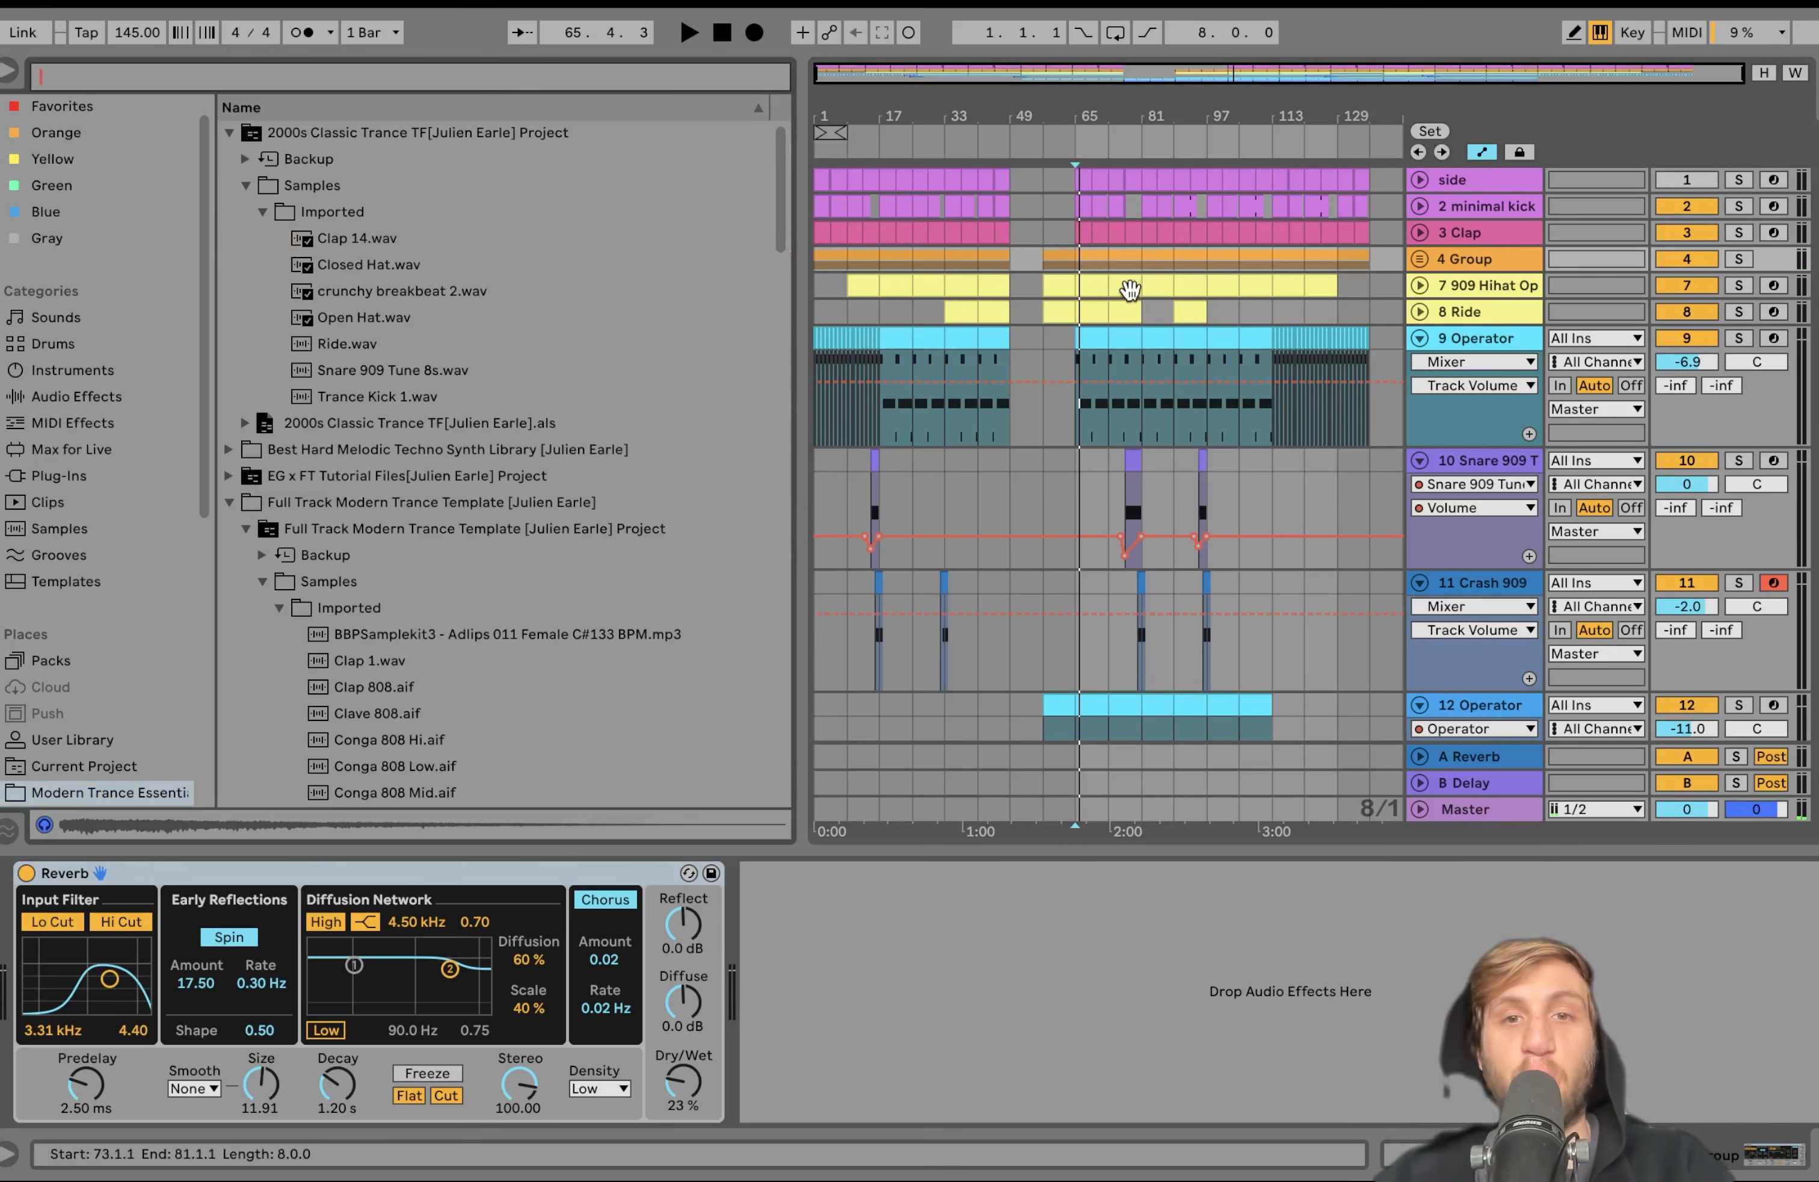
left_click(1078, 269)
scroll(1079, 265, "down", 5)
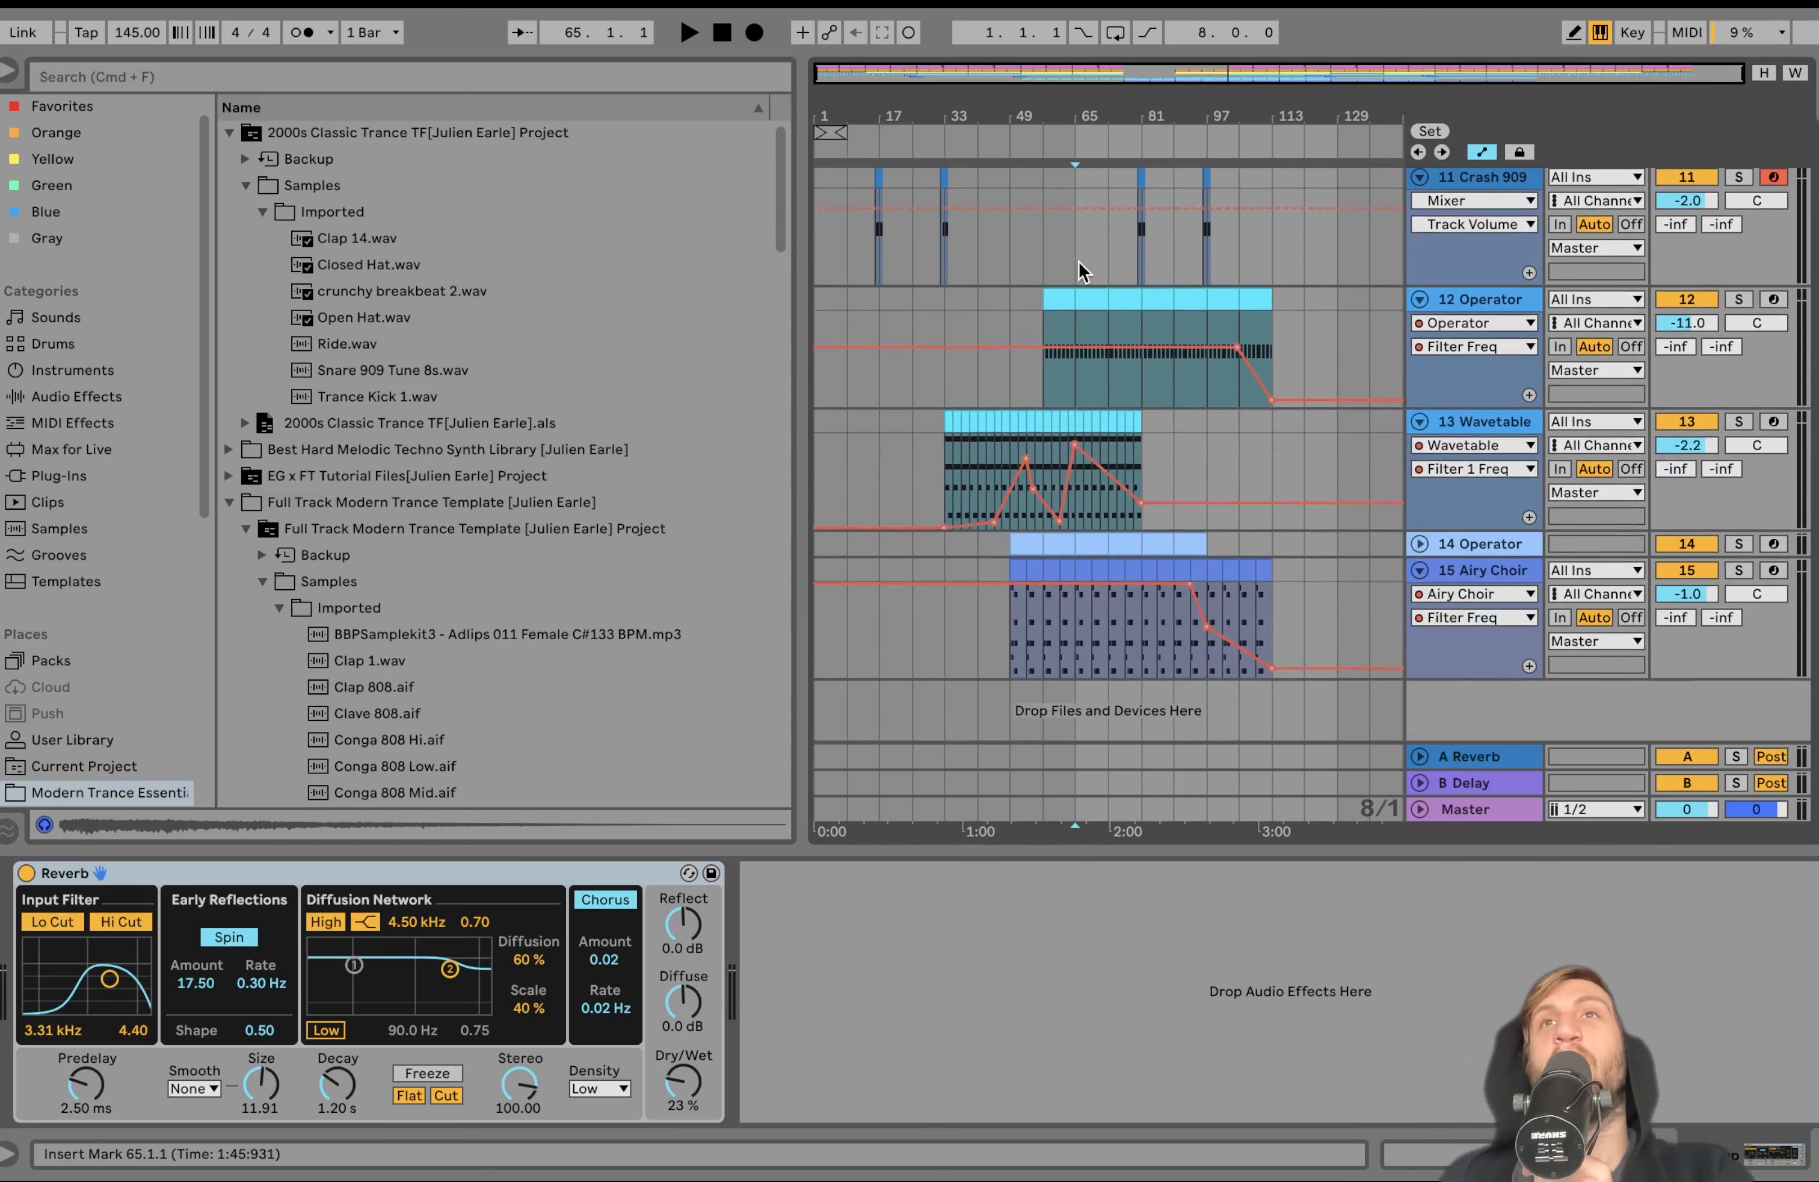
Fold every track in the arrangement, from side through 15 Airy Choir, so the whole track fits in one compact overview
scroll(1079, 262, "up", 6)
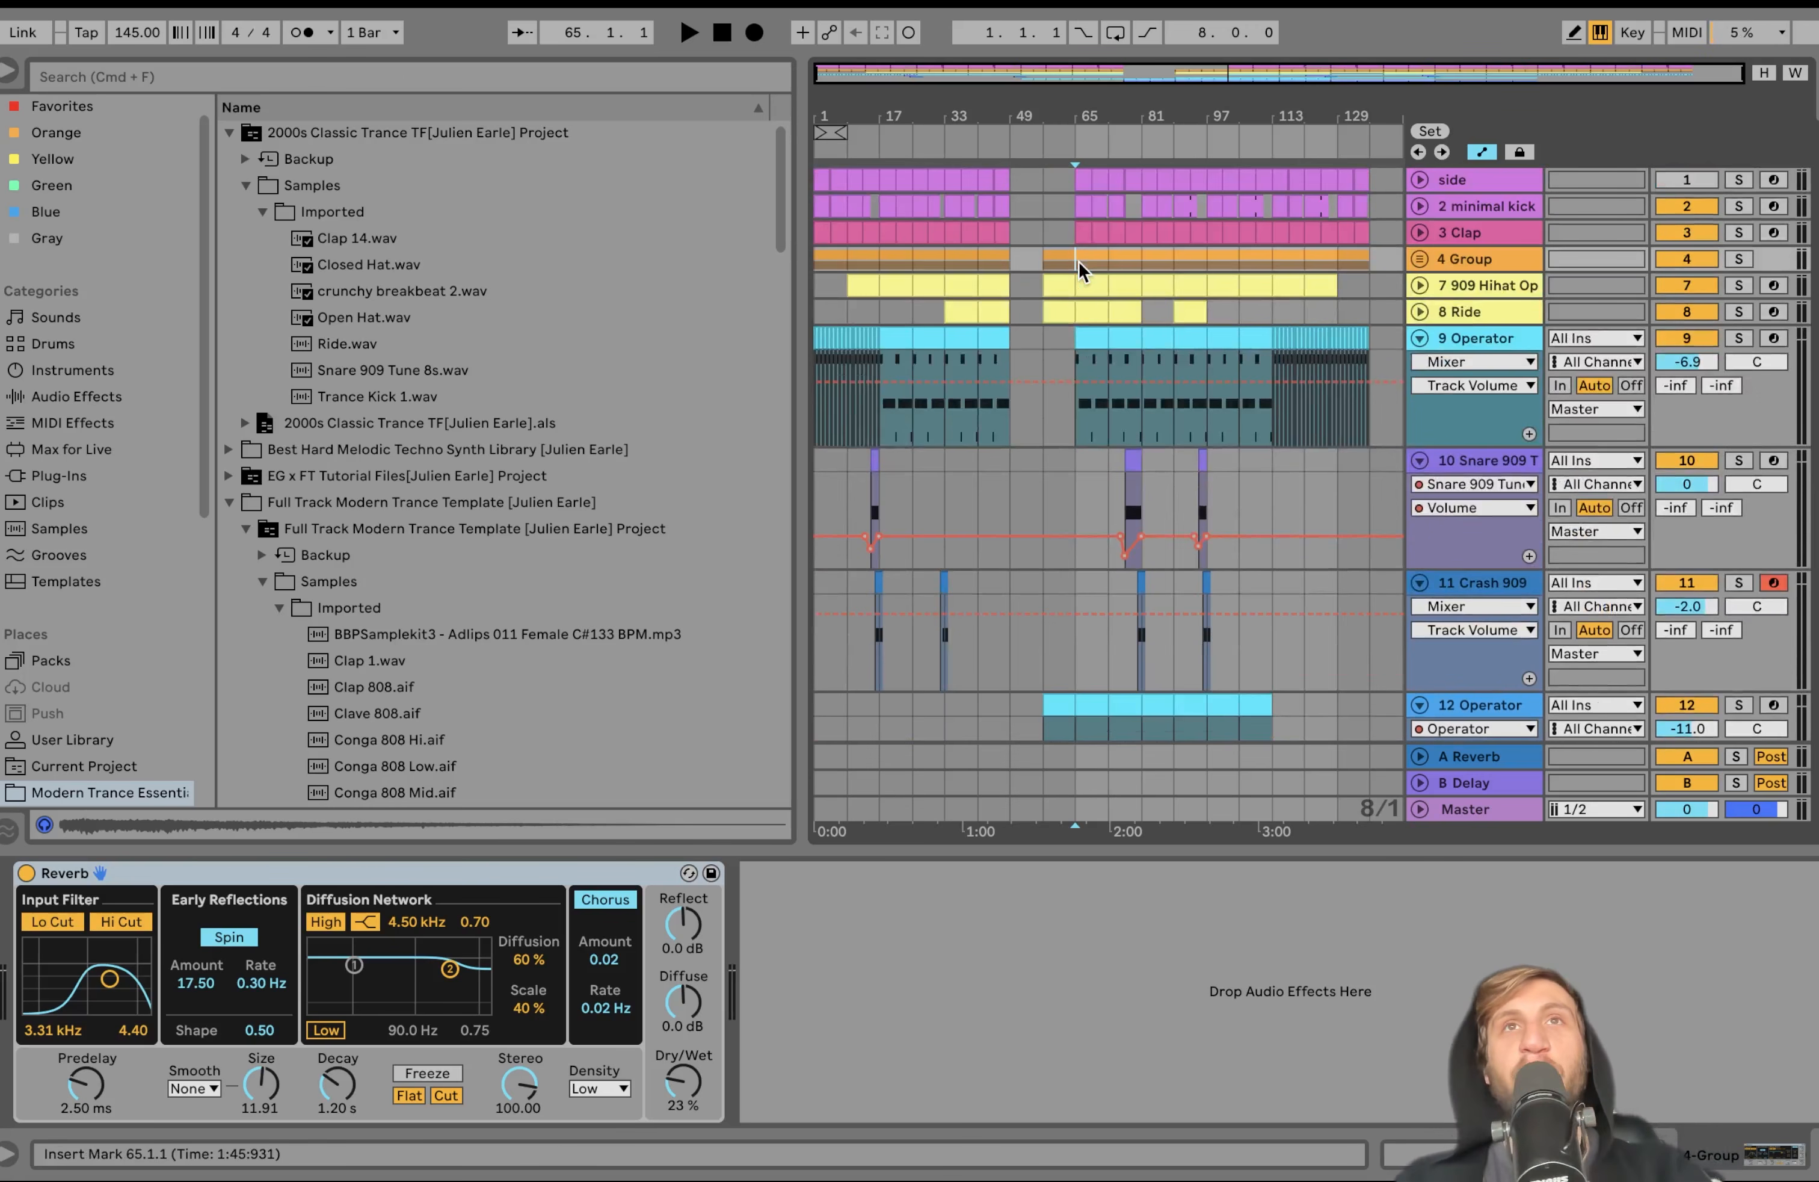
scroll(1128, 495, "down", 6)
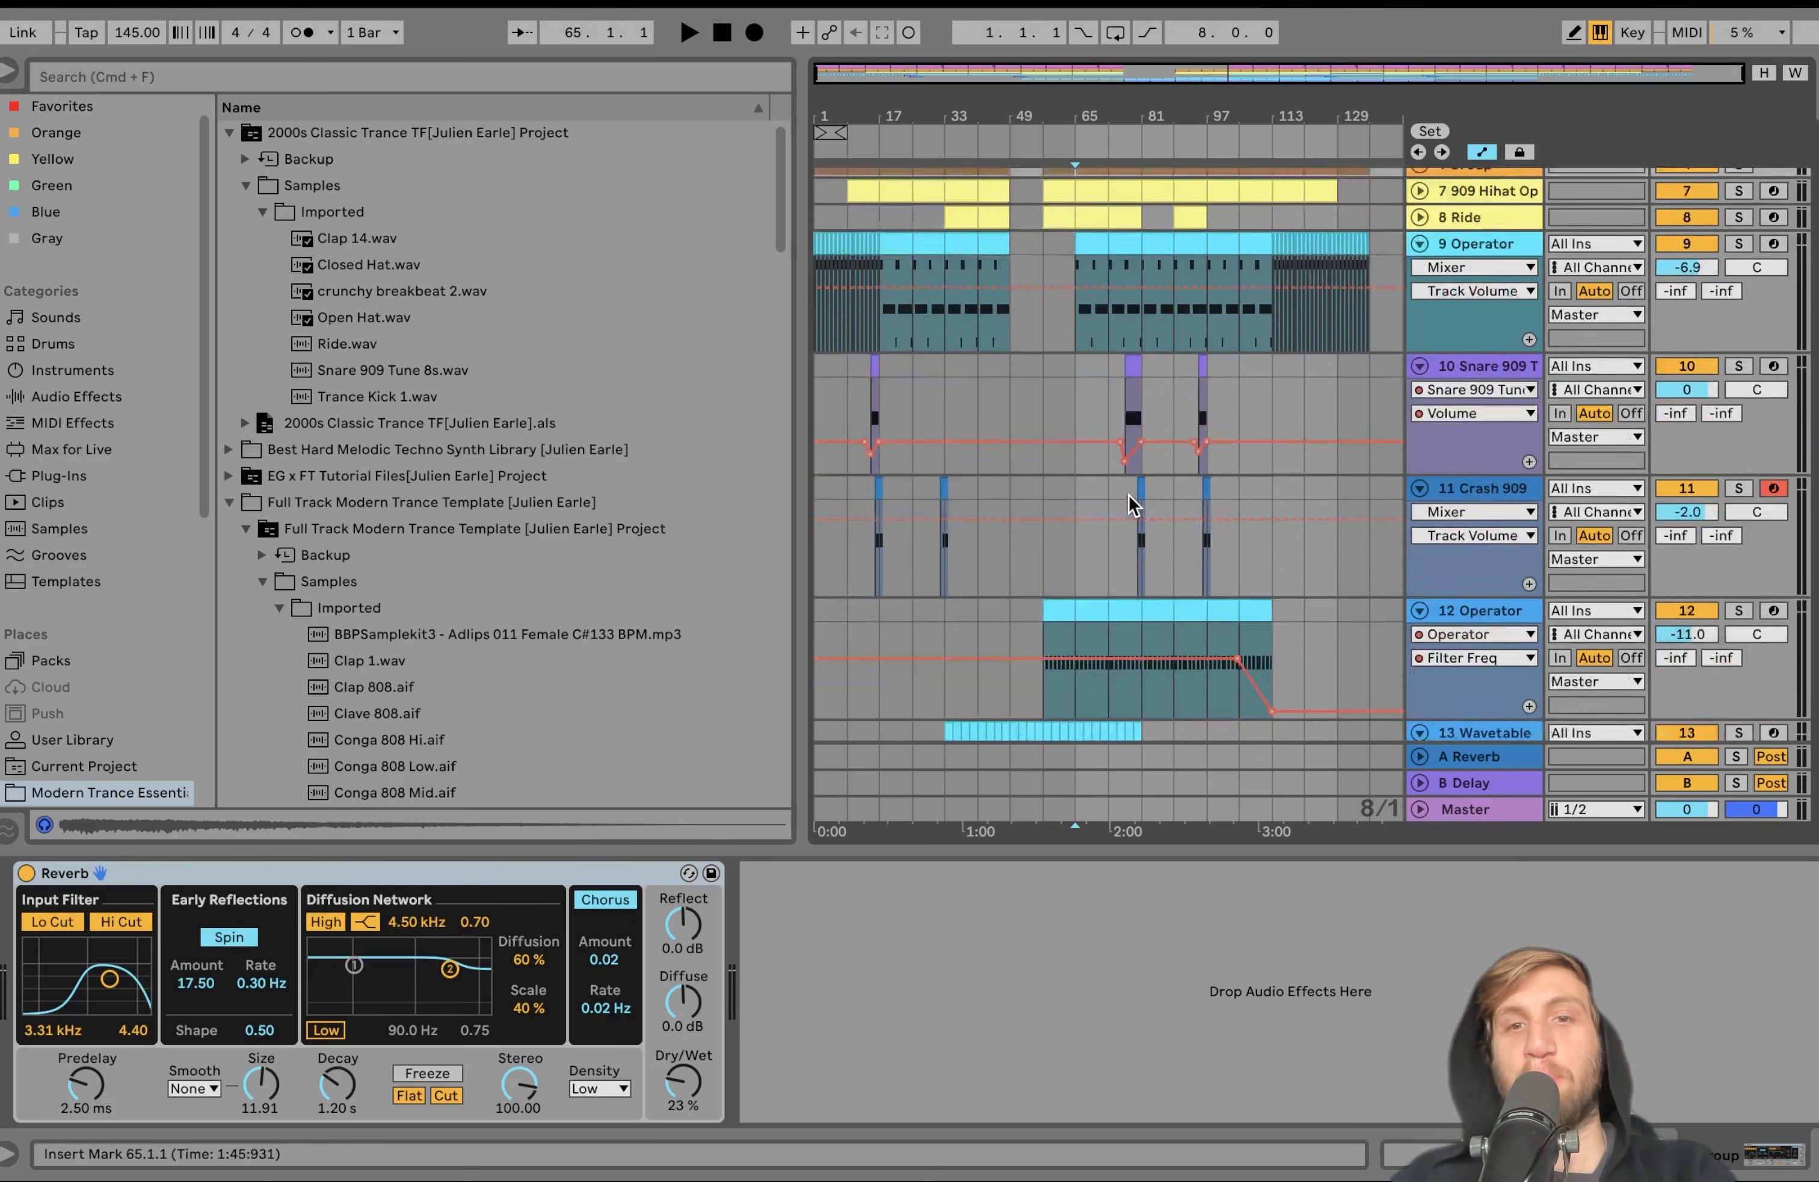
scroll(1461, 432, "up", 6)
left_click(1466, 459)
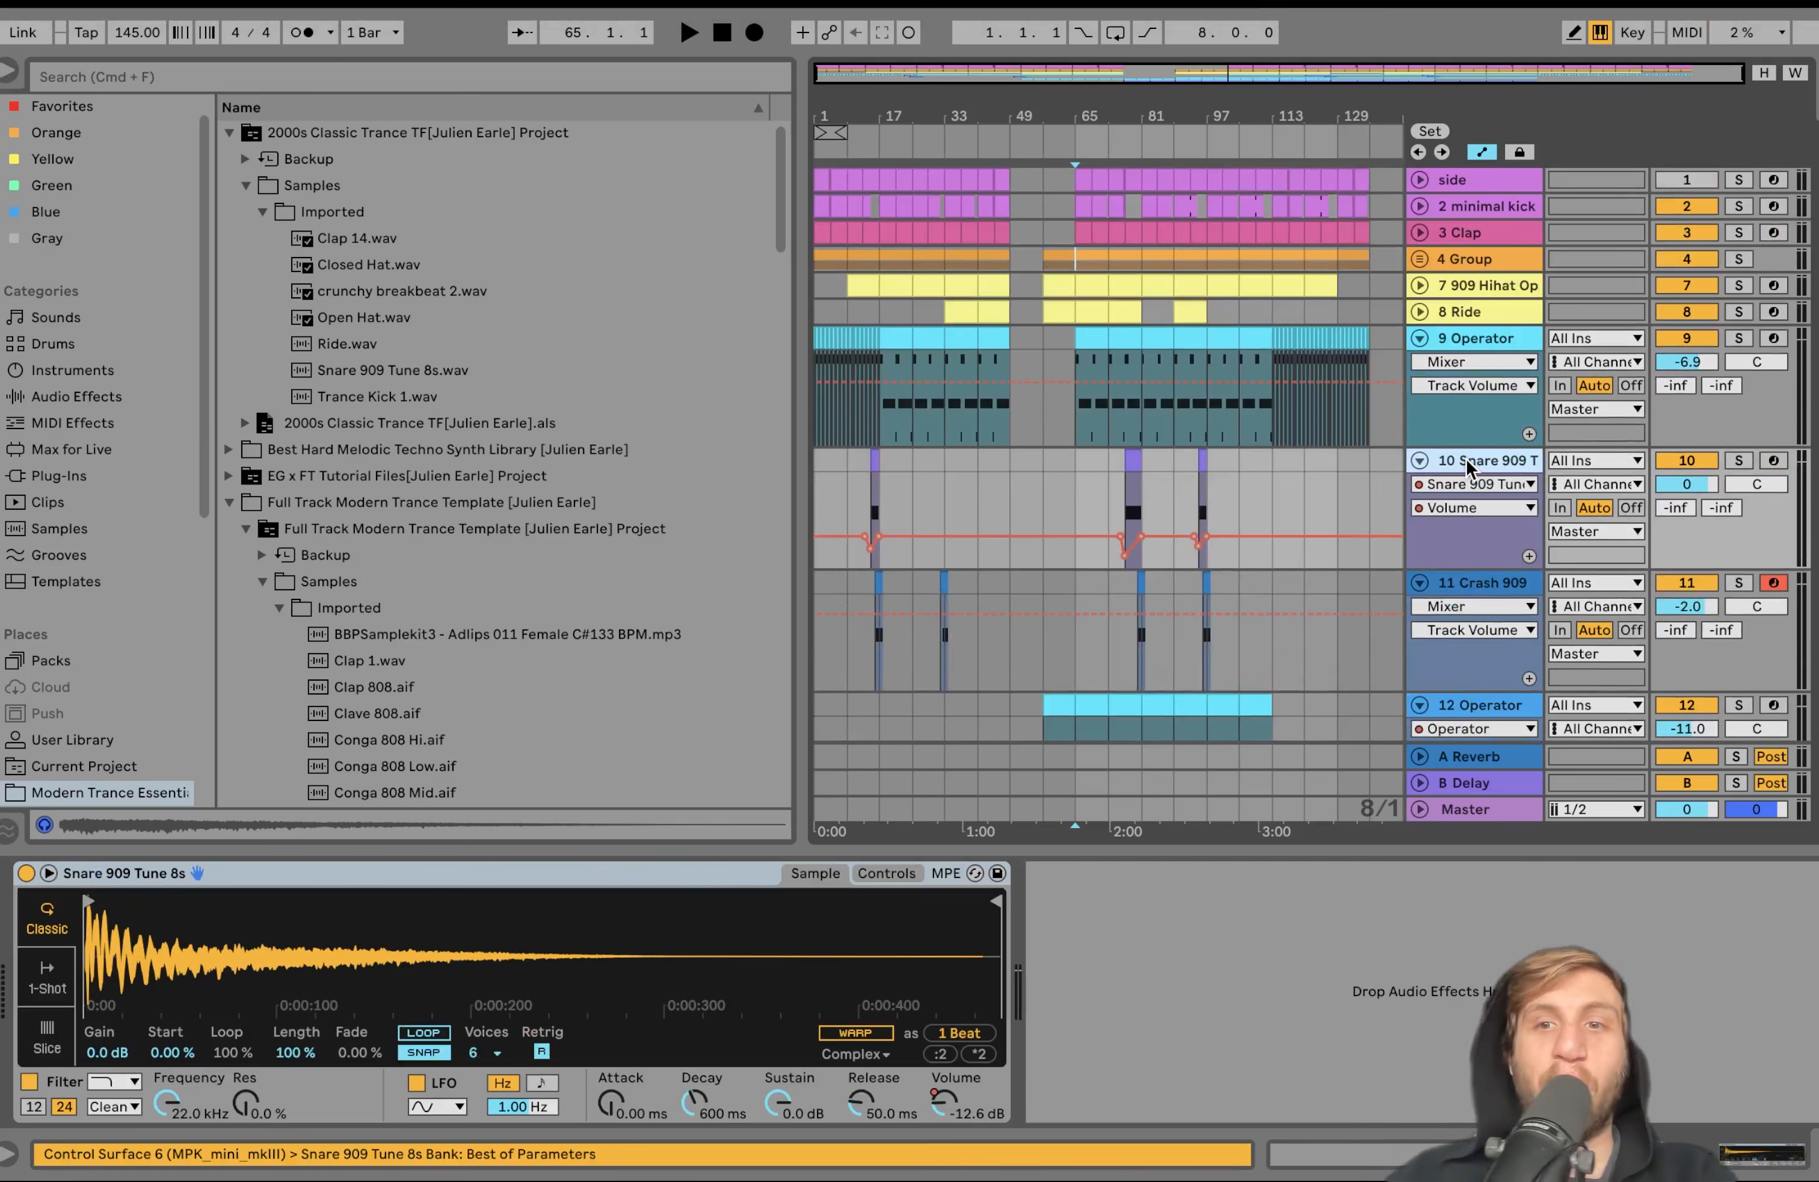
key("super+a")
key("u")
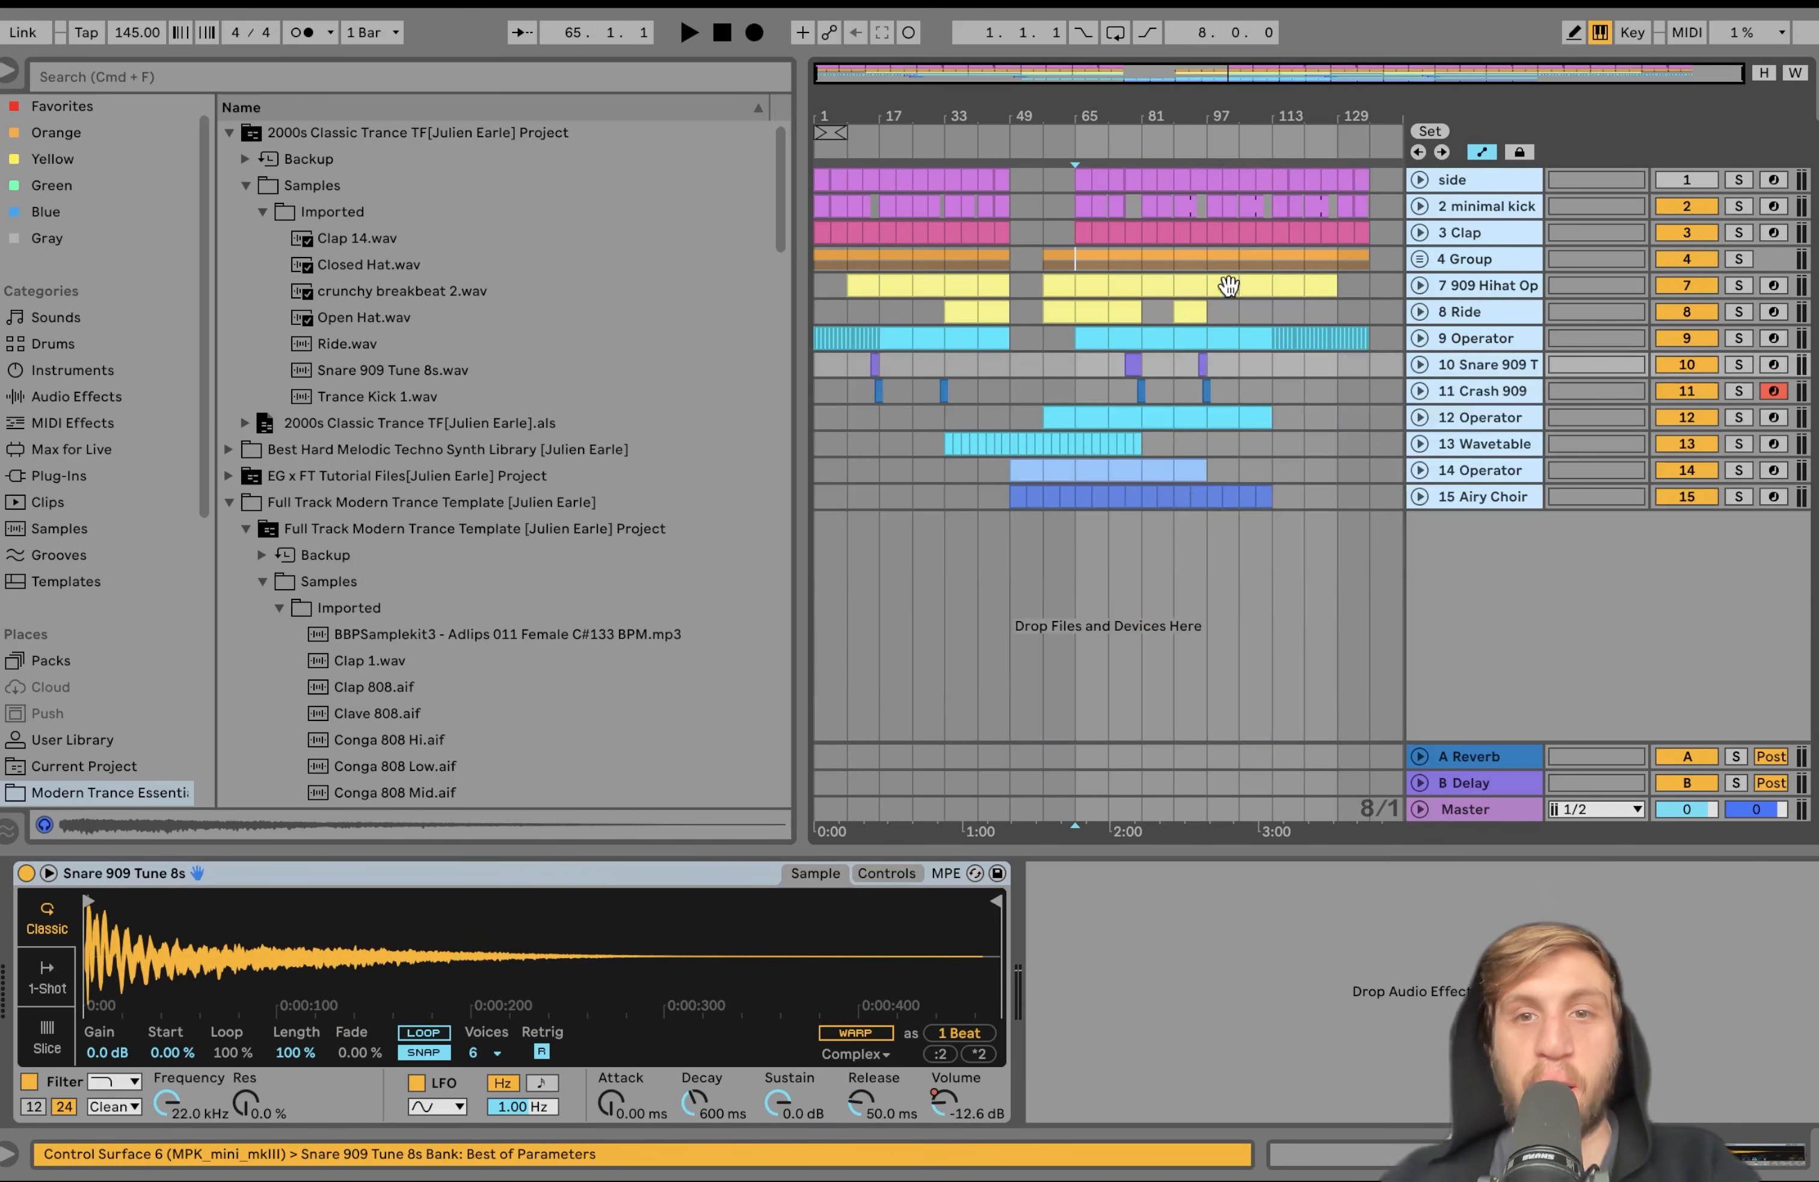
left_click(1152, 384)
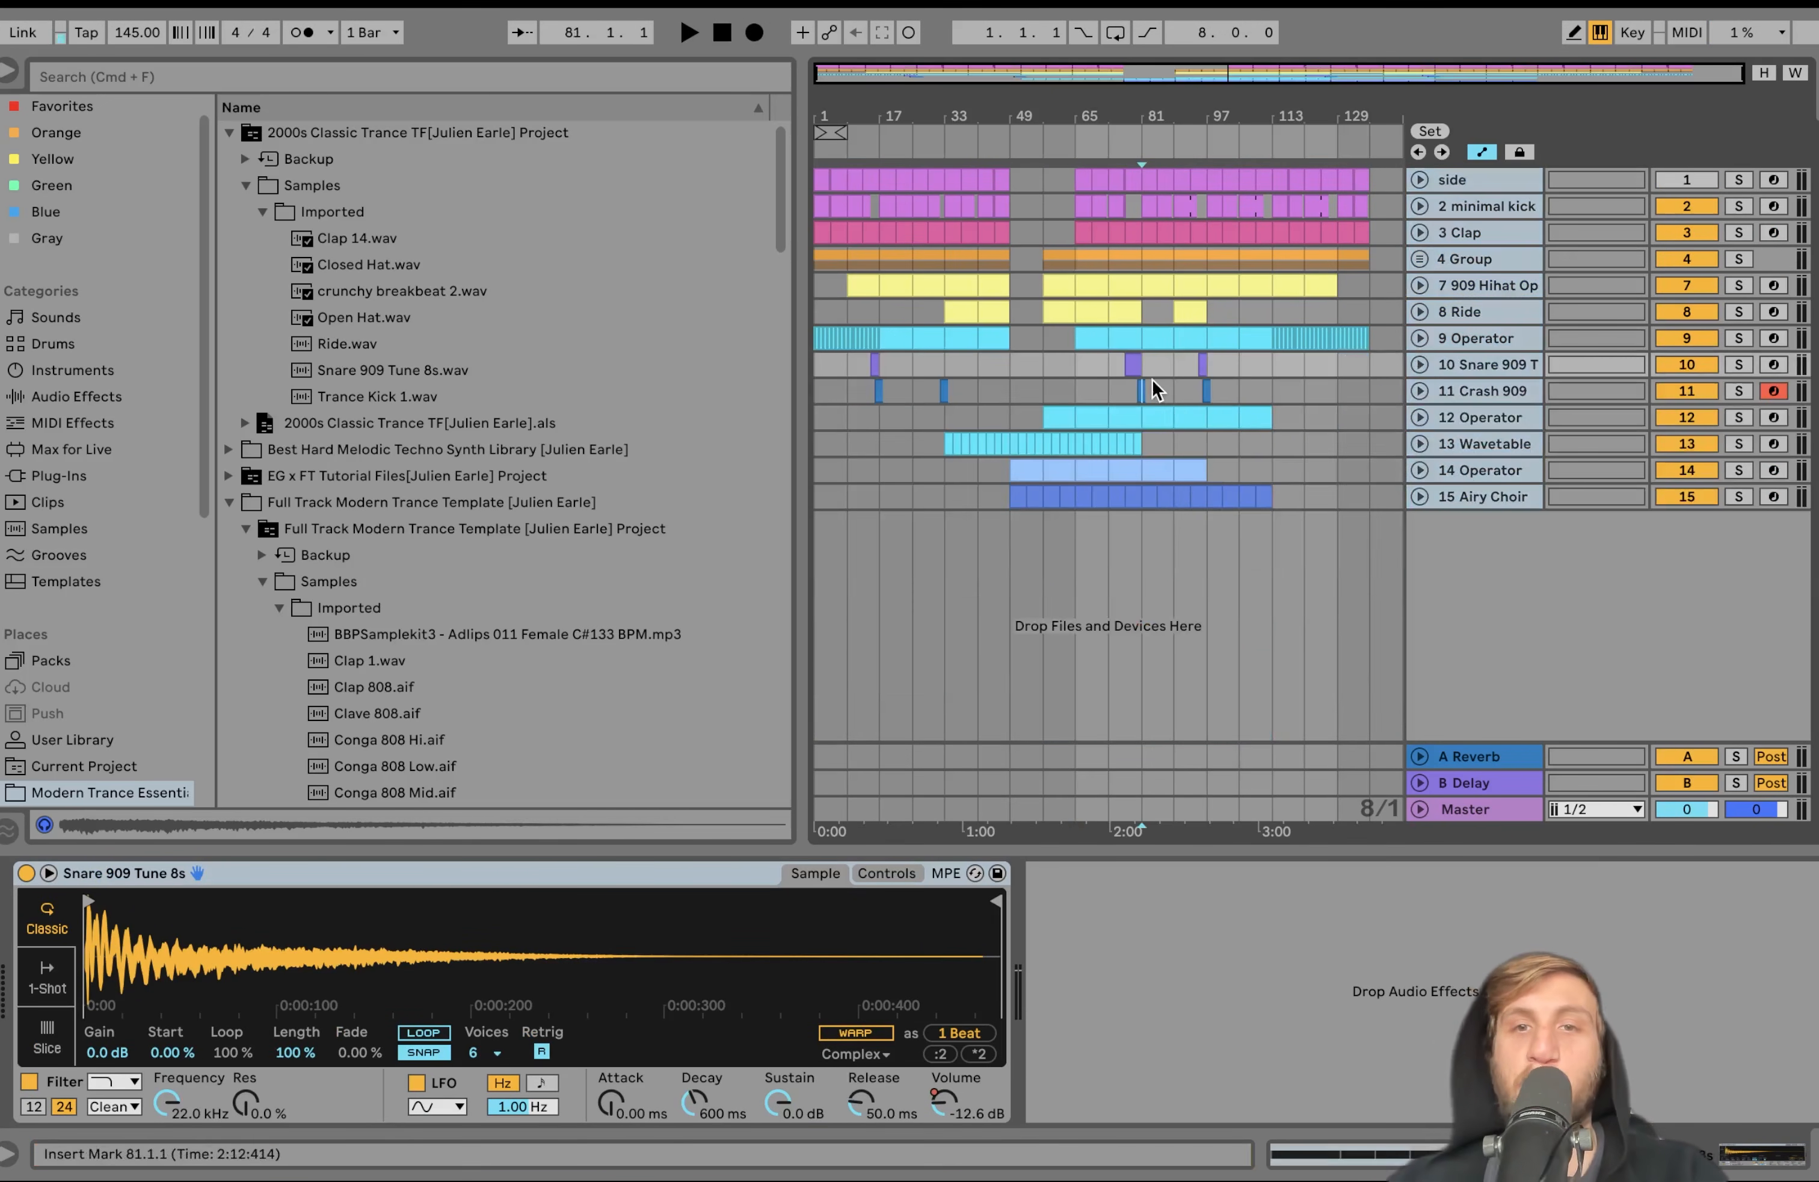
key("plus")
key("plus")
key("plus")
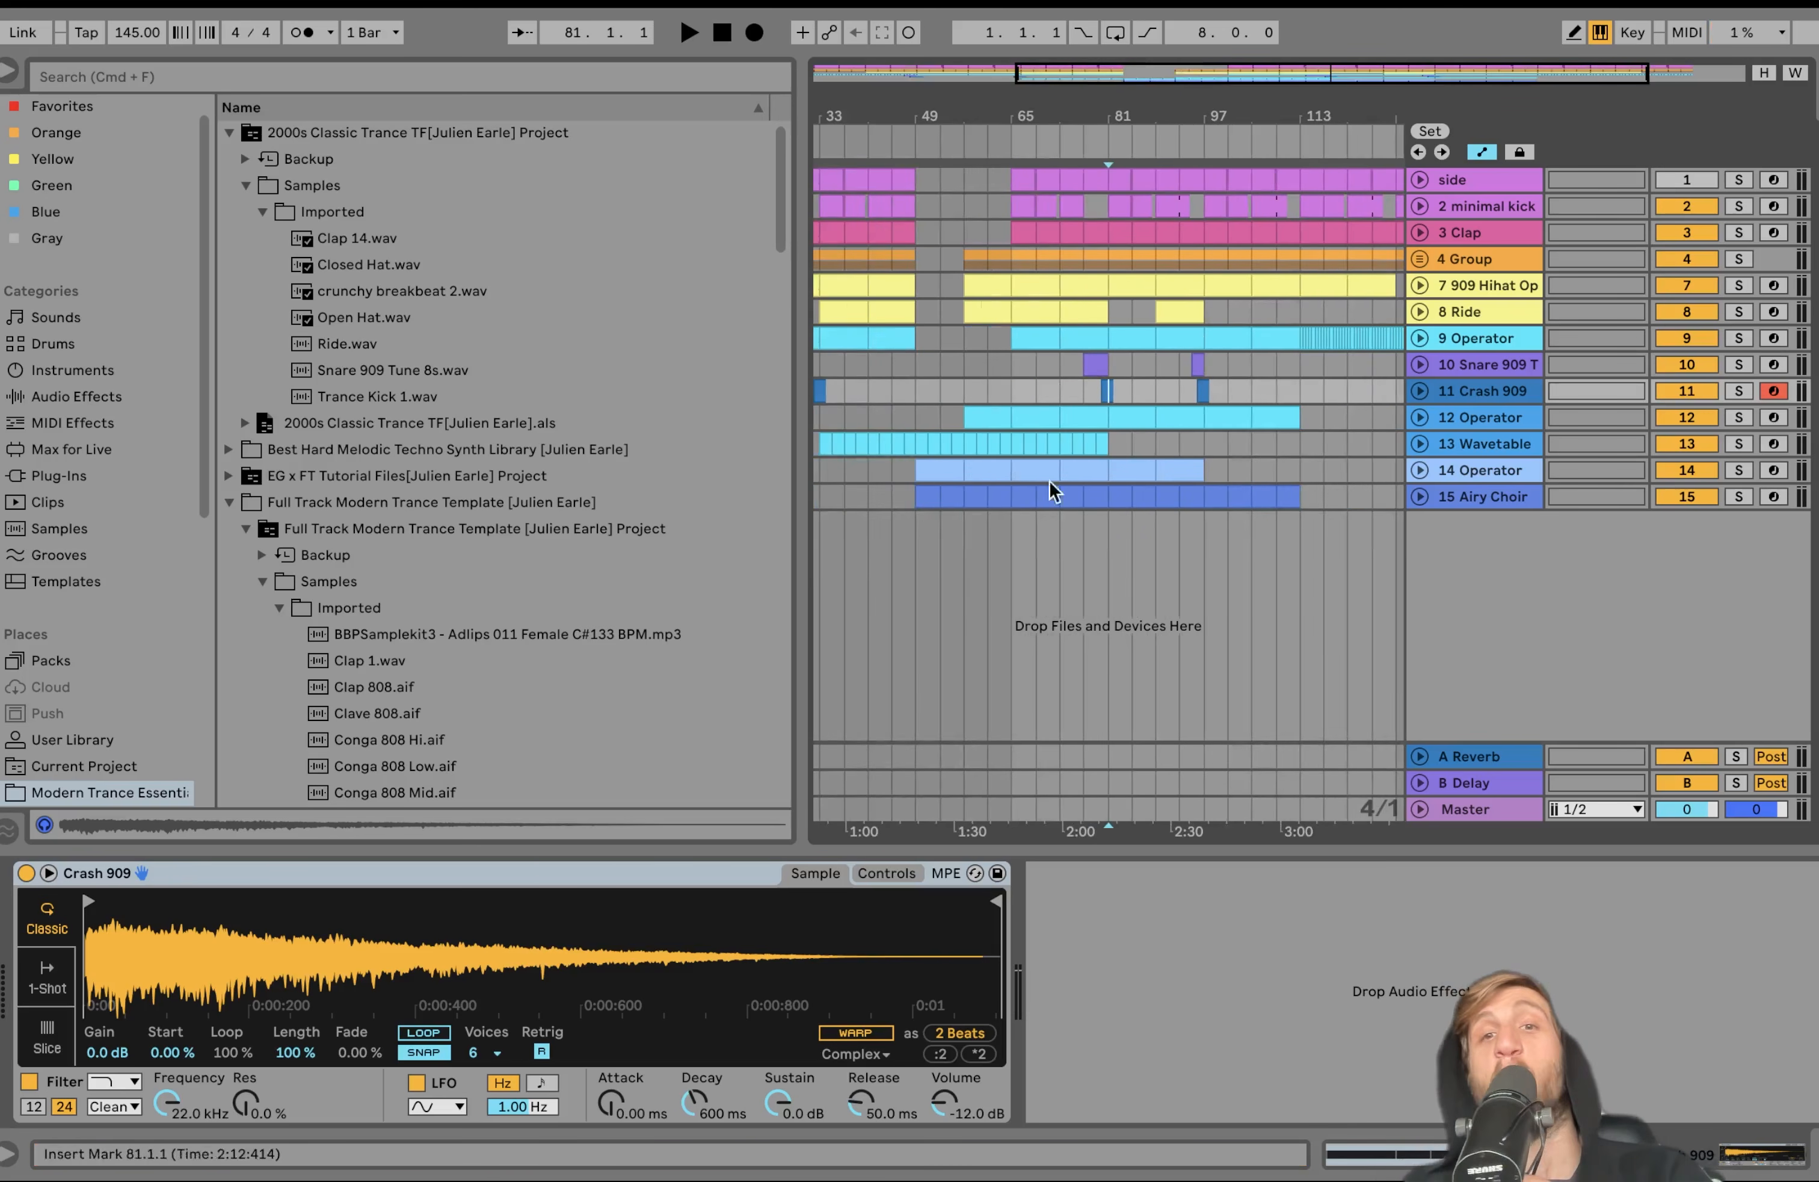
left_click(1093, 365)
key("minus")
key("minus")
key("minus")
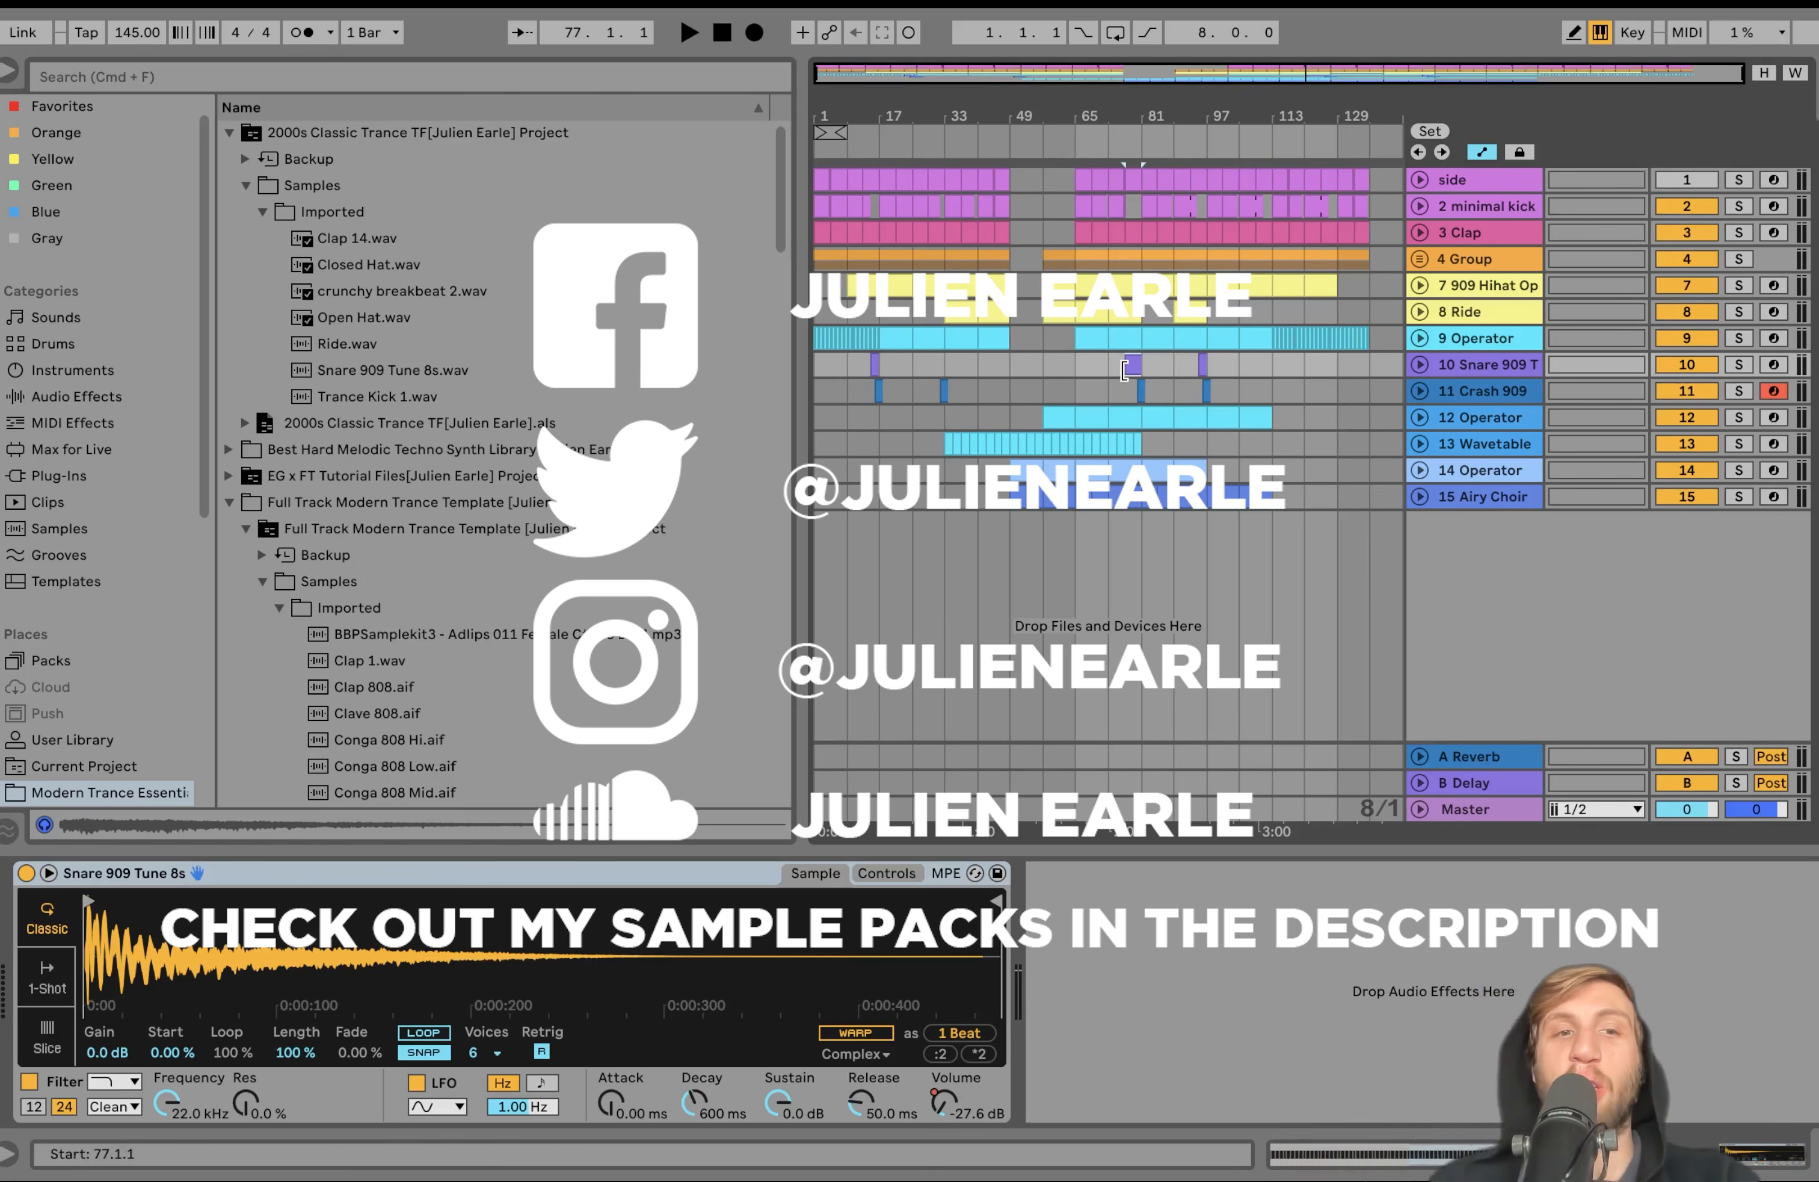
Collapse the 2000s Classic Trance project and Full Track Modern Trance Template folders in the browser
left_click(228, 133)
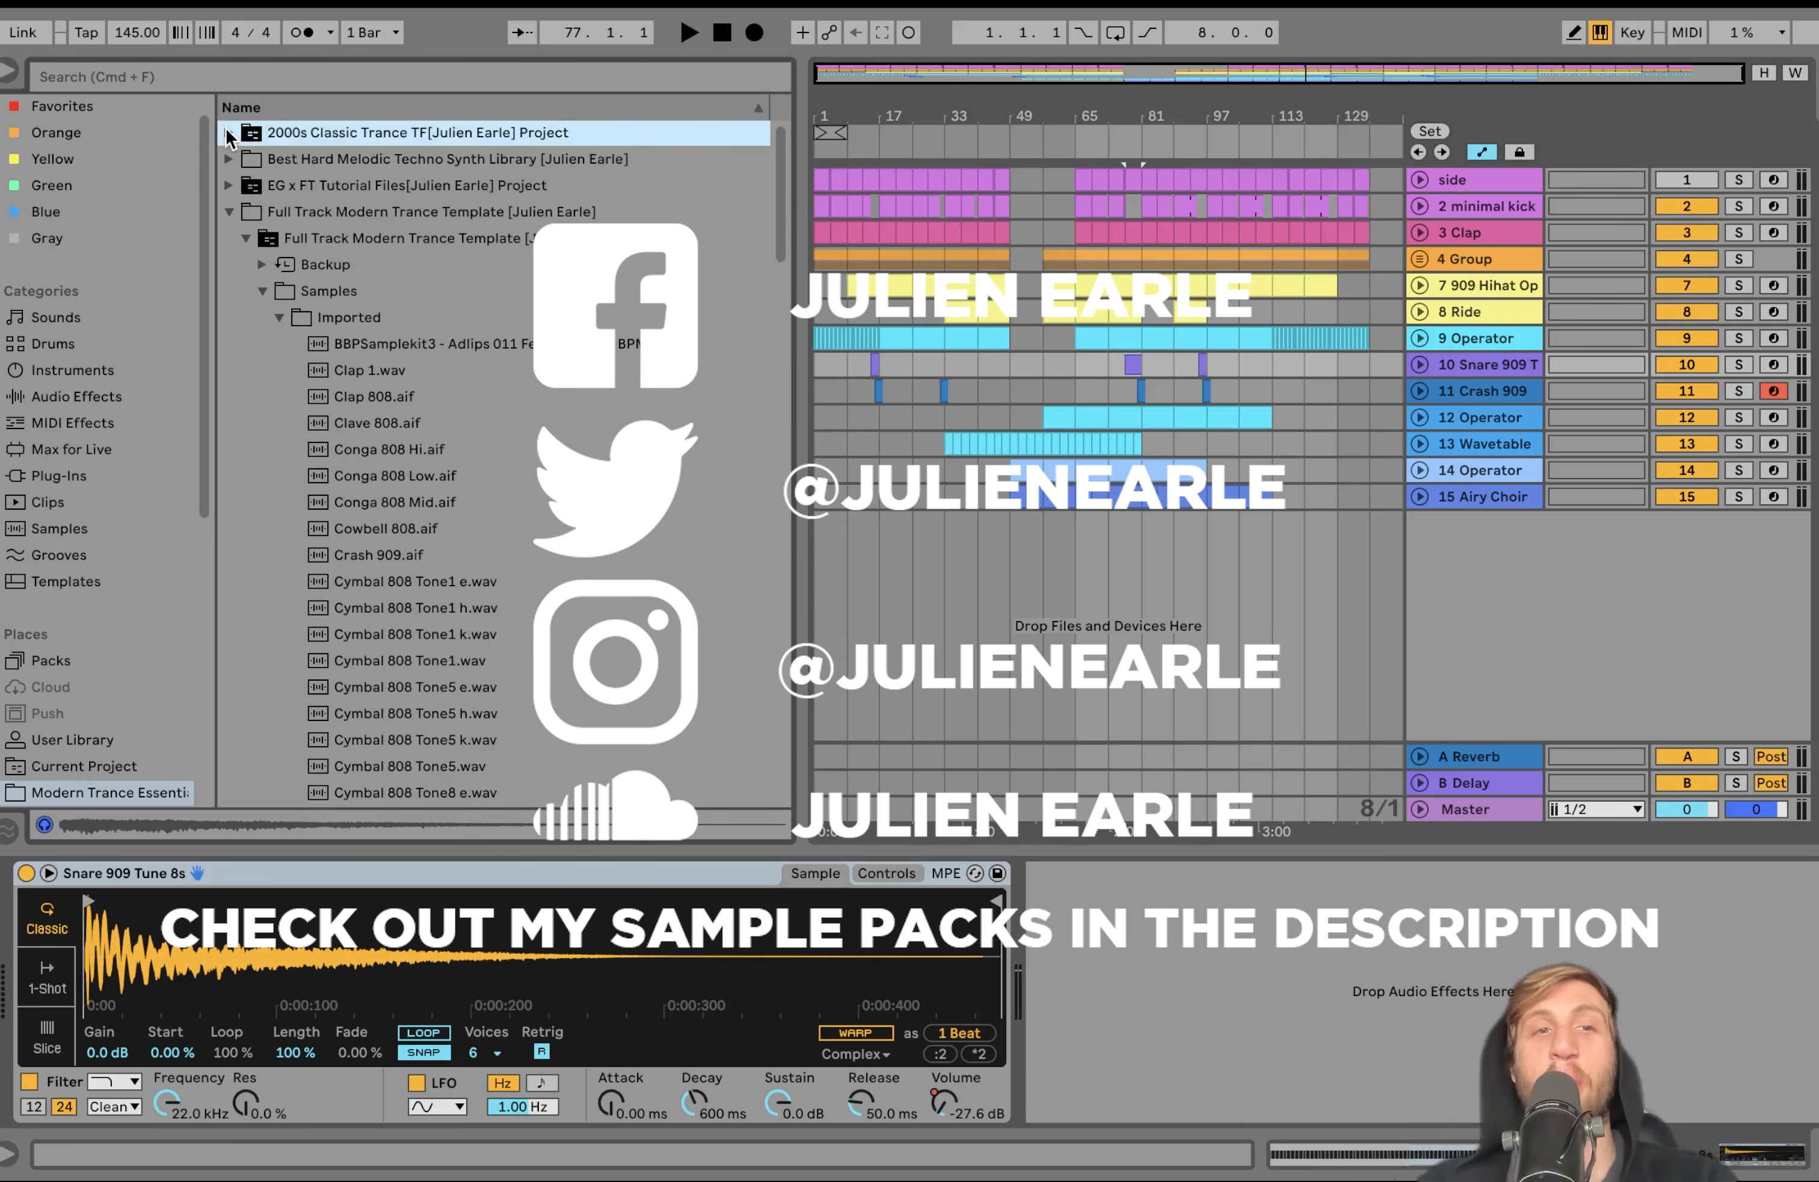
left_click(229, 212)
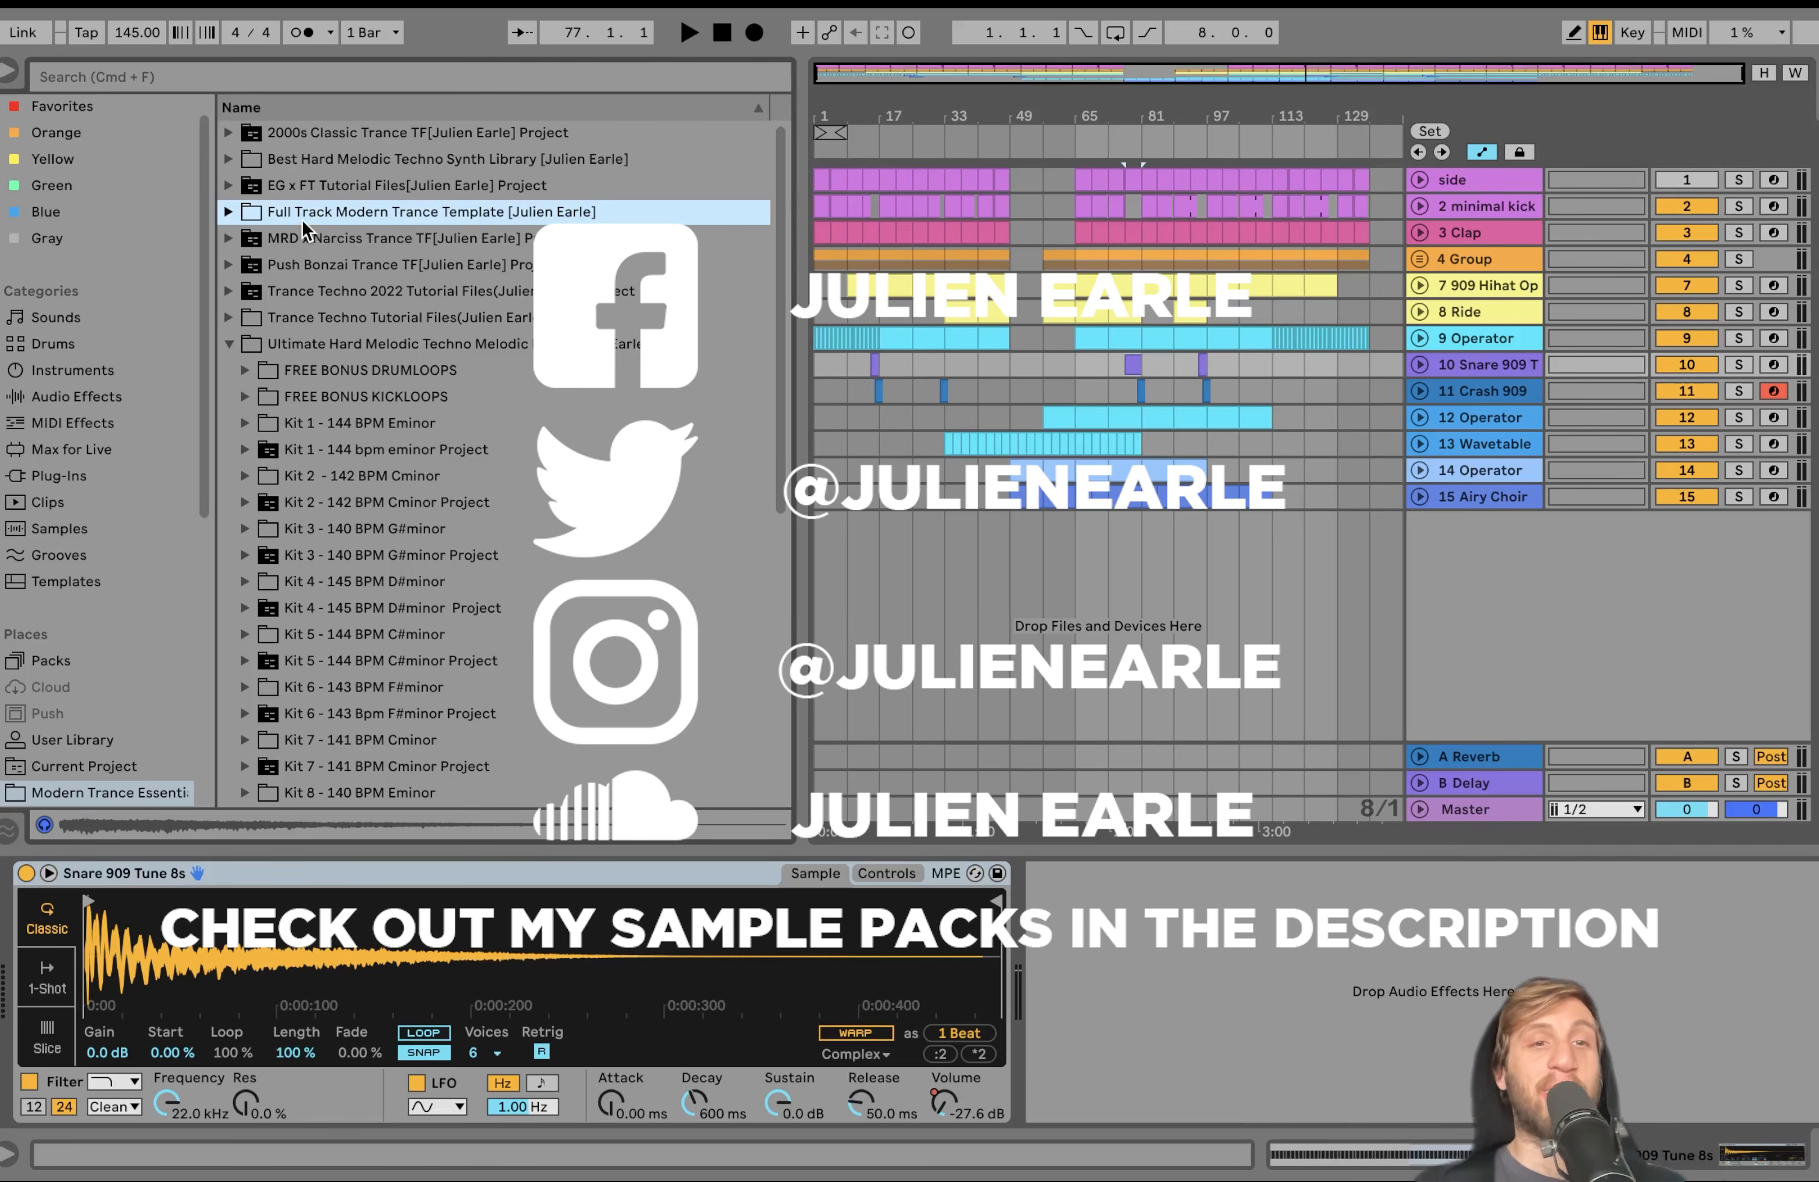